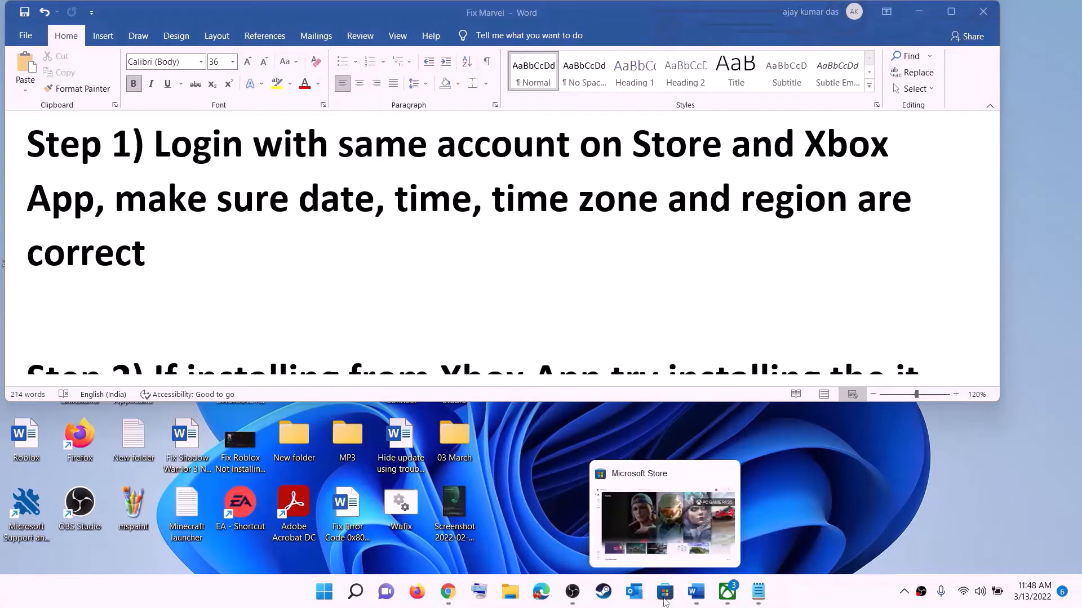
Step: Switch to the Microsoft Store and sign out of the current account
{"action": "left_click", "coordinate": [665, 594]}
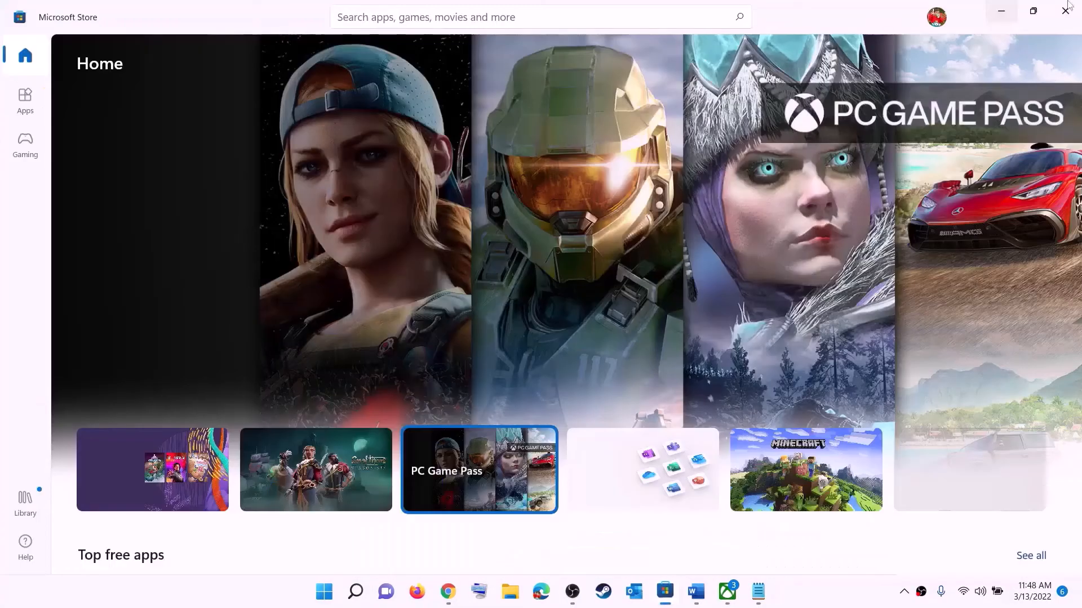
{"action": "left_click", "coordinate": [936, 21]}
{"action": "left_click", "coordinate": [786, 82]}
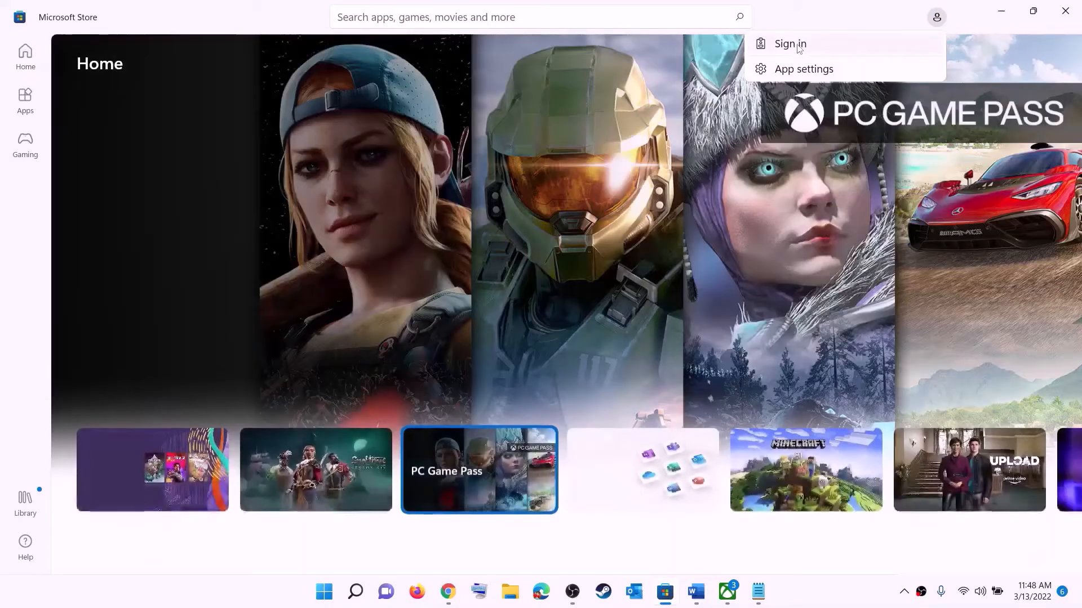
Step: Sign back in to the Microsoft Store with the first listed Microsoft account, entering its PIN
{"action": "left_click", "coordinate": [799, 48]}
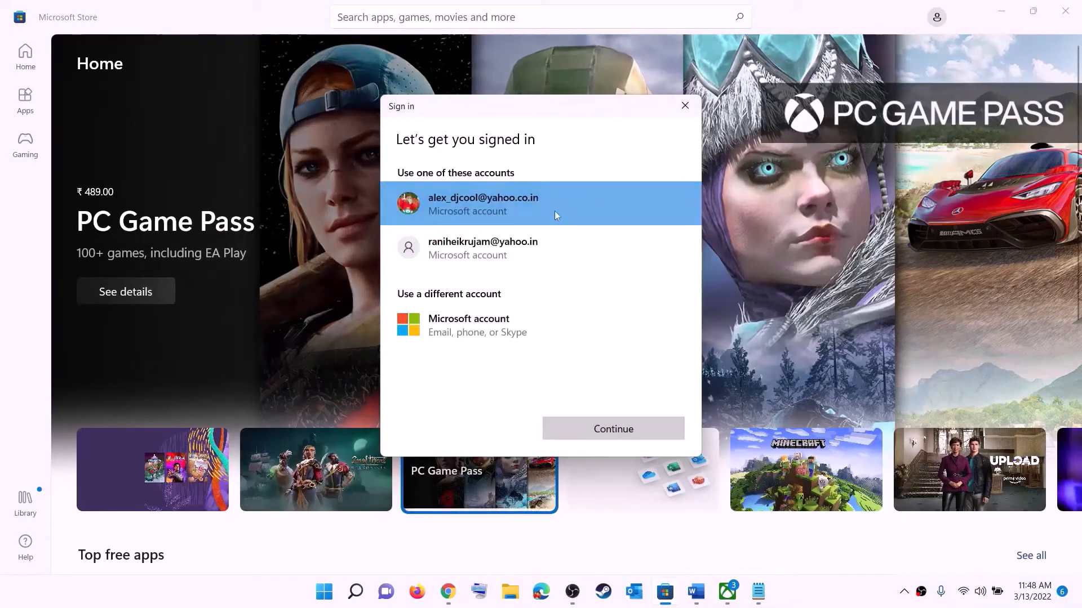
{"action": "left_click", "coordinate": [613, 429]}
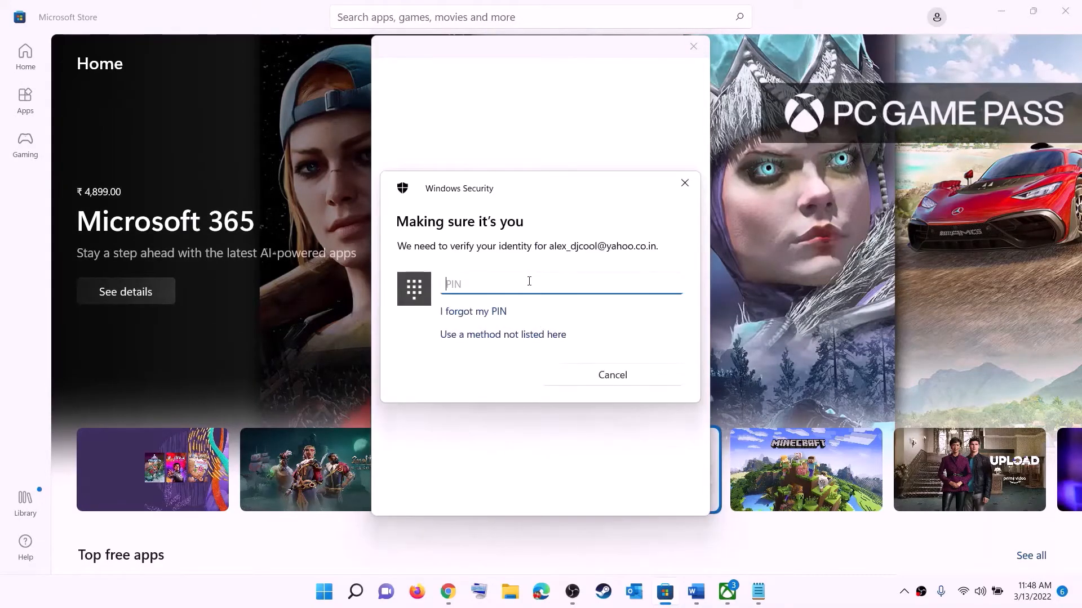
{"action": "type", "text": "••••"}
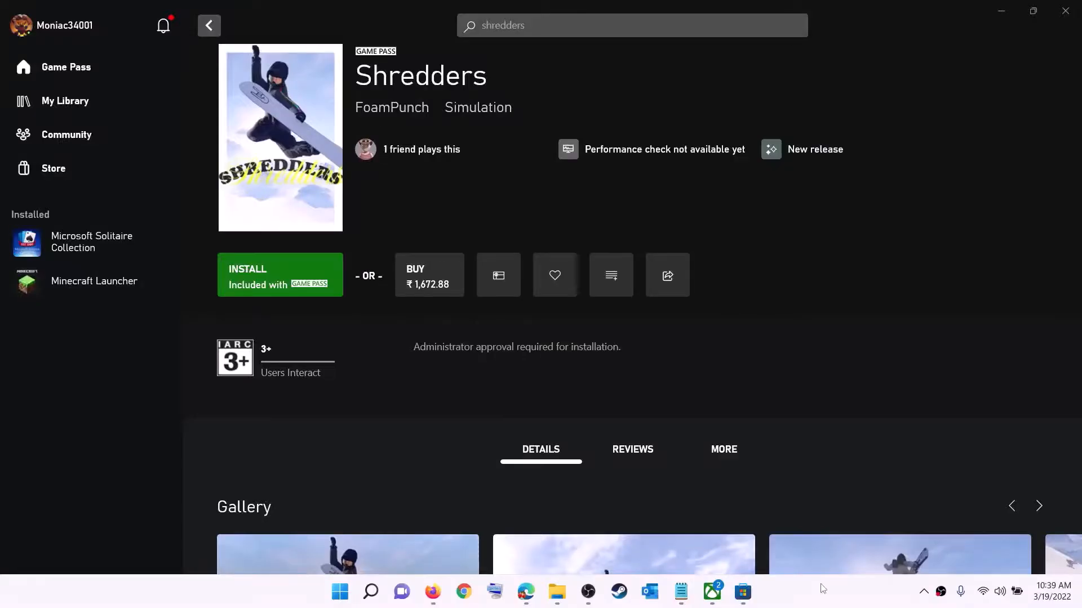
Step: Sign out of the current Xbox app profile and sign back in
{"action": "left_click", "coordinate": [65, 29]}
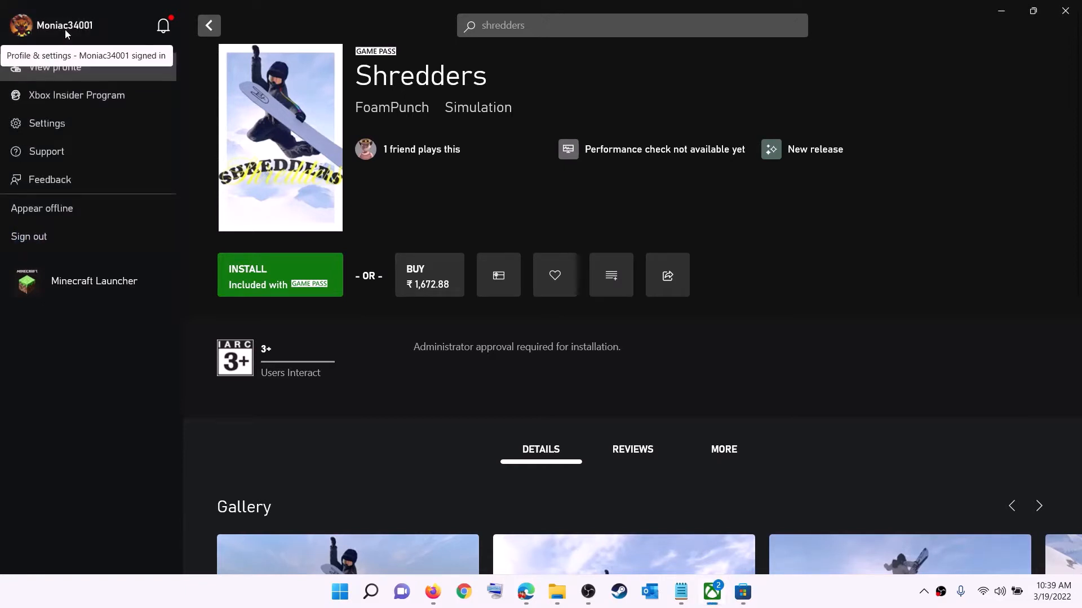
{"action": "left_click", "coordinate": [59, 239]}
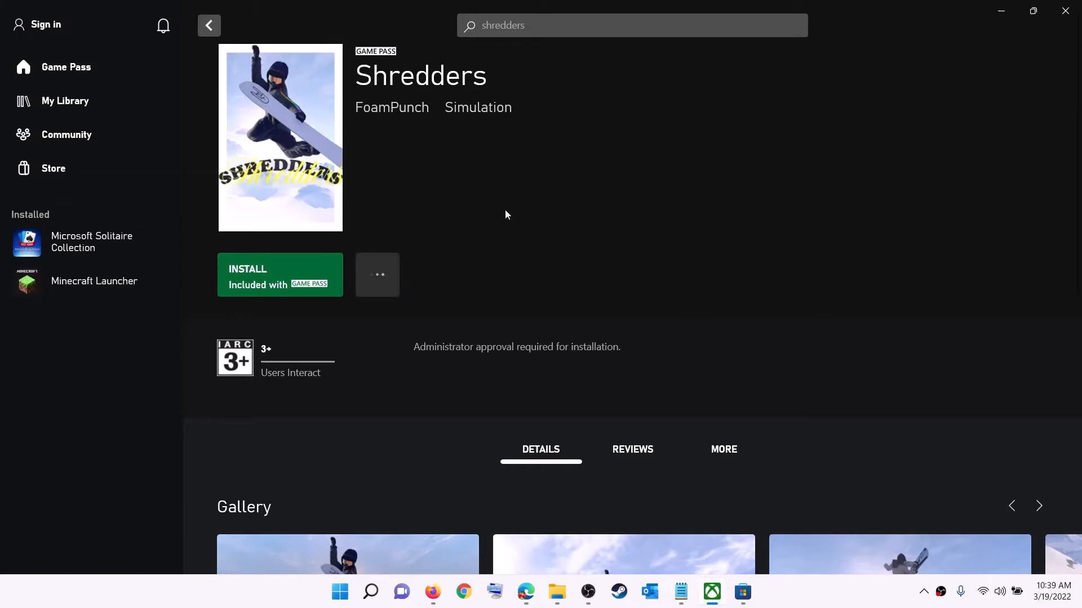
{"action": "left_click", "coordinate": [50, 25]}
{"action": "left_click", "coordinate": [38, 181]}
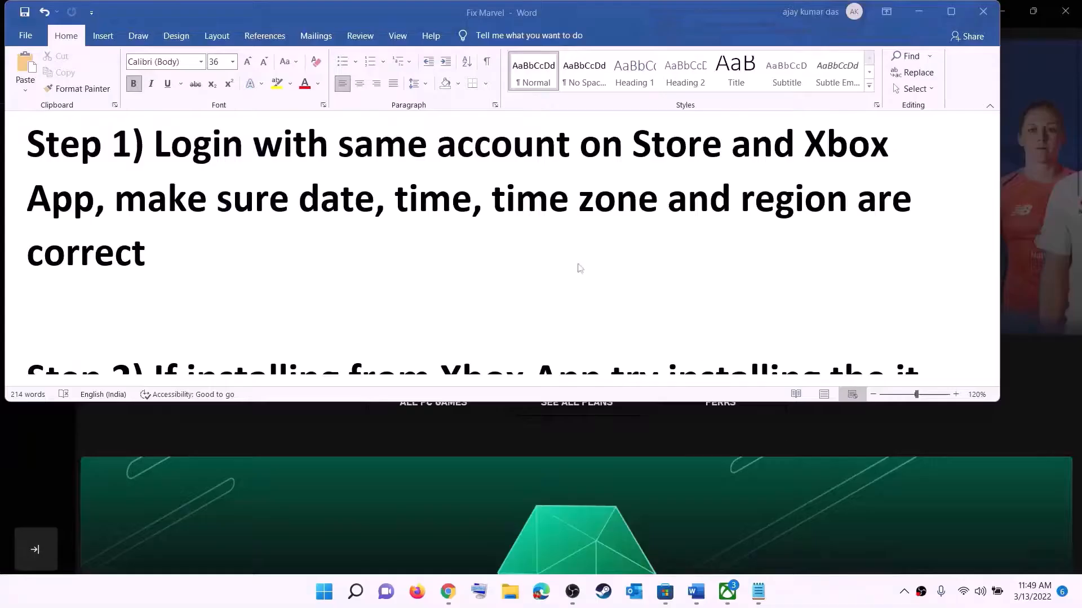
Step: Highlight the date, time zone and region instruction in the Word notes, and open the Windows date and time settings
{"action": "left_click_drag", "start_coordinate": [116, 198], "coordinate": [821, 243]}
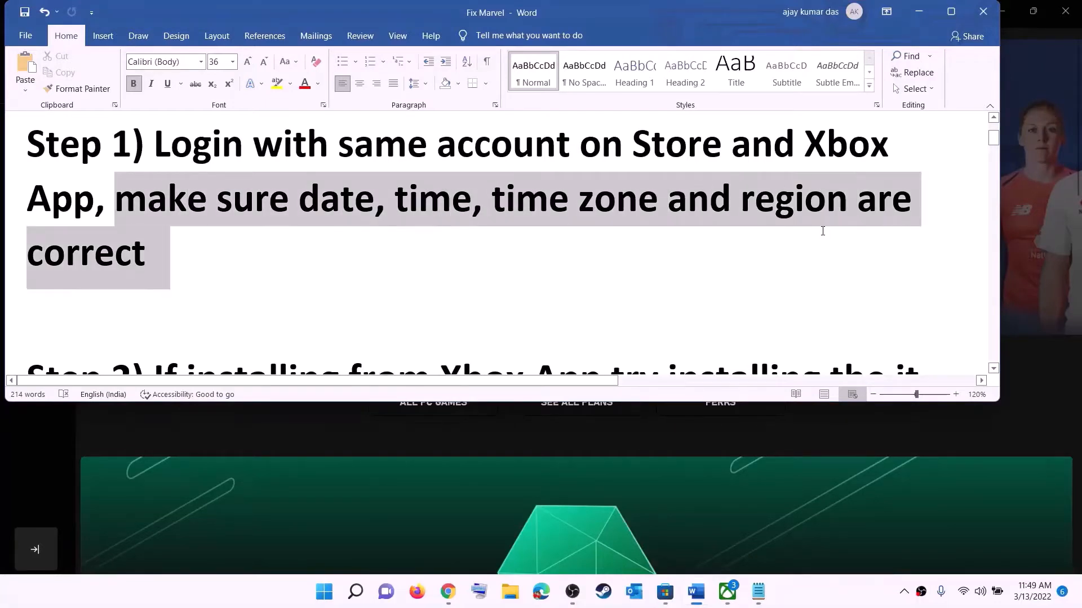
{"action": "left_click", "coordinate": [918, 12]}
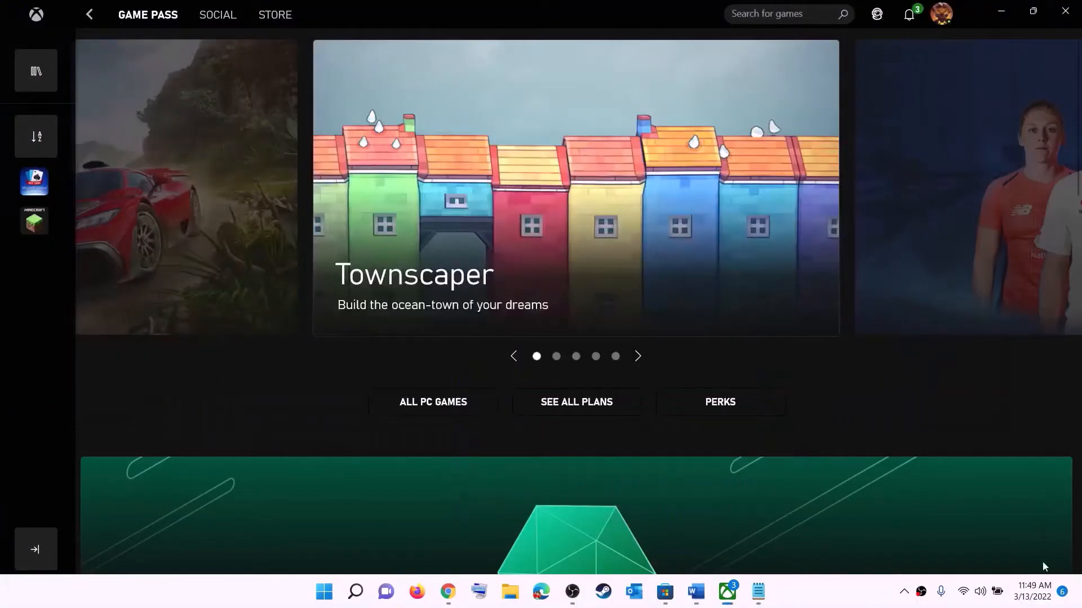
{"action": "right_click", "coordinate": [1029, 600]}
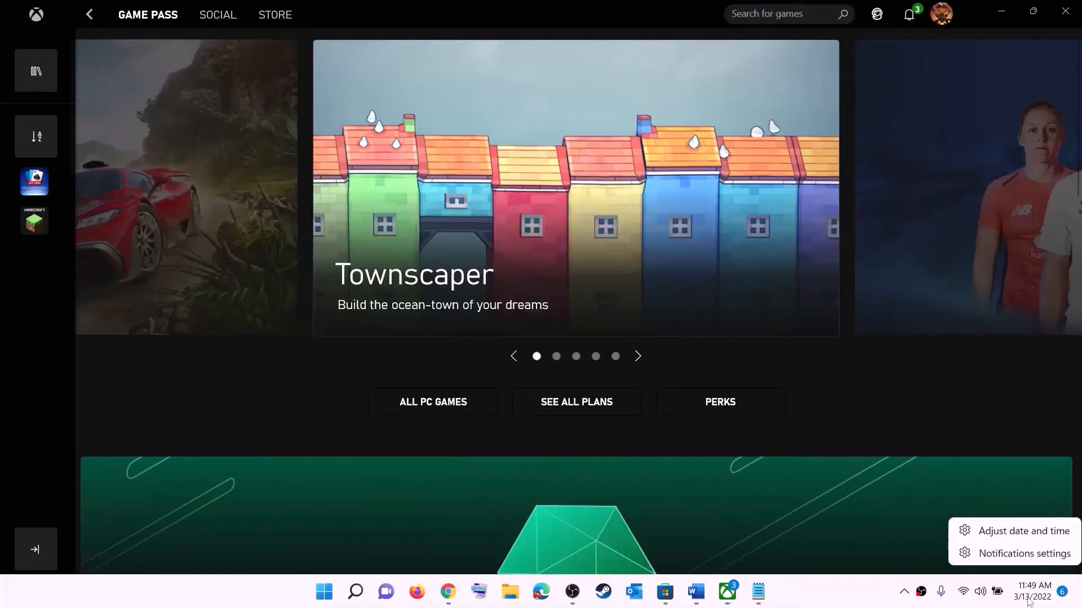
{"action": "left_click", "coordinate": [1024, 531]}
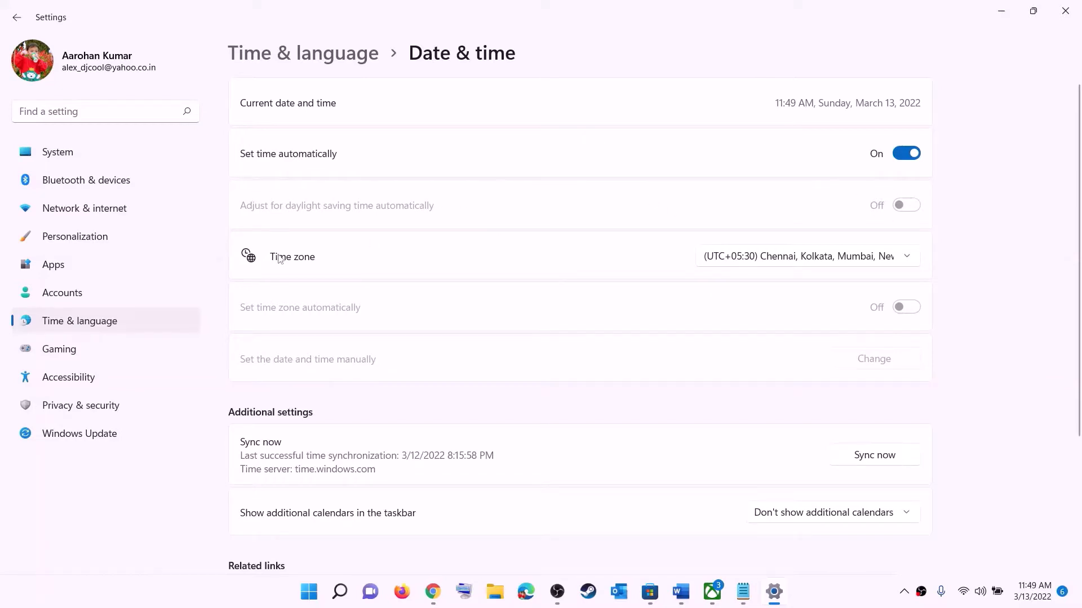
Step: Select the time zone (UTC+05:30) Chennai, Kolkata, Mumbai, New Delhi and sync the system clock
{"action": "left_click", "coordinate": [791, 258]}
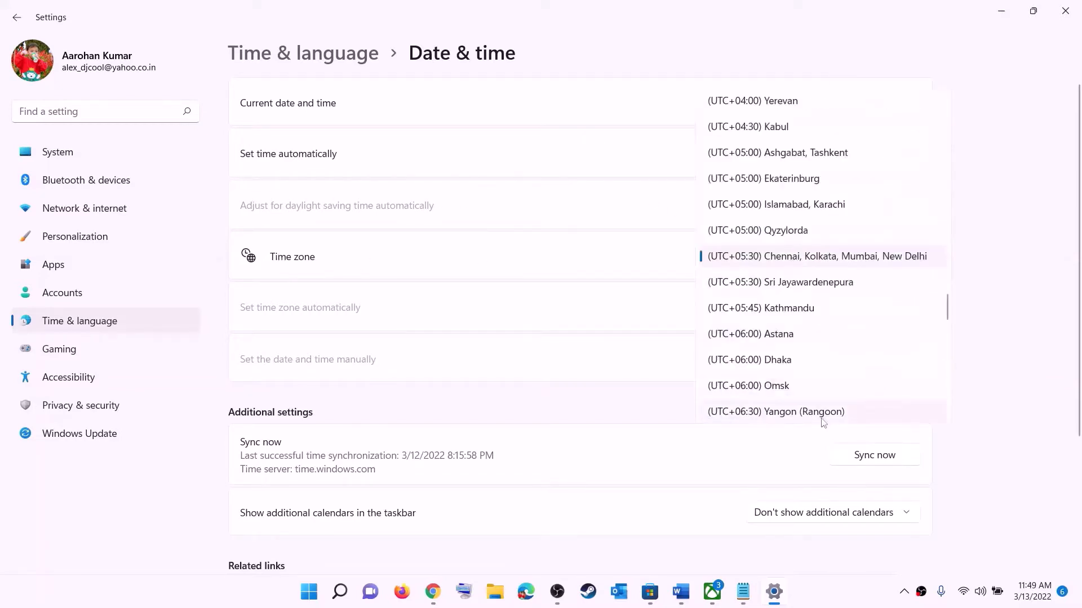
{"action": "left_click", "coordinate": [824, 258]}
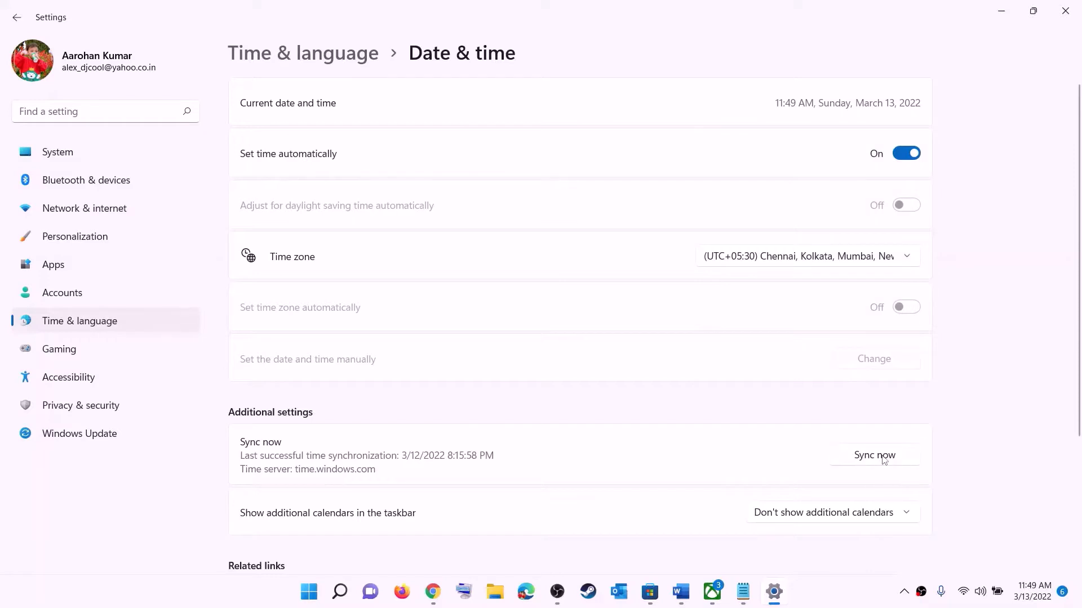
{"action": "left_click", "coordinate": [882, 459]}
Step: Check the country or region choice in the Language & region settings, and close Settings
{"action": "left_click", "coordinate": [83, 322]}
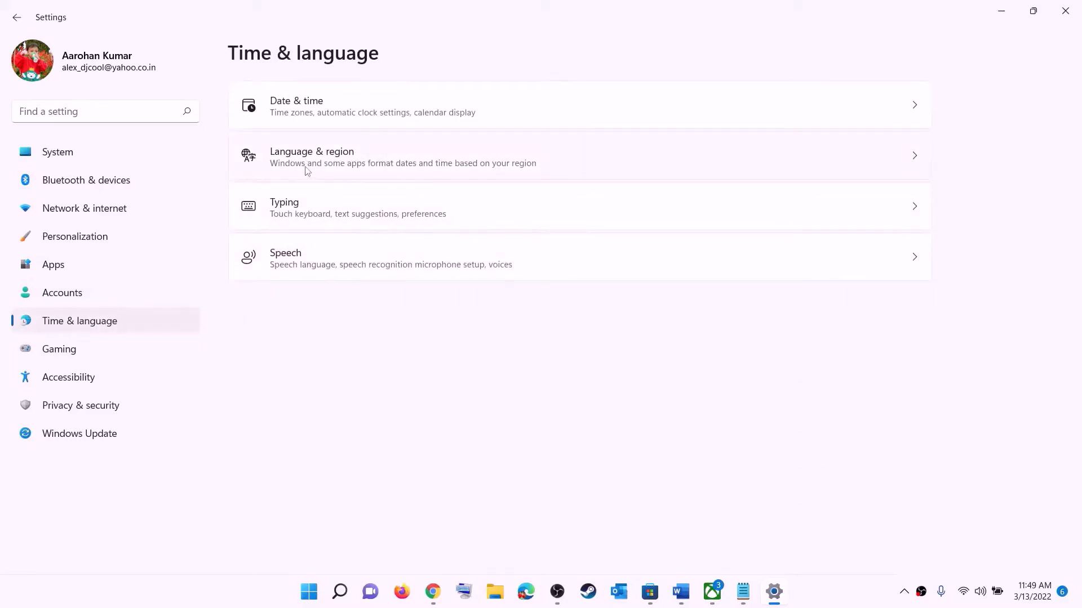
{"action": "left_click", "coordinate": [307, 169]}
{"action": "left_click", "coordinate": [874, 321]}
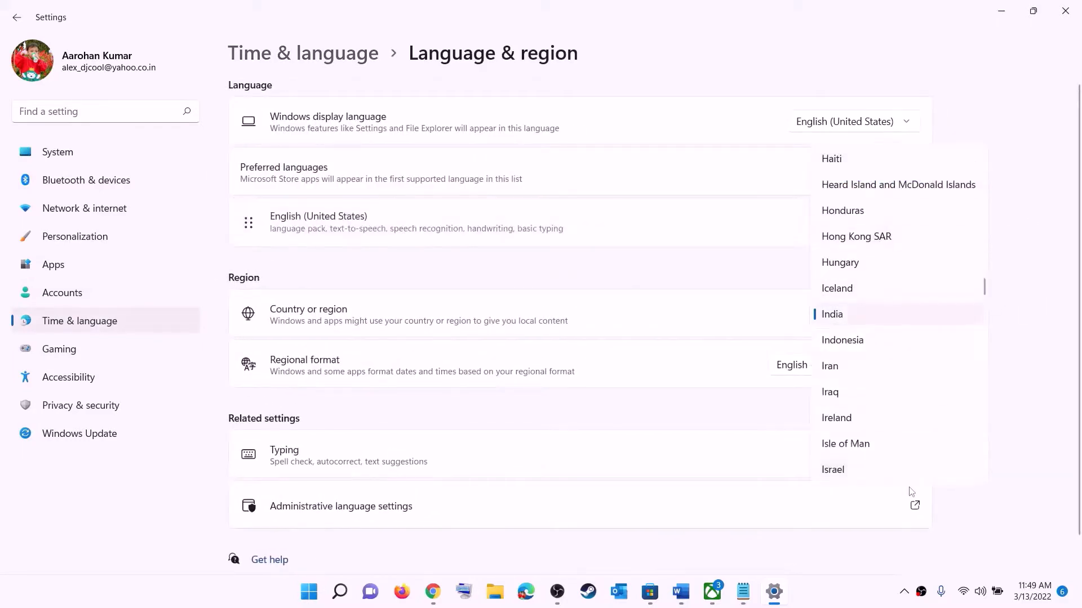
{"action": "left_click", "coordinate": [1046, 210]}
{"action": "left_click", "coordinate": [1065, 11]}
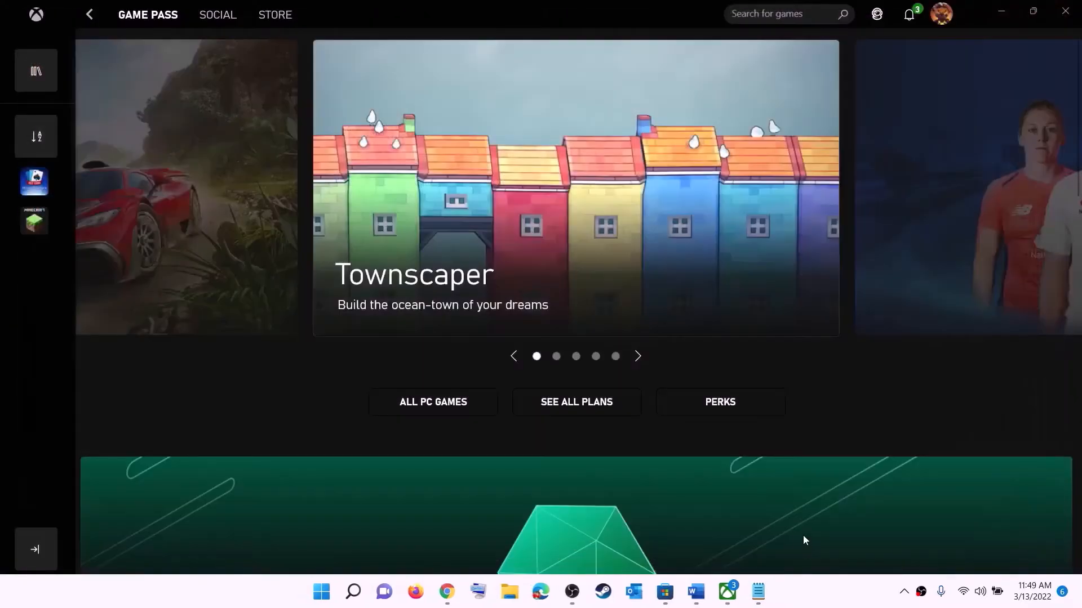
Step: Return to the Word notes and highlight the Step 2 advice to try installing from the Microsoft Store library
{"action": "left_click", "coordinate": [693, 593]}
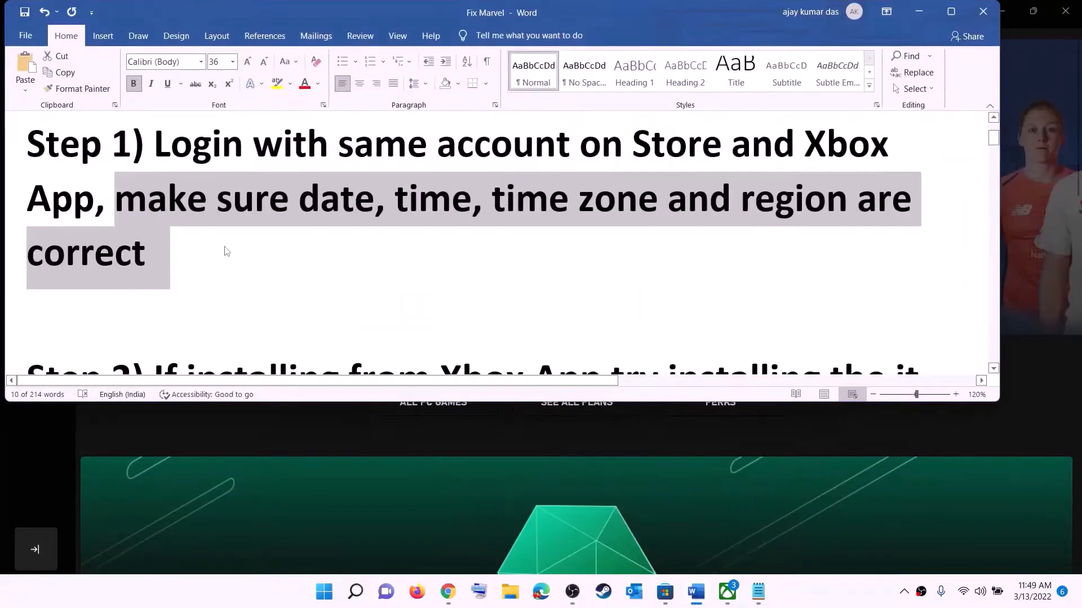
{"action": "scroll", "coordinate": [226, 252], "scroll_direction": "down", "scroll_amount": 3}
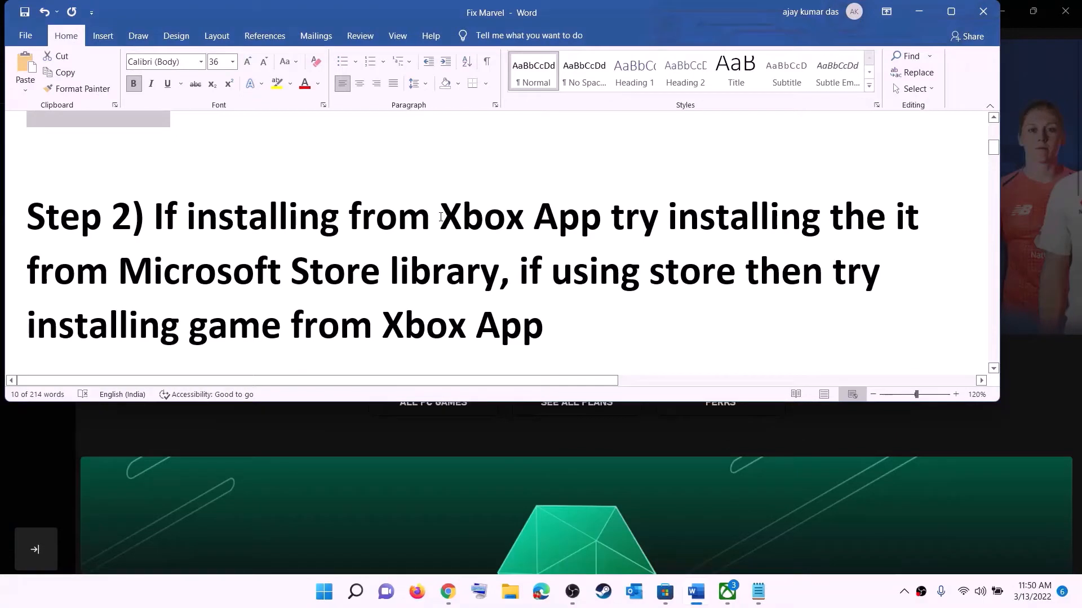
{"action": "left_click_drag", "start_coordinate": [444, 214], "coordinate": [499, 271]}
{"action": "left_click", "coordinate": [667, 220]}
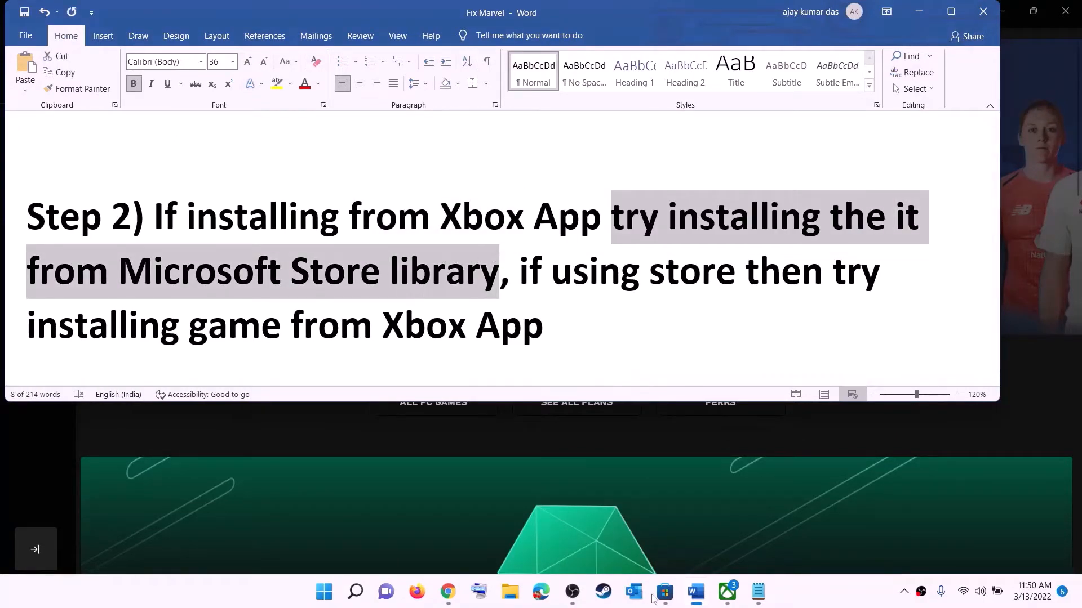
Step: Open the Microsoft Store library and look through its list of updates and downloads
{"action": "left_click", "coordinate": [663, 598]}
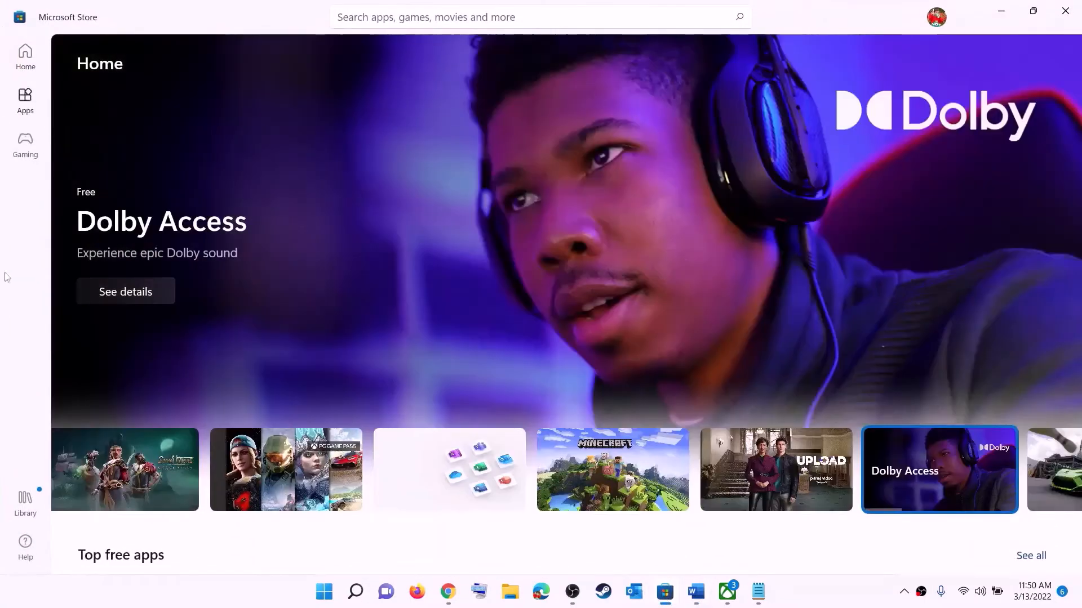
{"action": "left_click", "coordinate": [24, 503]}
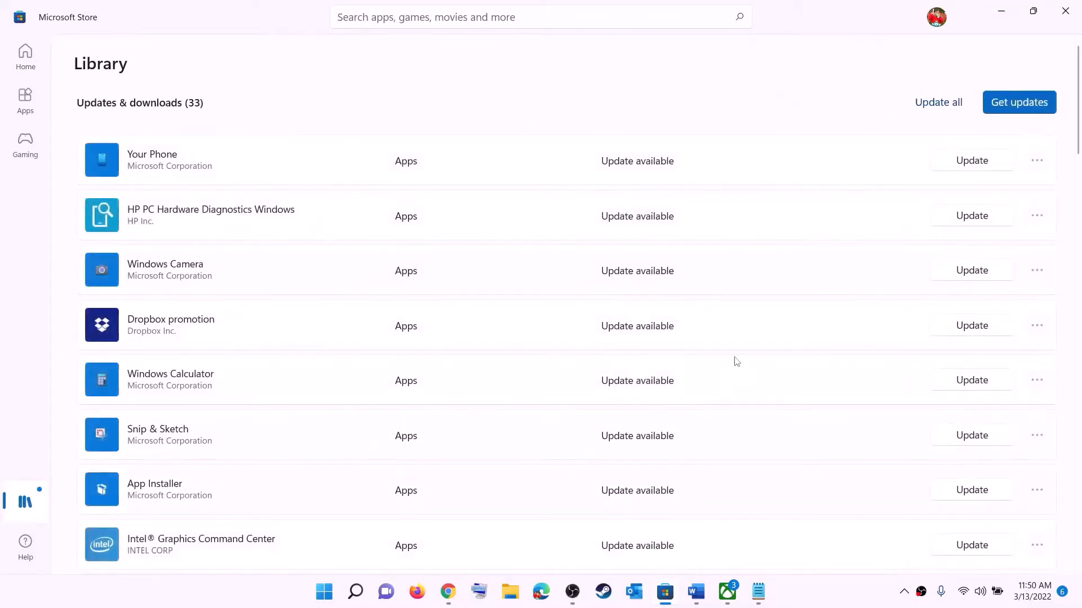
{"action": "scroll", "coordinate": [737, 361], "scroll_direction": "down", "scroll_amount": 5}
{"action": "scroll", "coordinate": [692, 383], "scroll_direction": "down", "scroll_amount": 4}
{"action": "scroll", "coordinate": [647, 456], "scroll_direction": "up", "scroll_amount": 8}
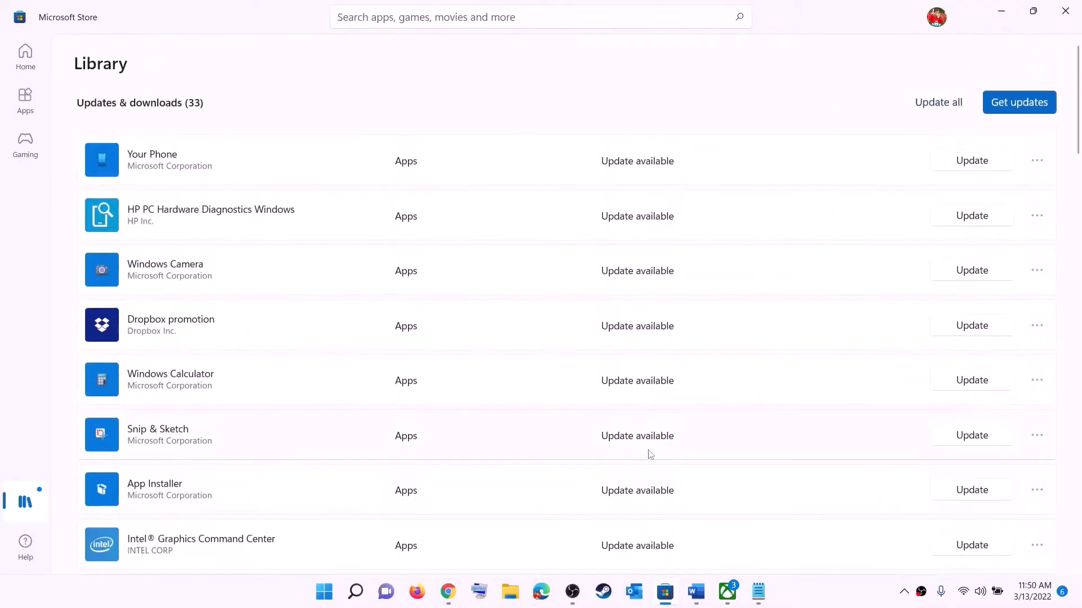
{"action": "scroll", "coordinate": [658, 377], "scroll_direction": "down", "scroll_amount": 15}
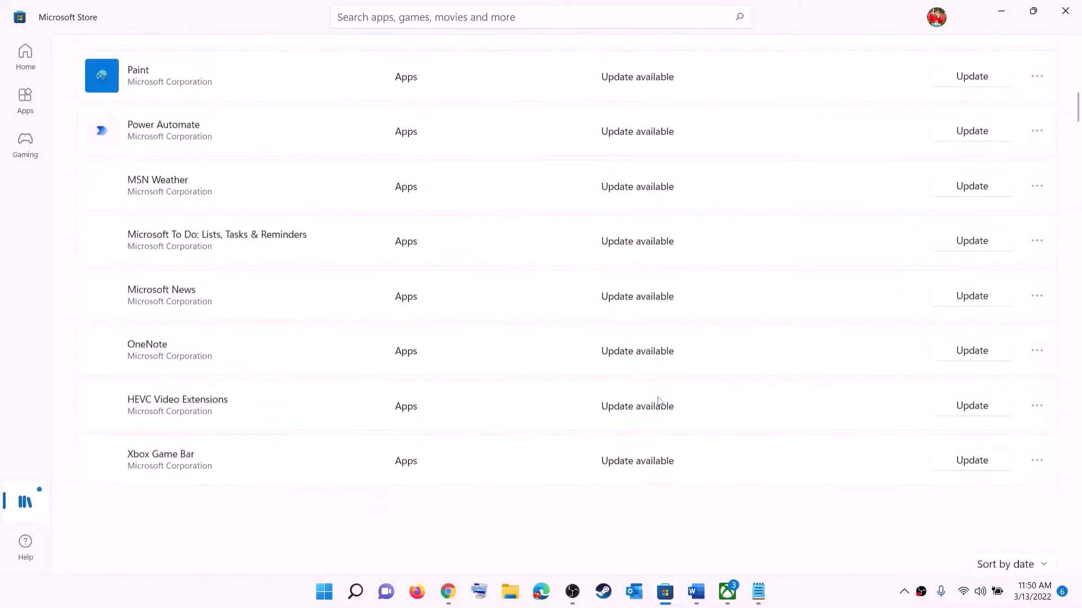
{"action": "scroll", "coordinate": [715, 344], "scroll_direction": "up", "scroll_amount": 15}
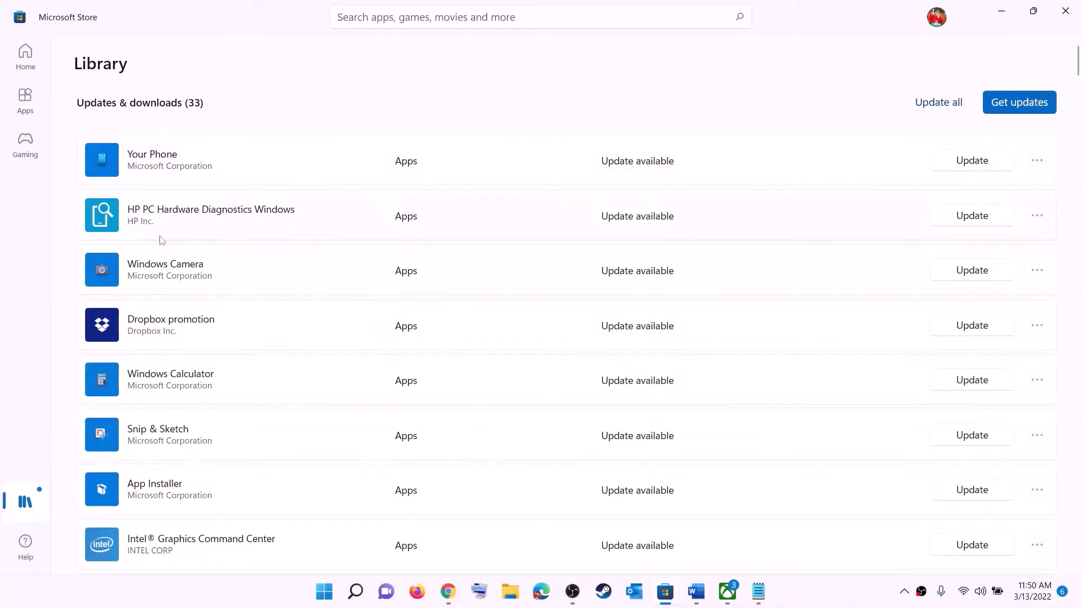
Step: Return to the Word notes and highlight the Step 2 advice for store users to install the game from the Xbox app
{"action": "left_click", "coordinate": [696, 591]}
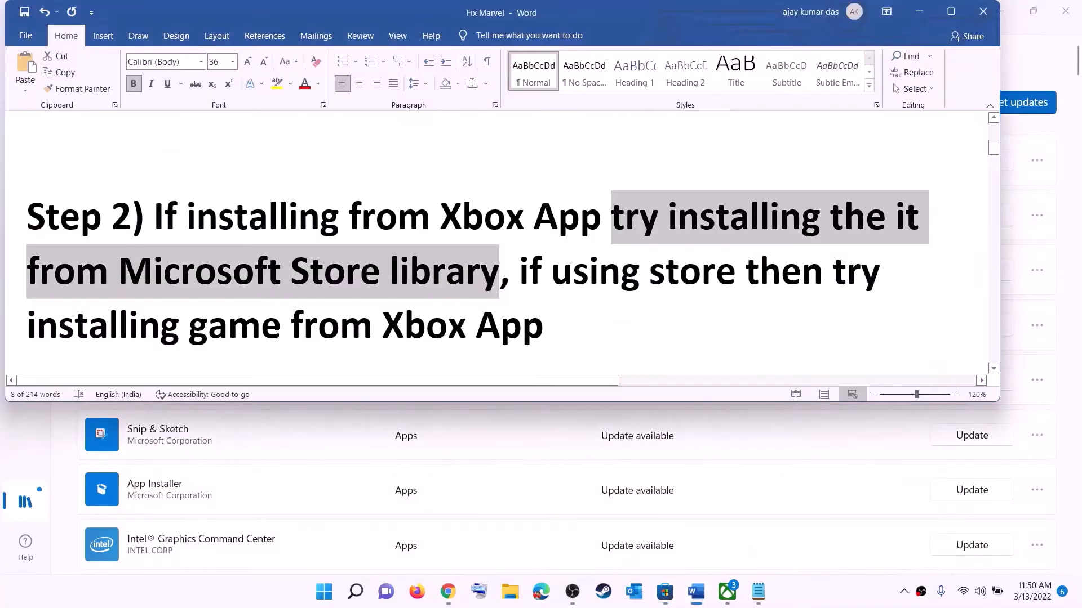
{"action": "left_click", "coordinate": [552, 272]}
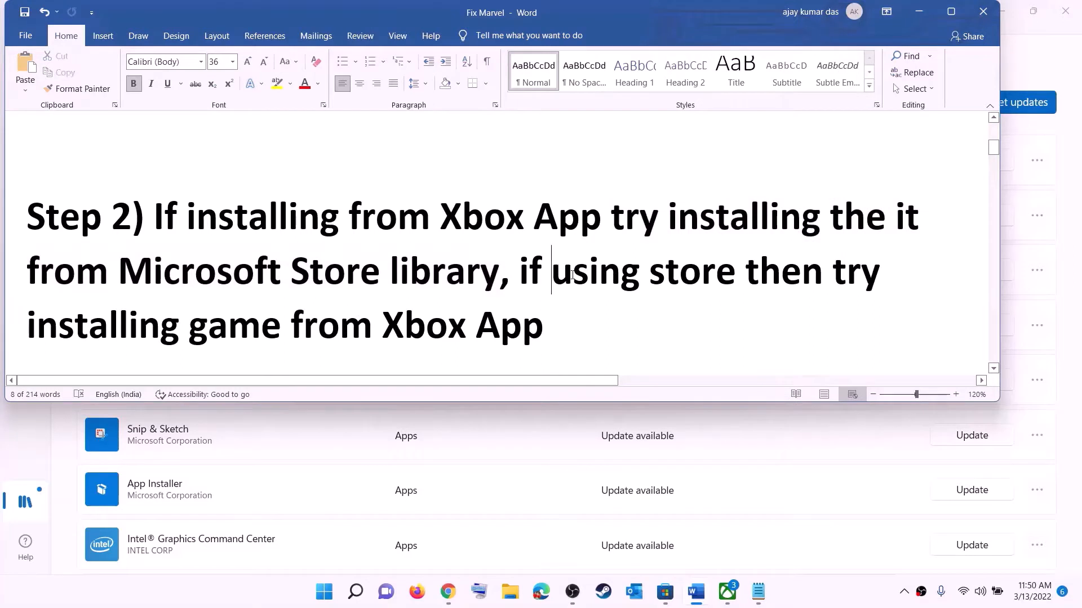
{"action": "left_click_drag", "start_coordinate": [551, 272], "coordinate": [745, 275]}
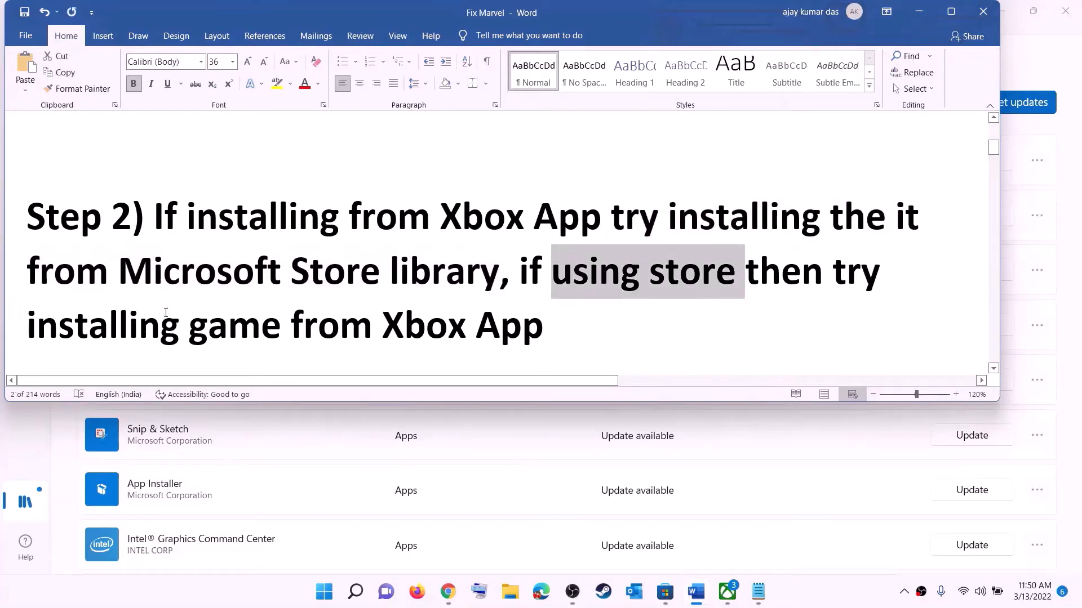
{"action": "left_click_drag", "start_coordinate": [166, 312], "coordinate": [543, 325]}
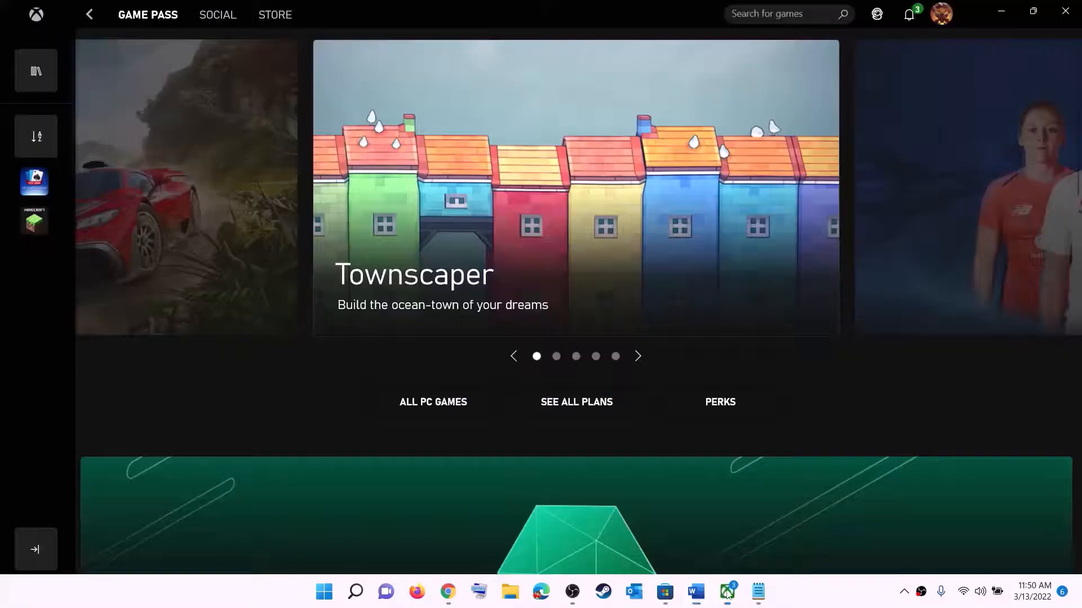
Step: Switch to the Xbox app, activate its game search field, and minimize the app
{"action": "left_click", "coordinate": [727, 592]}
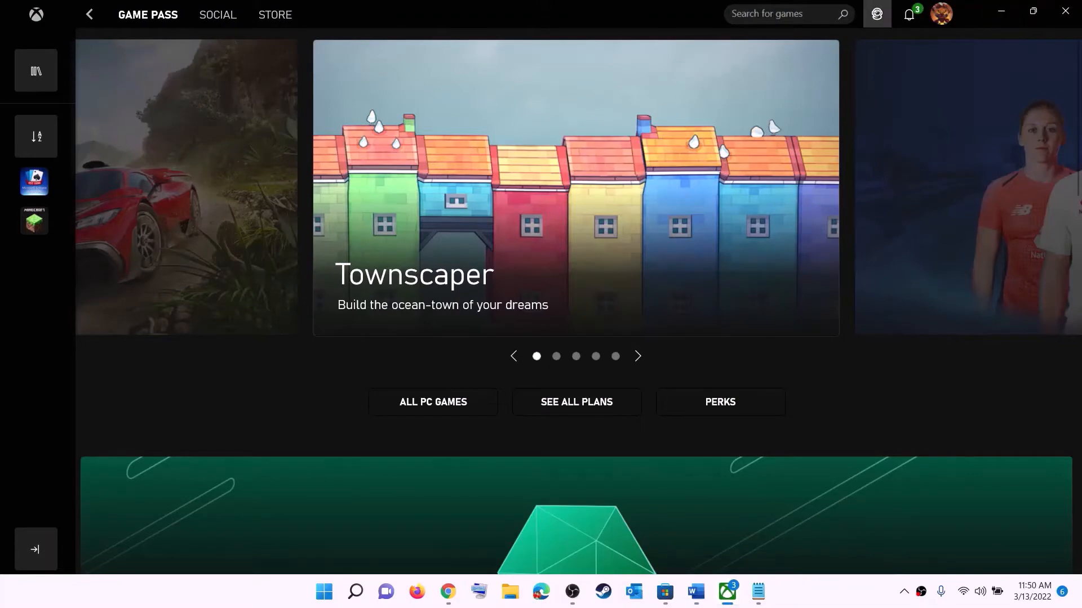
{"action": "left_click", "coordinate": [812, 10]}
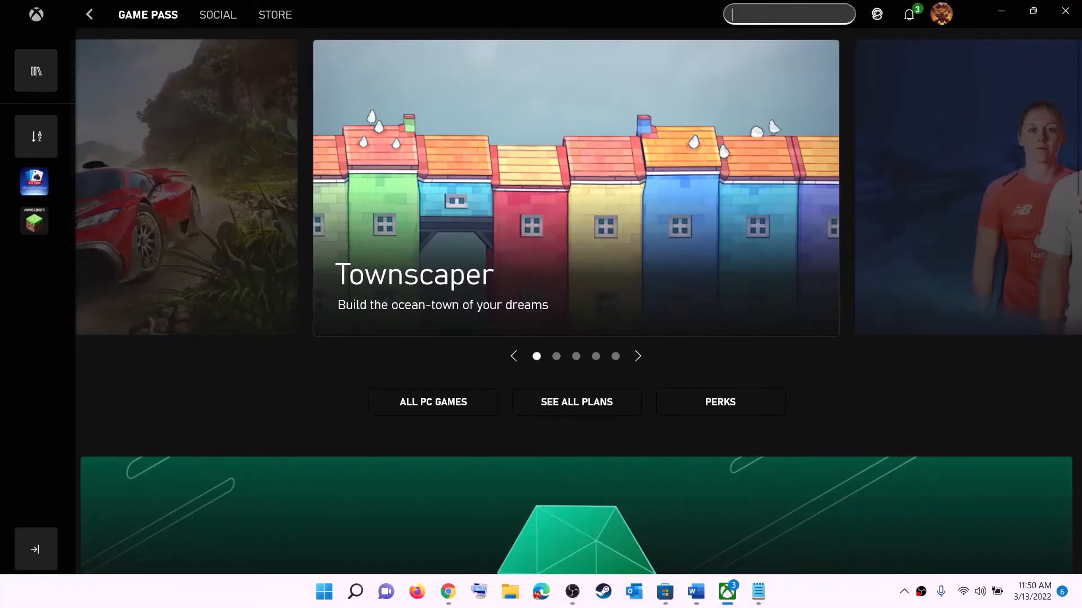
{"action": "left_click", "coordinate": [1001, 11]}
Step: Copy the full Get-AppxPackage -AllUsers PowerShell command under Step 3 of the Word notes
{"action": "left_click", "coordinate": [572, 271]}
{"action": "scroll", "coordinate": [332, 265], "scroll_direction": "down", "scroll_amount": 5}
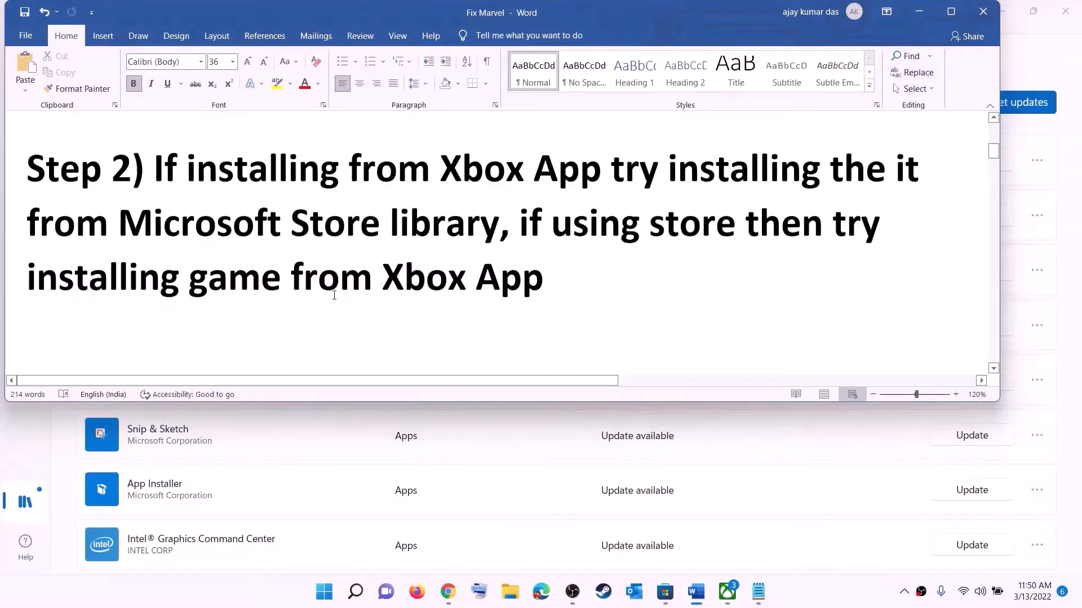
{"action": "scroll", "coordinate": [342, 267], "scroll_direction": "down", "scroll_amount": 2}
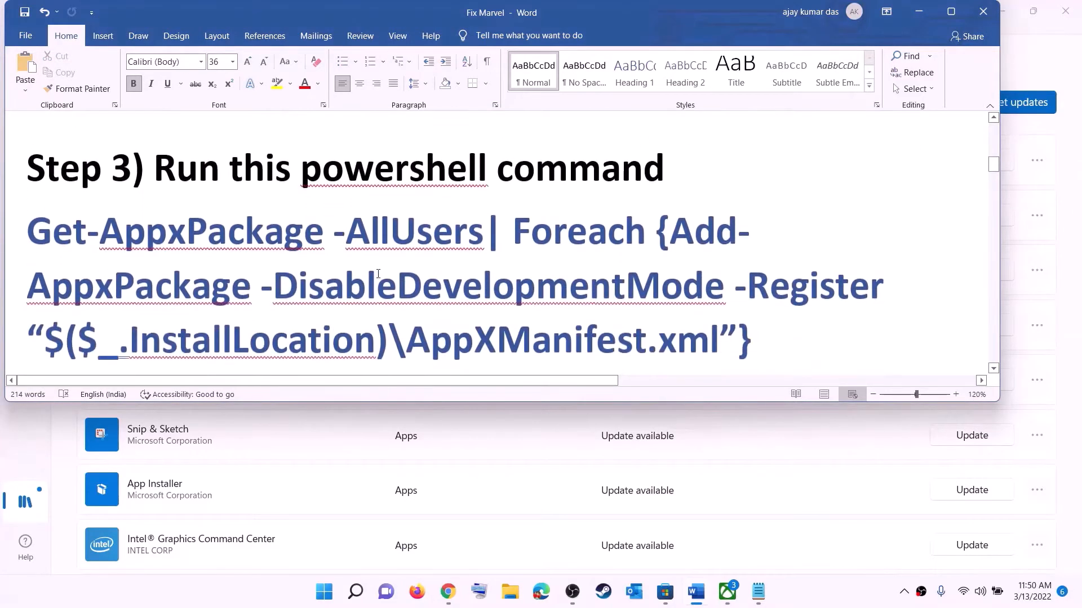
{"action": "left_click_drag", "start_coordinate": [752, 304], "coordinate": [27, 192]}
{"action": "right_click", "coordinate": [150, 221]}
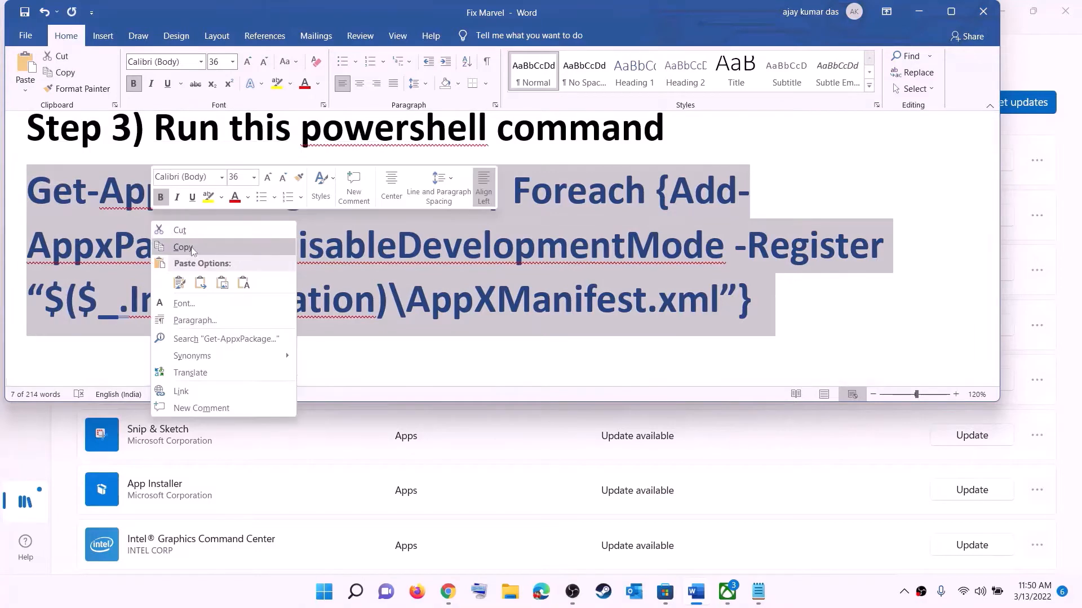
{"action": "left_click", "coordinate": [186, 241]}
Step: Run the copied Get-AppxPackage command in Windows PowerShell as administrator, and close the PowerShell window
{"action": "left_click", "coordinate": [324, 591]}
{"action": "type", "text": "powers"}
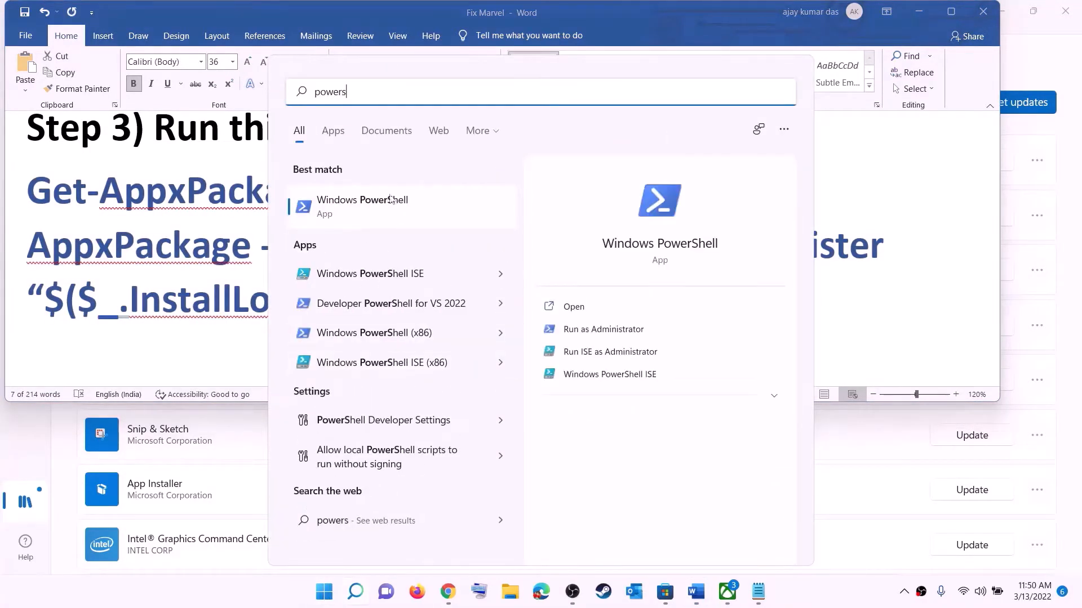
{"action": "right_click", "coordinate": [375, 212]}
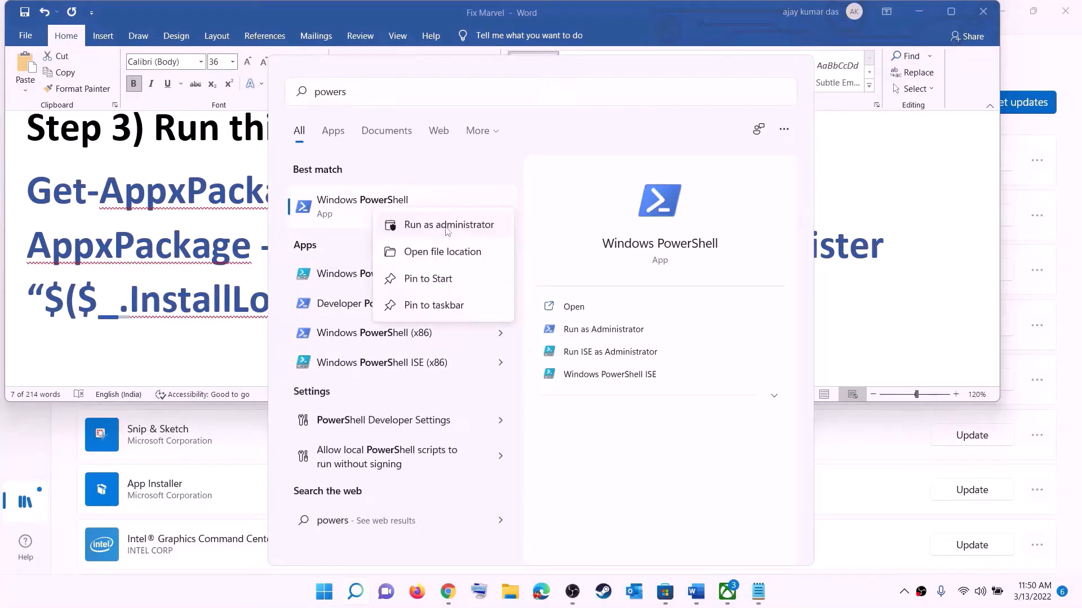
{"action": "left_click", "coordinate": [481, 232]}
{"action": "key", "text": "ctrl+shift+Return"}
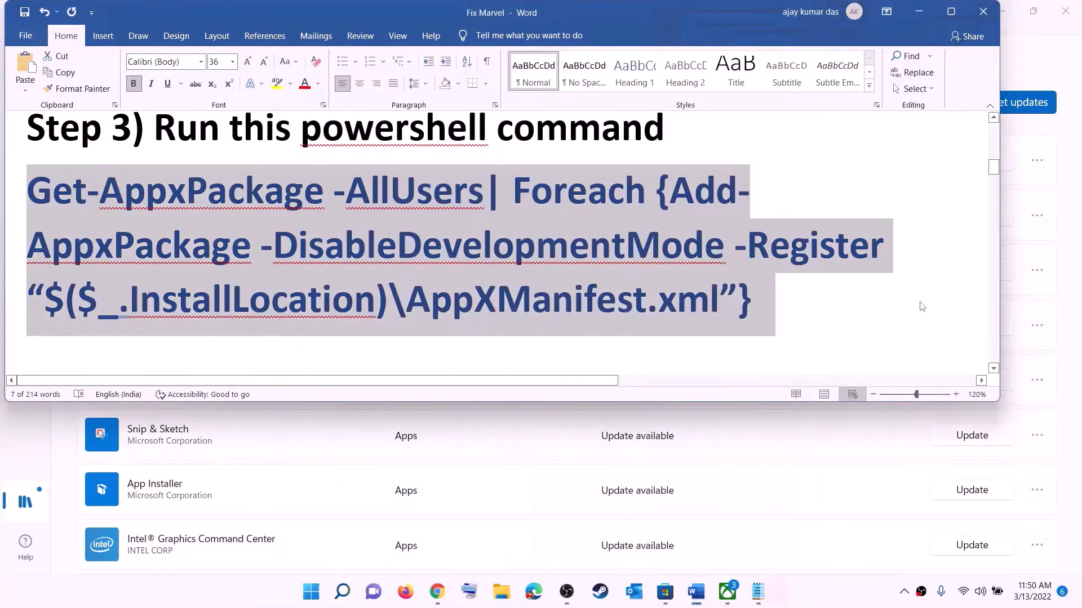
{"action": "left_click", "coordinate": [491, 409]}
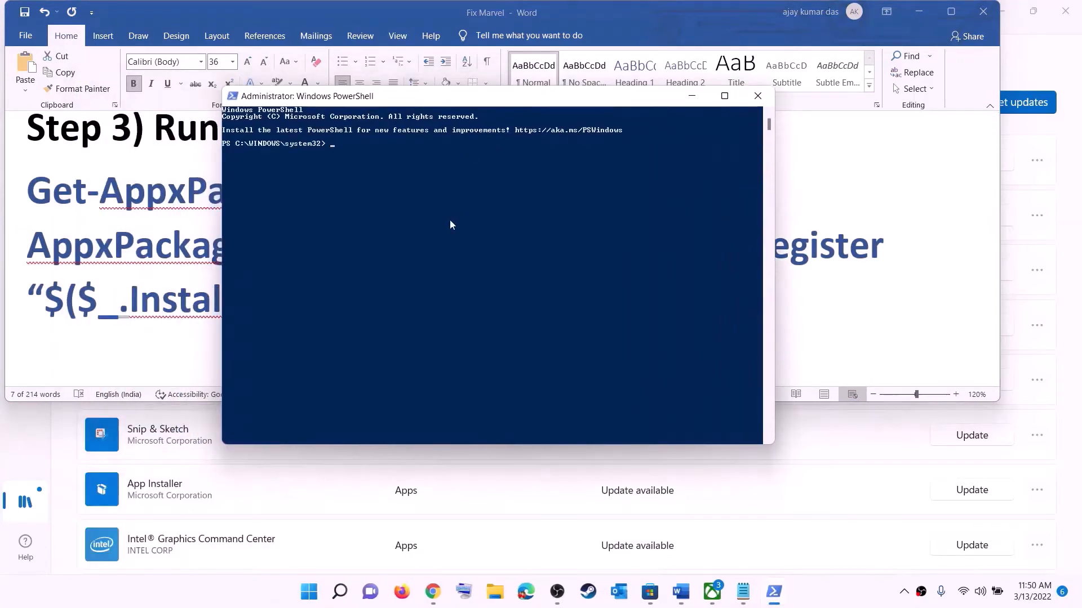
{"action": "right_click", "coordinate": [449, 224]}
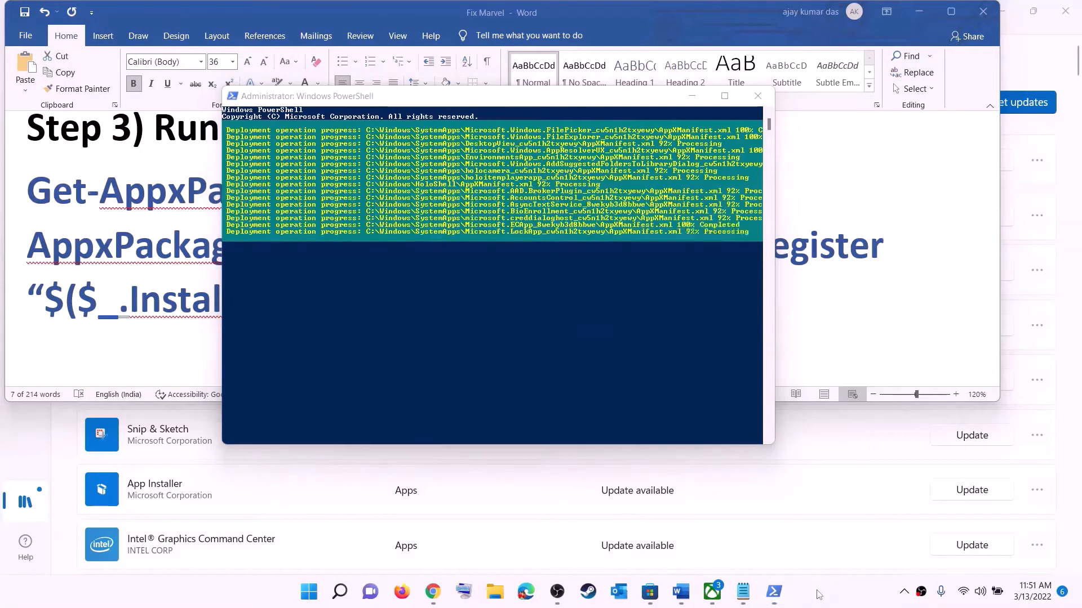
{"action": "left_click", "coordinate": [758, 96]}
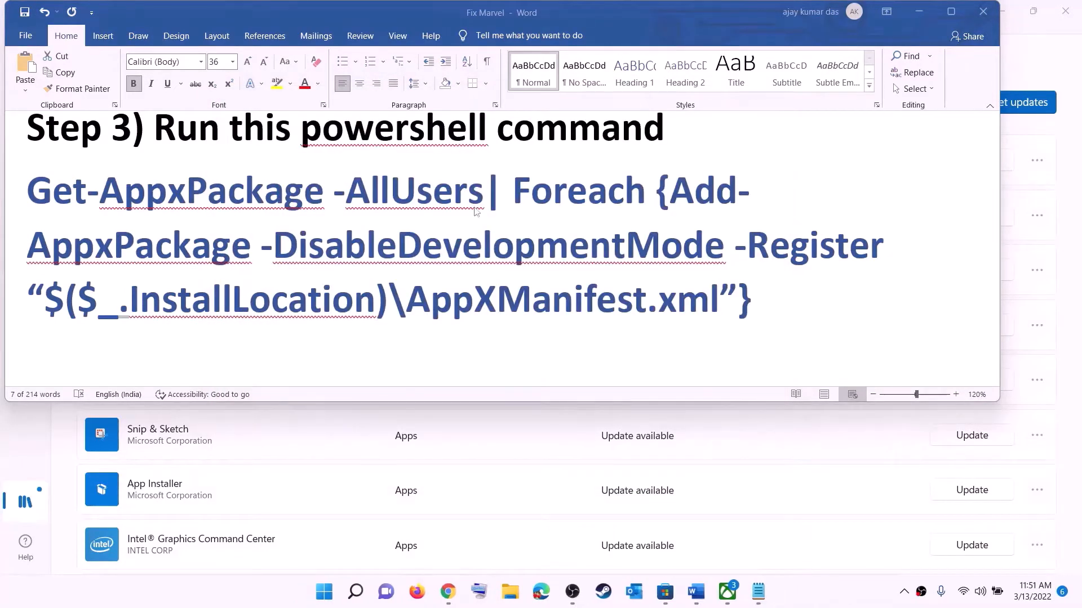
Step: Reduce the cache folder path under Step 4 of the Word notes to font size 14
{"action": "scroll", "coordinate": [520, 259], "scroll_direction": "down", "scroll_amount": 4}
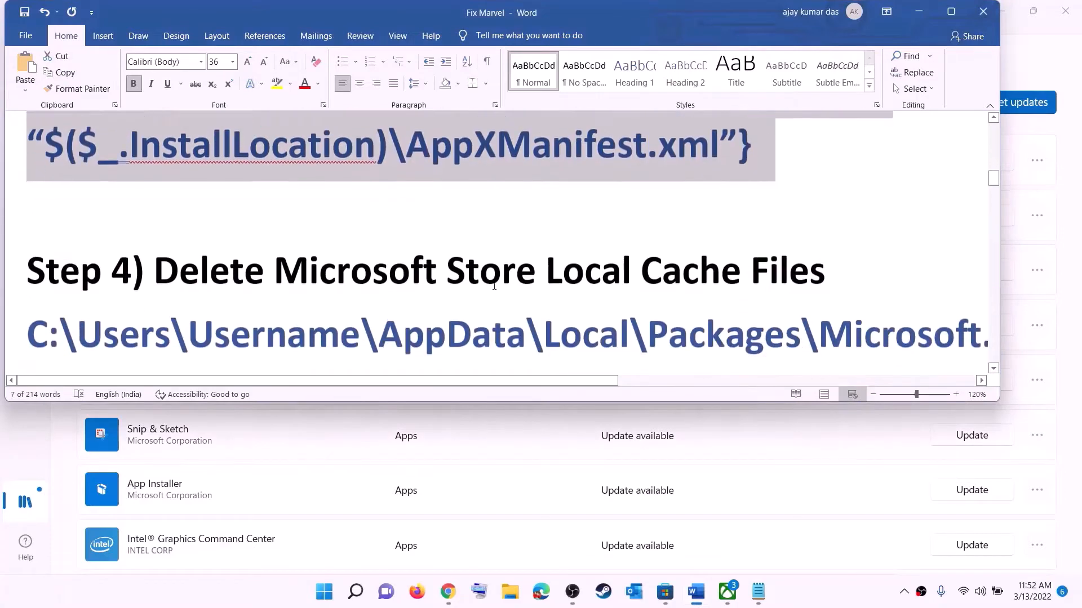
{"action": "scroll", "coordinate": [507, 241], "scroll_direction": "up", "scroll_amount": 1}
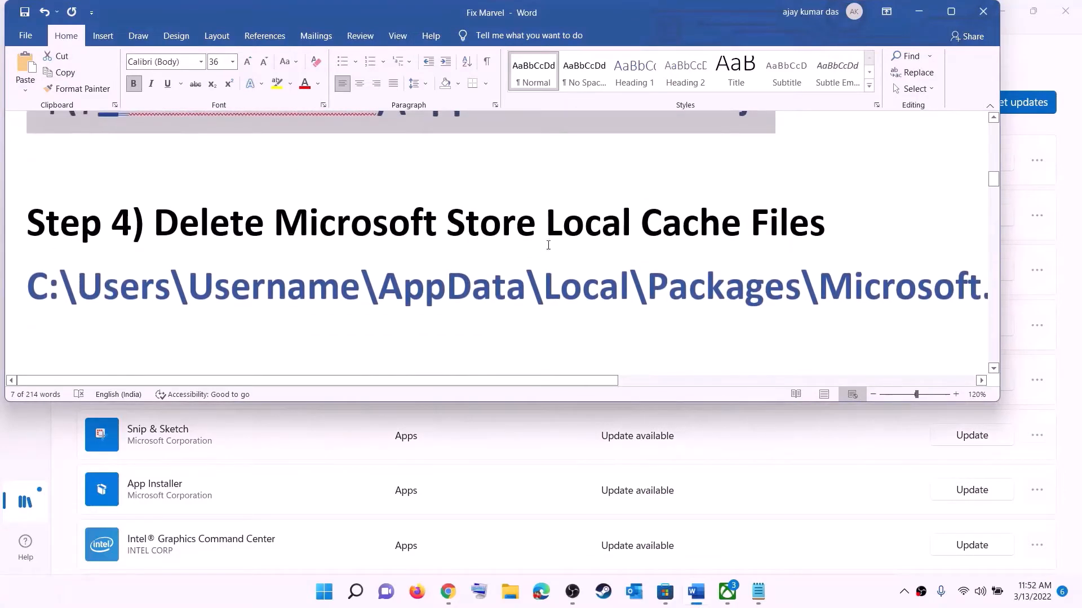
{"action": "triple_click", "coordinate": [536, 290]}
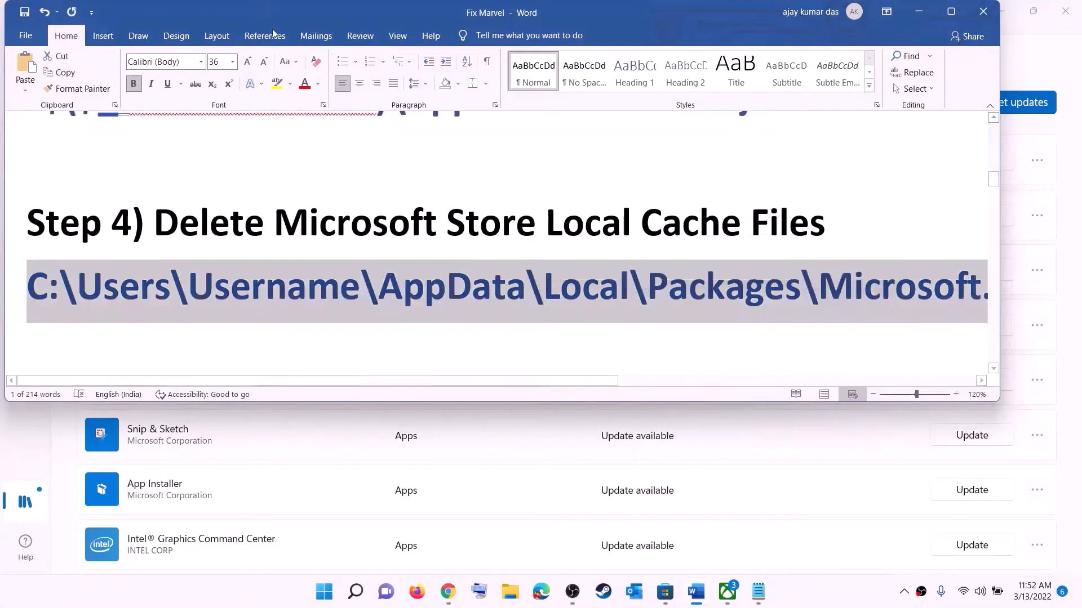
{"action": "left_click", "coordinate": [233, 62]}
{"action": "left_click", "coordinate": [217, 158]}
{"action": "left_click", "coordinate": [534, 271]}
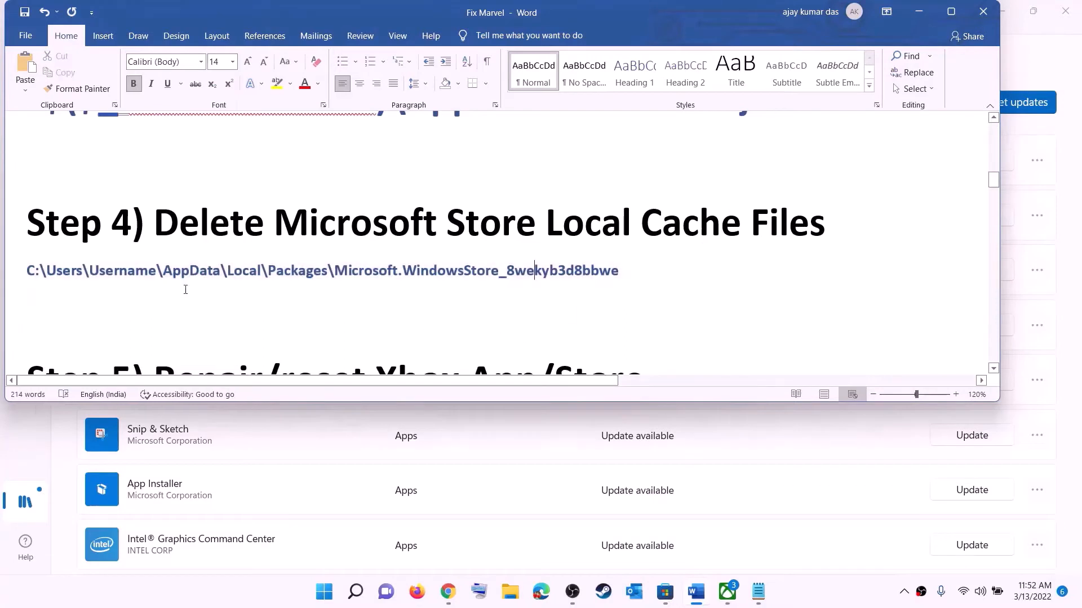
Step: Switch to File Explorer and open the current user's profile folder under C:\Users
{"action": "key", "text": "super+e"}
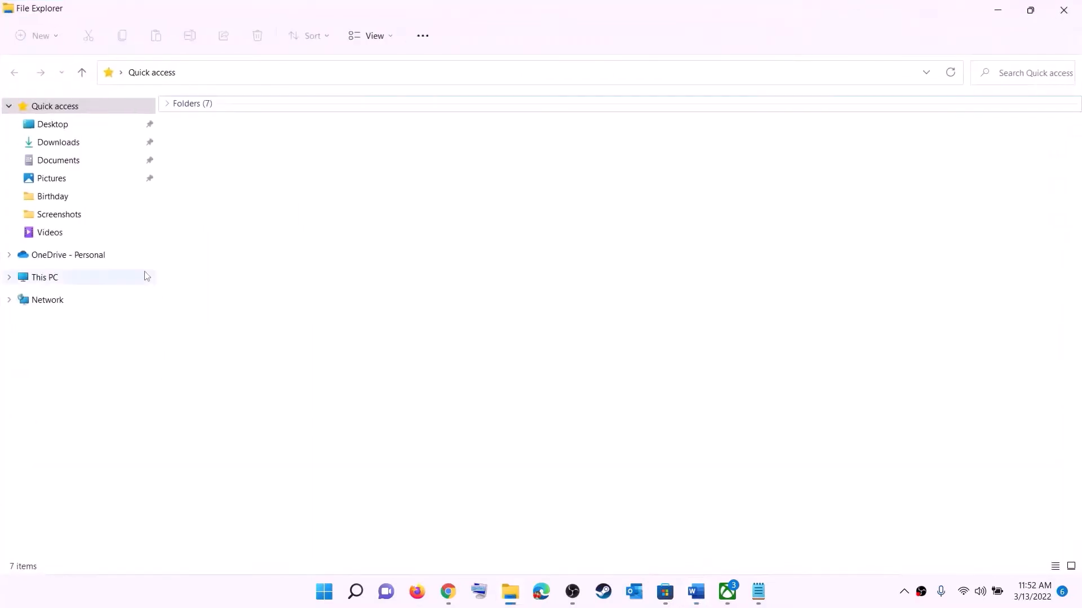
{"action": "left_click", "coordinate": [54, 278]}
{"action": "double_click", "coordinate": [246, 235]}
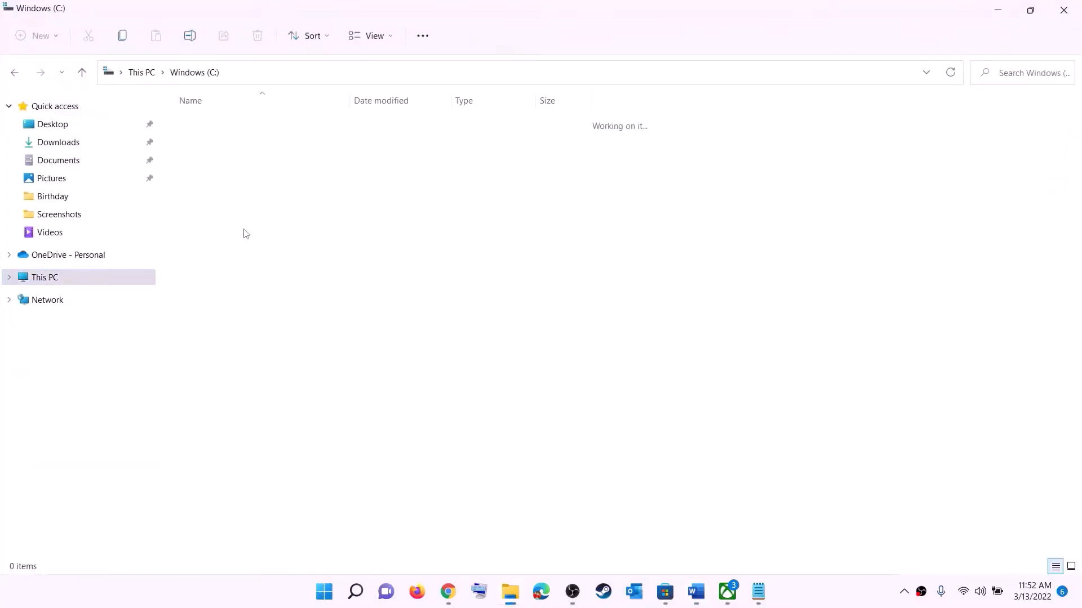
{"action": "scroll", "coordinate": [277, 355], "scroll_direction": "down", "scroll_amount": 4}
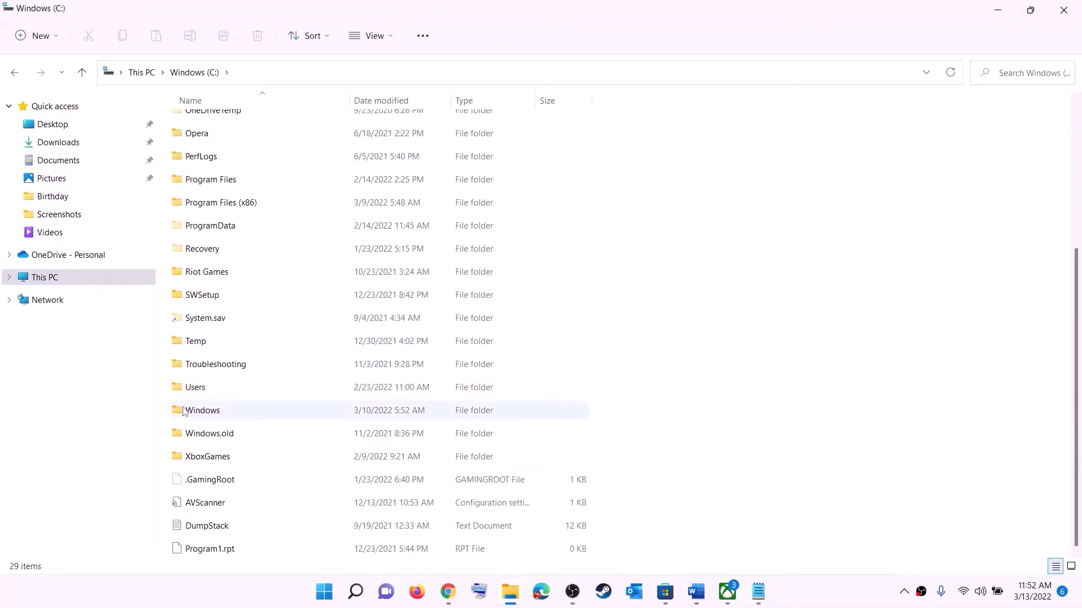
{"action": "left_click", "coordinate": [191, 391]}
{"action": "double_click", "coordinate": [233, 390]}
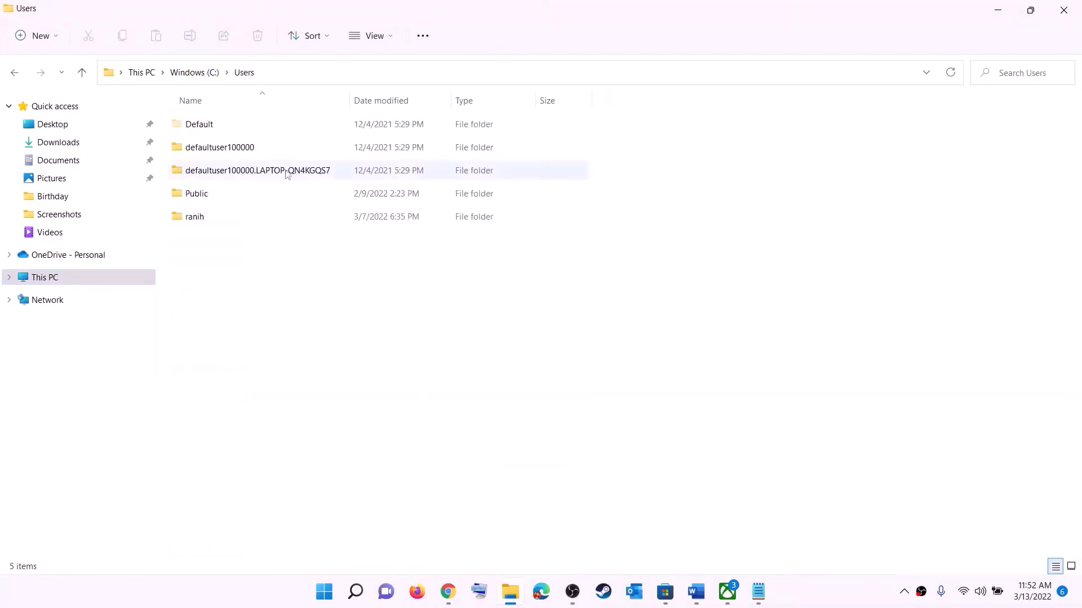
{"action": "double_click", "coordinate": [201, 221]}
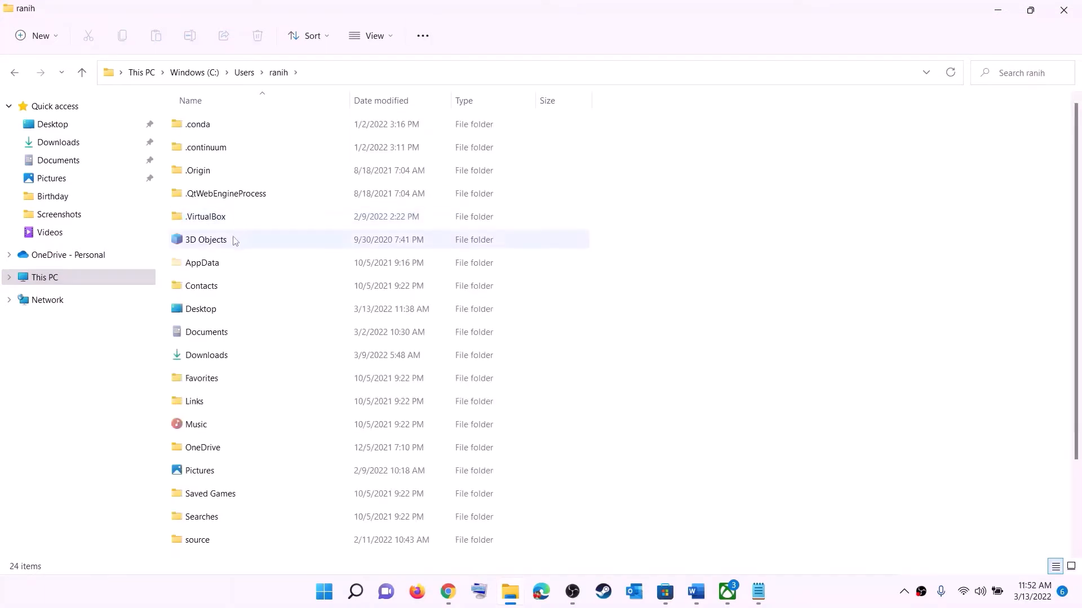
Step: Check the Hidden items display setting for the AppData folder in the user's profile
{"action": "left_click", "coordinate": [188, 262]}
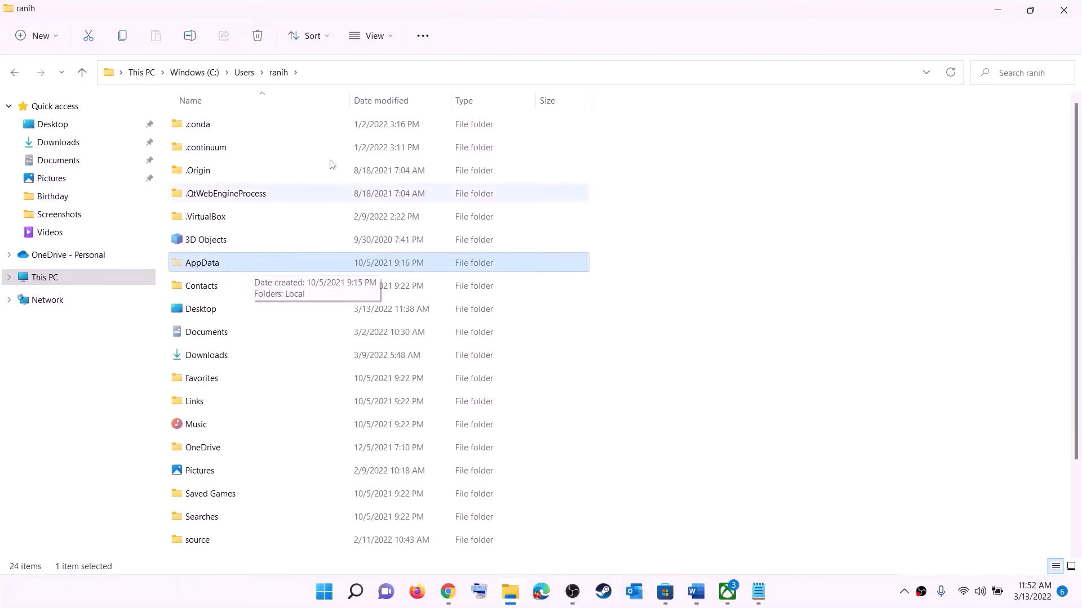
{"action": "left_click", "coordinate": [393, 39]}
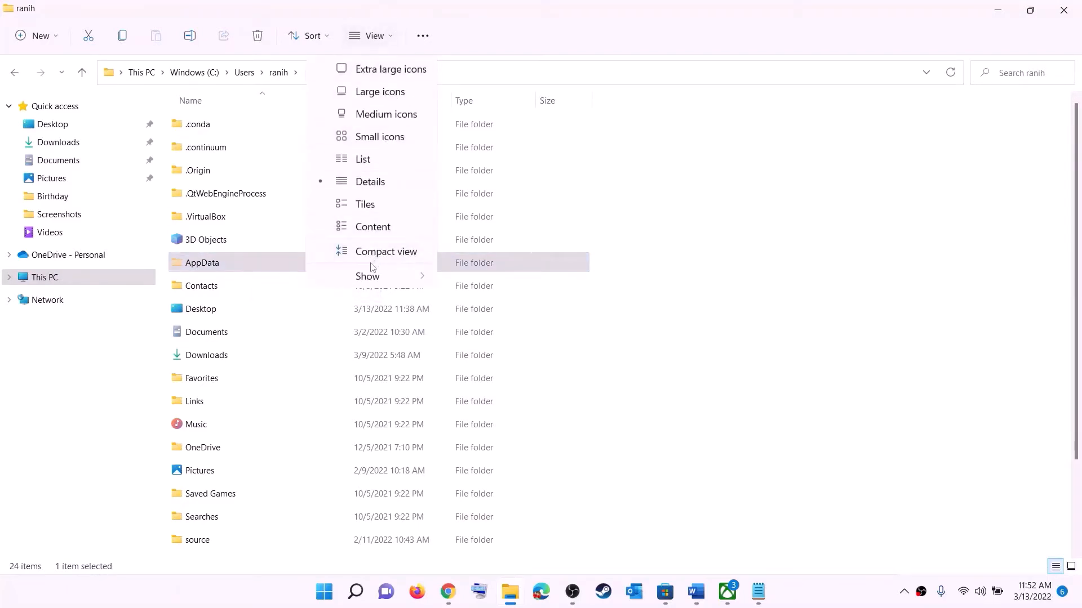
{"action": "mouse_move", "coordinate": [367, 275]}
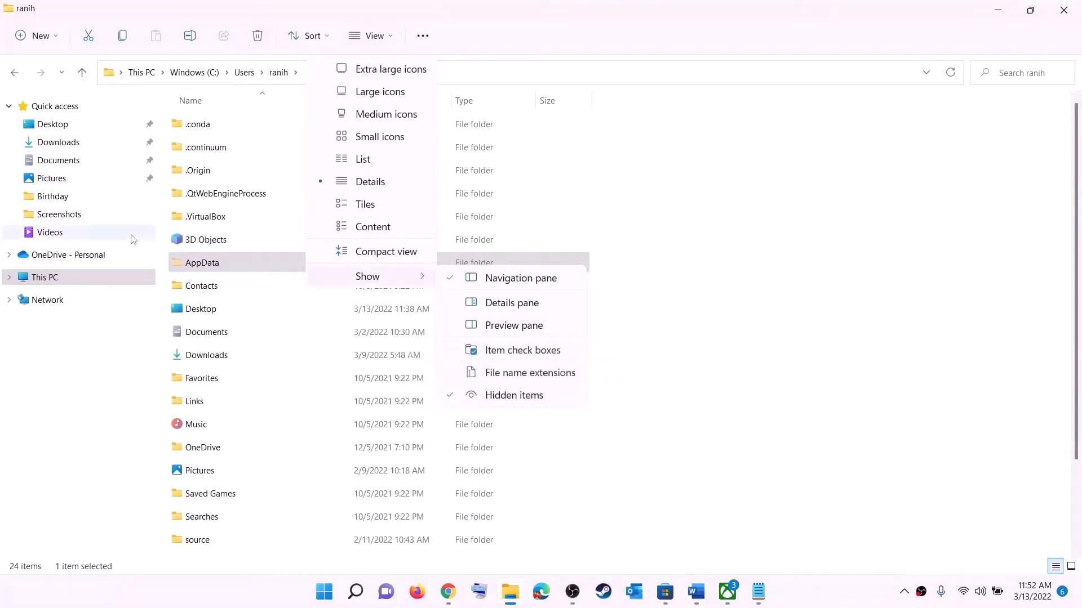
{"action": "left_click", "coordinate": [220, 264]}
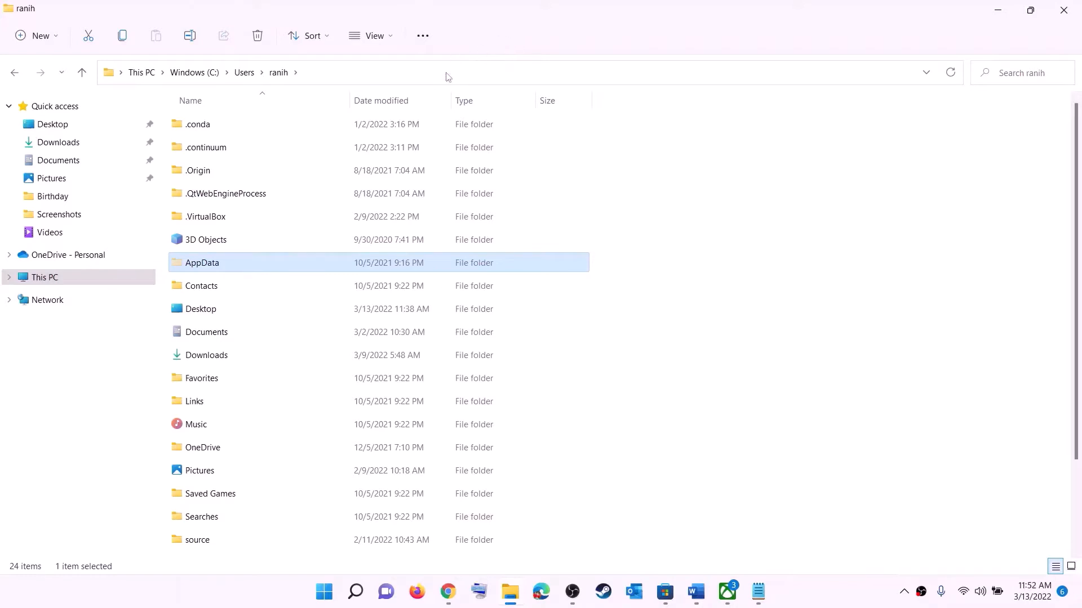
Step: Open the AppData\Local\Packages folder inside the user's profile folder
{"action": "left_click", "coordinate": [263, 262]}
{"action": "double_click", "coordinate": [246, 267]}
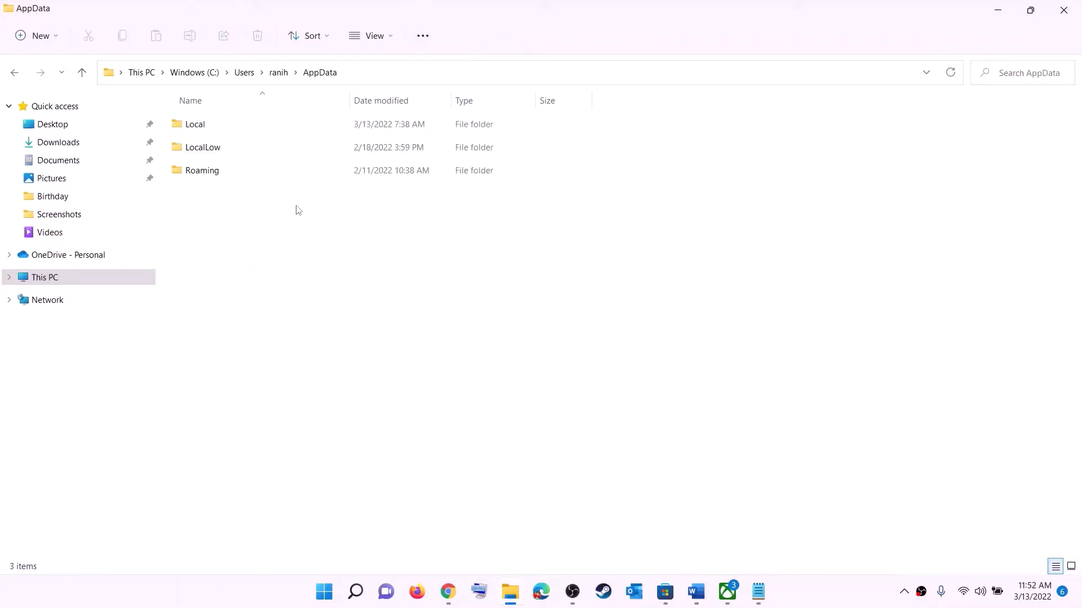
{"action": "left_click", "coordinate": [205, 125]}
{"action": "double_click", "coordinate": [219, 125]}
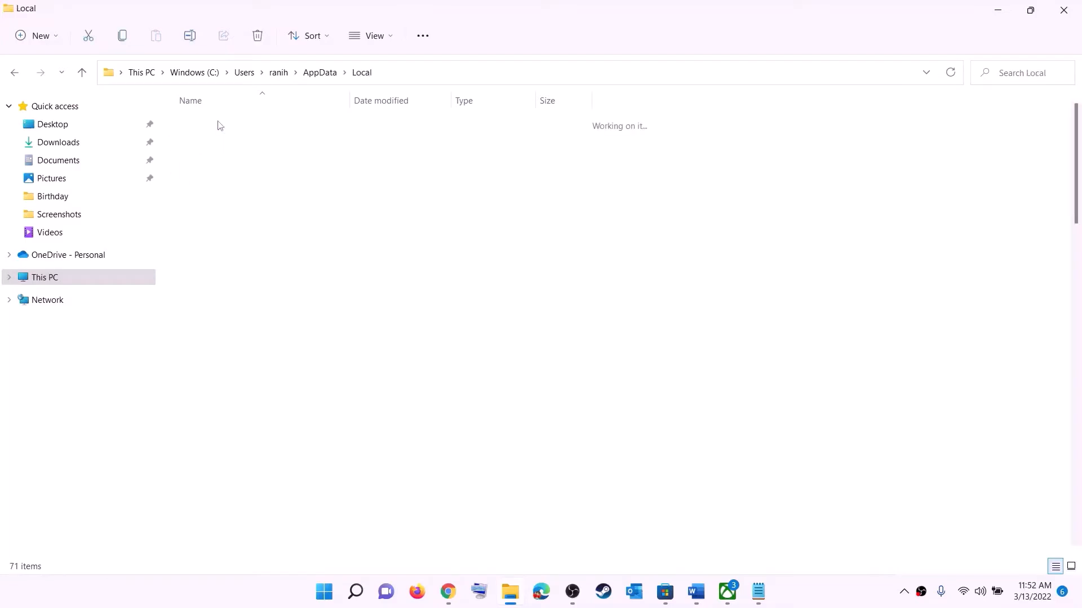
{"action": "left_click", "coordinate": [247, 270]}
{"action": "key", "text": "p"}
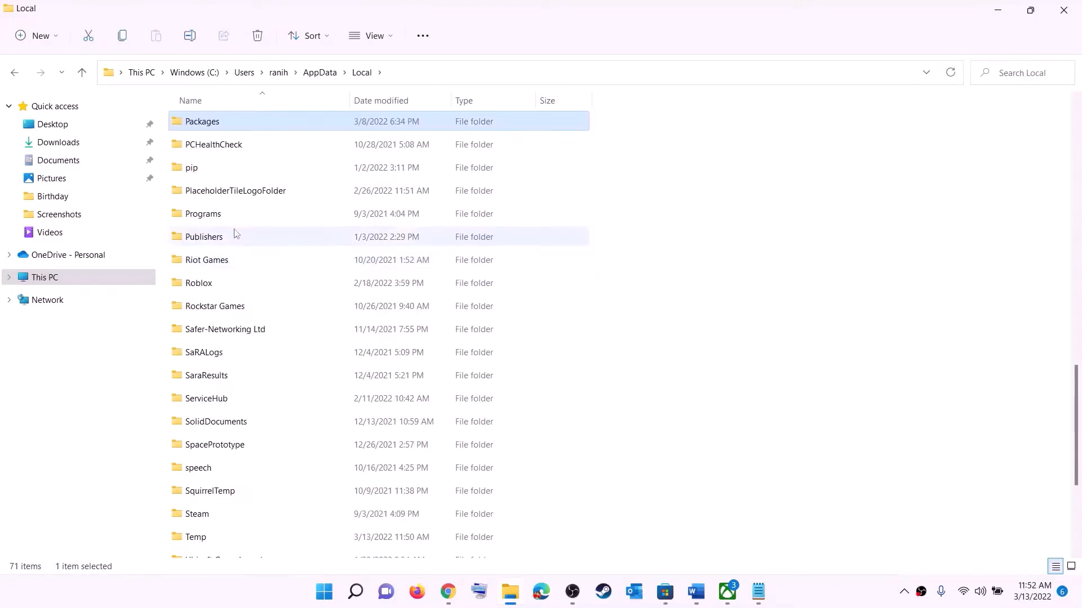
{"action": "left_click", "coordinate": [231, 125]}
{"action": "left_click", "coordinate": [252, 118]}
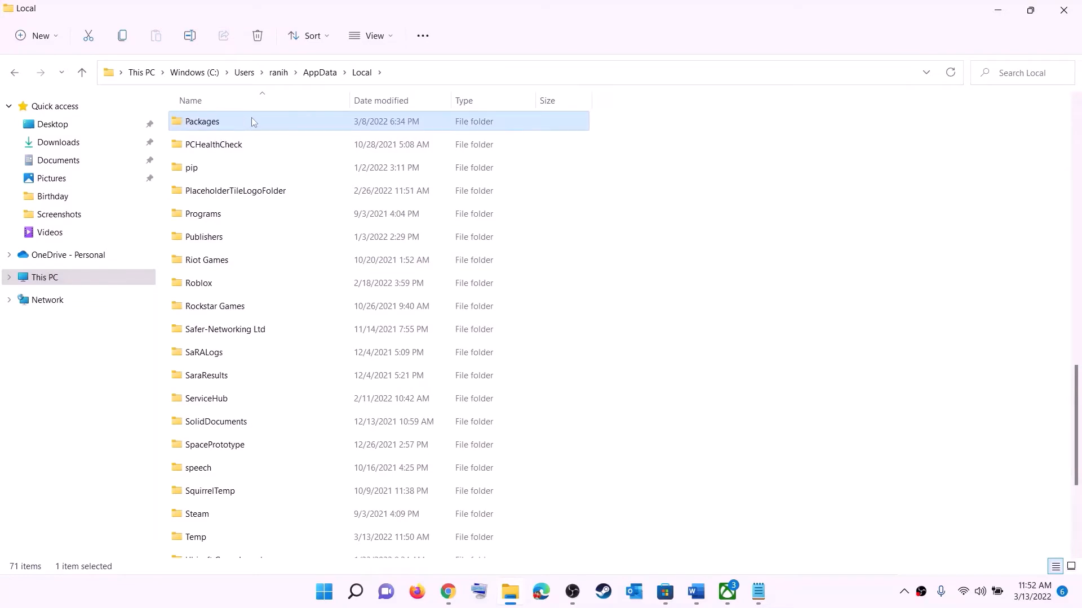
{"action": "double_click", "coordinate": [251, 120]}
Step: Find the Microsoft.WindowsStore_8wekyb3d8bbwe folder in Packages and open it
{"action": "scroll", "coordinate": [320, 364], "scroll_direction": "down", "scroll_amount": 12}
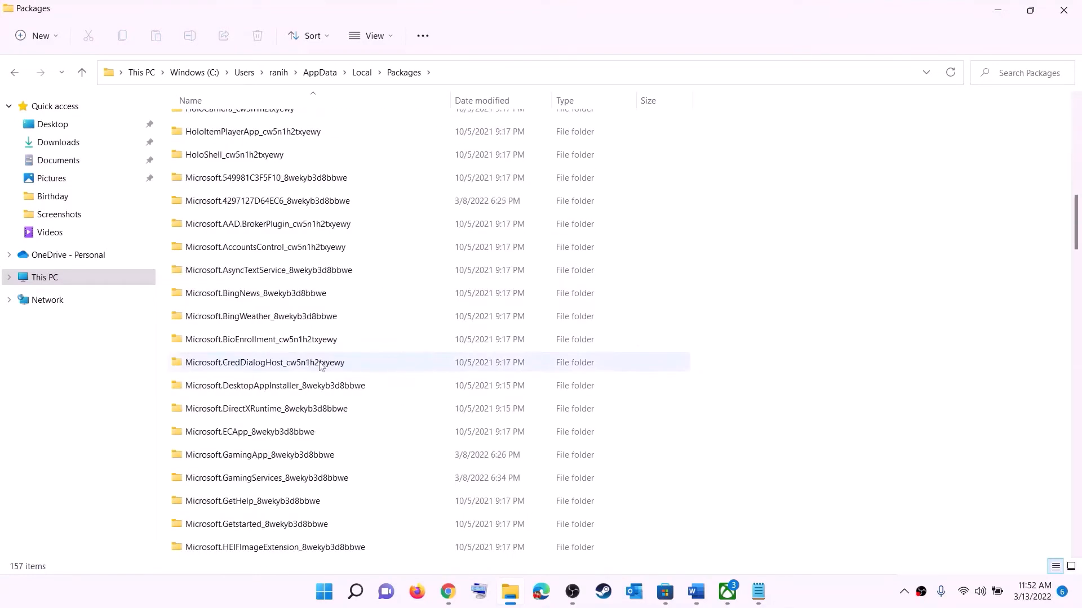
{"action": "scroll", "coordinate": [319, 366], "scroll_direction": "down", "scroll_amount": 15}
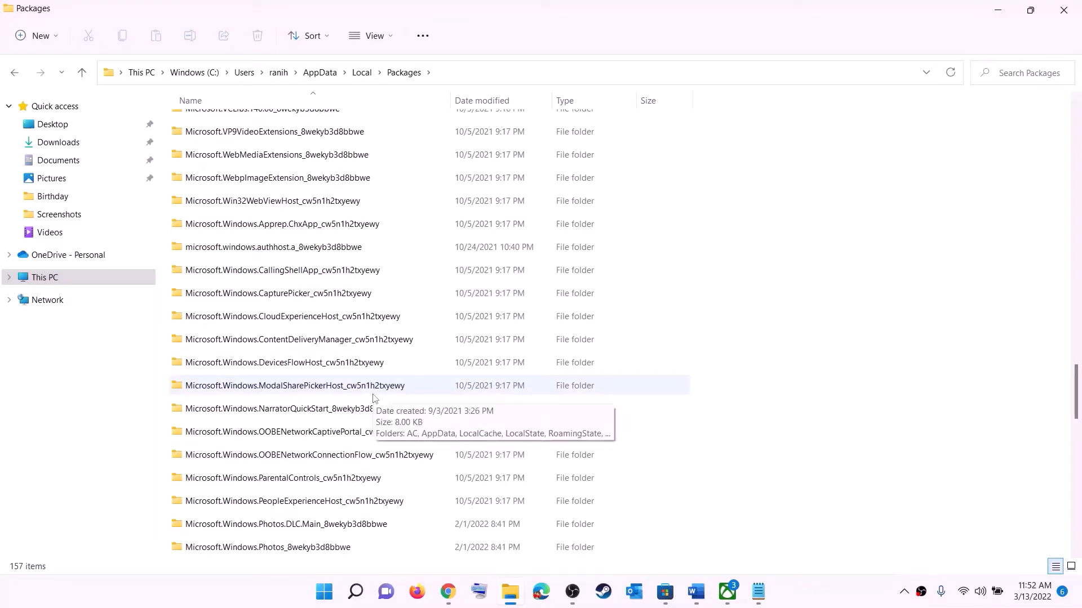
{"action": "scroll", "coordinate": [374, 398], "scroll_direction": "down", "scroll_amount": 6}
{"action": "left_click", "coordinate": [243, 458]}
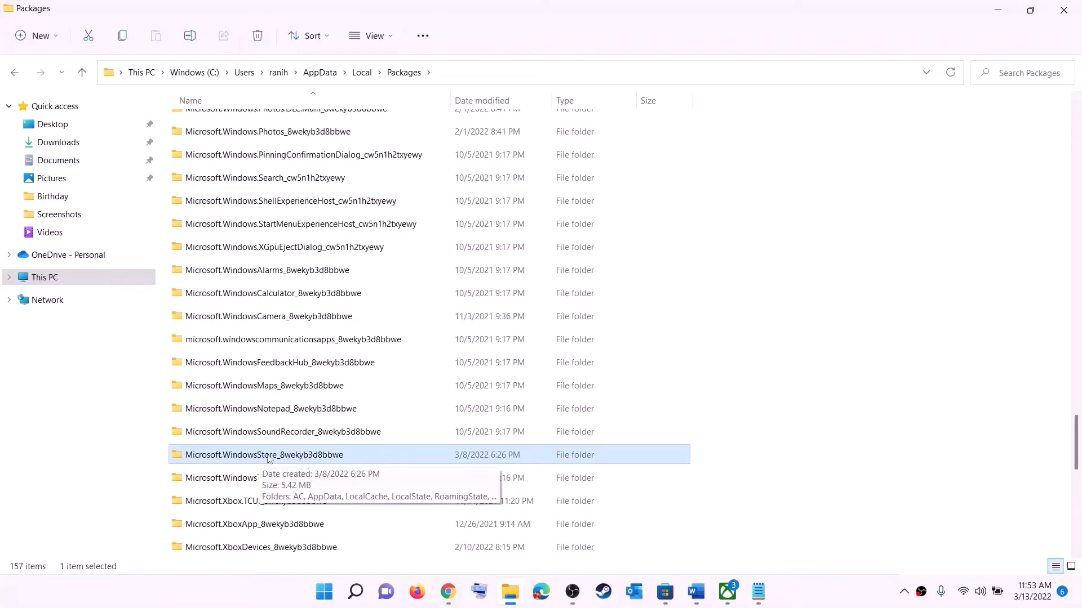
{"action": "left_click", "coordinate": [218, 455]}
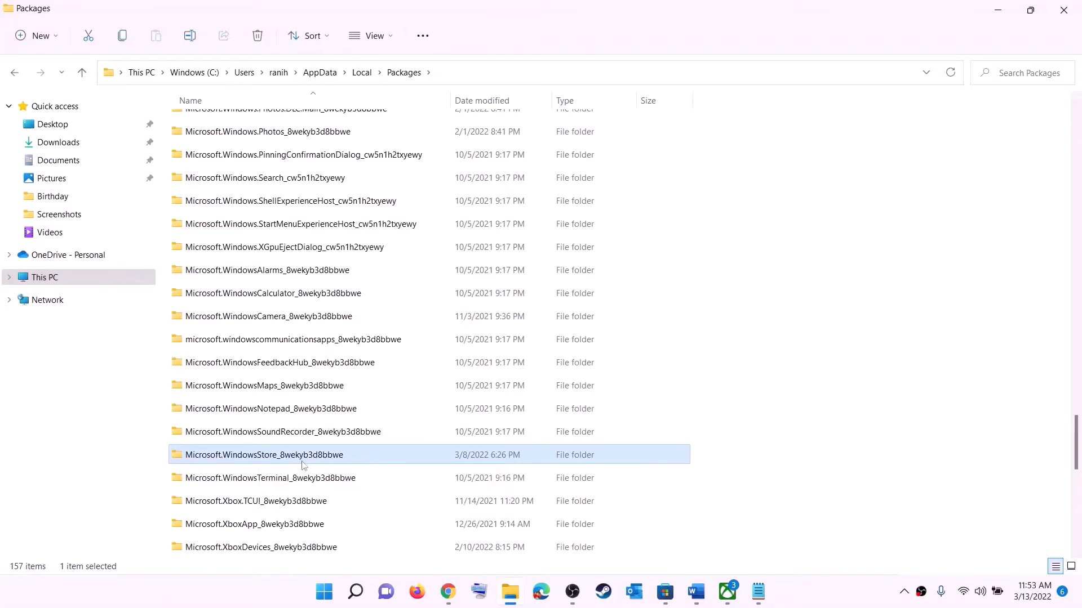
{"action": "left_click", "coordinate": [395, 456]}
{"action": "left_click", "coordinate": [304, 455]}
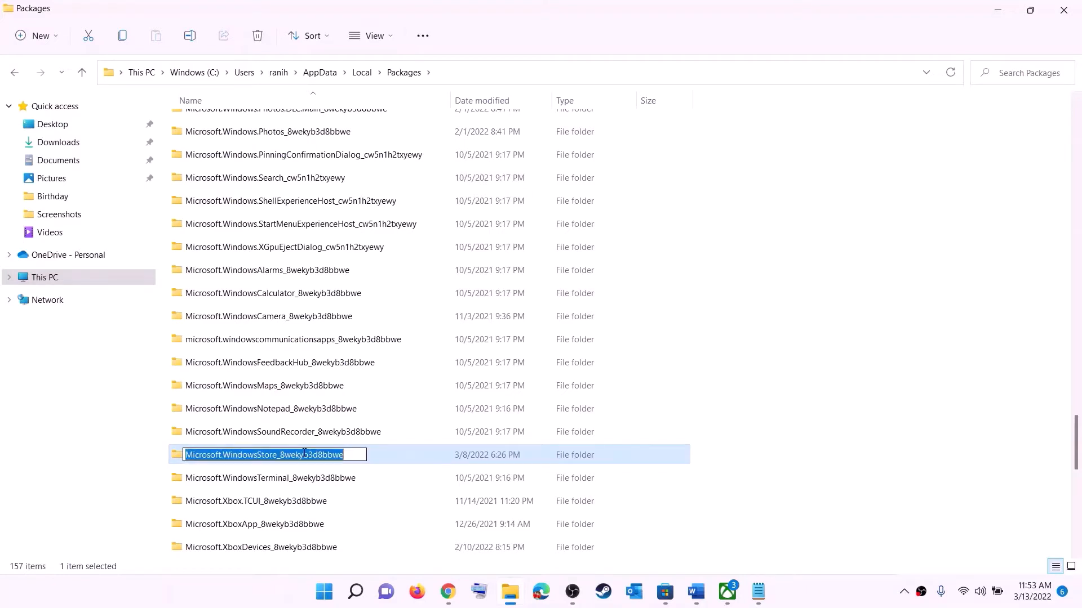
{"action": "double_click", "coordinate": [382, 457]}
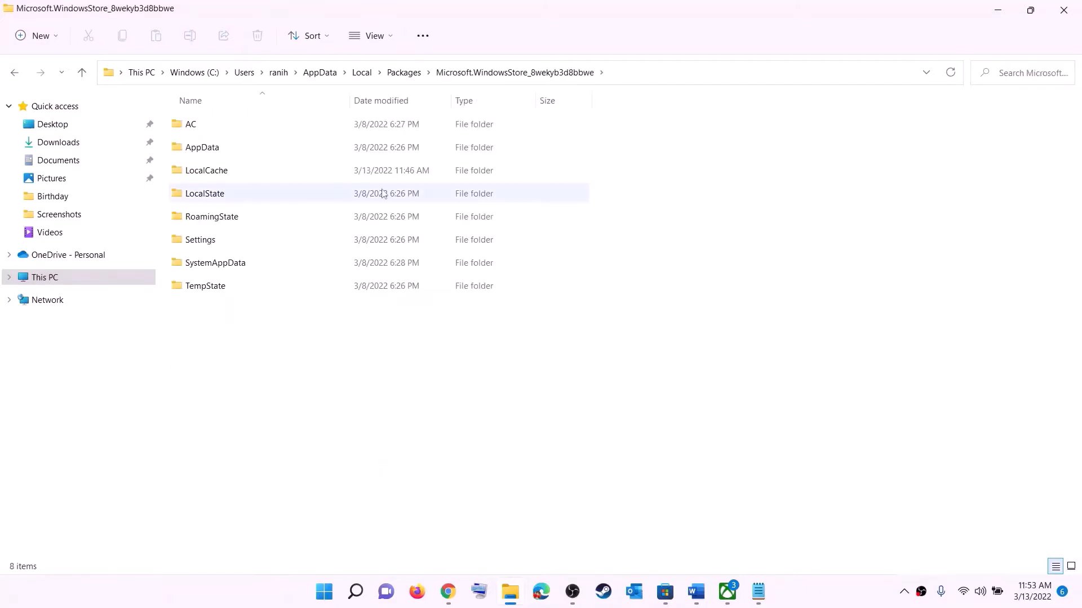
Step: Delete the LocalCache folder from the Microsoft.WindowsStore_8wekyb3d8bbwe folder
{"action": "left_click", "coordinate": [206, 176]}
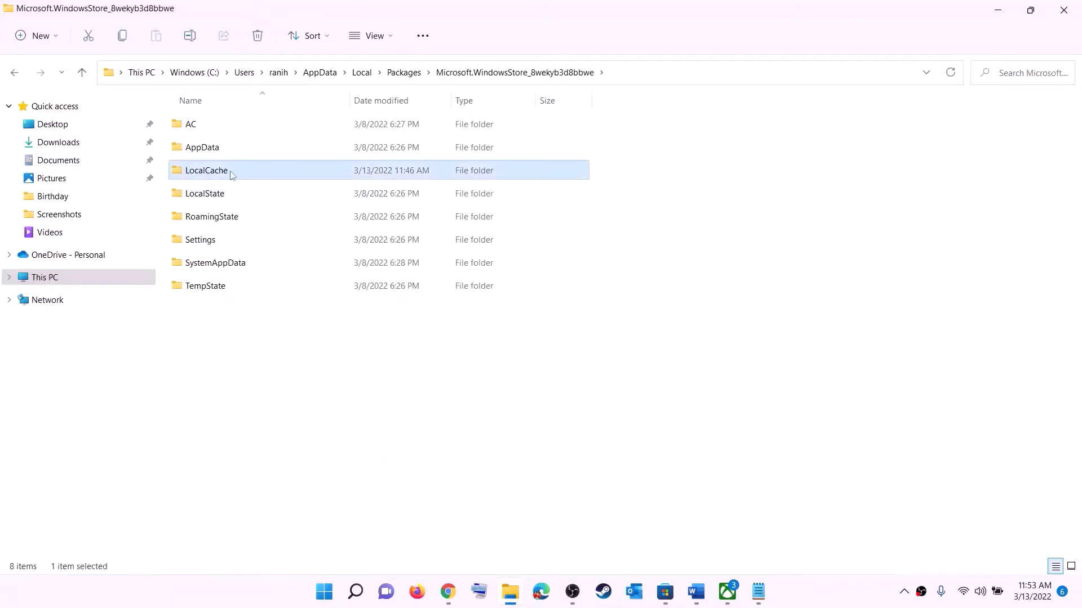
{"action": "right_click", "coordinate": [228, 176]}
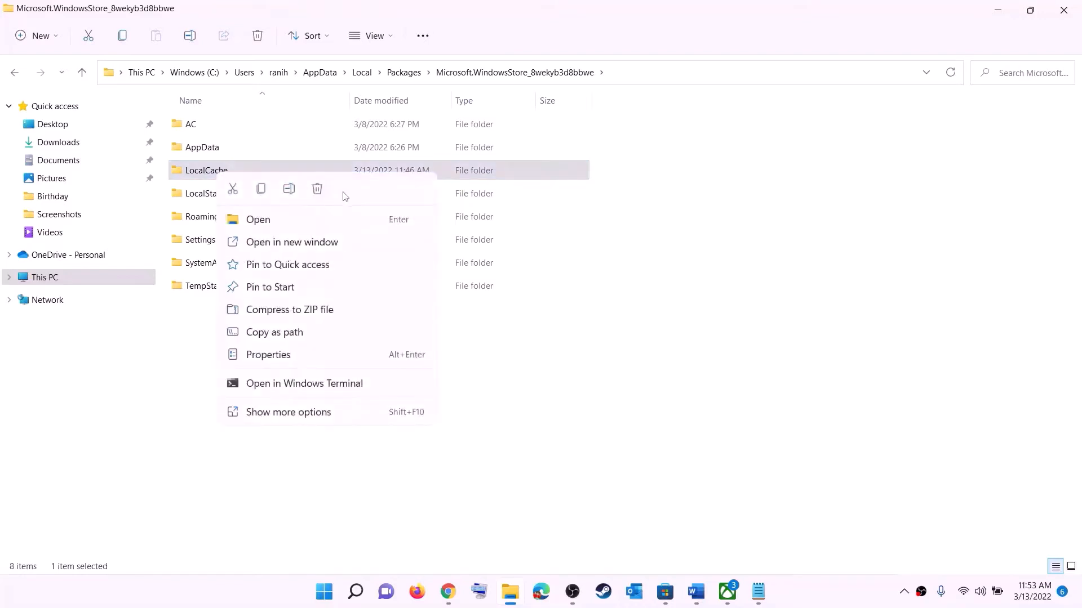
{"action": "left_click", "coordinate": [317, 190]}
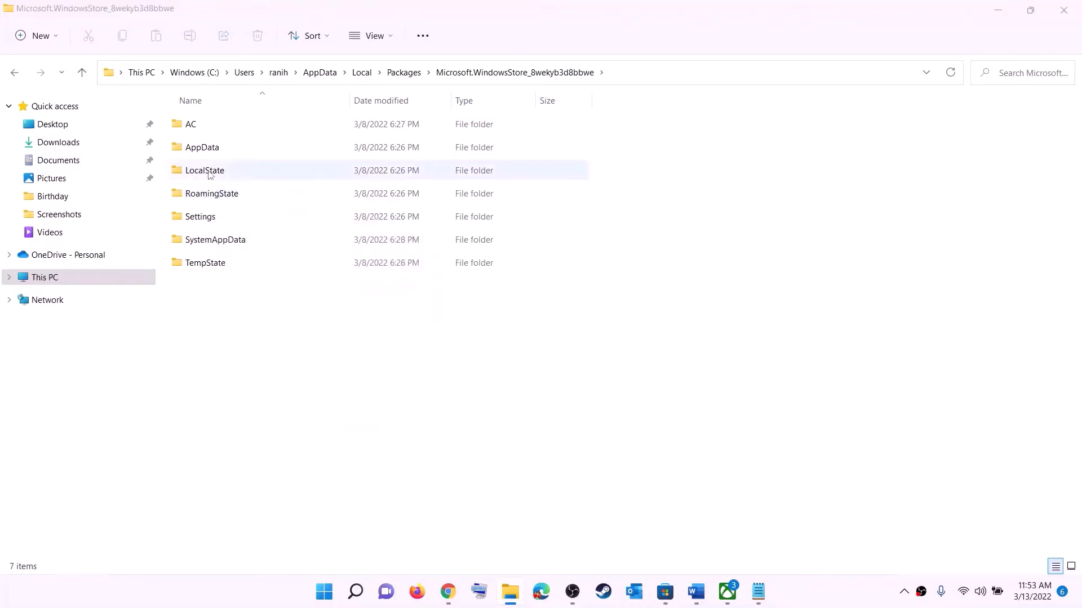
Step: View the computer's power options, dismiss them, and return to the Word notes to read the Step 5 heading
{"action": "left_click", "coordinate": [334, 593]}
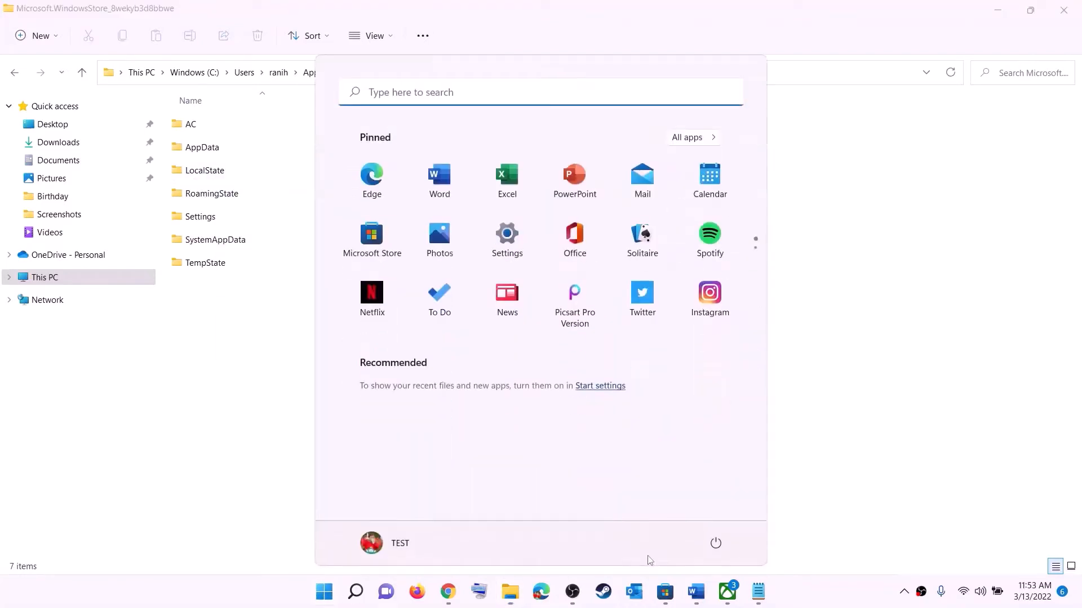
{"action": "left_click", "coordinate": [716, 543]}
{"action": "left_click", "coordinate": [872, 431]}
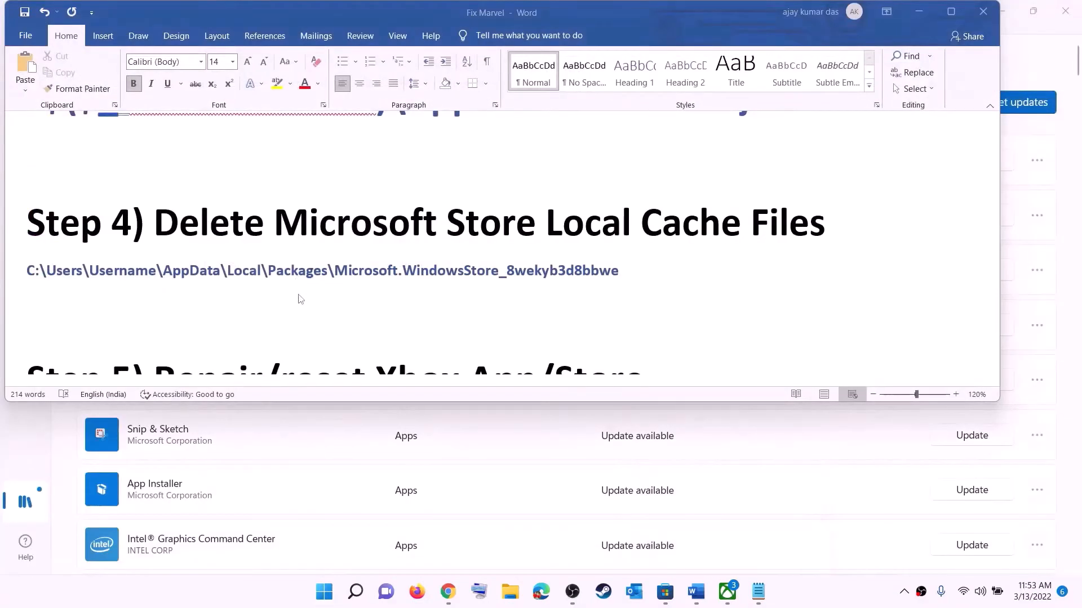
{"action": "scroll", "coordinate": [316, 307], "scroll_direction": "down", "scroll_amount": 4}
{"action": "scroll", "coordinate": [293, 310], "scroll_direction": "up", "scroll_amount": 2}
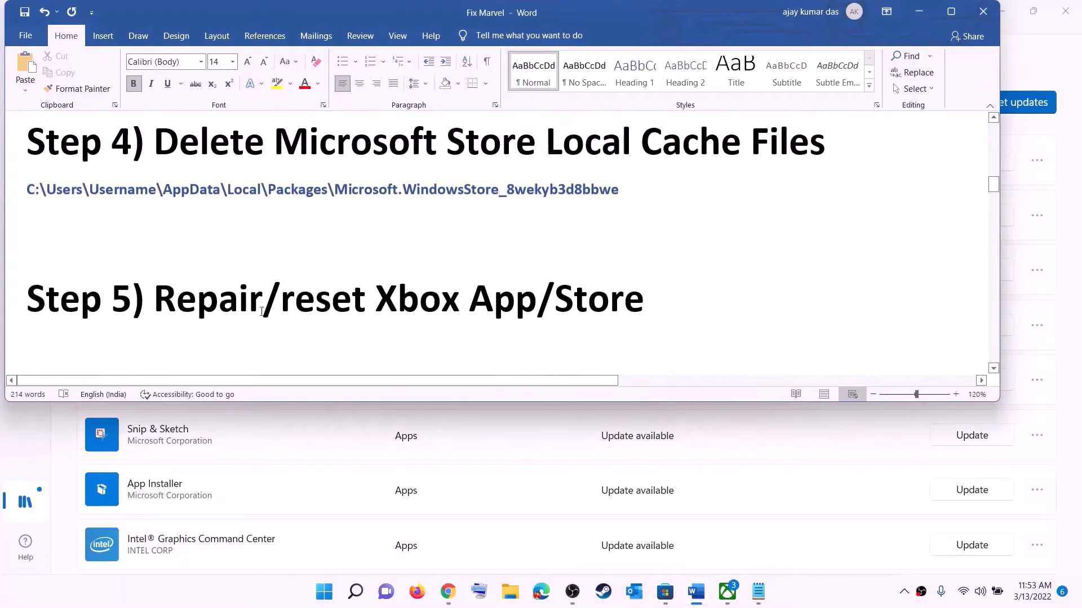
Step: Highlight the Step 5 heading in the notes, find the Xbox app through Windows search and open its app settings
{"action": "left_click_drag", "start_coordinate": [261, 311], "coordinate": [668, 310]}
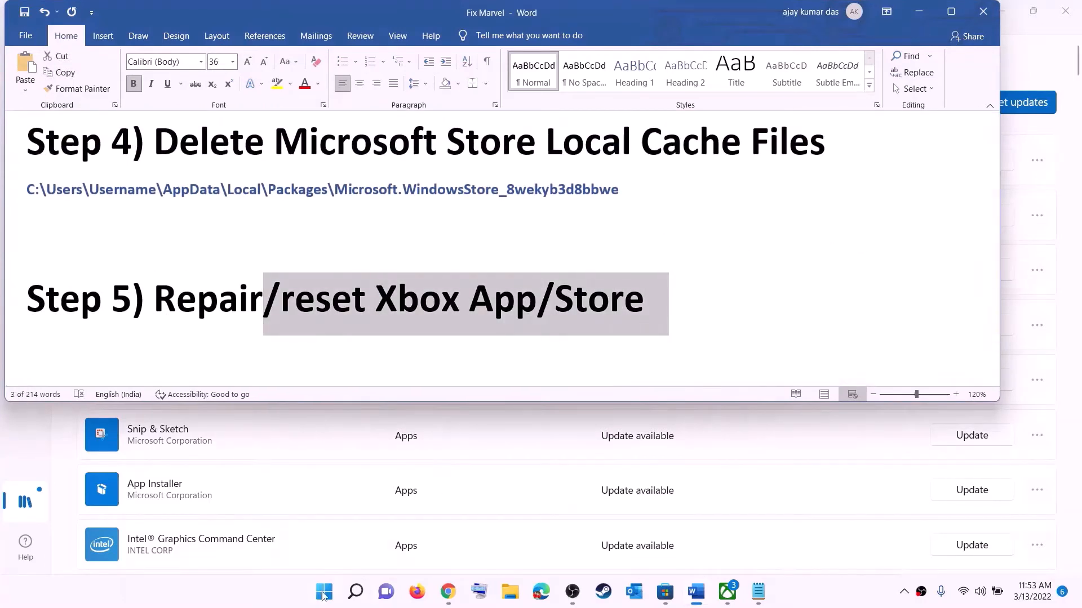
{"action": "left_click", "coordinate": [323, 593]}
{"action": "type", "text": "xbox"}
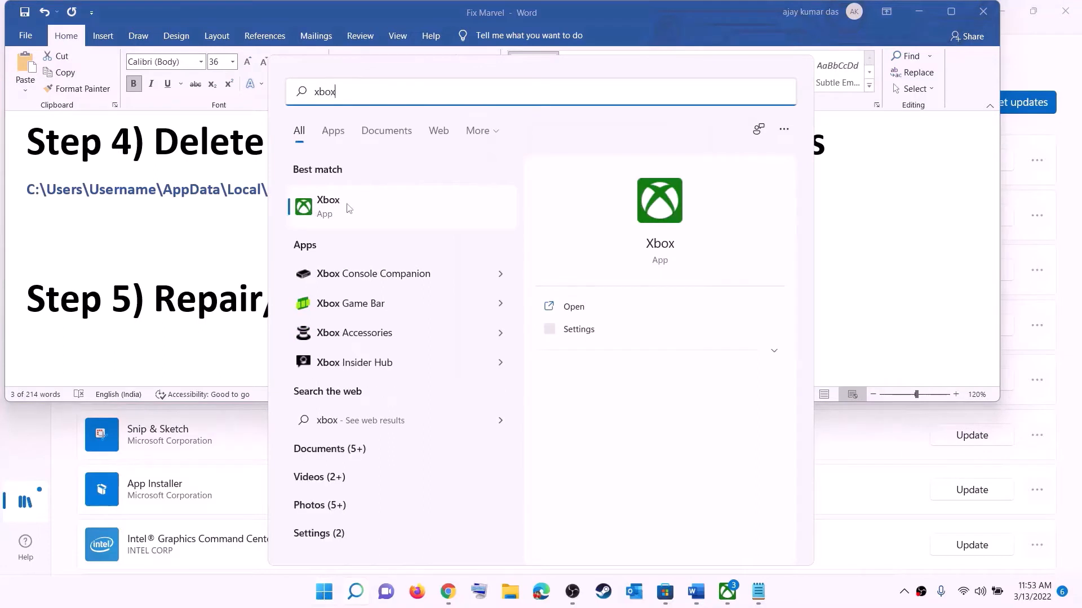
{"action": "right_click", "coordinate": [337, 210]}
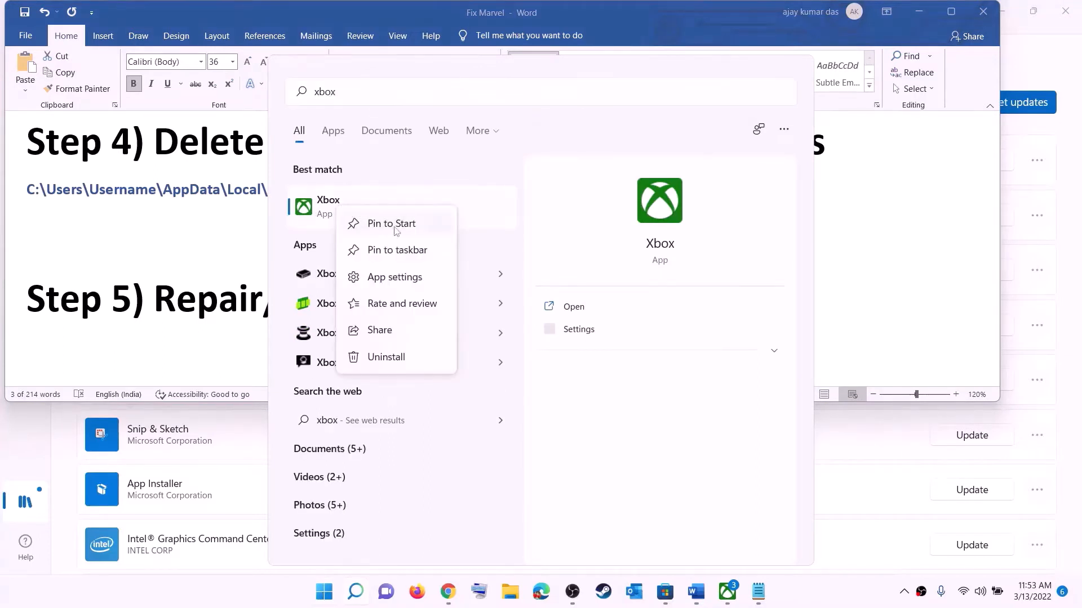
{"action": "left_click", "coordinate": [402, 279]}
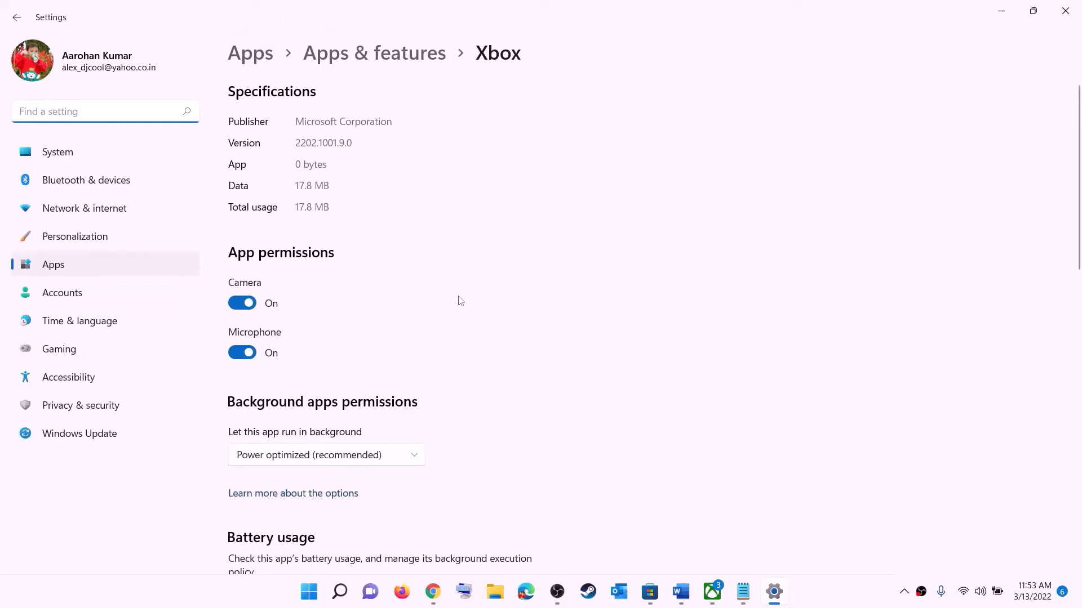
Step: Repair the Xbox app, and reset it with the data deletion confirmed
{"action": "scroll", "coordinate": [406, 374], "scroll_direction": "down", "scroll_amount": 10}
{"action": "scroll", "coordinate": [406, 374], "scroll_direction": "down", "scroll_amount": 1}
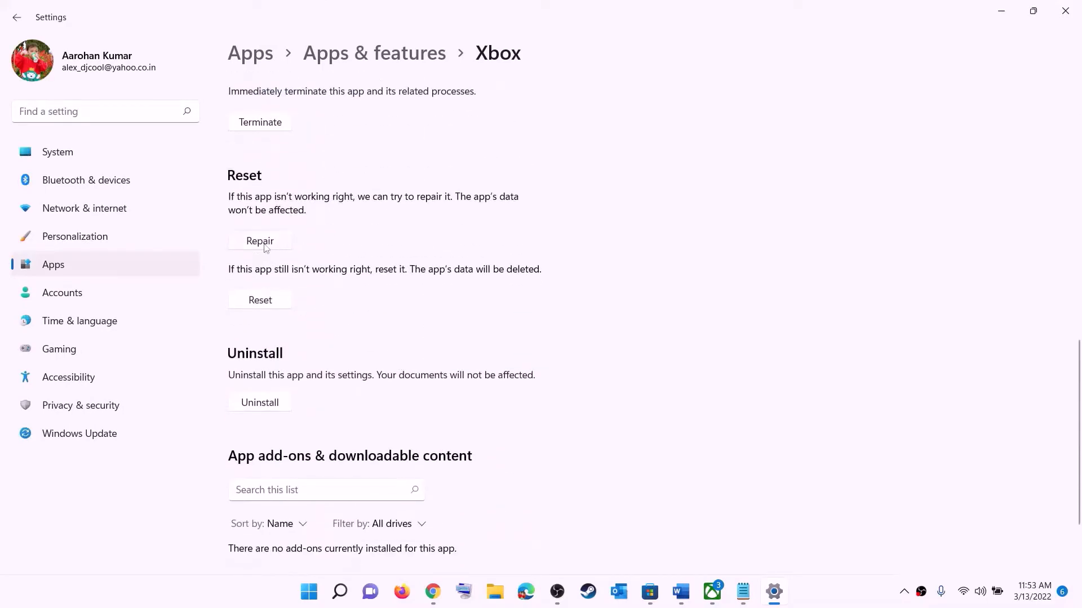
{"action": "left_click", "coordinate": [265, 247]}
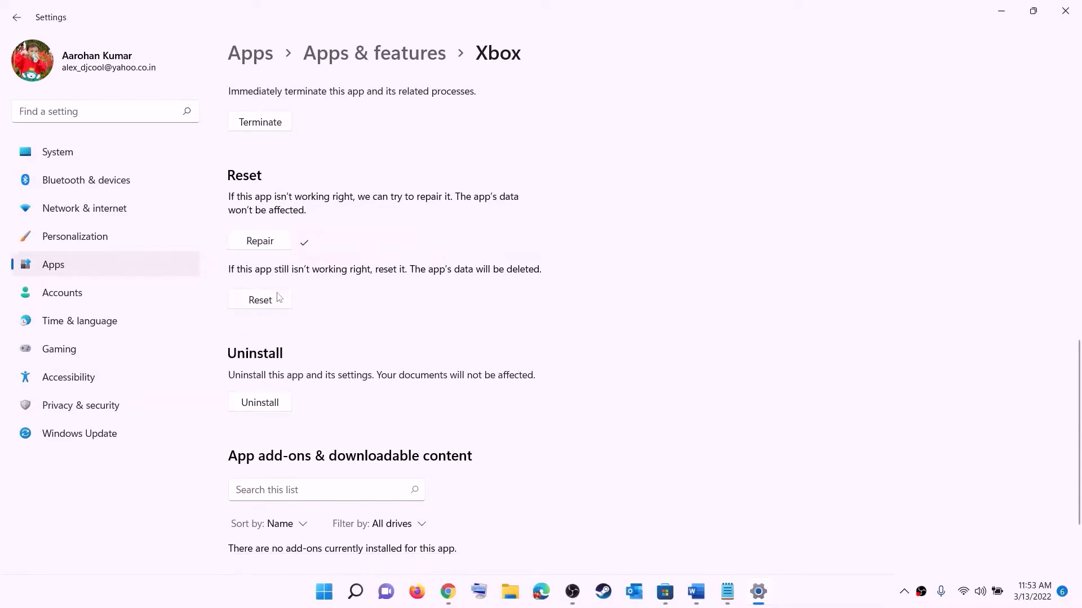
{"action": "left_click", "coordinate": [258, 304]}
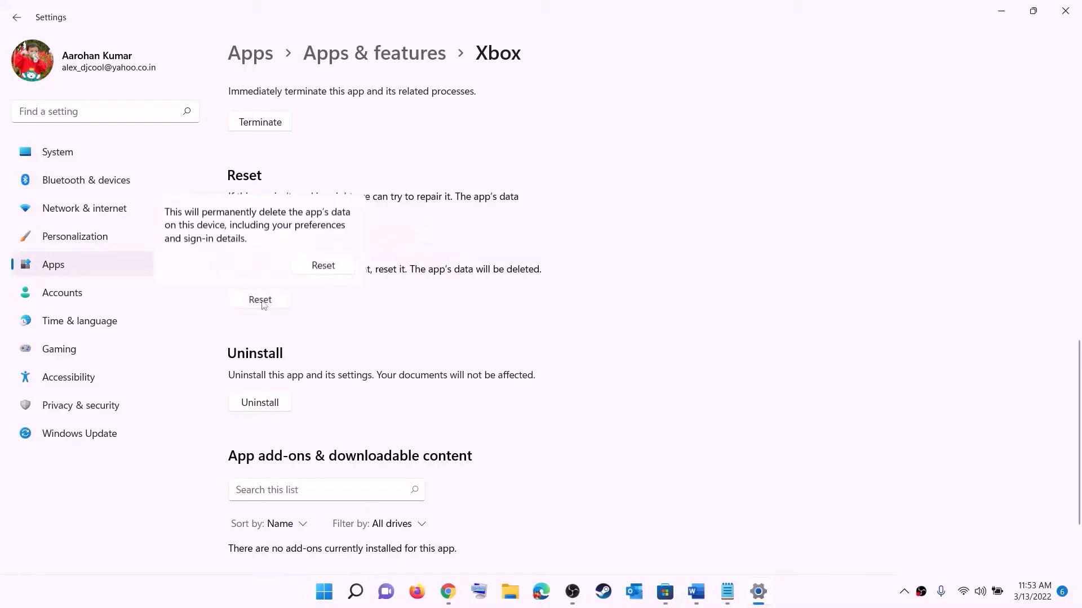
{"action": "left_click", "coordinate": [324, 265]}
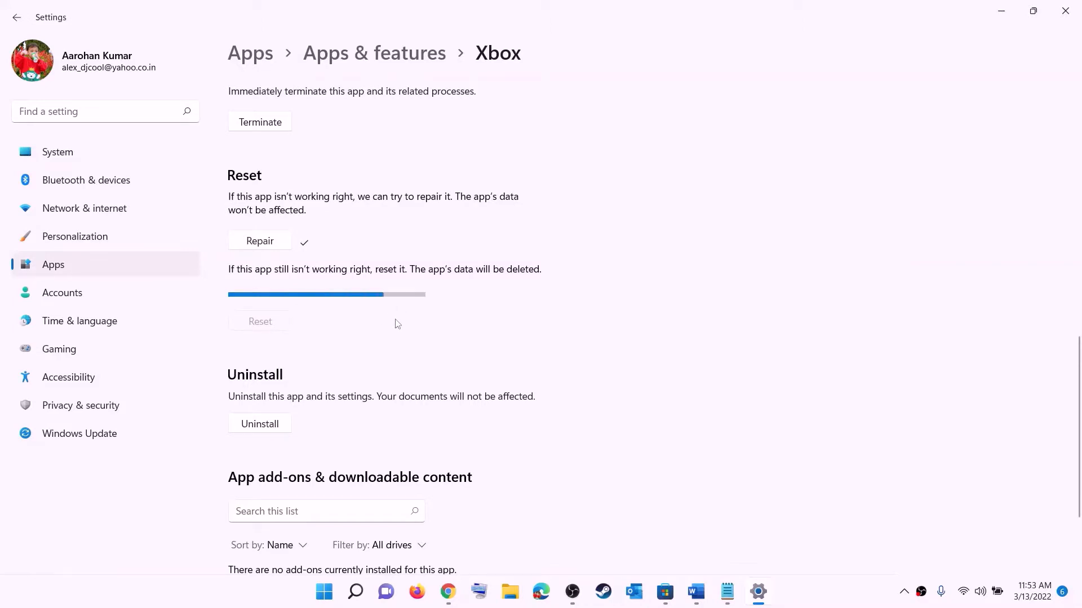
Step: Search Windows for "store" and open the app settings of Microsoft Store
{"action": "left_click", "coordinate": [322, 597]}
{"action": "type", "text": "stor"}
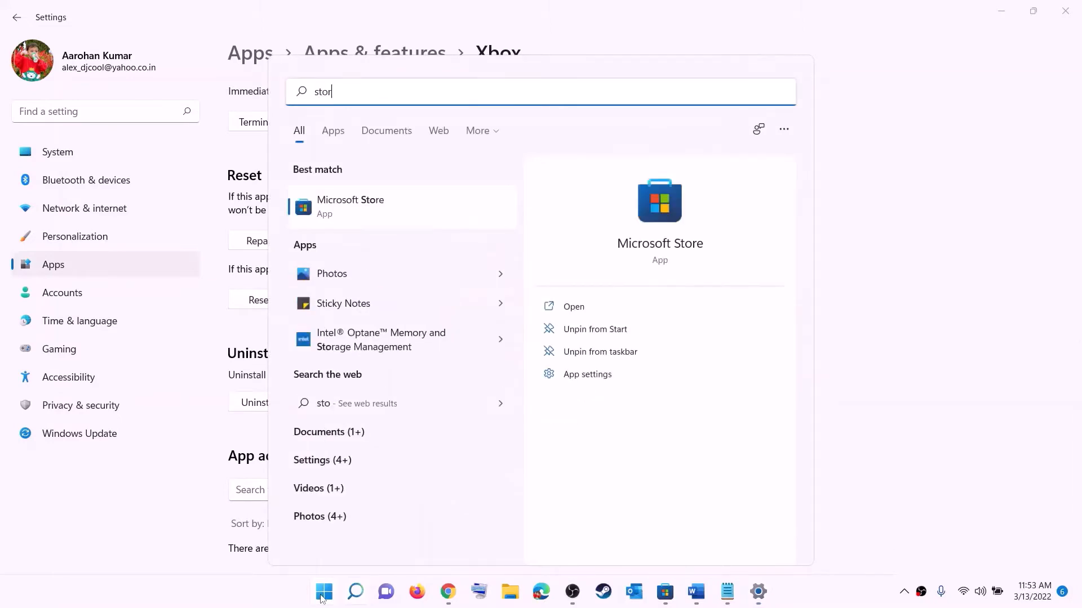
{"action": "type", "text": "e"}
{"action": "left_click", "coordinate": [353, 219]}
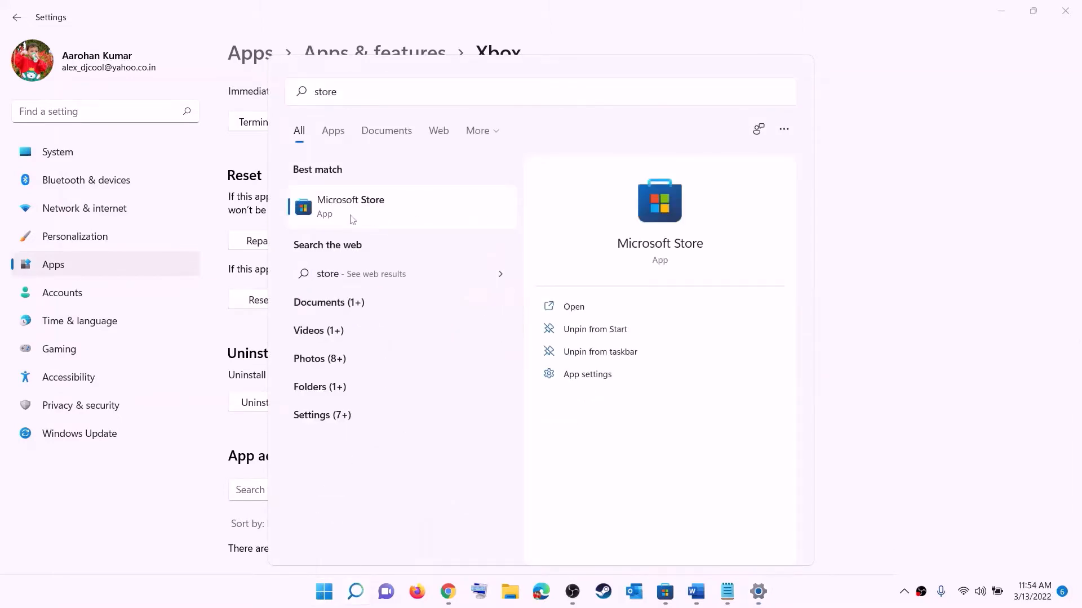
{"action": "right_click", "coordinate": [352, 219]}
{"action": "left_click", "coordinate": [424, 290]}
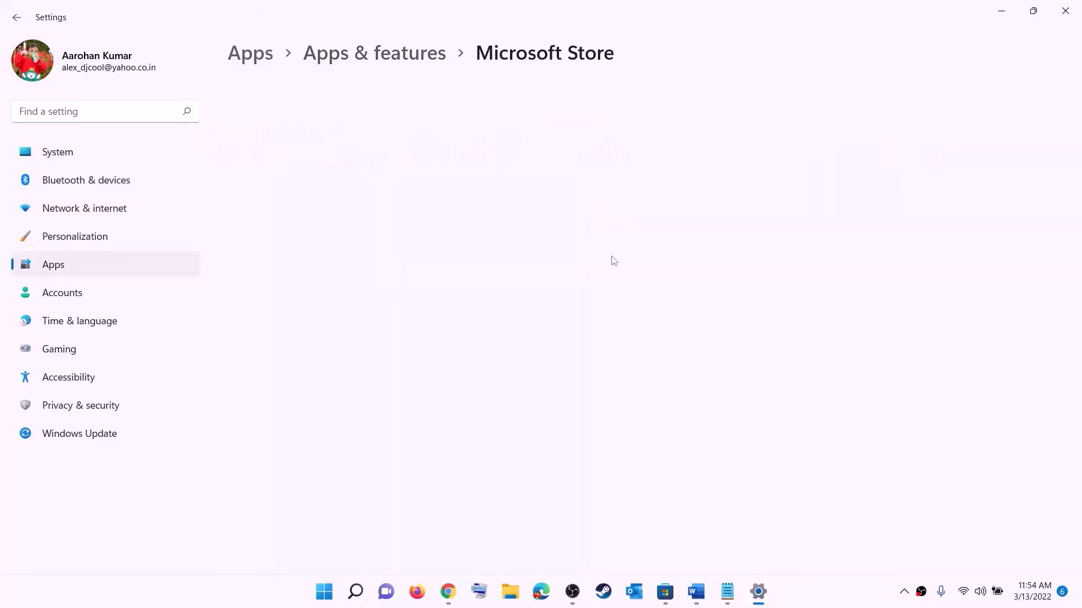
Step: Repair the Microsoft Store app and reset it
{"action": "scroll", "coordinate": [321, 425], "scroll_direction": "down", "scroll_amount": 10}
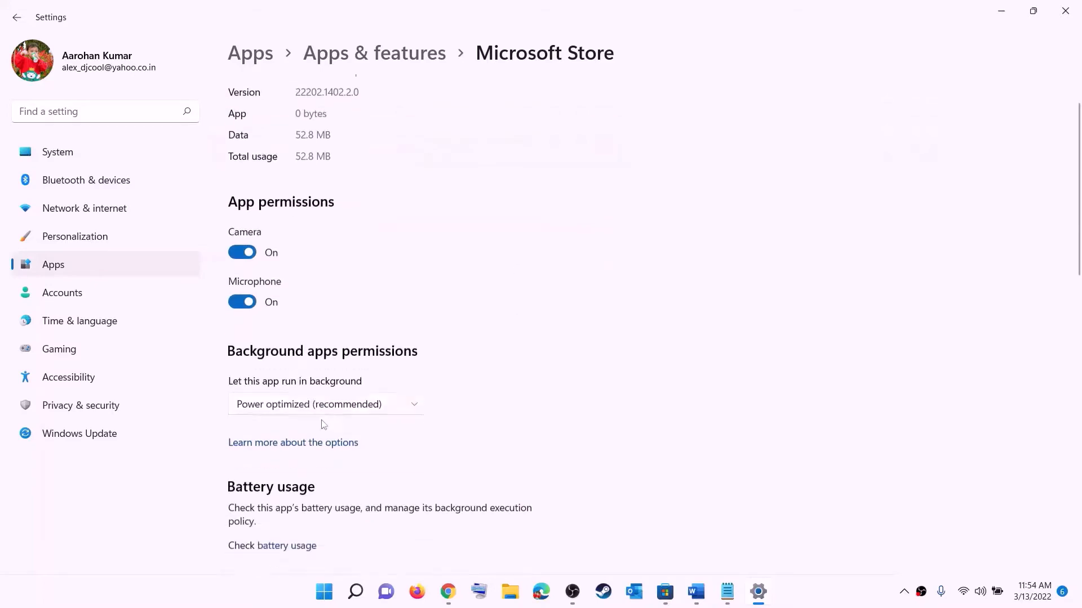
{"action": "left_click", "coordinate": [266, 410]}
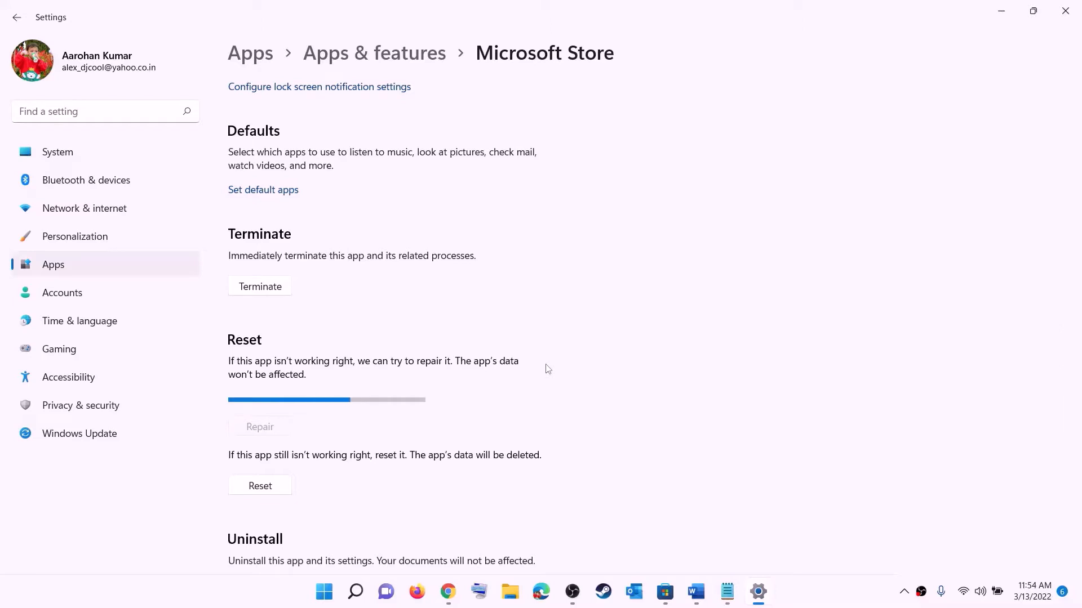
{"action": "left_click", "coordinate": [268, 489]}
{"action": "left_click", "coordinate": [255, 449]}
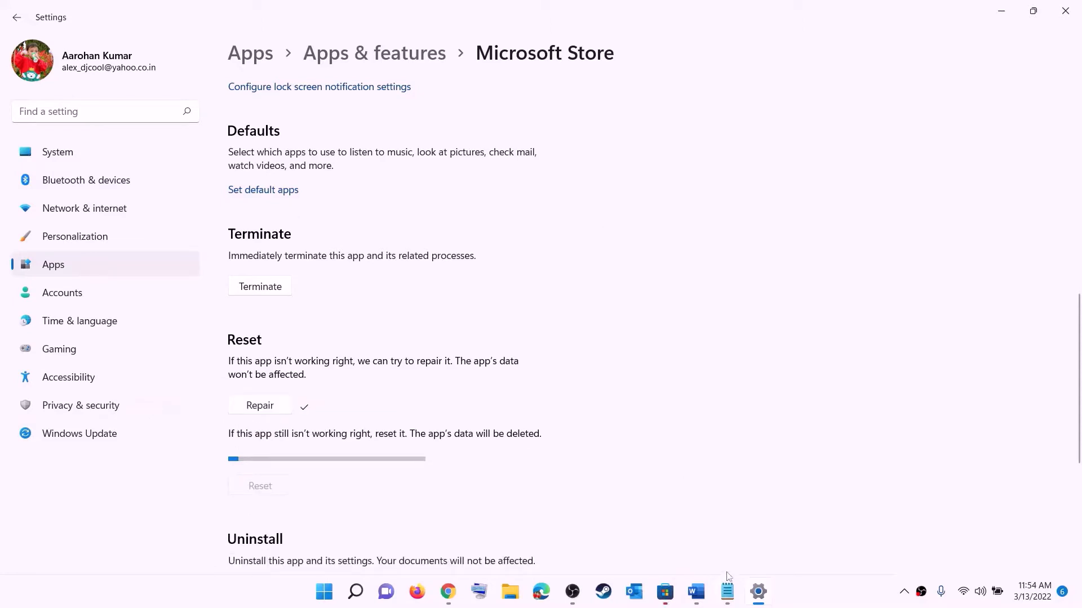
Step: Read the Step 6 heading in the Word notes, and open the Library page in Microsoft Store
{"action": "left_click", "coordinate": [697, 592]}
{"action": "scroll", "coordinate": [186, 297], "scroll_direction": "down", "scroll_amount": 3}
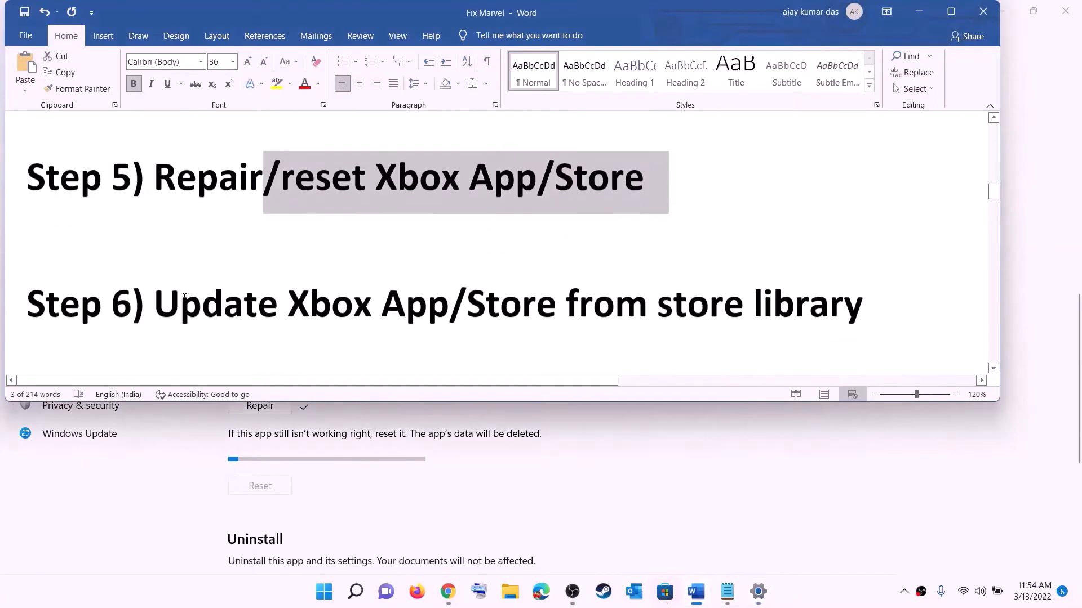
{"action": "left_click_drag", "start_coordinate": [185, 297], "coordinate": [545, 295]}
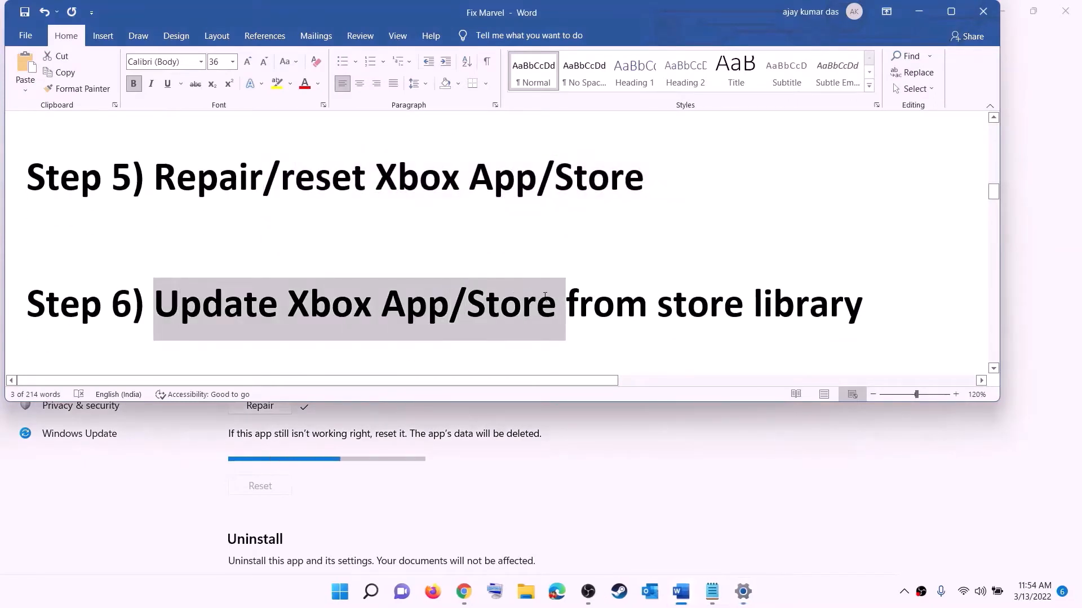
{"action": "left_click", "coordinate": [567, 305]}
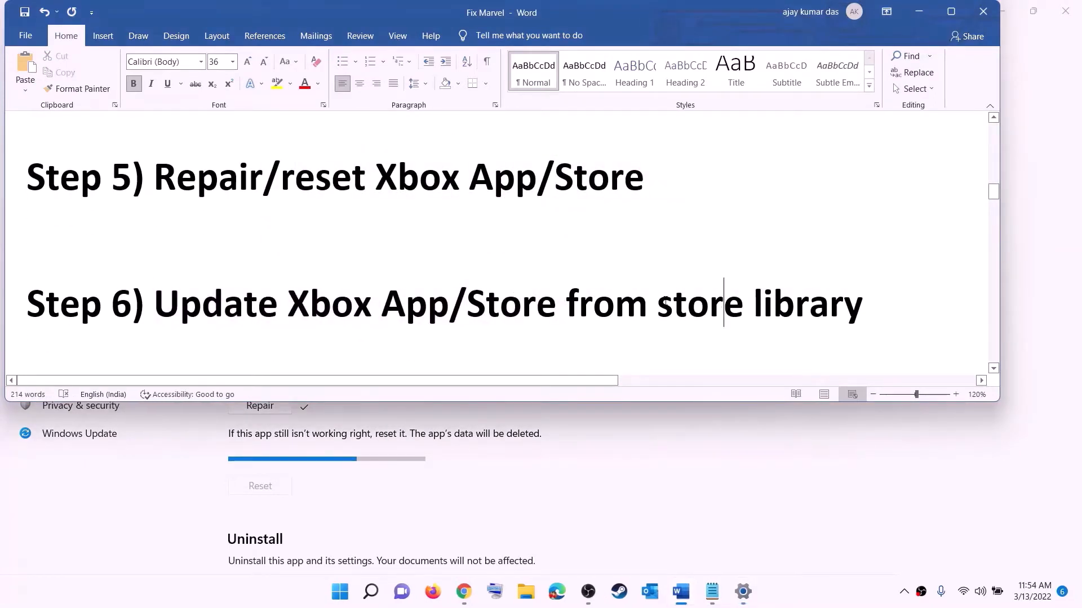
{"action": "left_click", "coordinate": [860, 293], "text": "shift"}
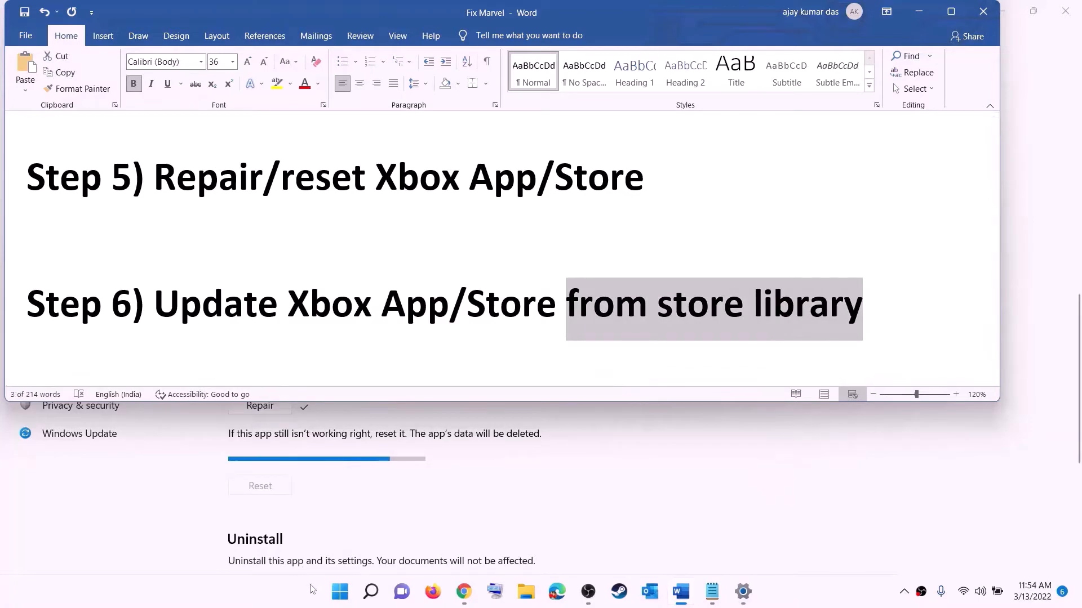
{"action": "left_click", "coordinate": [340, 592]}
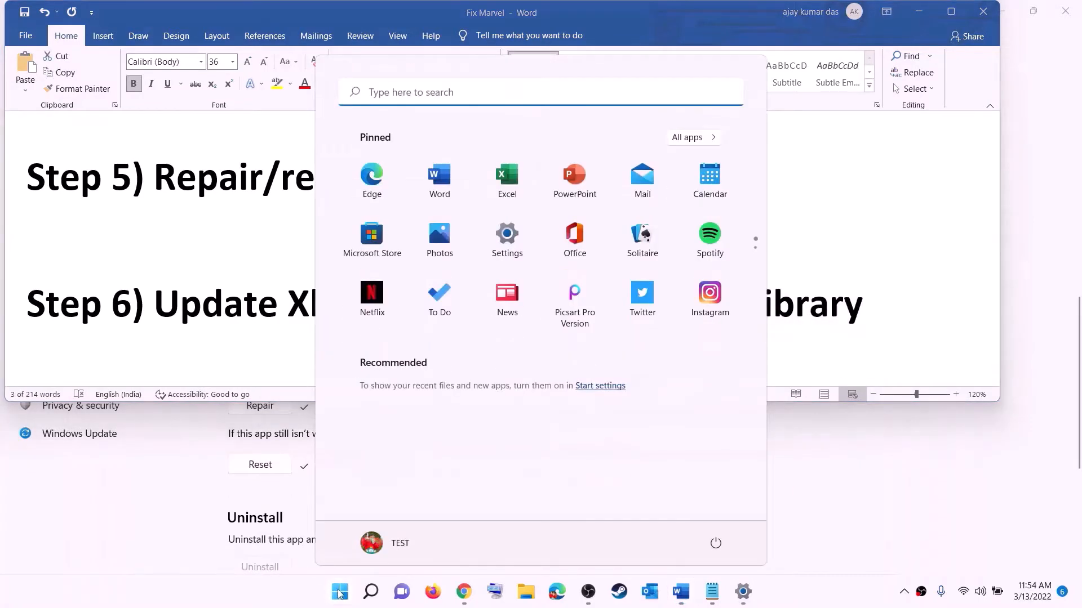
{"action": "type", "text": "store"}
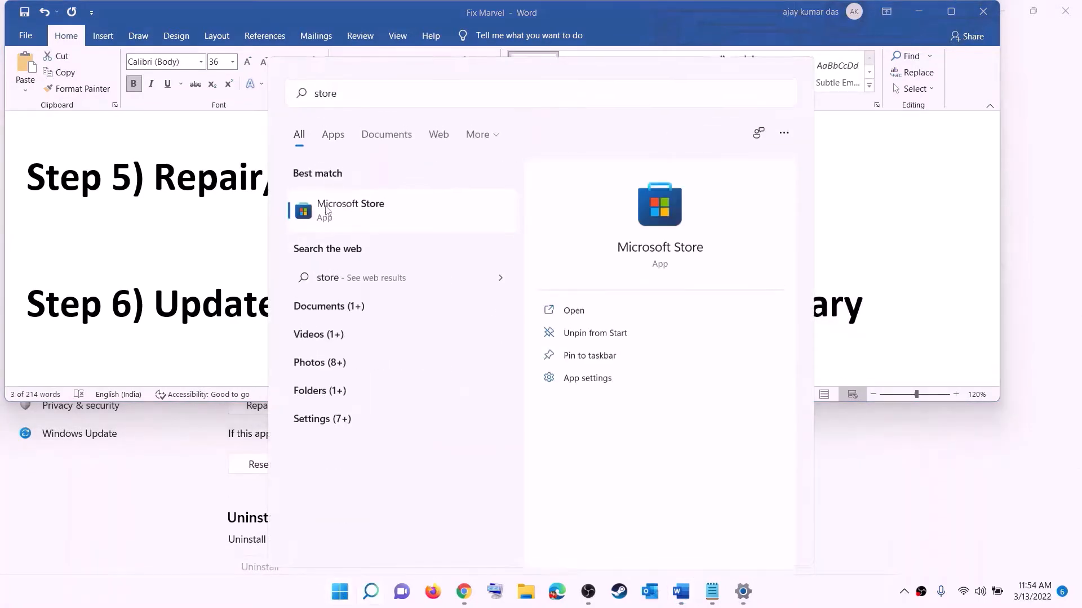
{"action": "left_click", "coordinate": [325, 210]}
{"action": "left_click", "coordinate": [734, 10]}
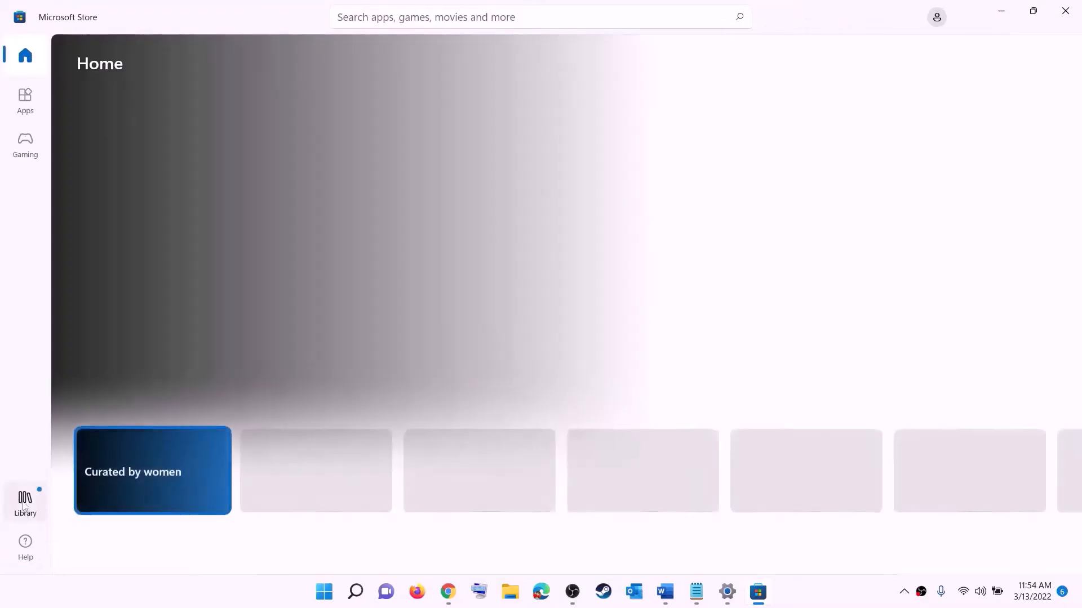
{"action": "left_click", "coordinate": [25, 503]}
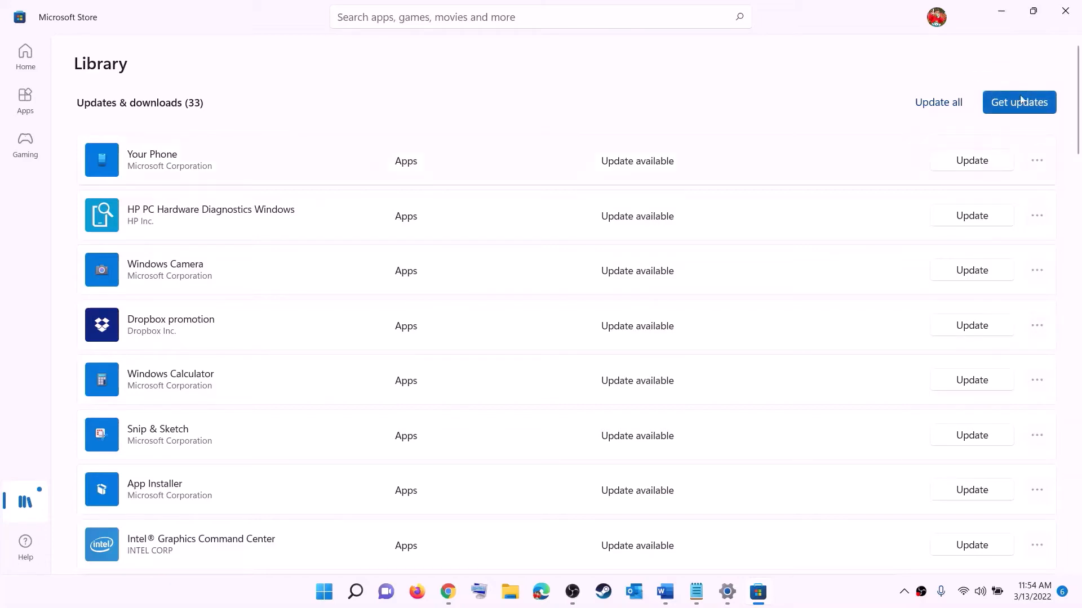
Step: Return to the Word notes, read Step 7 and open its Xbox Identity Provider hyperlink in the browser
{"action": "left_click", "coordinate": [1005, 16]}
{"action": "scroll", "coordinate": [232, 316], "scroll_direction": "down", "scroll_amount": 3}
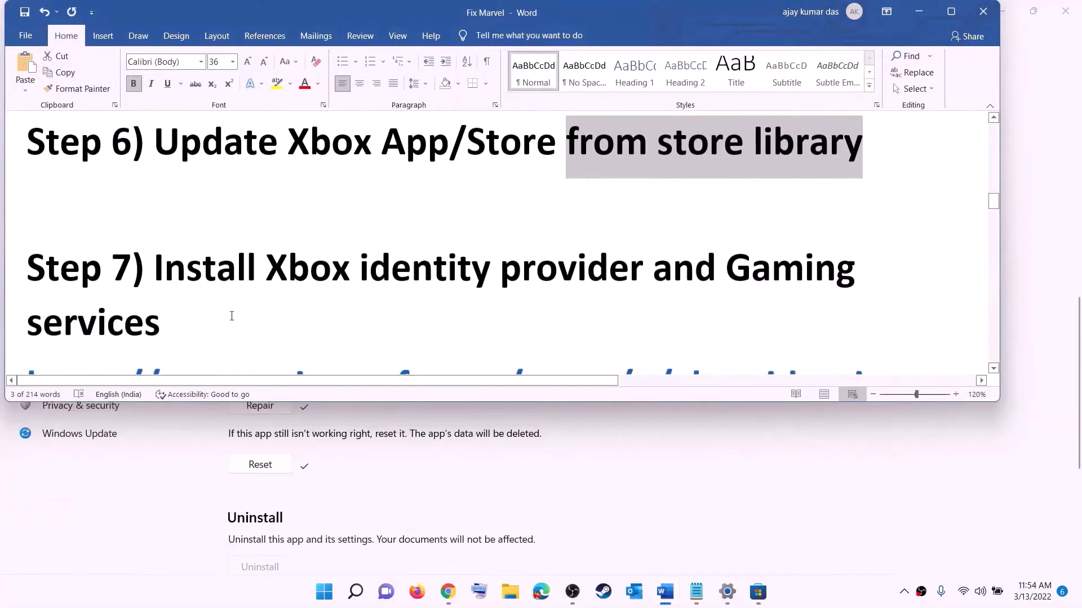
{"action": "left_click_drag", "start_coordinate": [272, 266], "coordinate": [425, 271]}
{"action": "left_click_drag", "start_coordinate": [496, 271], "coordinate": [725, 270]}
{"action": "scroll", "coordinate": [174, 322], "scroll_direction": "down", "scroll_amount": 3}
{"action": "scroll", "coordinate": [353, 301], "scroll_direction": "down", "scroll_amount": 1}
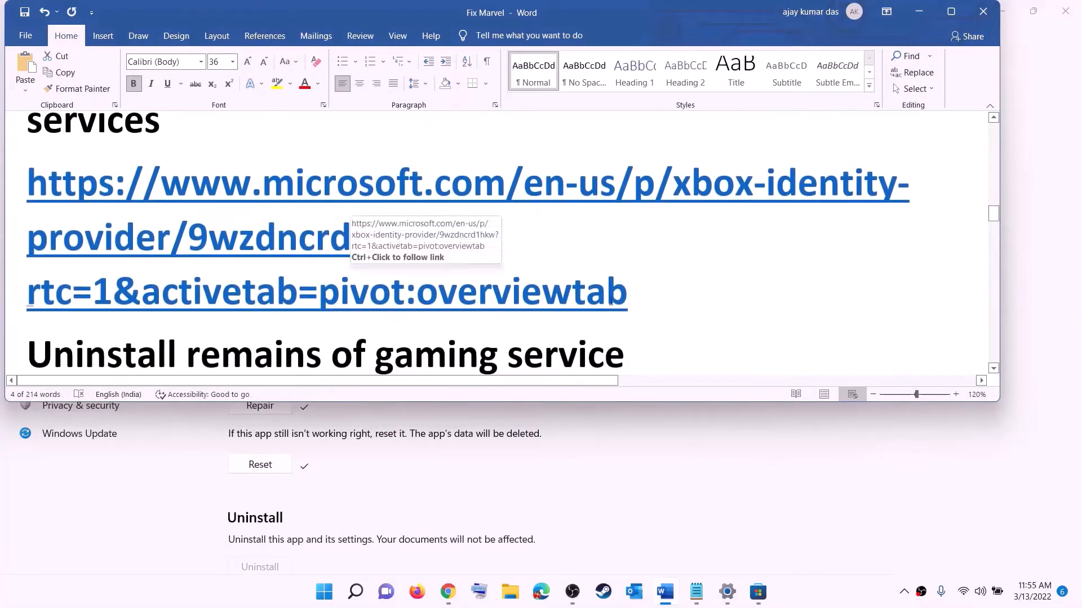
{"action": "triple_click", "coordinate": [163, 231]}
{"action": "right_click", "coordinate": [186, 227]}
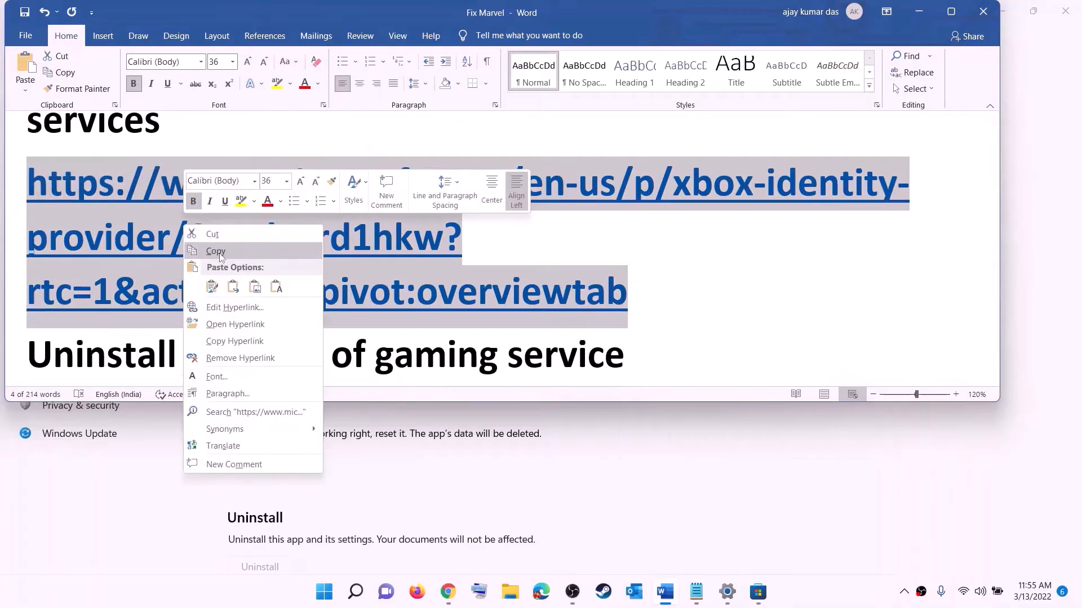
{"action": "left_click", "coordinate": [235, 324]}
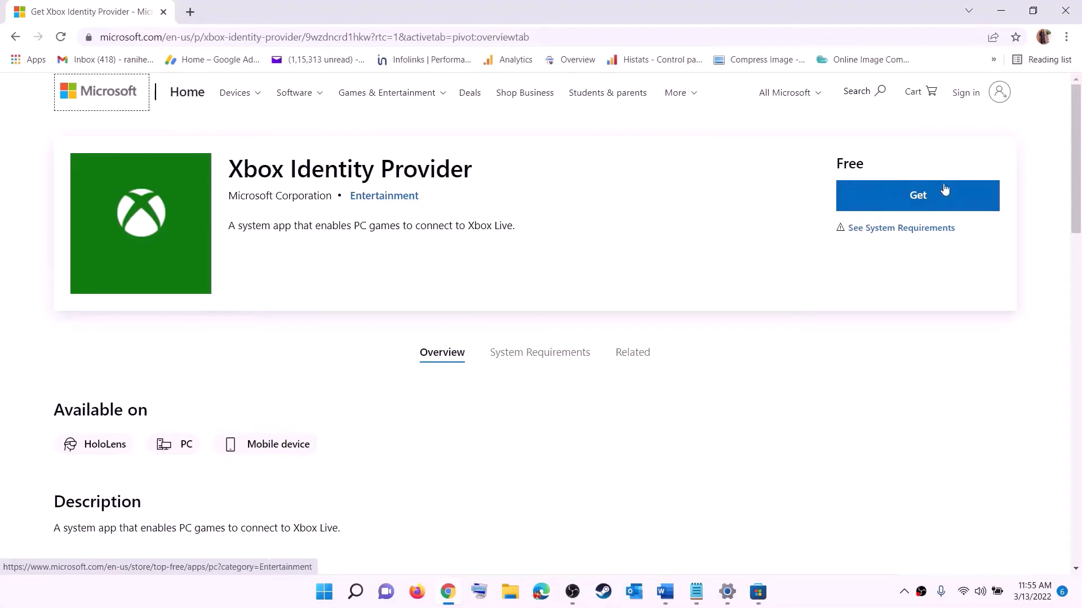
Step: Request Xbox Identity Provider from its web page and view the app's listing in Microsoft Store
{"action": "left_click", "coordinate": [890, 191]}
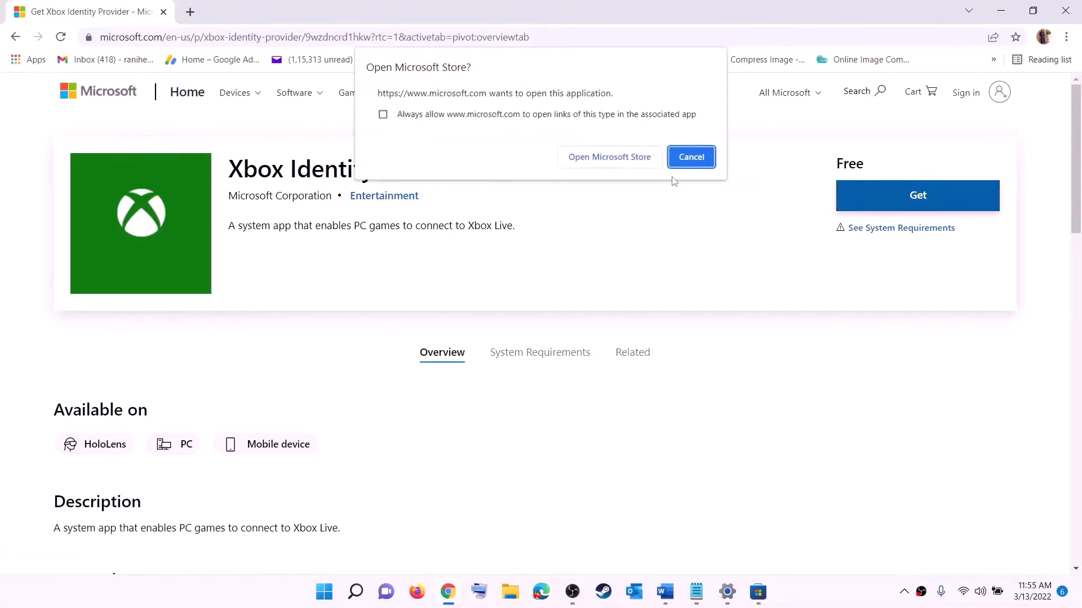
{"action": "left_click", "coordinate": [601, 162]}
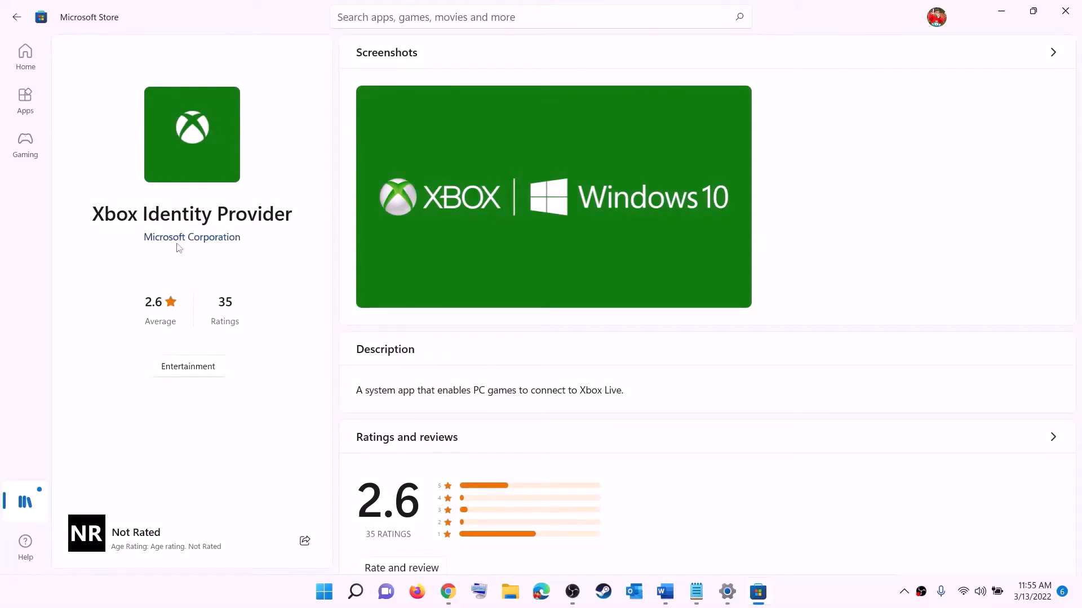
{"action": "left_click_drag", "start_coordinate": [105, 218], "coordinate": [281, 221]}
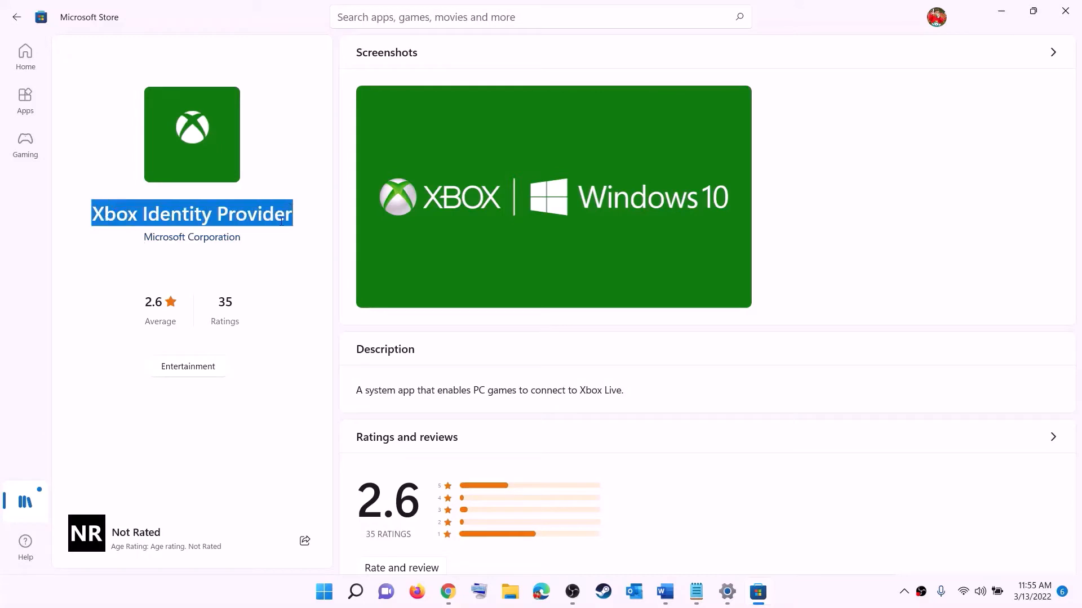
{"action": "left_click", "coordinate": [194, 273]}
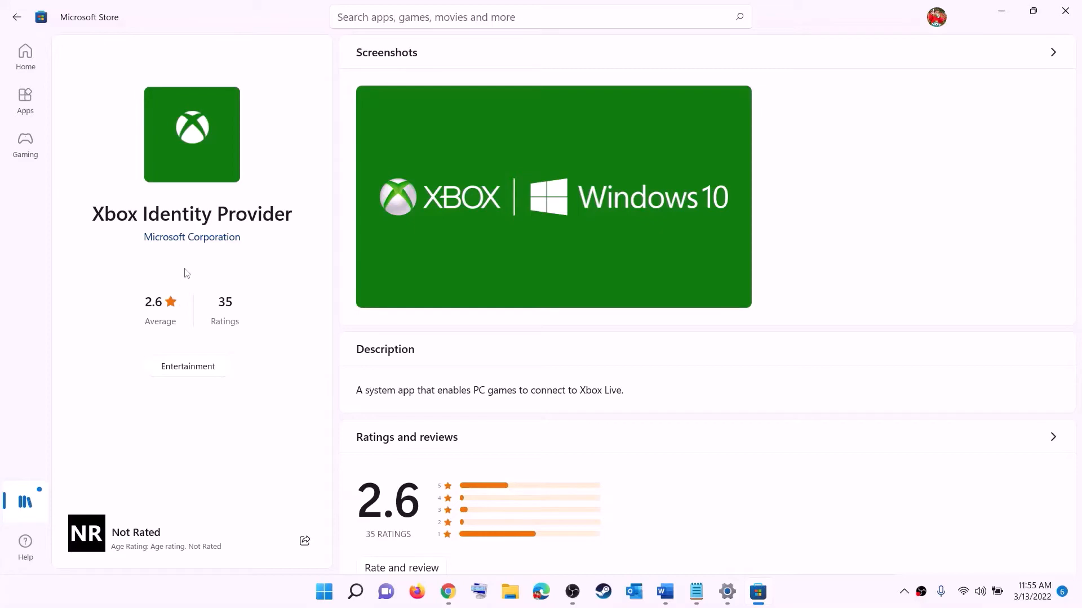
Step: Switch back to the Word notes and copy the get-appxpackage Microsoft.GamingServices | remove-AppxPackage -allusers command
{"action": "key", "text": "alt+Tab"}
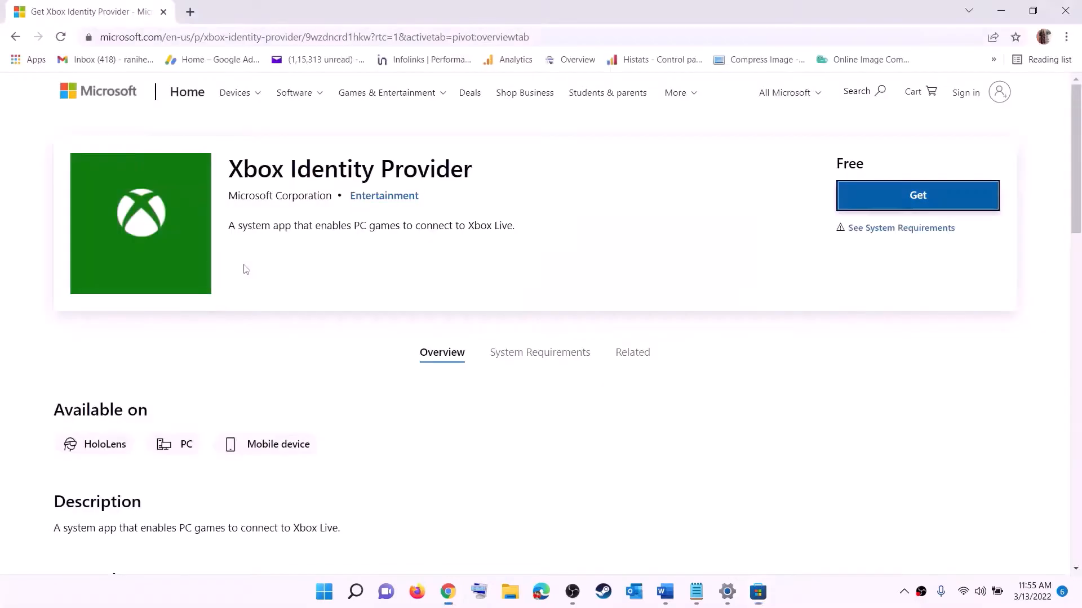
{"action": "left_click", "coordinate": [664, 591]}
{"action": "scroll", "coordinate": [323, 270], "scroll_direction": "down", "scroll_amount": 4}
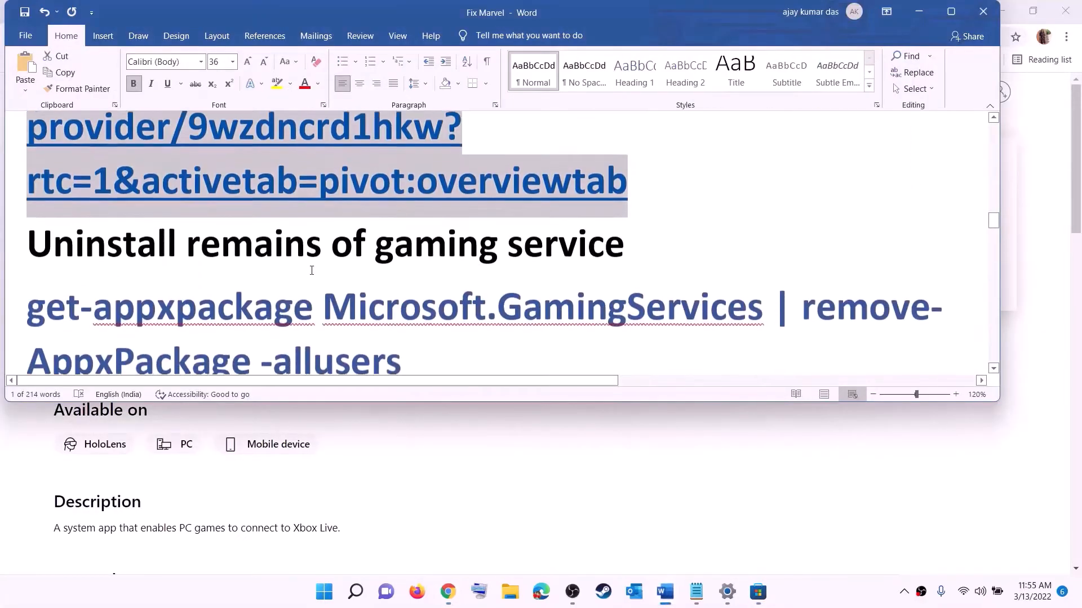
{"action": "left_click_drag", "start_coordinate": [403, 276], "coordinate": [28, 209]}
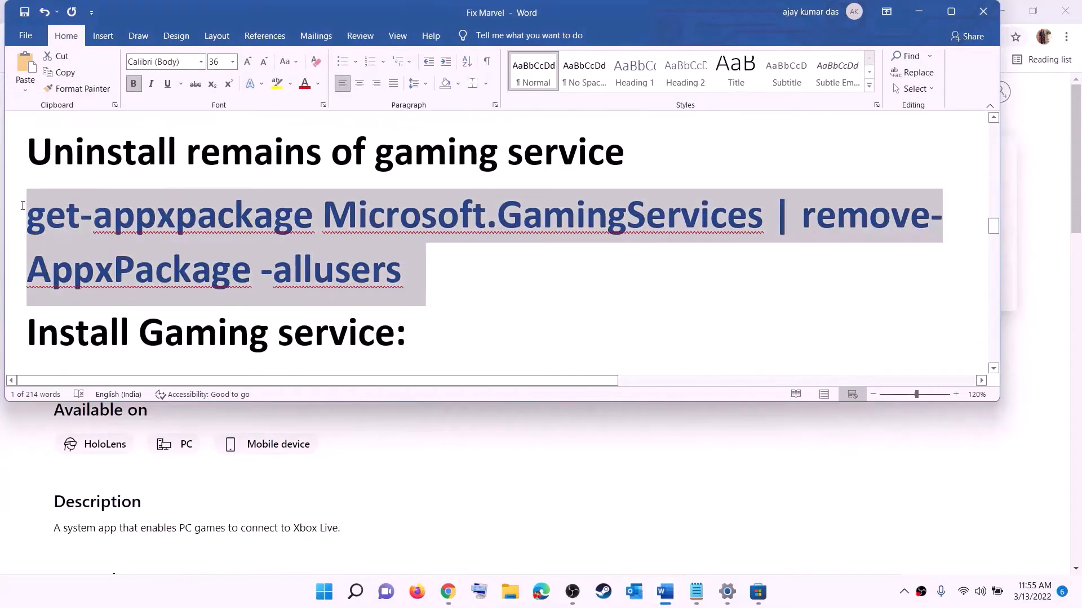
{"action": "right_click", "coordinate": [117, 236]}
{"action": "left_click", "coordinate": [150, 263]}
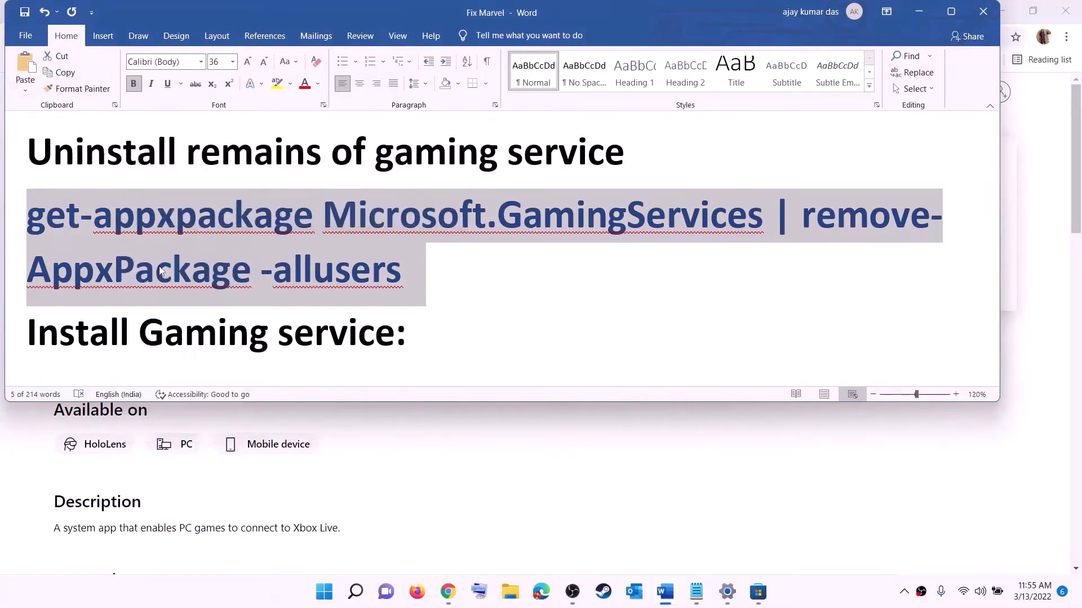
Step: Find Windows PowerShell through Windows search and run it as administrator, allowing it to make changes
{"action": "left_click", "coordinate": [324, 591]}
{"action": "type", "text": "powe"}
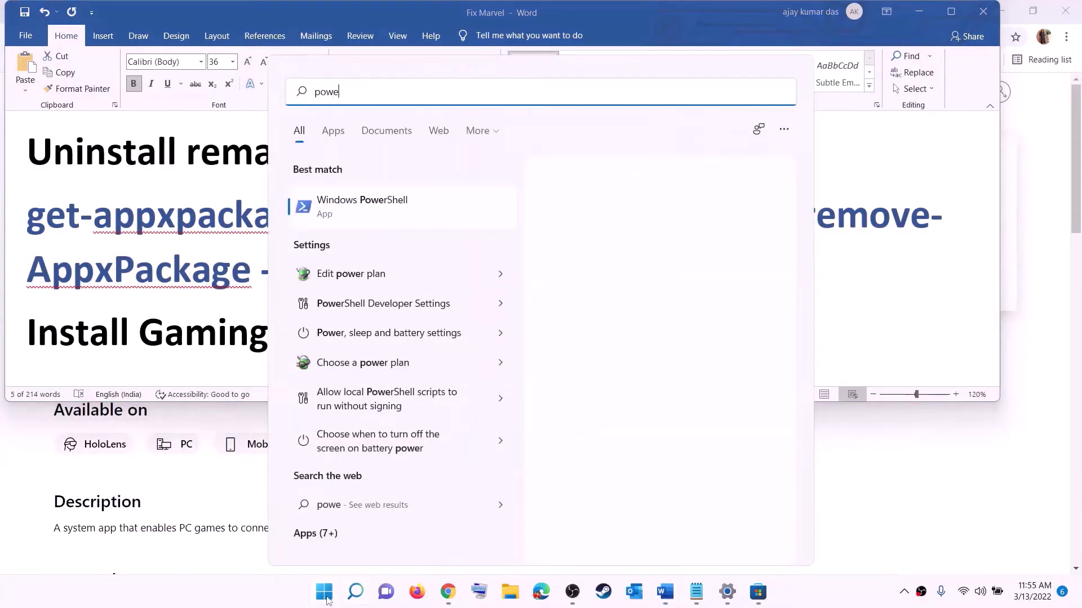
{"action": "type", "text": "rshell"}
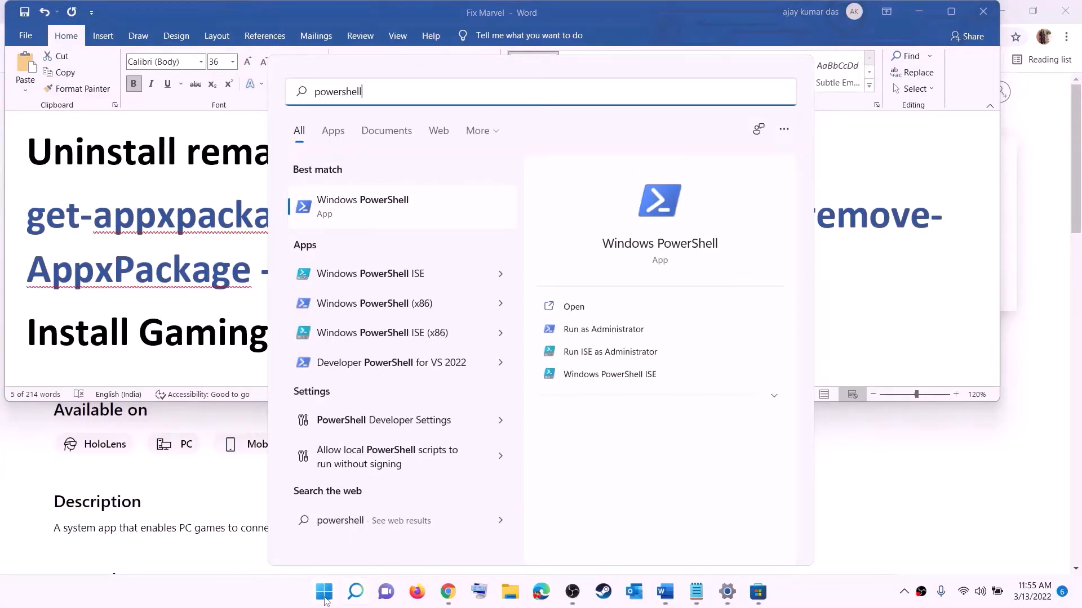
{"action": "right_click", "coordinate": [370, 214]}
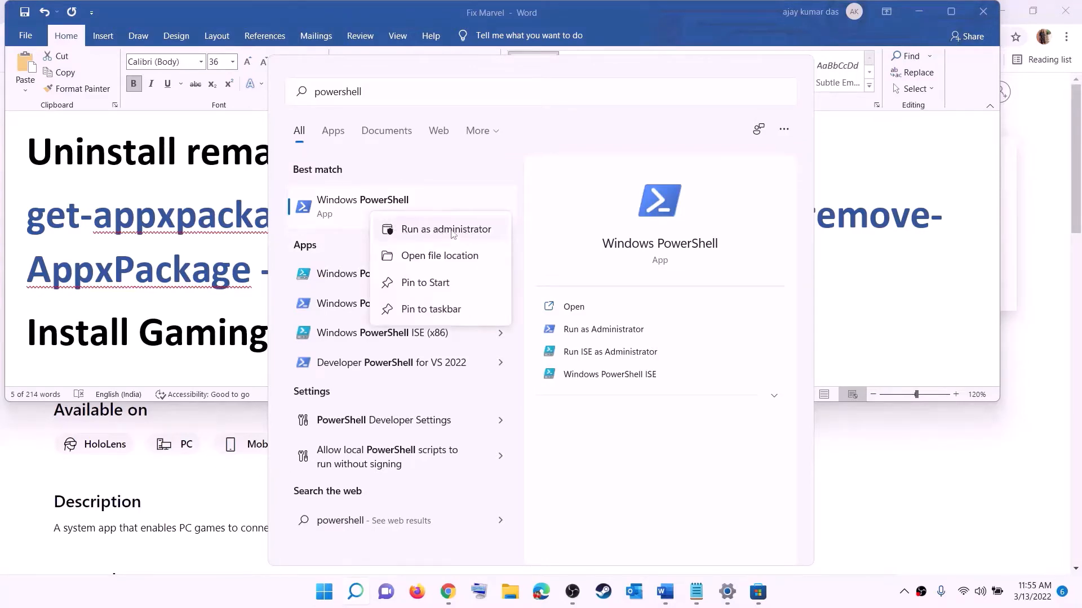
{"action": "left_click", "coordinate": [453, 231]}
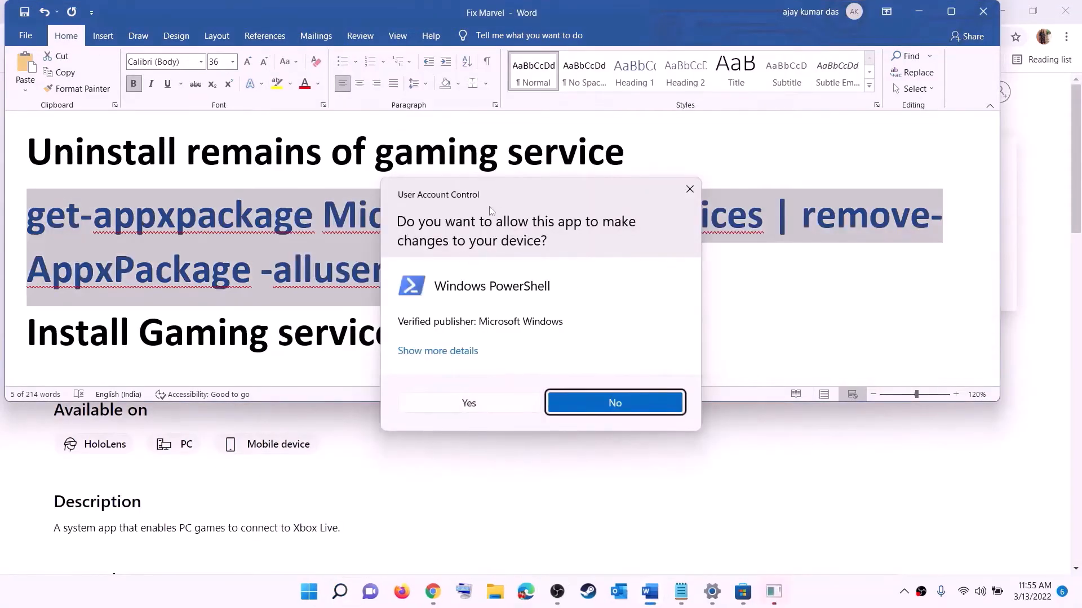
{"action": "left_click", "coordinate": [470, 403]}
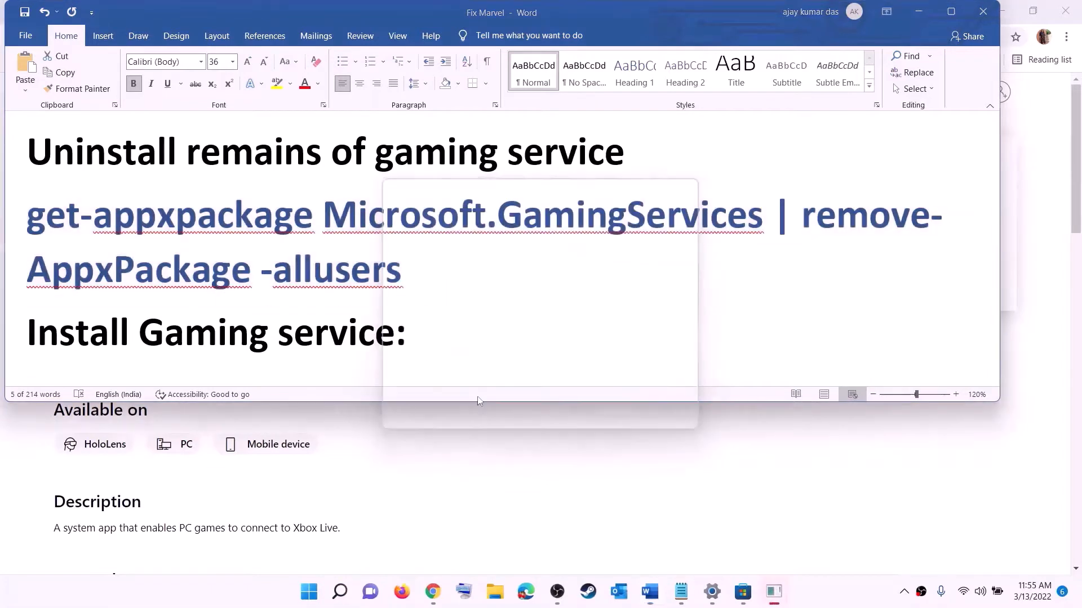
Step: Run the copied get-appxpackage Microsoft.GamingServices | remove-AppxPackage -allusers command in PowerShell
{"action": "left_click_drag", "start_coordinate": [392, 52], "coordinate": [504, 123]}
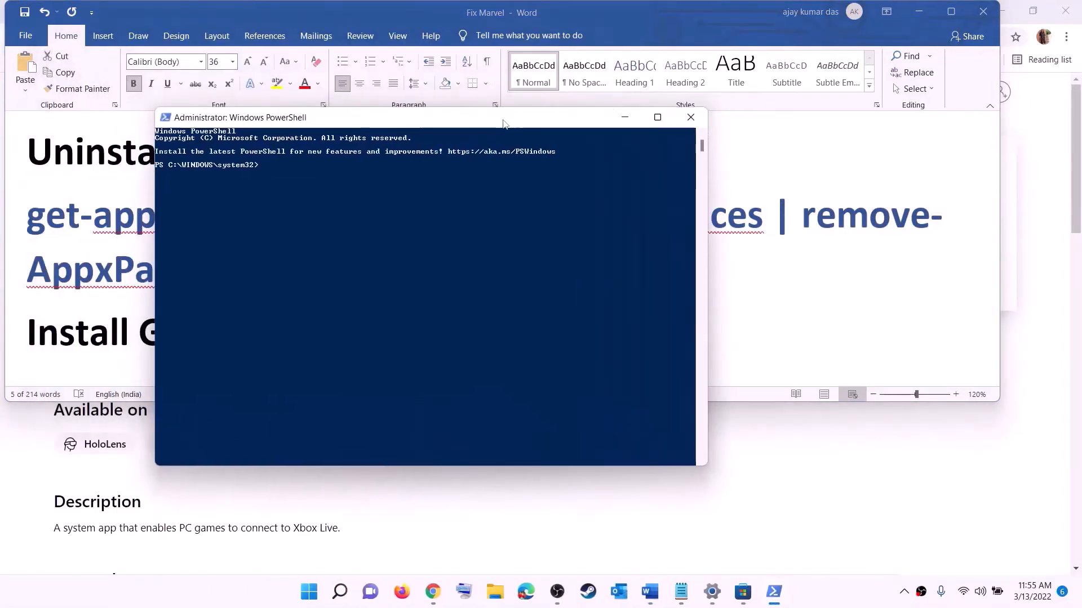
{"action": "key", "text": "ctrl+v"}
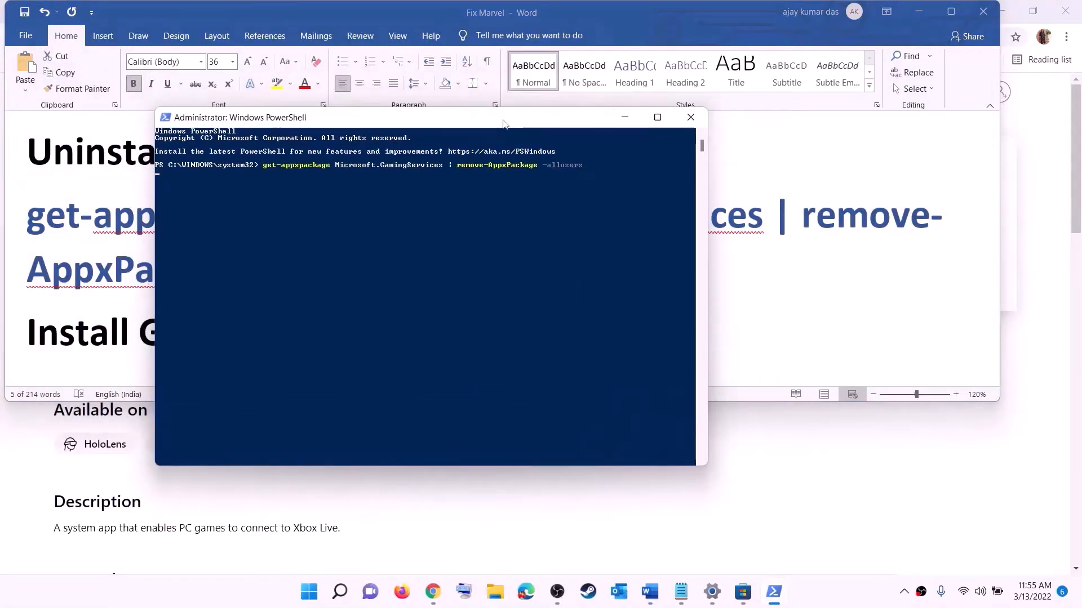
{"action": "key", "text": "Return"}
Step: Copy the start ms-windows-store://pdp/?productid=9MWPM2CQNLHN command under Install Gaming service in the Word notes
{"action": "scroll", "coordinate": [270, 275], "scroll_direction": "down", "scroll_amount": 3}
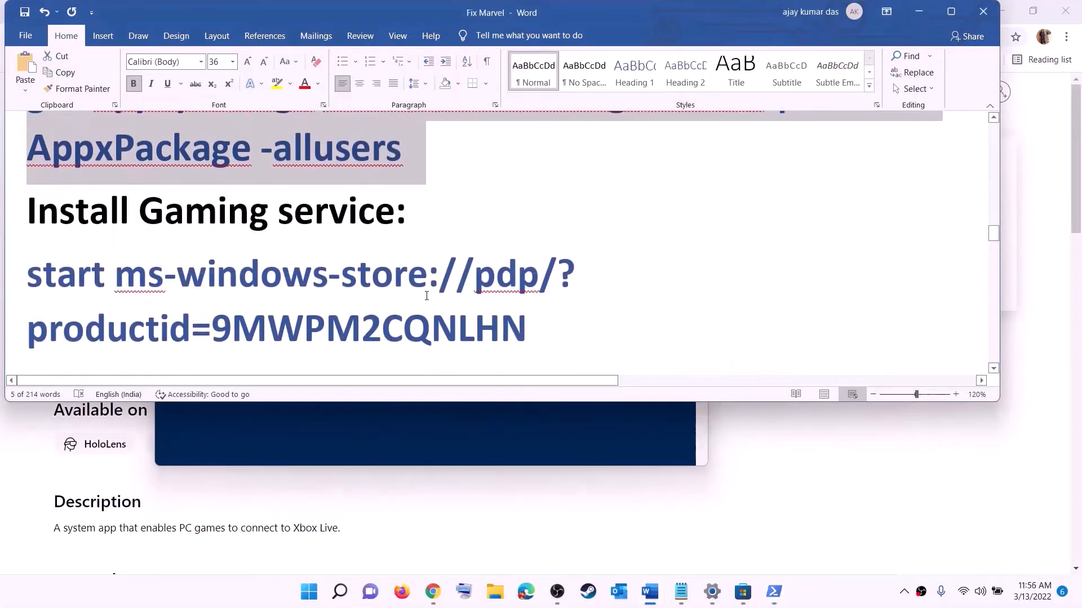
{"action": "left_click_drag", "start_coordinate": [561, 295], "coordinate": [27, 233]}
{"action": "right_click", "coordinate": [119, 256]}
{"action": "left_click", "coordinate": [149, 282]}
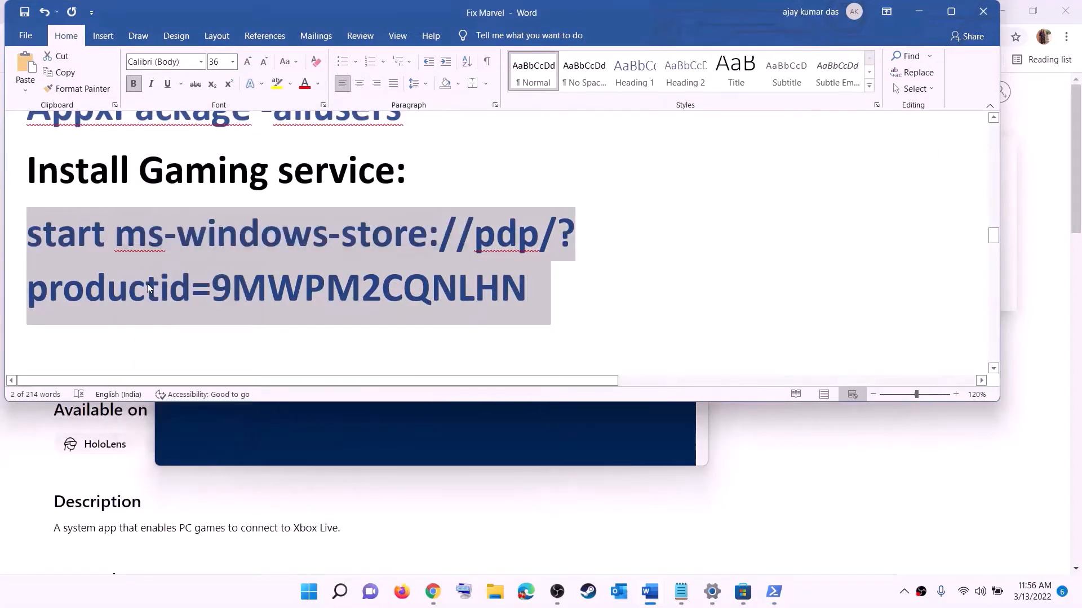
Step: Run the copied store command in PowerShell and install Gaming Services from its Microsoft Store page
{"action": "key", "text": "alt+Tab"}
{"action": "key", "text": "ctrl+v"}
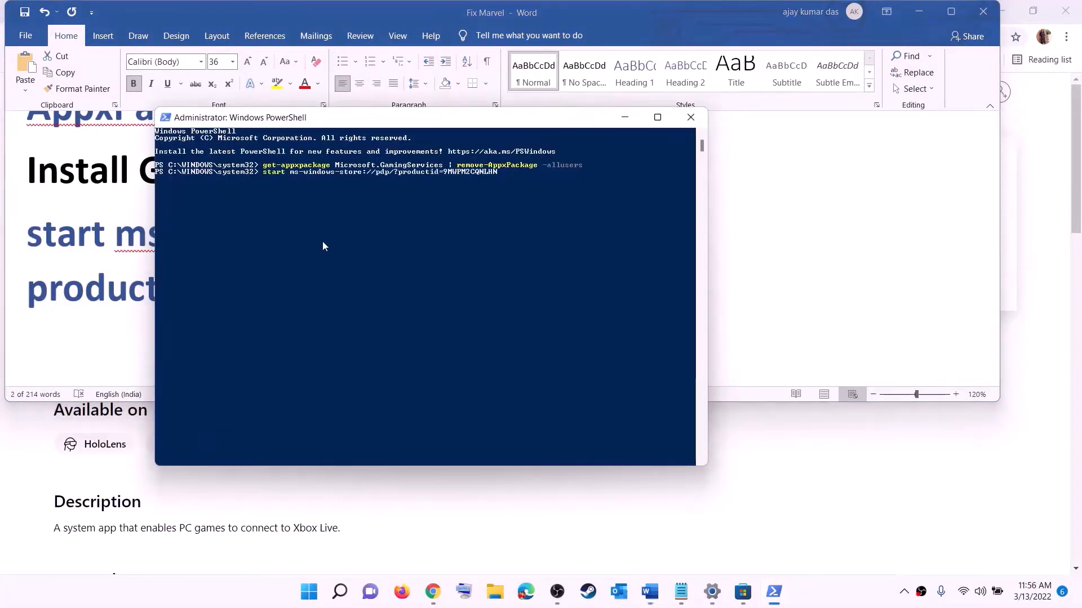
{"action": "key", "text": "Return"}
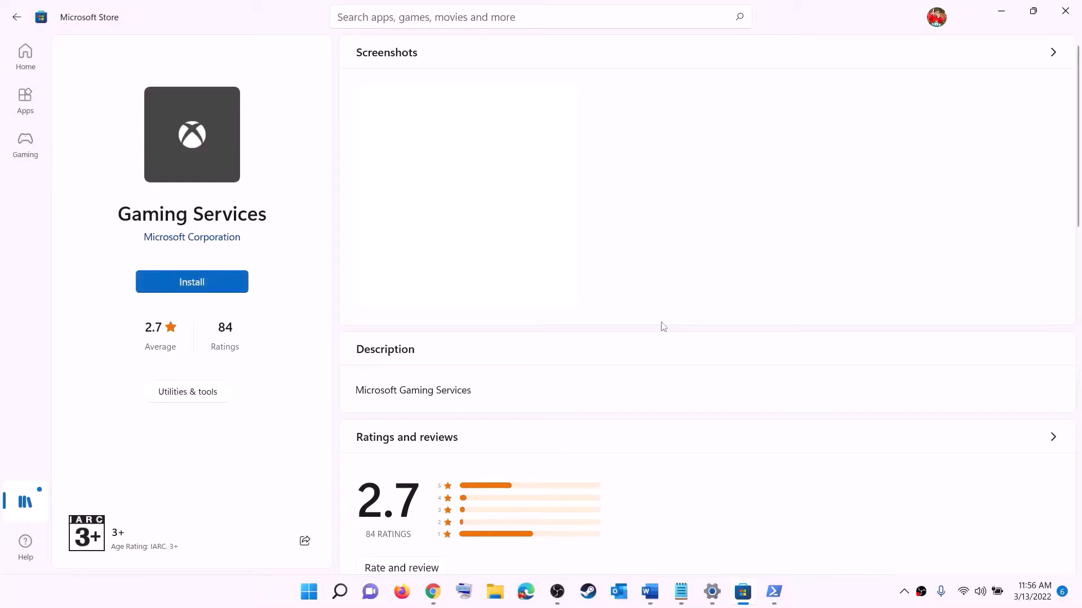
{"action": "left_click", "coordinate": [484, 404]}
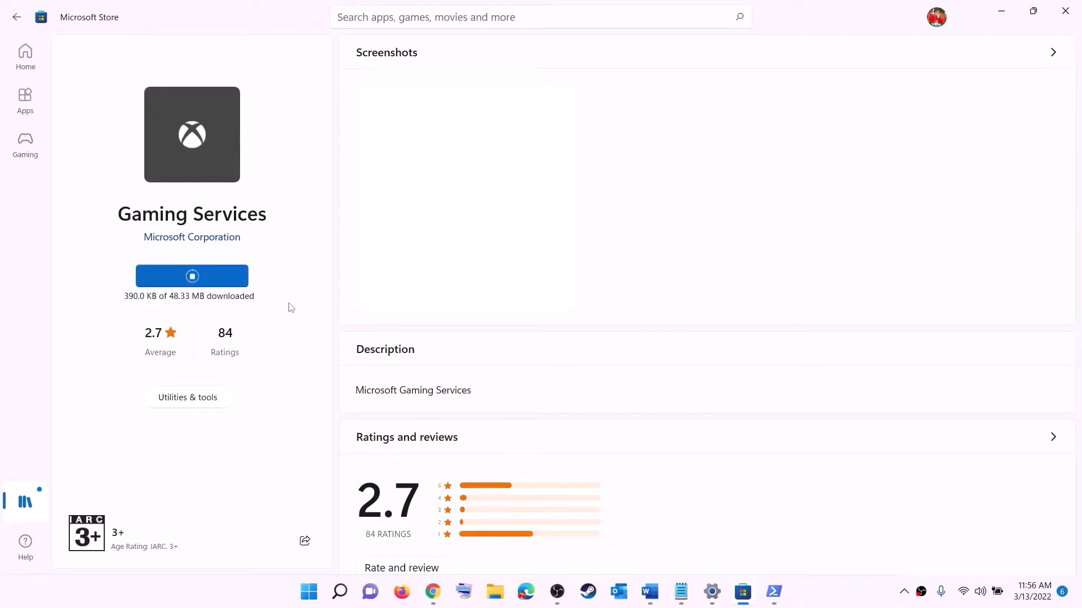
Step: Read the list of services in the Word notes, and open the Windows Services app
{"action": "left_click", "coordinate": [649, 591]}
{"action": "scroll", "coordinate": [356, 291], "scroll_direction": "down", "scroll_amount": 1}
{"action": "scroll", "coordinate": [356, 291], "scroll_direction": "down", "scroll_amount": 5}
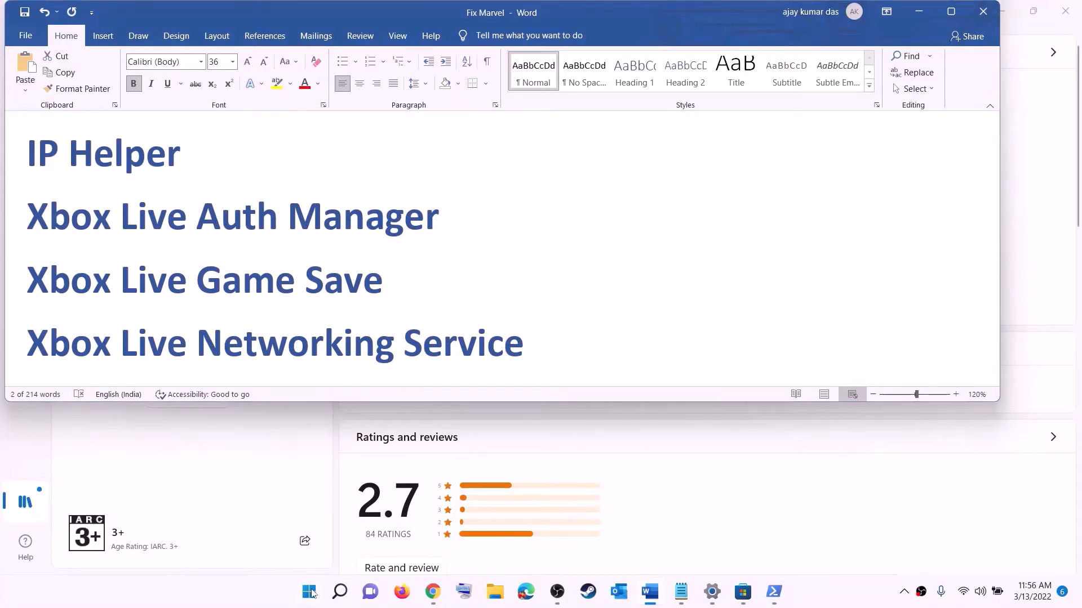
{"action": "left_click", "coordinate": [311, 593]}
{"action": "type", "text": "serv"}
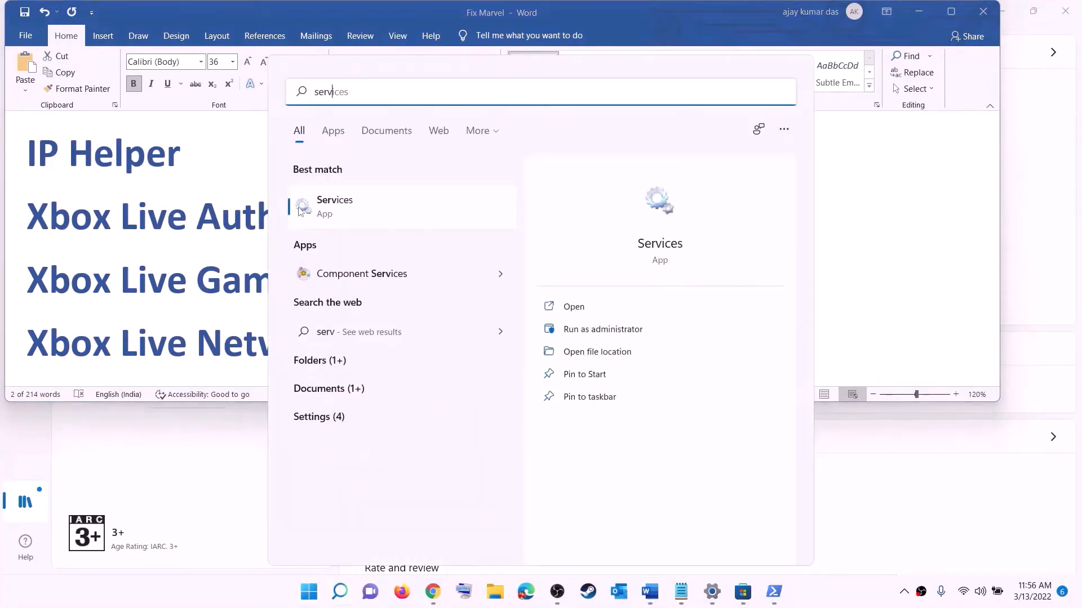
{"action": "type", "text": "ic"}
{"action": "left_click", "coordinate": [332, 206]}
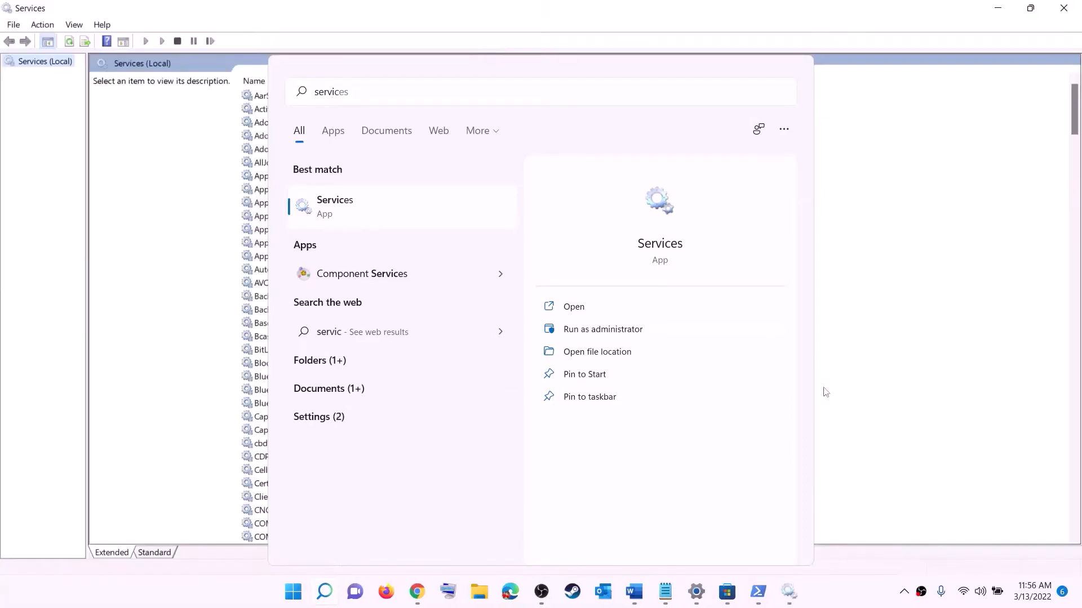
Step: Set the IP Helper service's startup type to Automatic and close its properties
{"action": "left_click", "coordinate": [311, 336]}
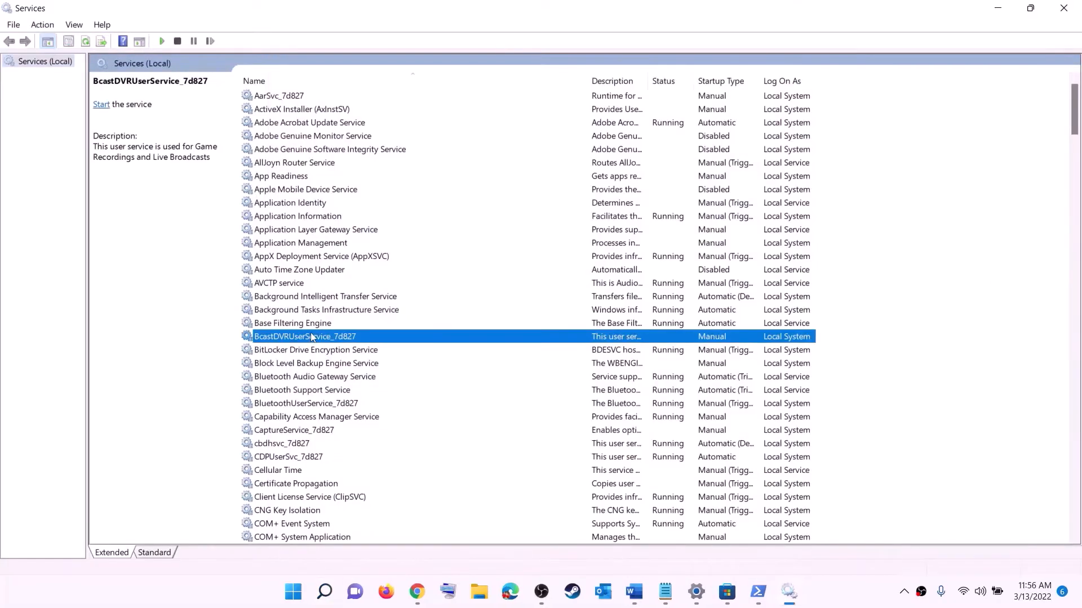
{"action": "key", "text": "i"}
{"action": "left_click", "coordinate": [281, 326]}
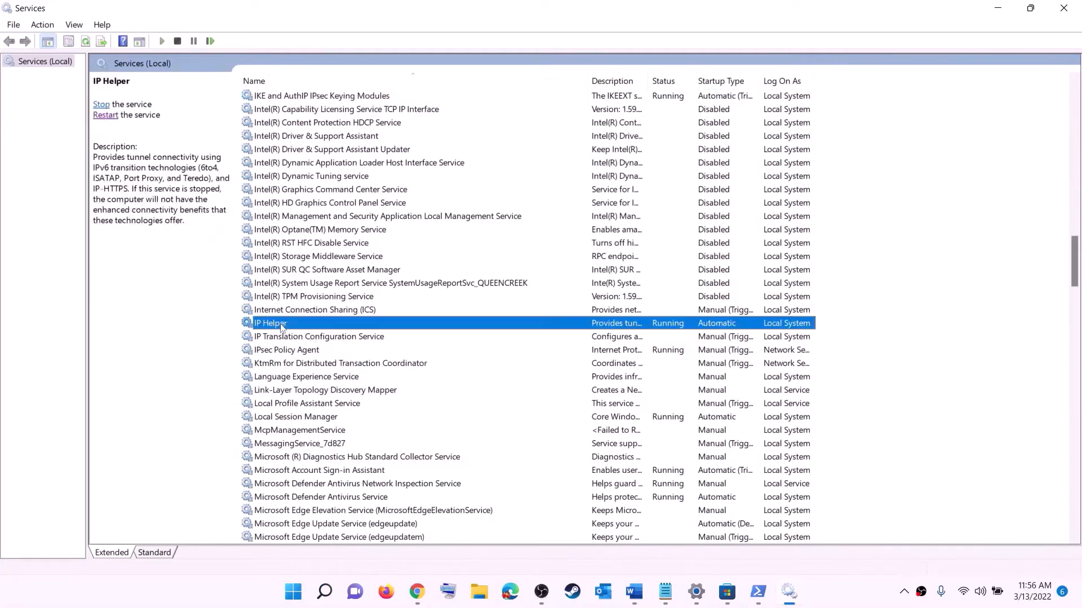
{"action": "double_click", "coordinate": [325, 329]}
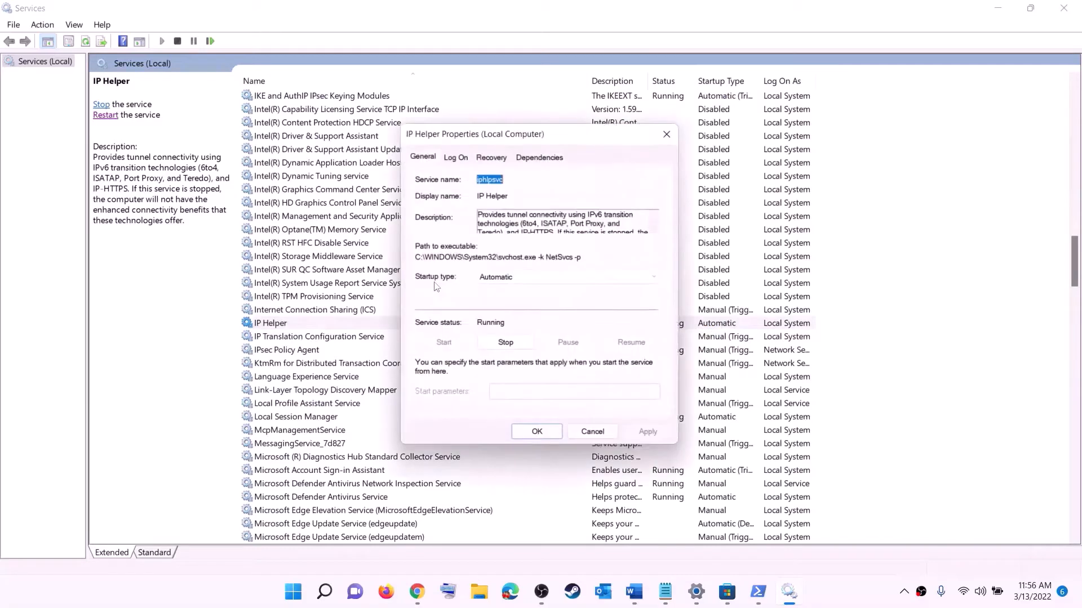
{"action": "left_click", "coordinate": [501, 278]}
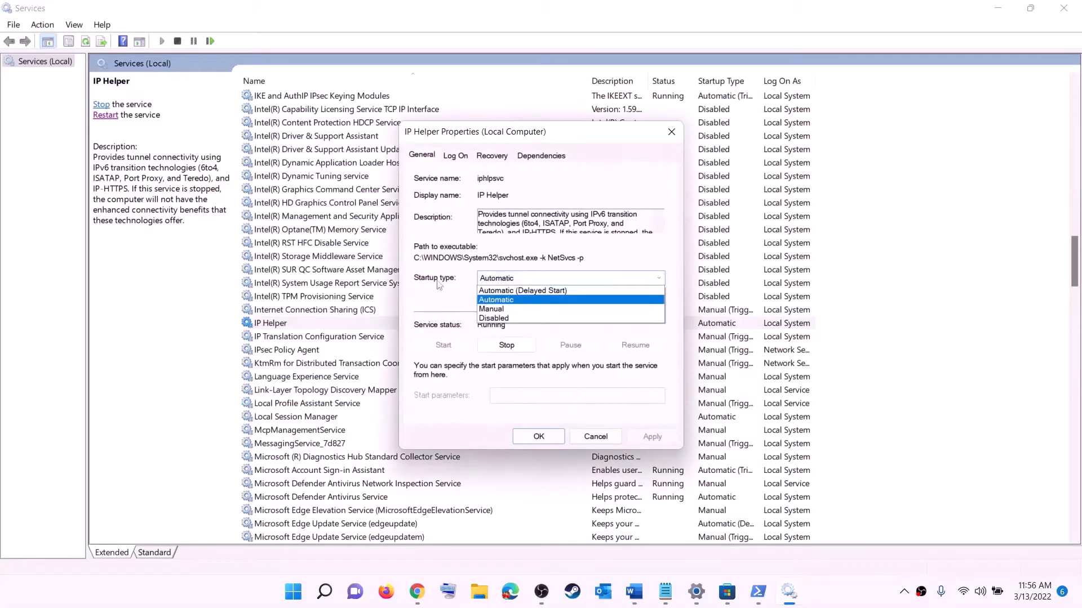
{"action": "left_click", "coordinate": [498, 300]}
{"action": "left_click", "coordinate": [642, 440]}
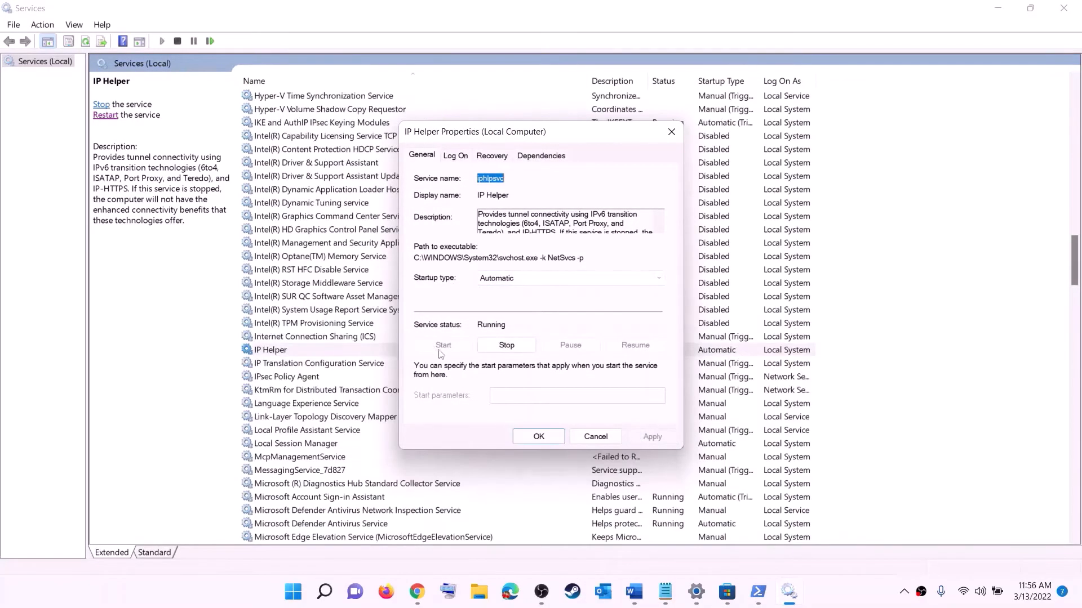
{"action": "left_click", "coordinate": [538, 437]}
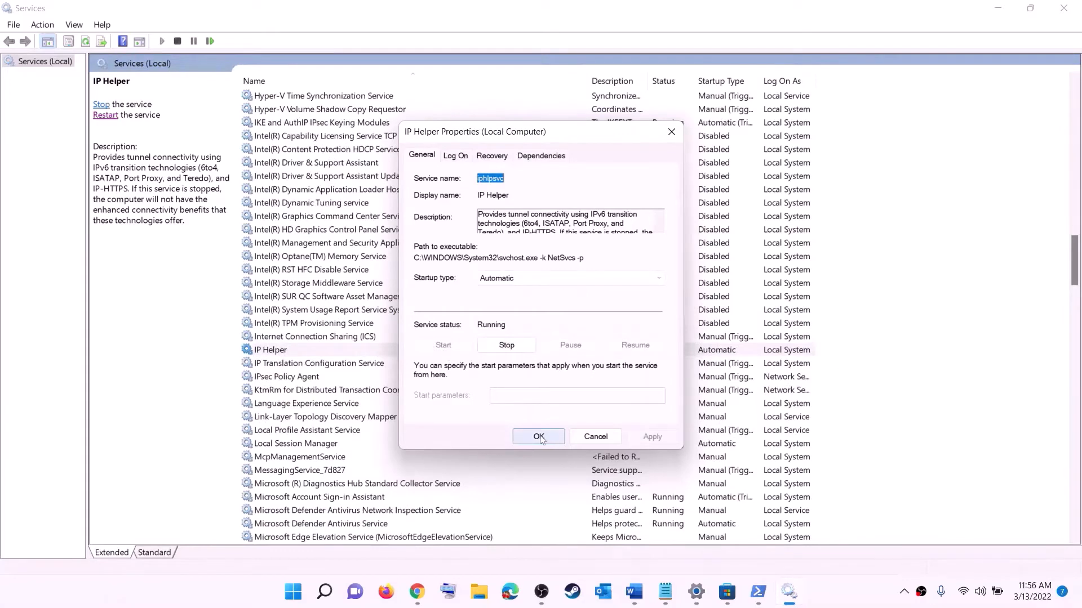
Step: Set the Xbox Accessory Management Service's startup type to Automatic and close its properties
{"action": "left_click", "coordinate": [334, 405]}
{"action": "key", "text": "x"}
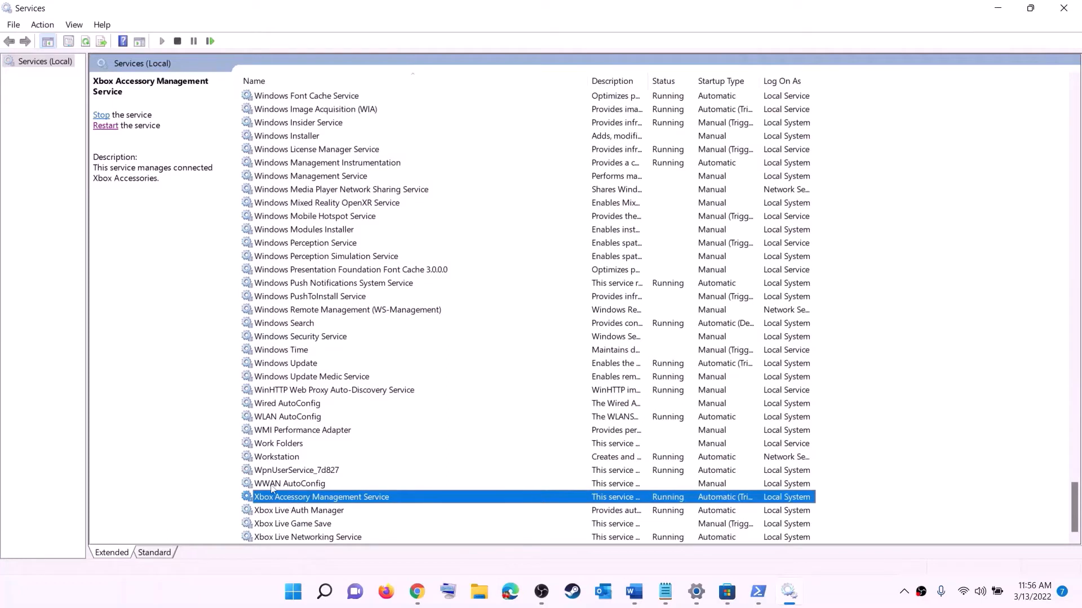
{"action": "double_click", "coordinate": [298, 499]}
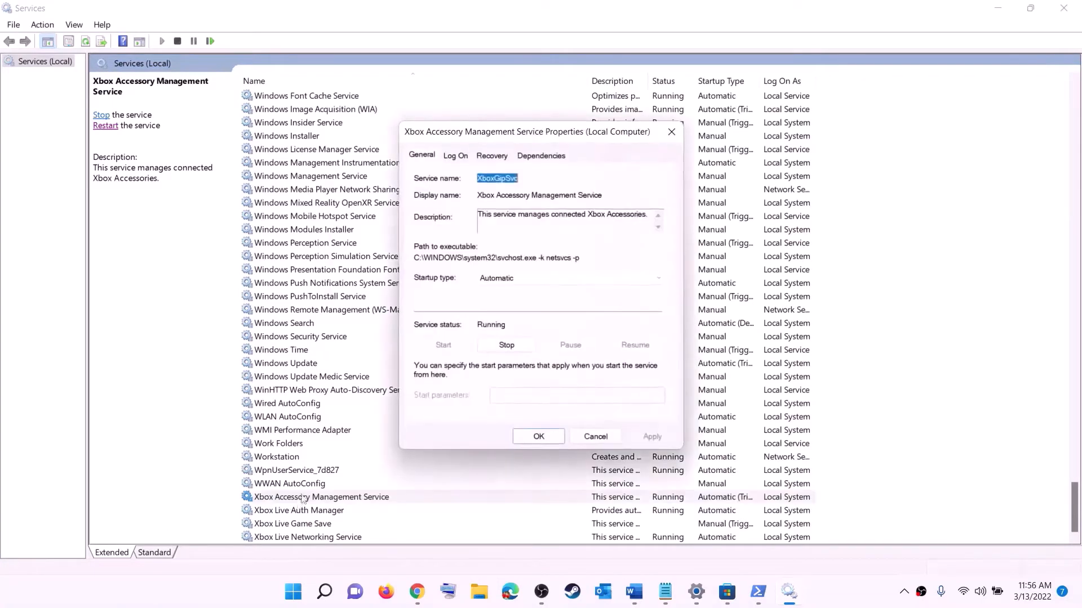
{"action": "left_click", "coordinate": [517, 282]}
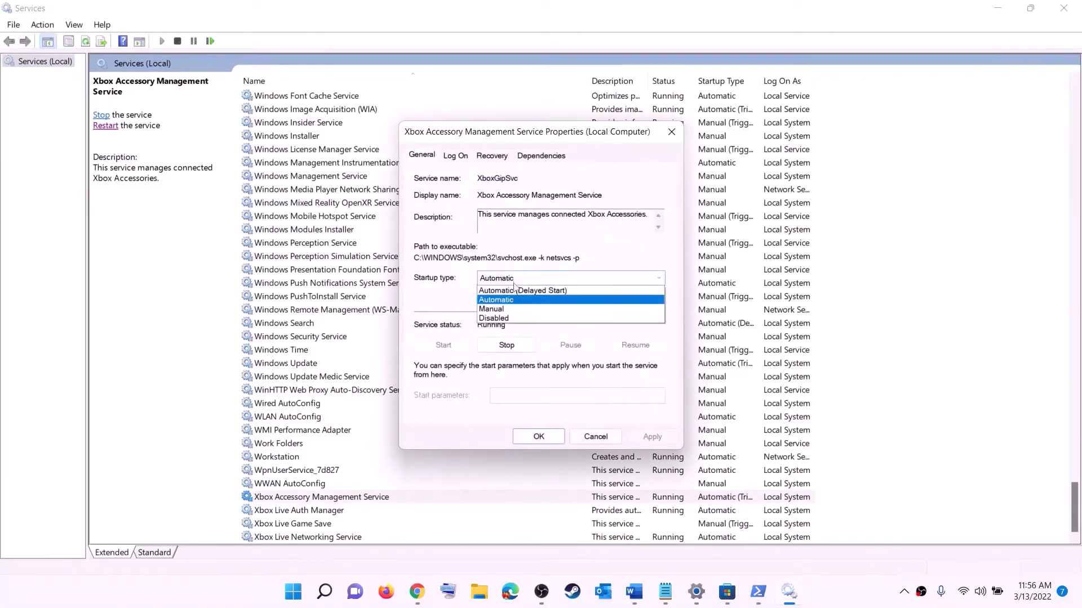
{"action": "left_click", "coordinate": [512, 300]}
{"action": "left_click", "coordinate": [652, 443]}
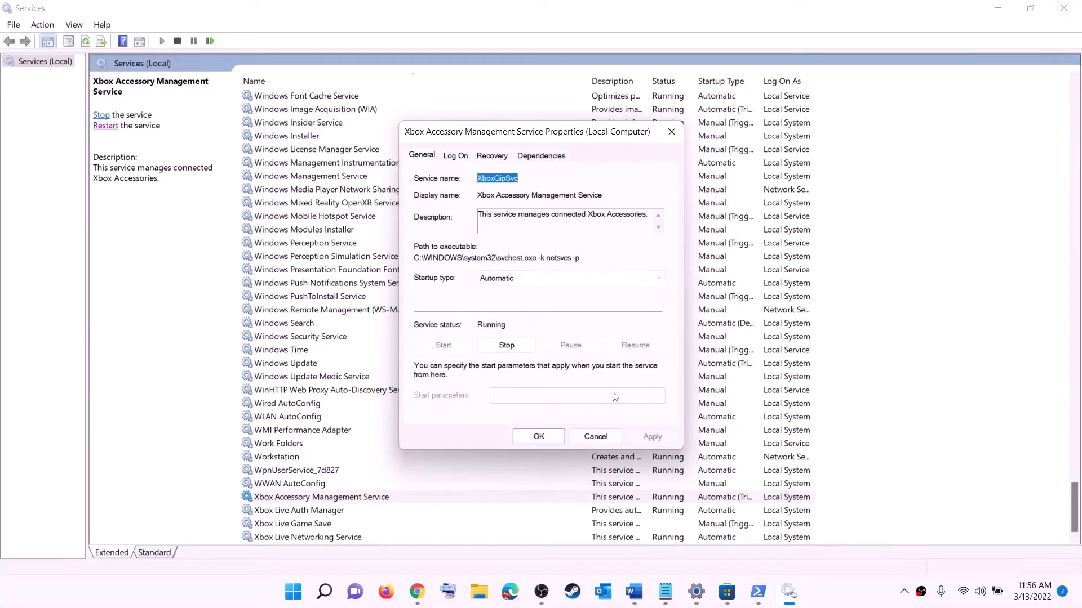
{"action": "left_click", "coordinate": [538, 438]}
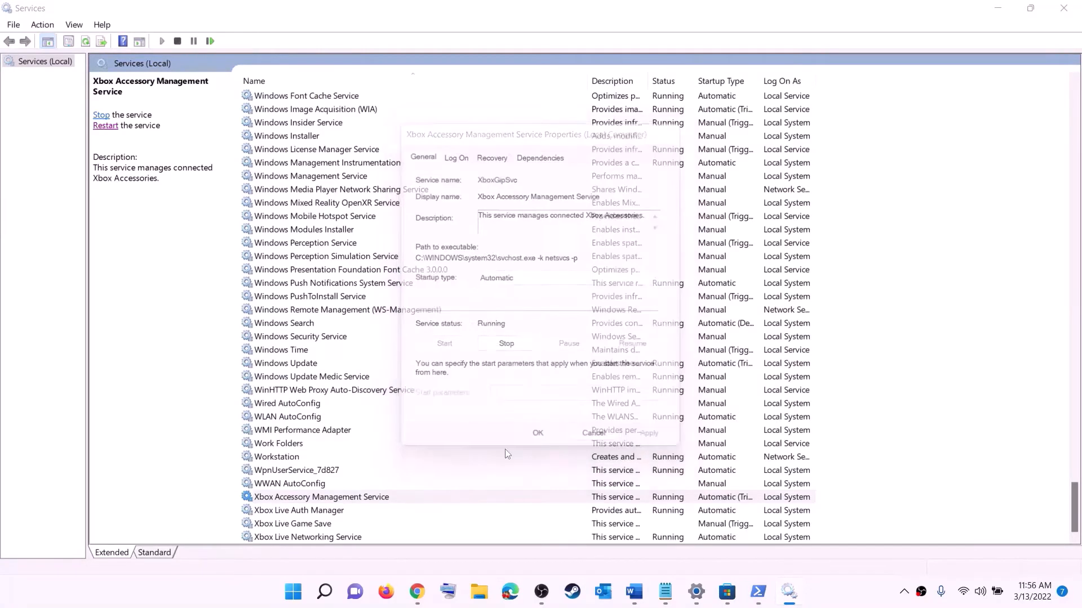
Step: Set the Xbox Live Auth Manager service's startup type to Automatic and close its properties
{"action": "double_click", "coordinate": [288, 510]}
{"action": "left_click", "coordinate": [542, 296]}
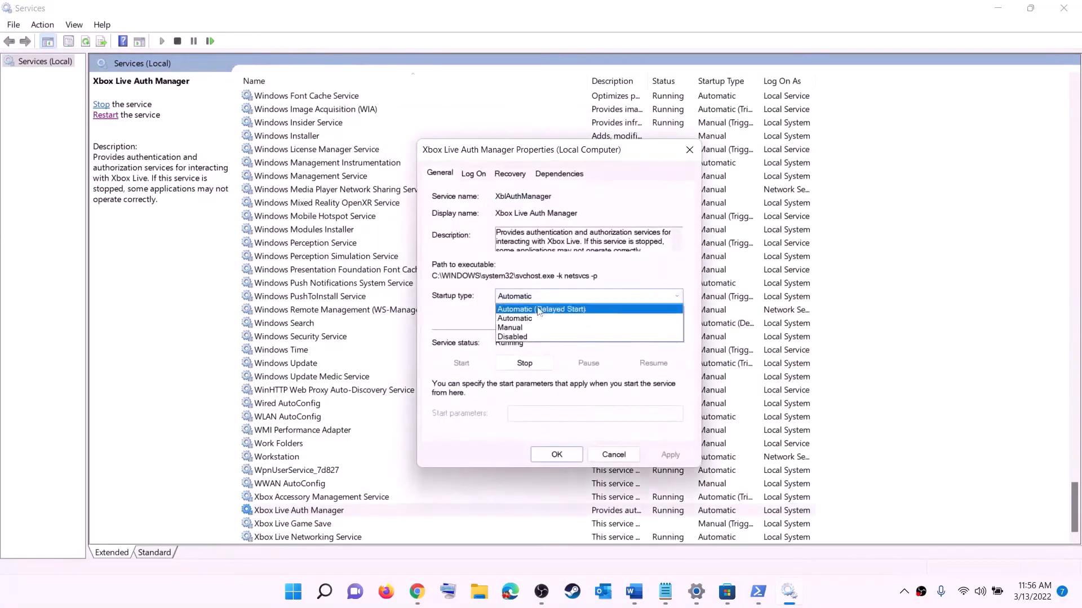
{"action": "left_click", "coordinate": [526, 318]}
{"action": "left_click", "coordinate": [665, 454]}
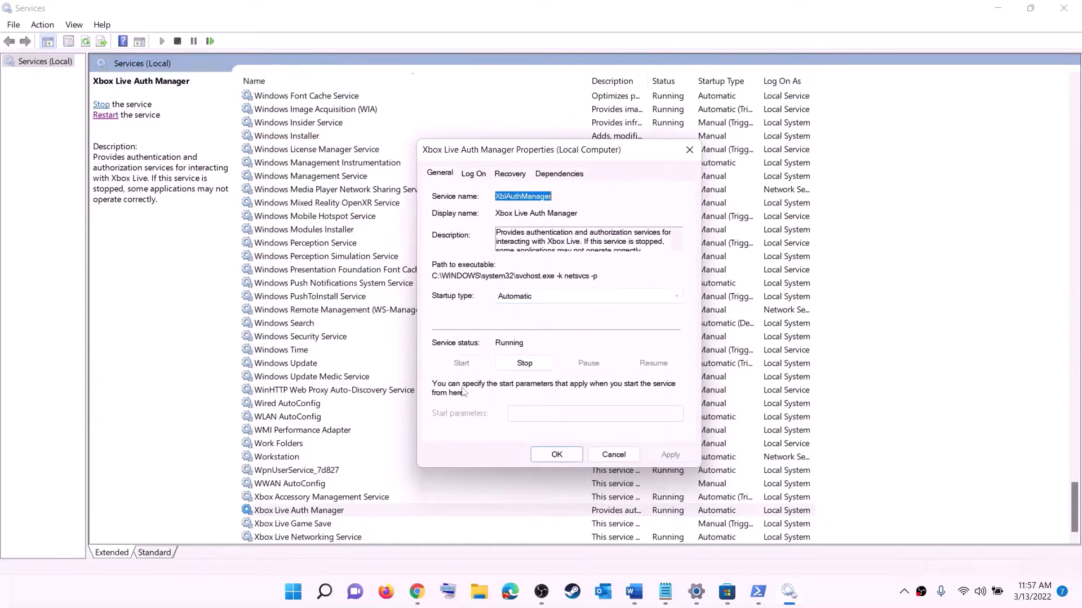
{"action": "left_click", "coordinate": [556, 454]}
Step: Set the Xbox Live Game Save service's startup type to Automatic and start the service
{"action": "double_click", "coordinate": [293, 524]}
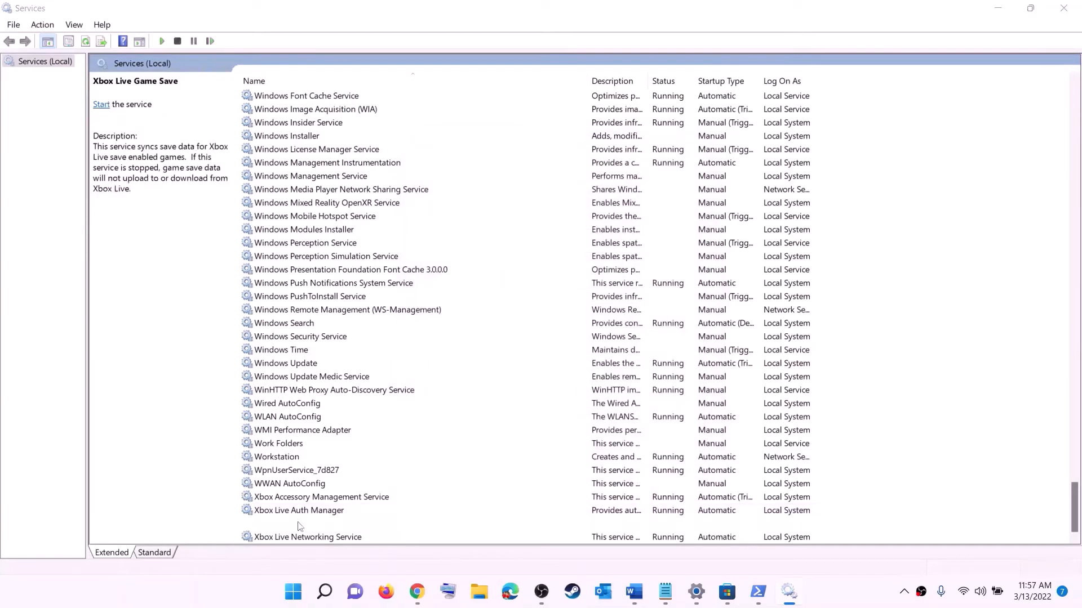
{"action": "left_click", "coordinate": [545, 282]}
{"action": "left_click", "coordinate": [504, 298]}
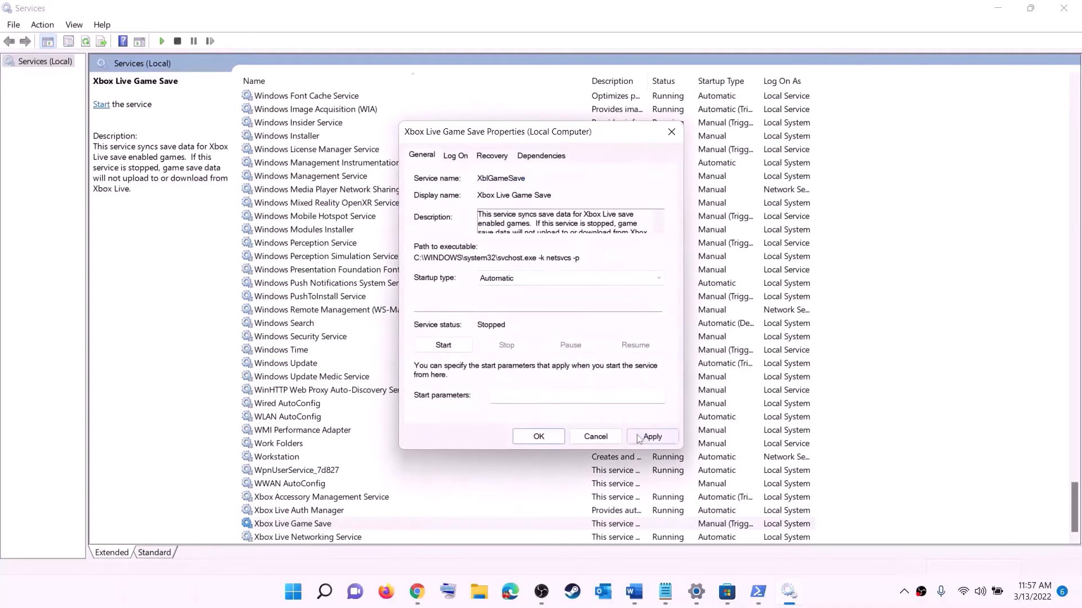
{"action": "left_click", "coordinate": [651, 437]}
{"action": "left_click", "coordinate": [448, 343]}
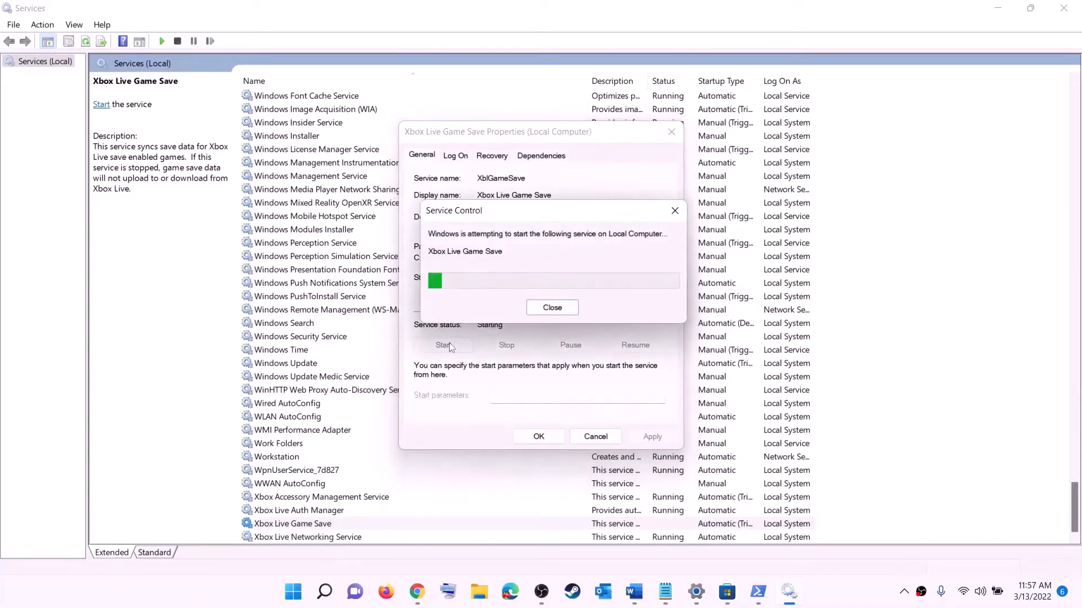
{"action": "left_click", "coordinate": [538, 436]}
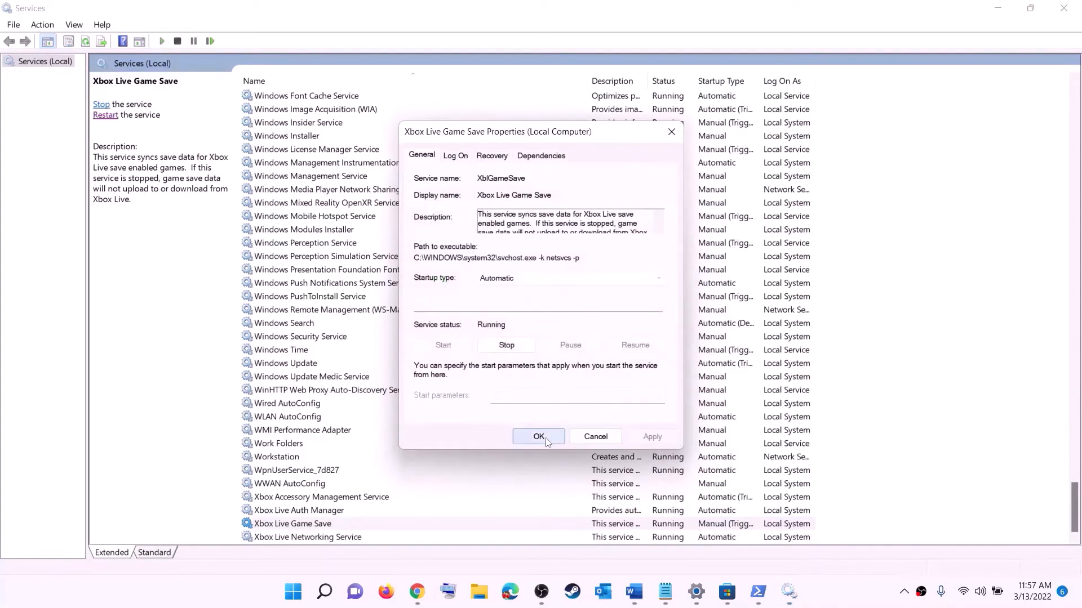
Step: Set the Xbox Live Networking Service's startup type to Automatic and close its properties
{"action": "double_click", "coordinate": [315, 536]}
{"action": "left_click", "coordinate": [545, 284]}
{"action": "left_click", "coordinate": [514, 301]}
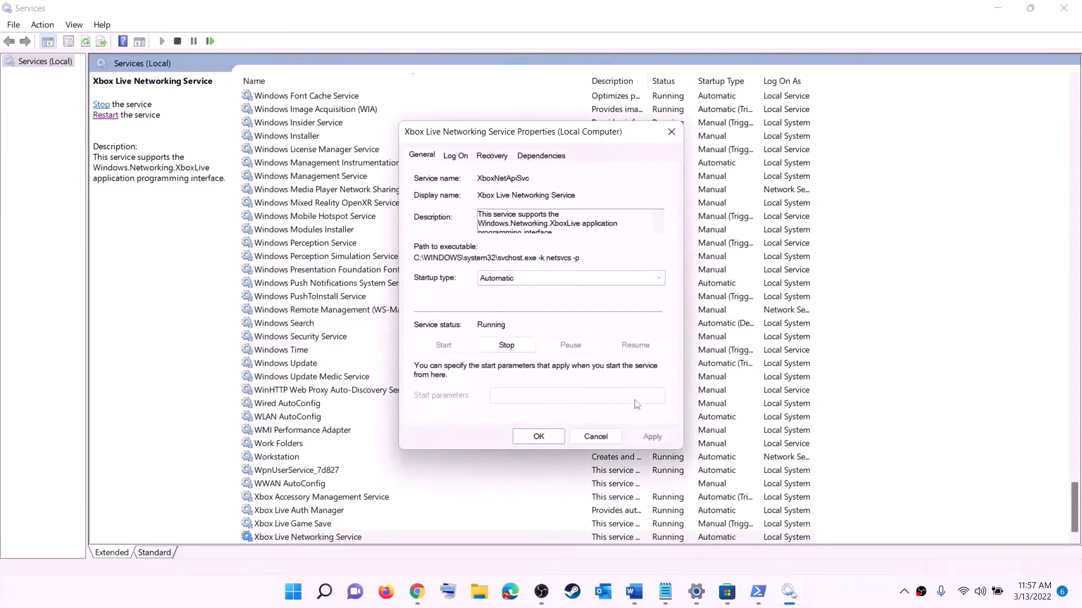
{"action": "left_click", "coordinate": [651, 437]}
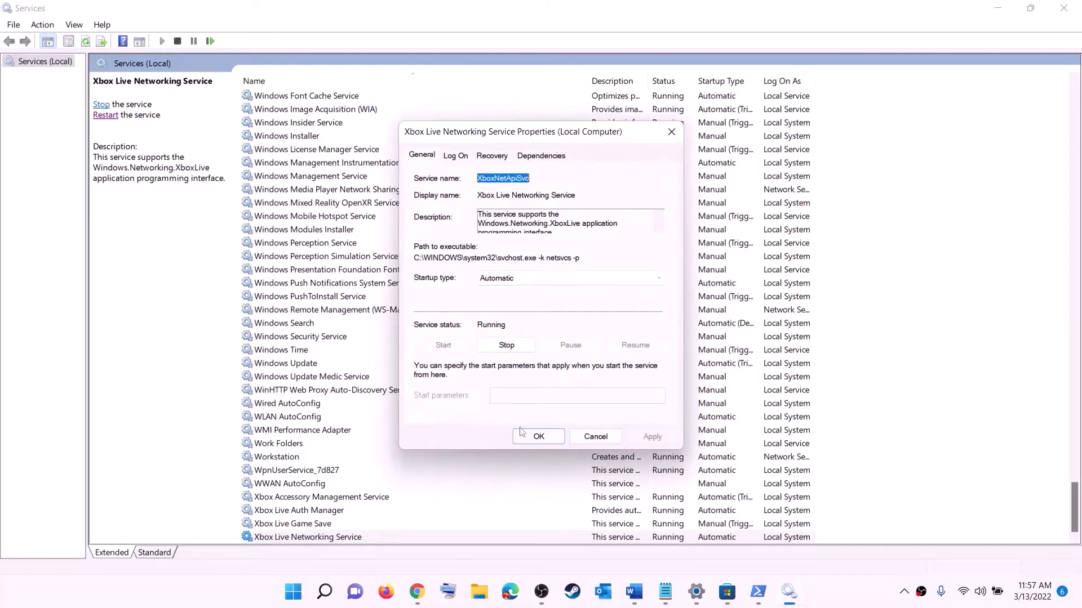
{"action": "left_click", "coordinate": [538, 436]}
Step: Set the Windows Update service's startup type to Automatic (Delayed Start), apply it and close its properties
{"action": "left_click", "coordinate": [306, 365]}
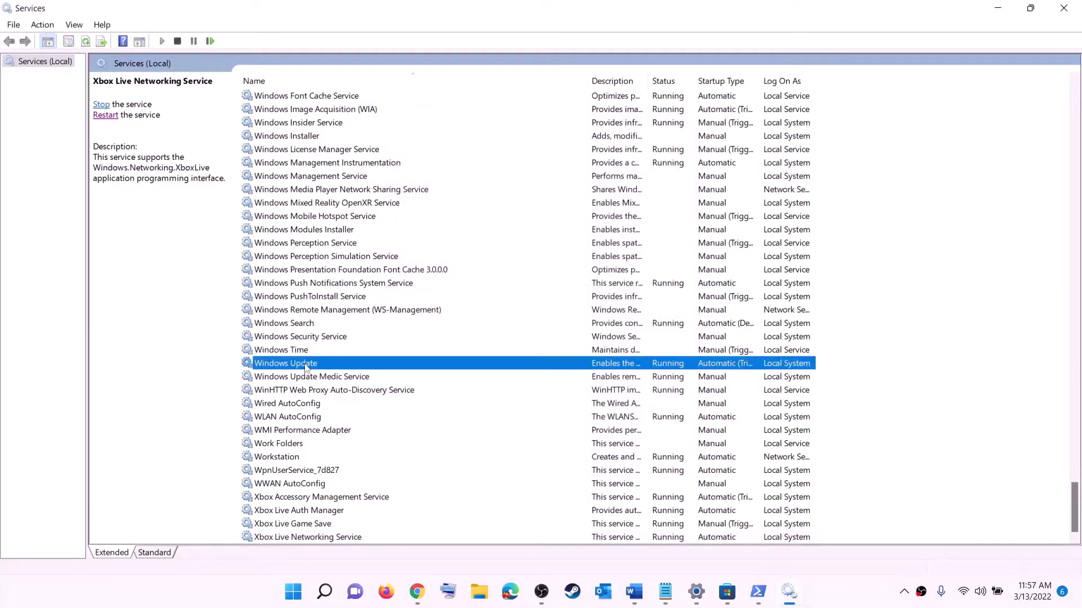
{"action": "double_click", "coordinate": [503, 370]}
{"action": "left_click", "coordinate": [524, 283]}
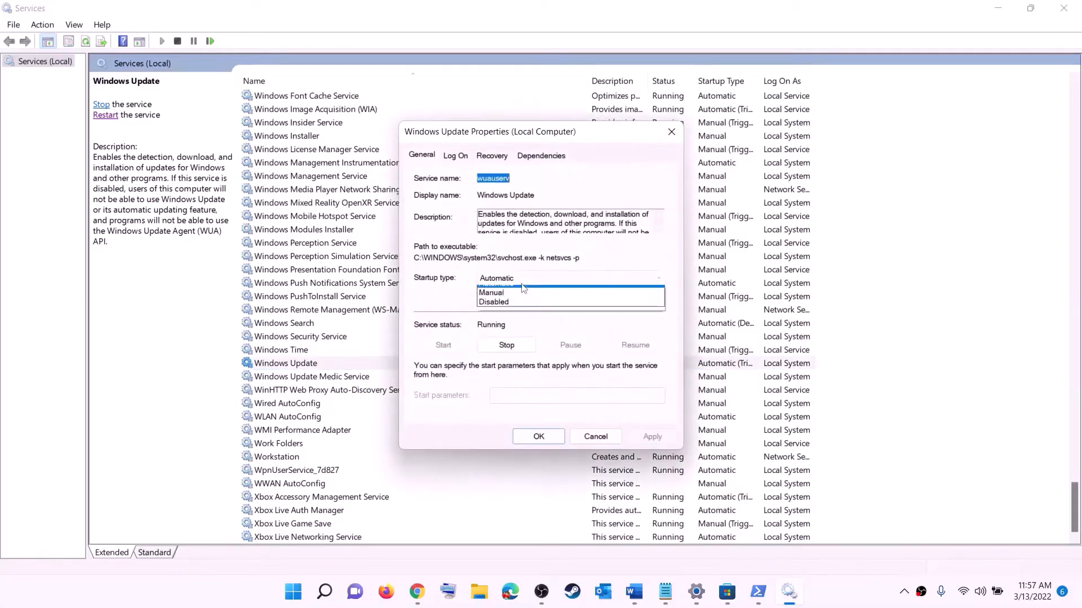
{"action": "left_click", "coordinate": [507, 300]}
{"action": "left_click", "coordinate": [653, 437]}
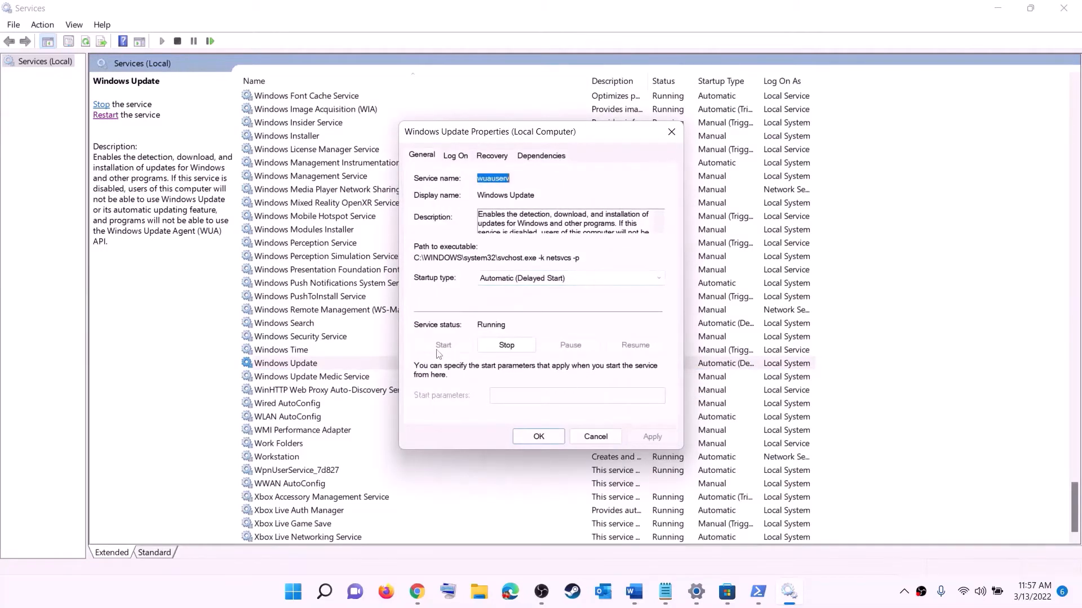
{"action": "left_click", "coordinate": [538, 437]}
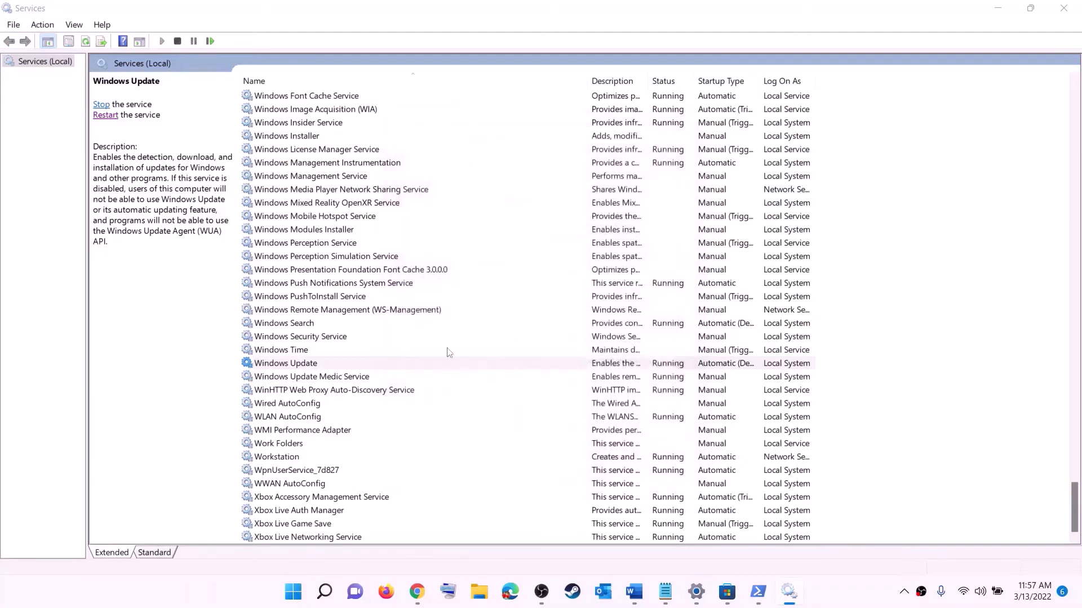
Step: Stop both Gaming Services entries in the services list
{"action": "left_click", "coordinate": [356, 316]}
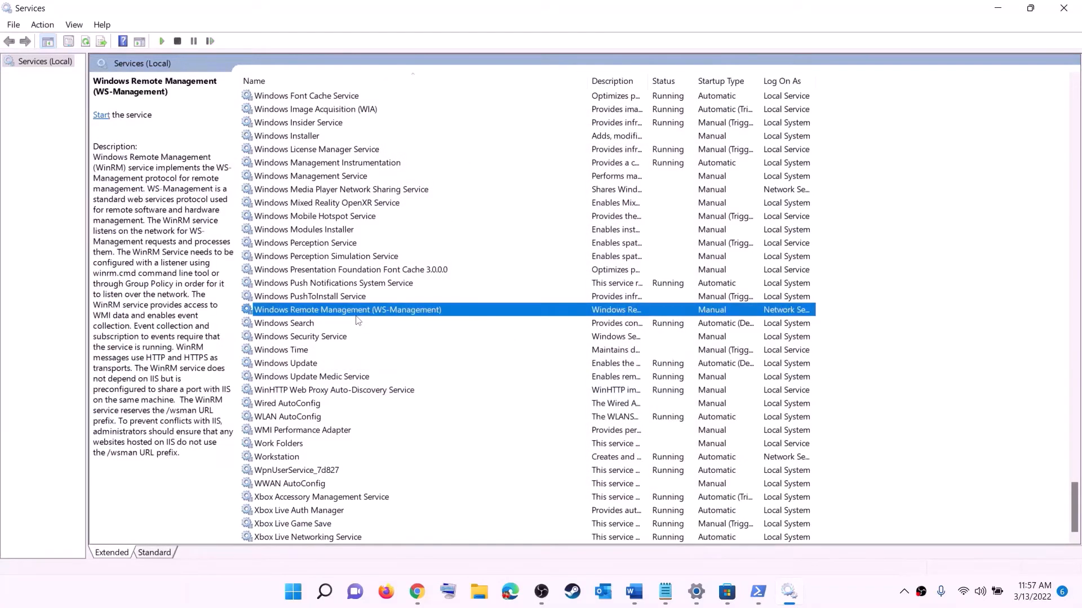
{"action": "key", "text": "g"}
{"action": "scroll", "coordinate": [736, 299], "scroll_direction": "up", "scroll_amount": 4}
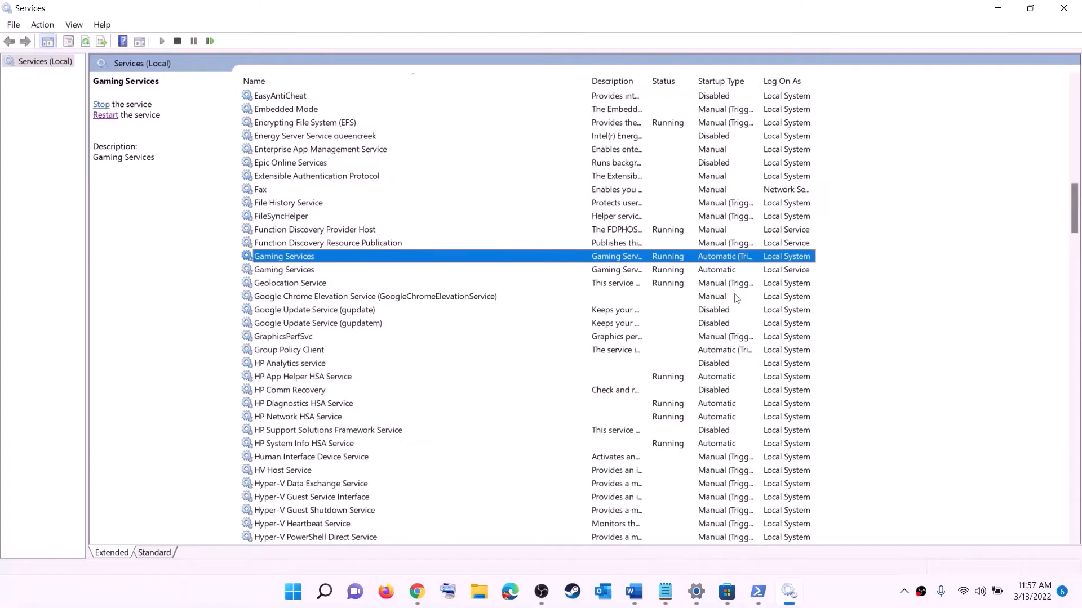
{"action": "left_click", "coordinate": [675, 271]}
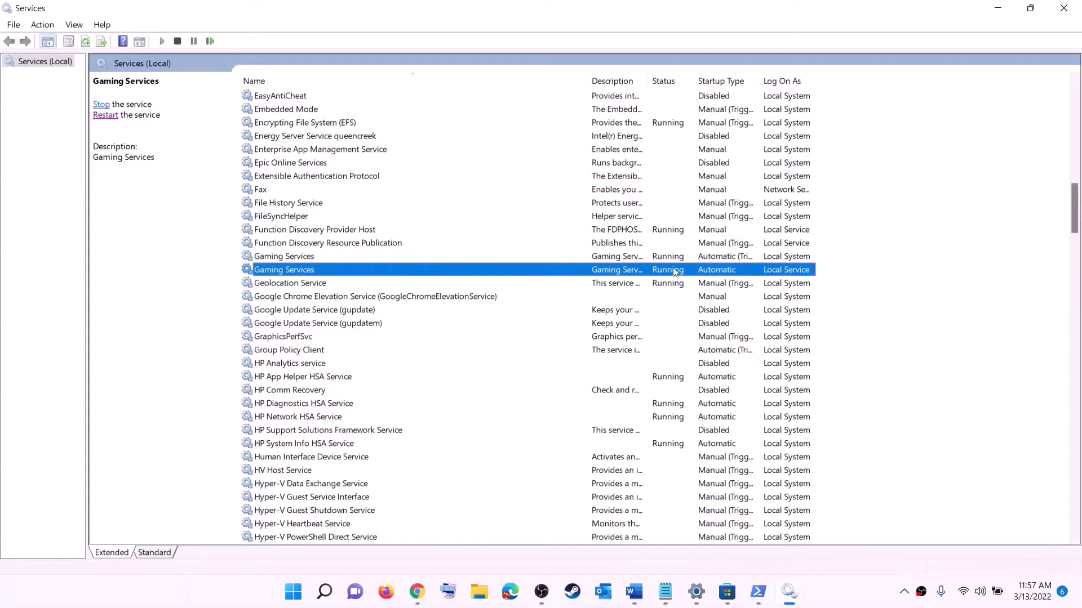
{"action": "left_click", "coordinate": [670, 257]}
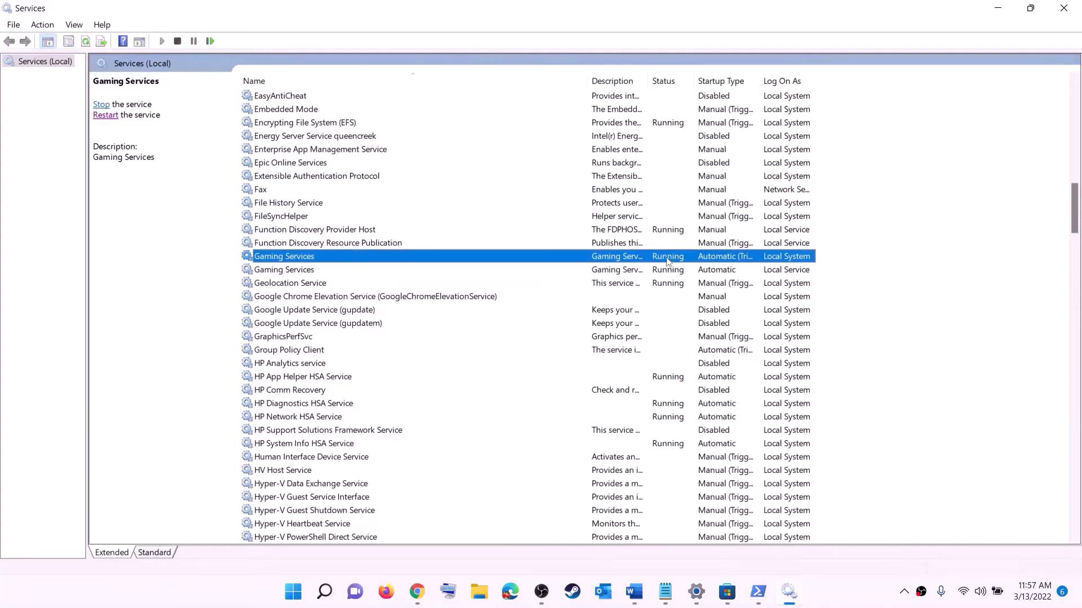
{"action": "right_click", "coordinate": [668, 261]}
{"action": "left_click", "coordinate": [656, 261]}
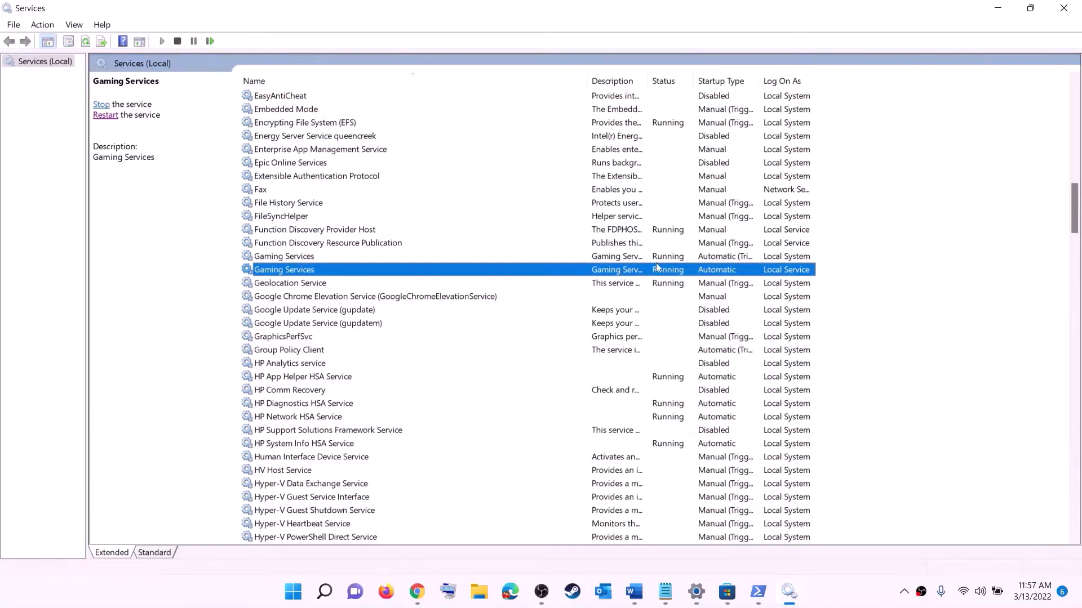
{"action": "right_click", "coordinate": [665, 260]}
{"action": "left_click", "coordinate": [700, 280]}
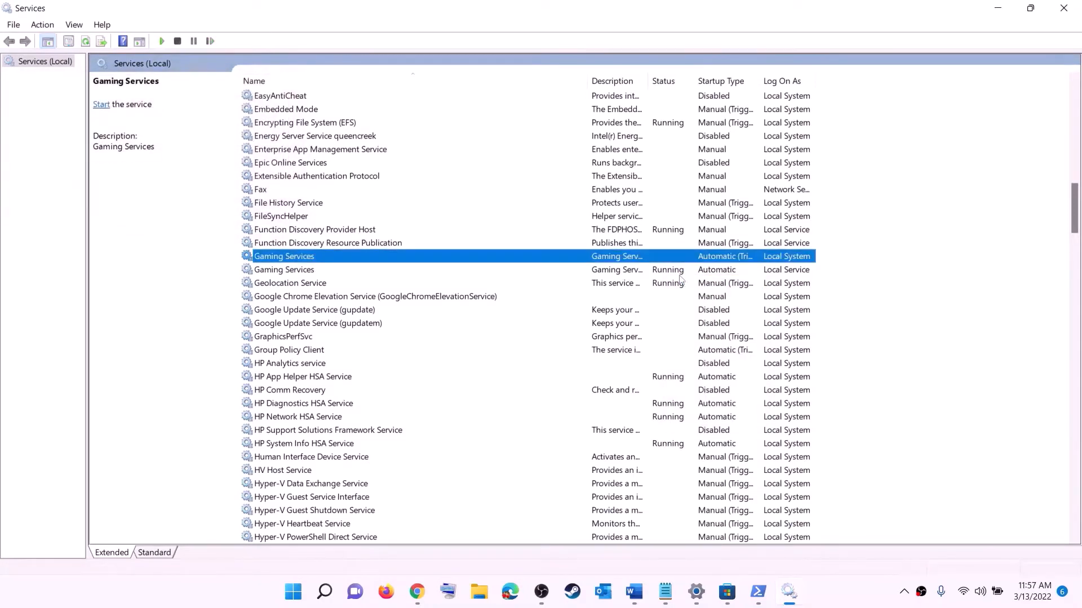
{"action": "left_click", "coordinate": [680, 273]}
{"action": "right_click", "coordinate": [671, 275]}
{"action": "left_click", "coordinate": [699, 292]}
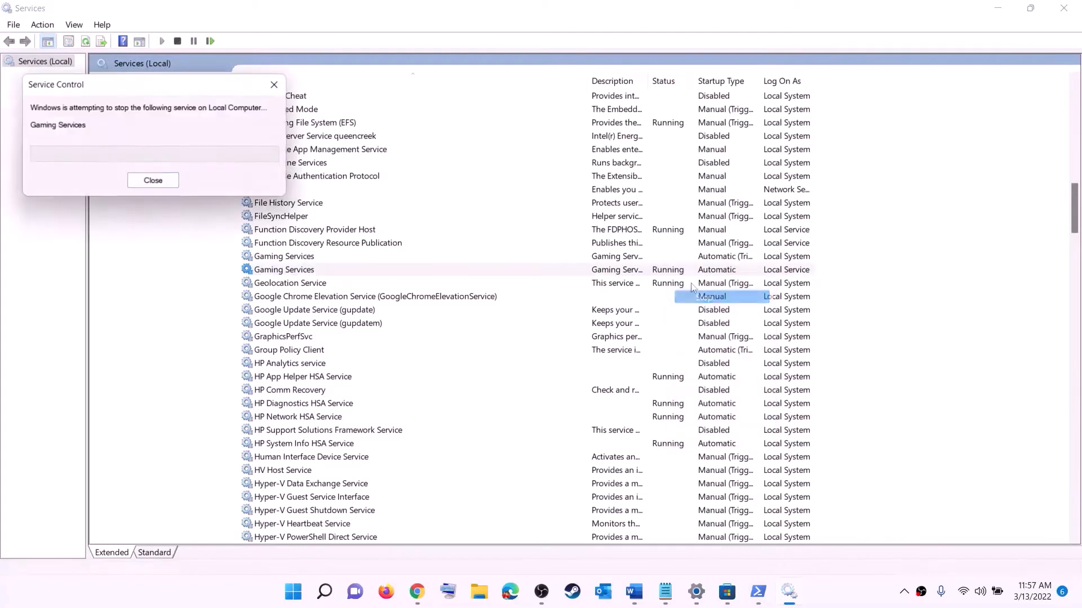
Step: Start both Gaming Services entries again, one after the other
{"action": "left_click", "coordinate": [648, 258]}
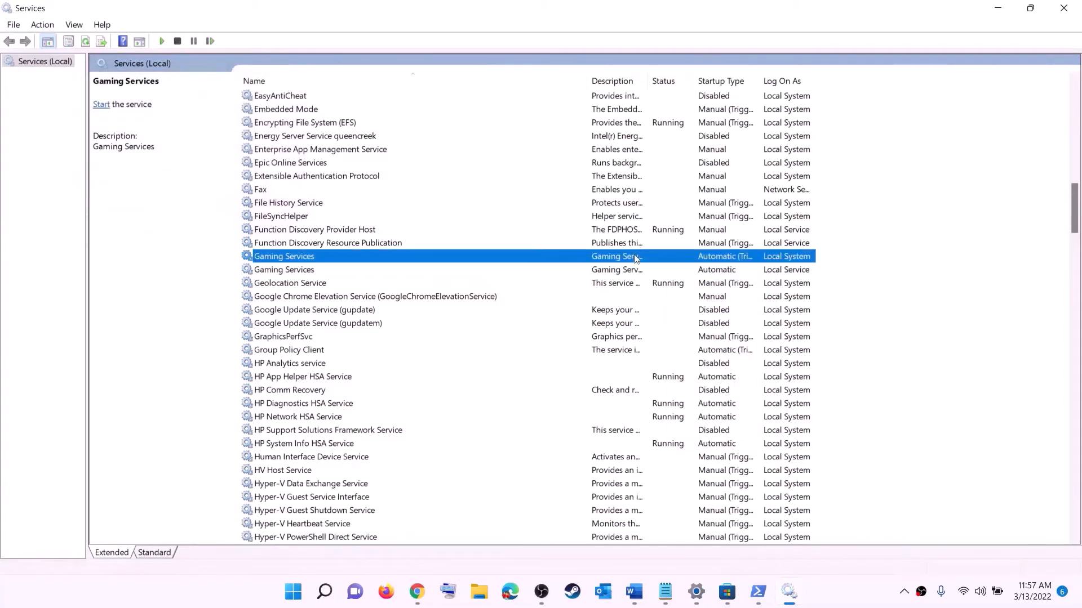
{"action": "right_click", "coordinate": [643, 258]}
{"action": "left_click", "coordinate": [687, 271]}
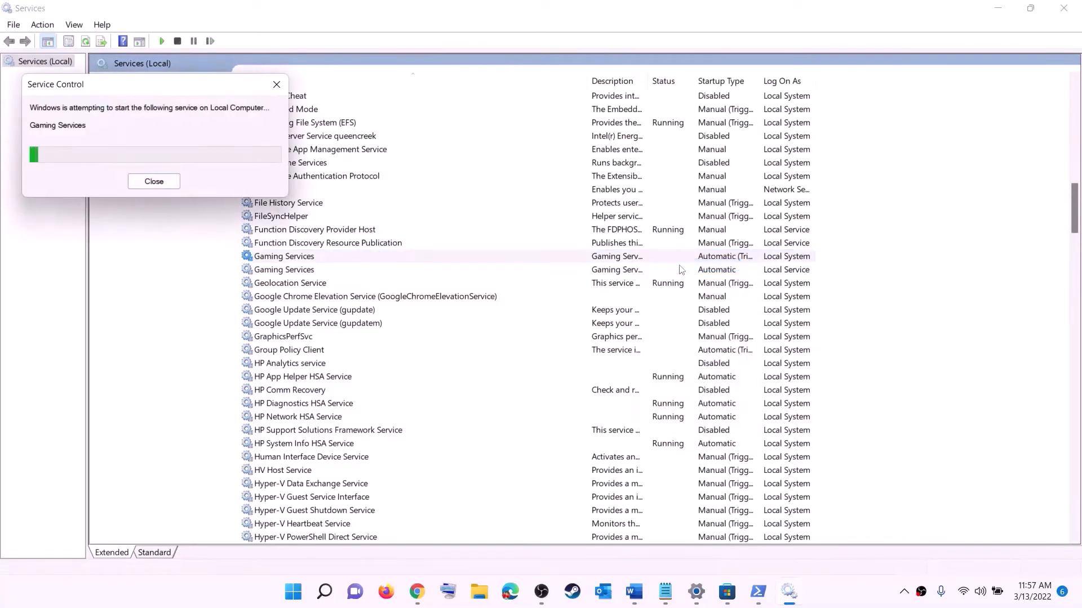
{"action": "left_click", "coordinate": [642, 270]}
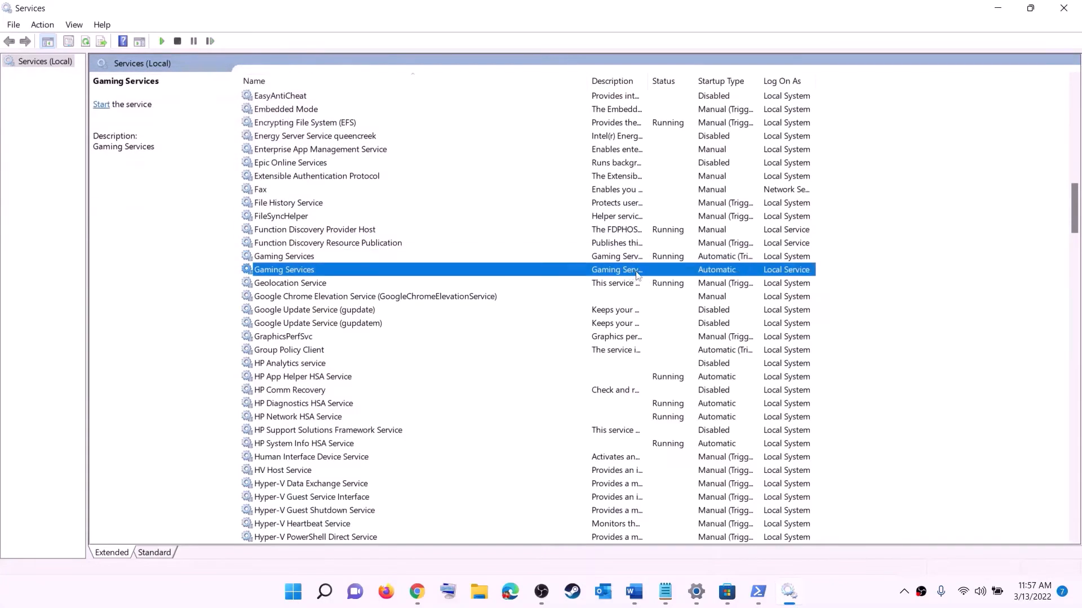
{"action": "right_click", "coordinate": [638, 273]}
{"action": "left_click", "coordinate": [665, 284]}
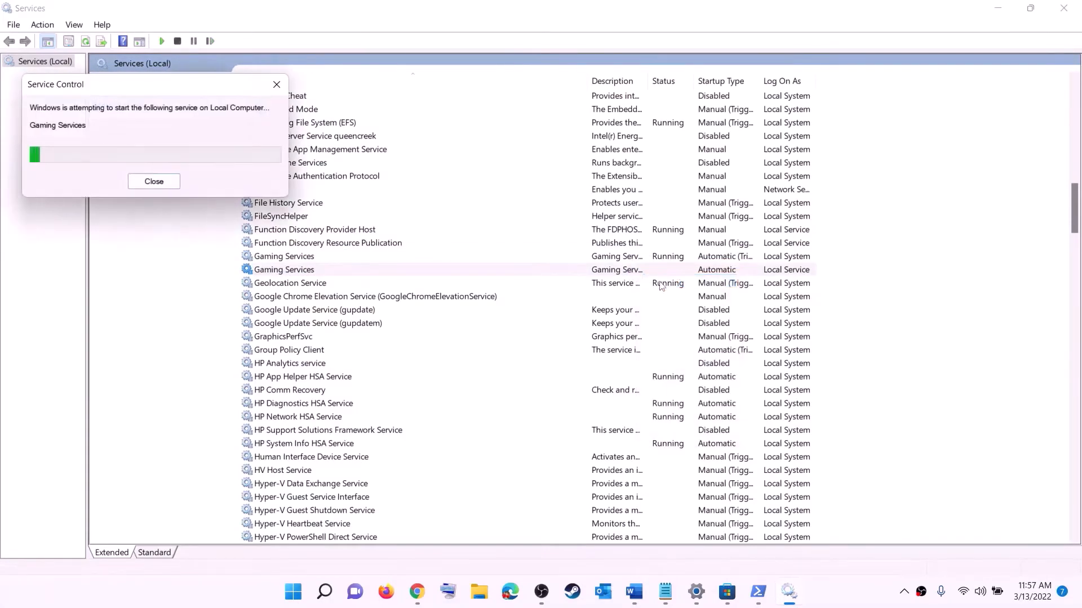
Step: Set the Microsoft Store Install Service's startup type to Automatic and close its properties
{"action": "left_click", "coordinate": [616, 355]}
{"action": "key", "text": "m"}
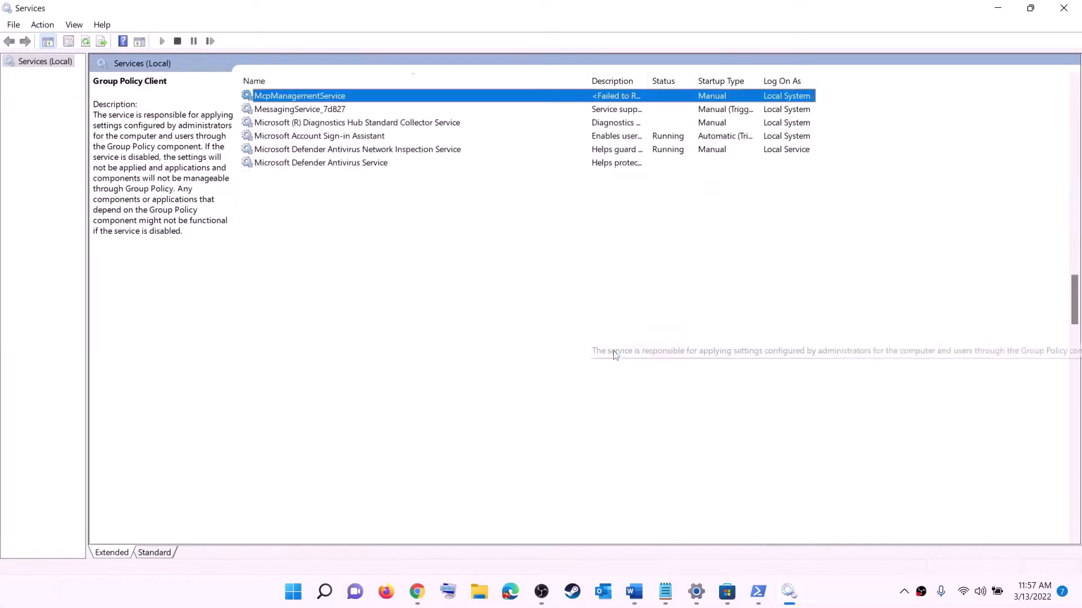
{"action": "left_click", "coordinate": [415, 301]}
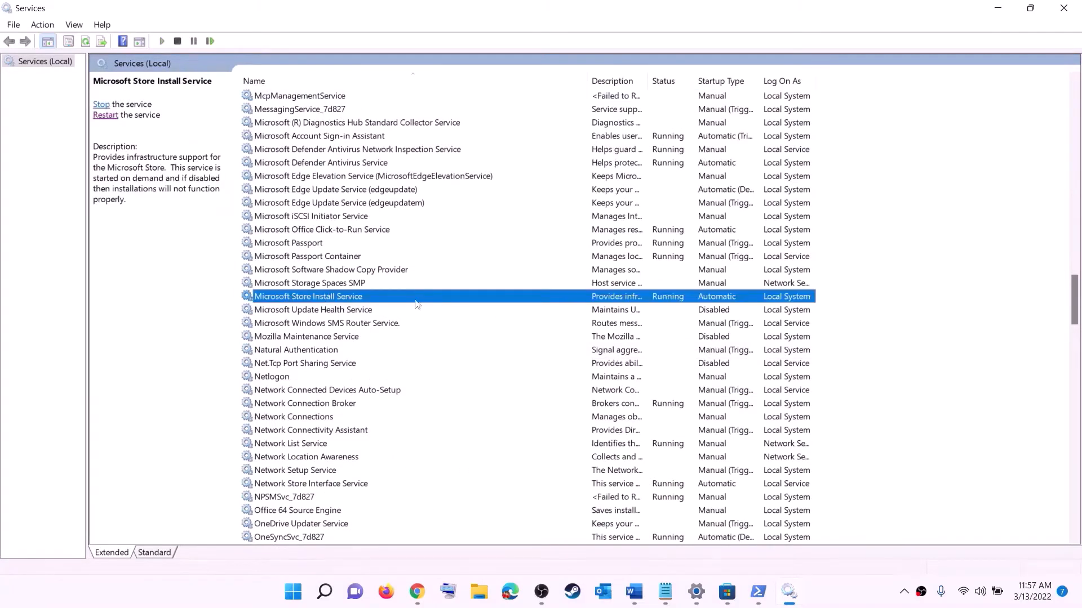
{"action": "double_click", "coordinate": [417, 298]}
{"action": "left_click", "coordinate": [568, 278]}
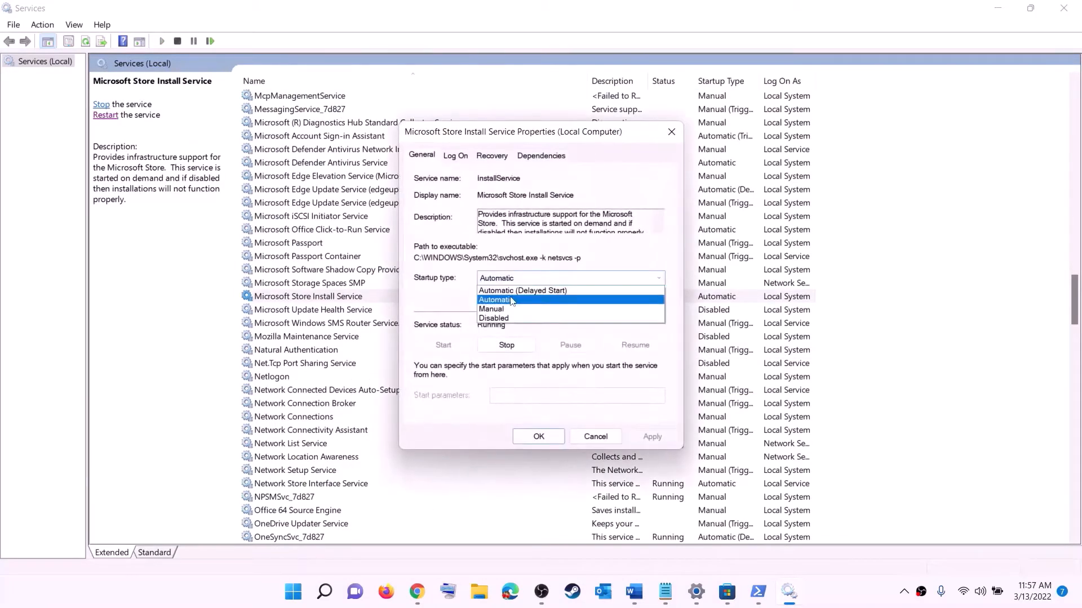
{"action": "left_click", "coordinate": [564, 287]}
{"action": "left_click", "coordinate": [647, 435]}
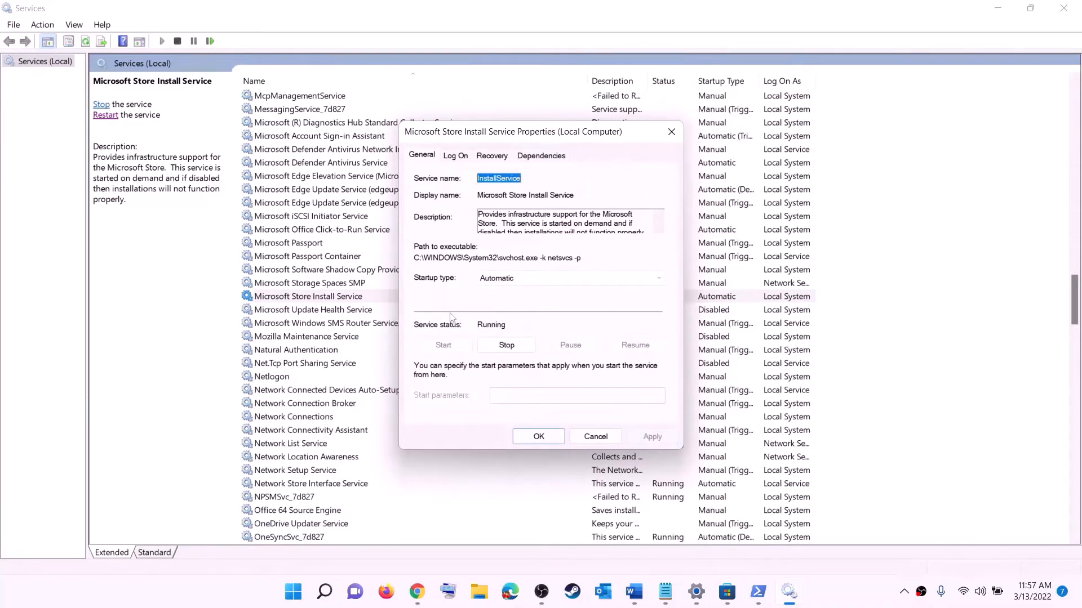
{"action": "left_click", "coordinate": [538, 437]}
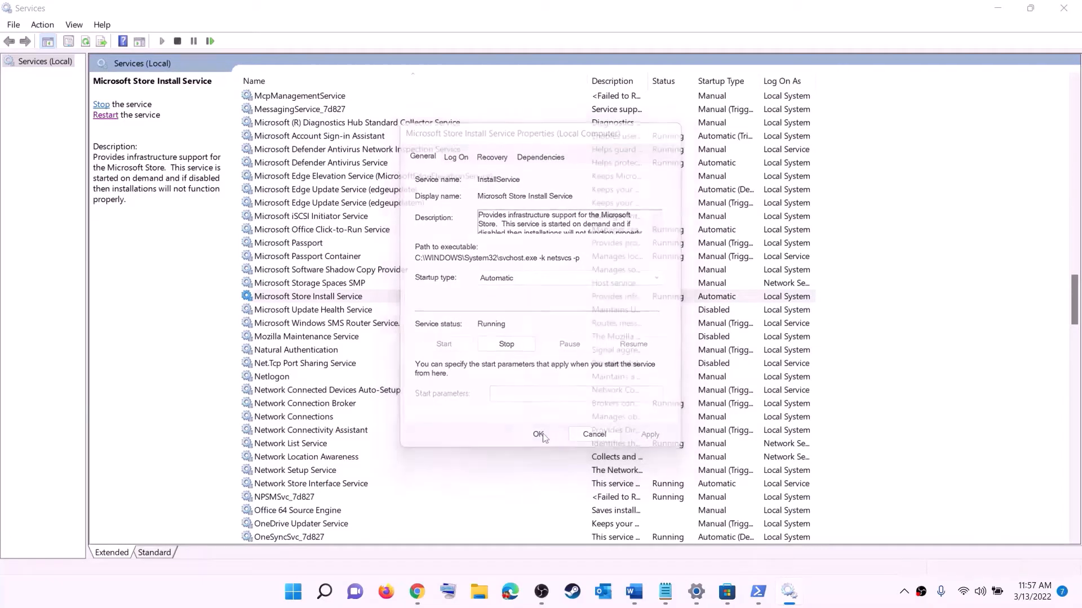
Step: Set the Background Intelligent Transfer Service's startup type to Automatic, apply it, and close its properties and the Services window
{"action": "left_click", "coordinate": [357, 261]}
{"action": "key", "text": "b"}
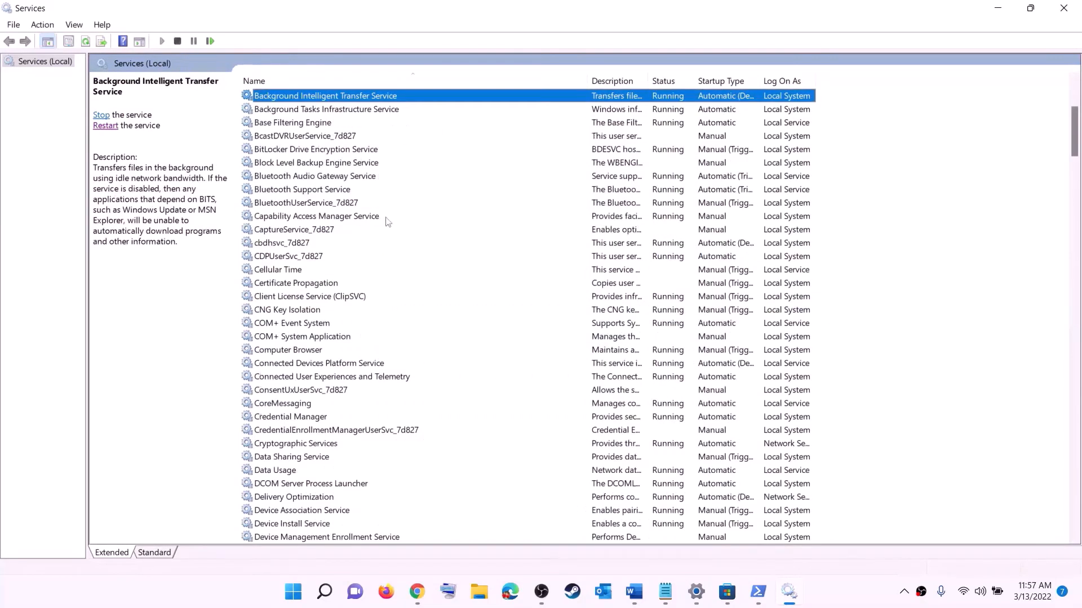
{"action": "scroll", "coordinate": [389, 225], "scroll_direction": "up", "scroll_amount": 4}
{"action": "double_click", "coordinate": [396, 259]}
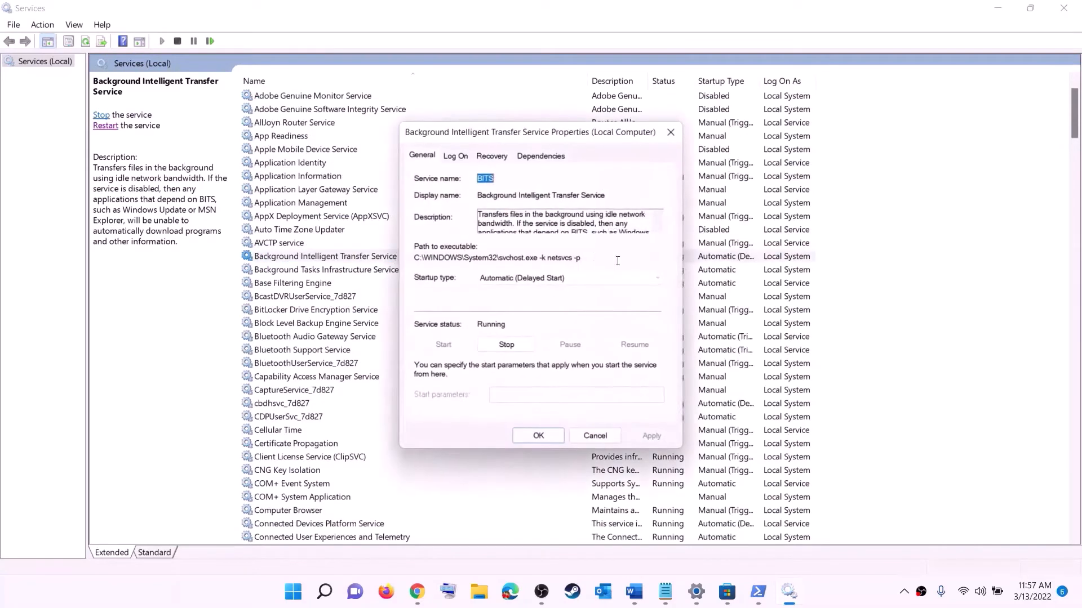
{"action": "left_click", "coordinate": [549, 279]}
{"action": "left_click", "coordinate": [521, 299]}
{"action": "left_click", "coordinate": [652, 437]}
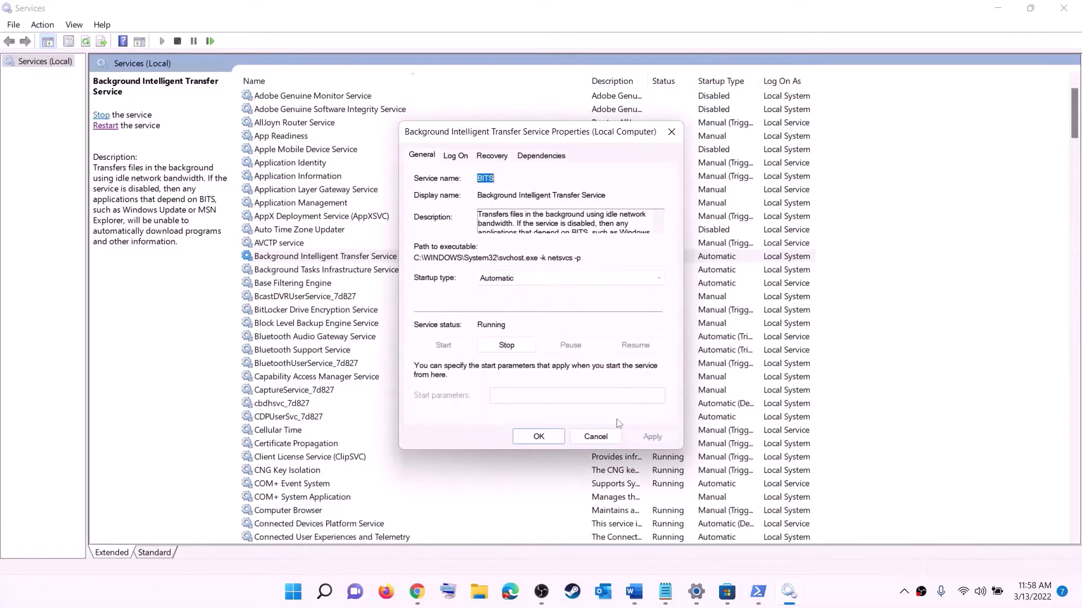
{"action": "left_click", "coordinate": [539, 442]}
{"action": "left_click", "coordinate": [1064, 8]}
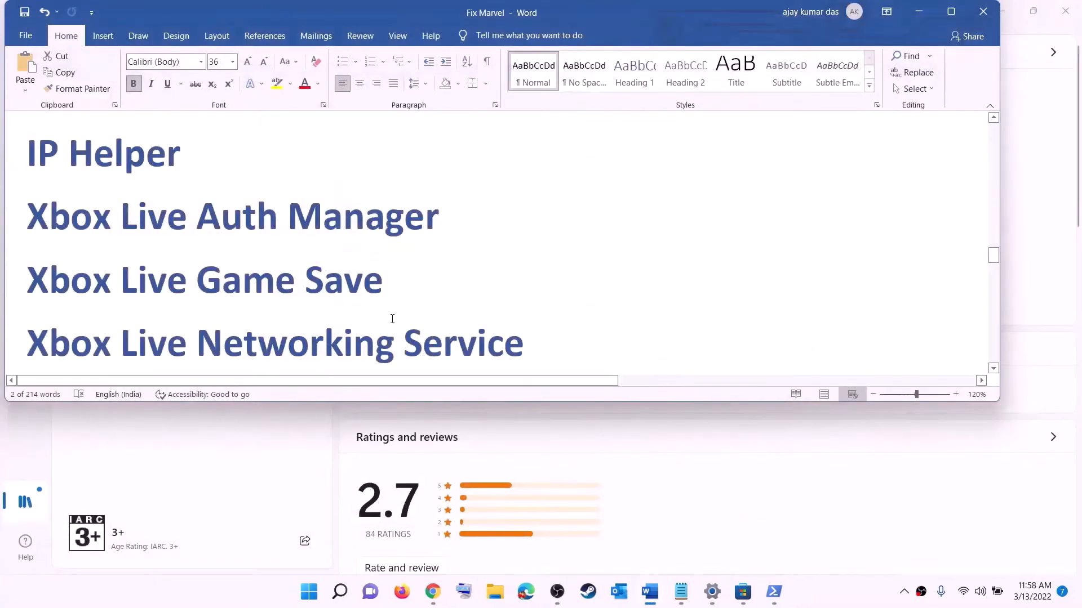
Step: Go to Step 9, Update Windows, in the Word guide and open the Windows Update page in Settings
{"action": "scroll", "coordinate": [392, 319], "scroll_direction": "down", "scroll_amount": 7}
{"action": "scroll", "coordinate": [392, 319], "scroll_direction": "down", "scroll_amount": 1}
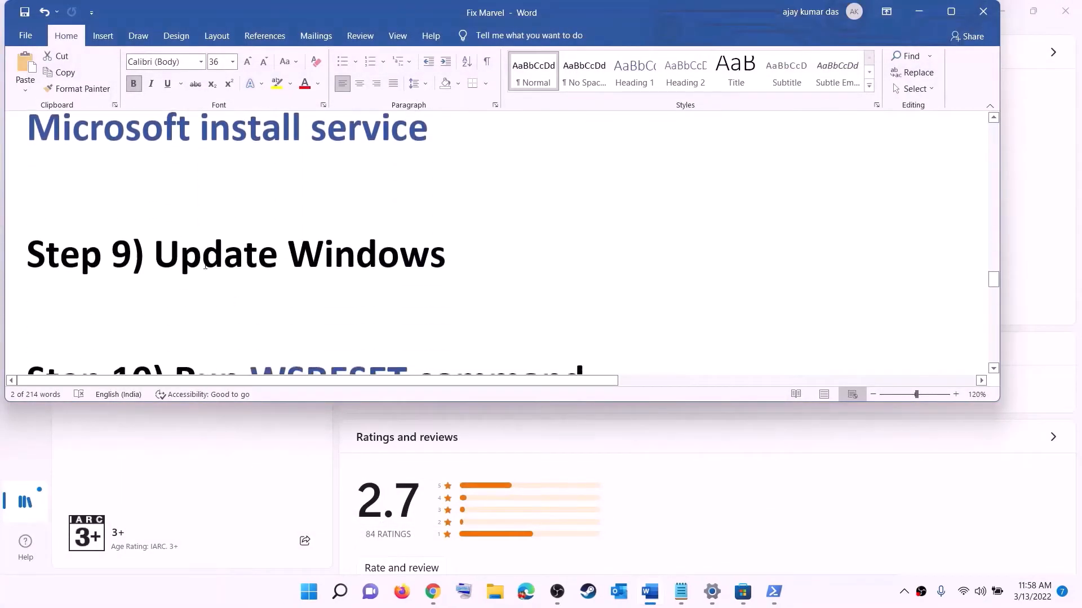
{"action": "left_click_drag", "start_coordinate": [156, 255], "coordinate": [524, 248]}
{"action": "left_click", "coordinate": [309, 592]}
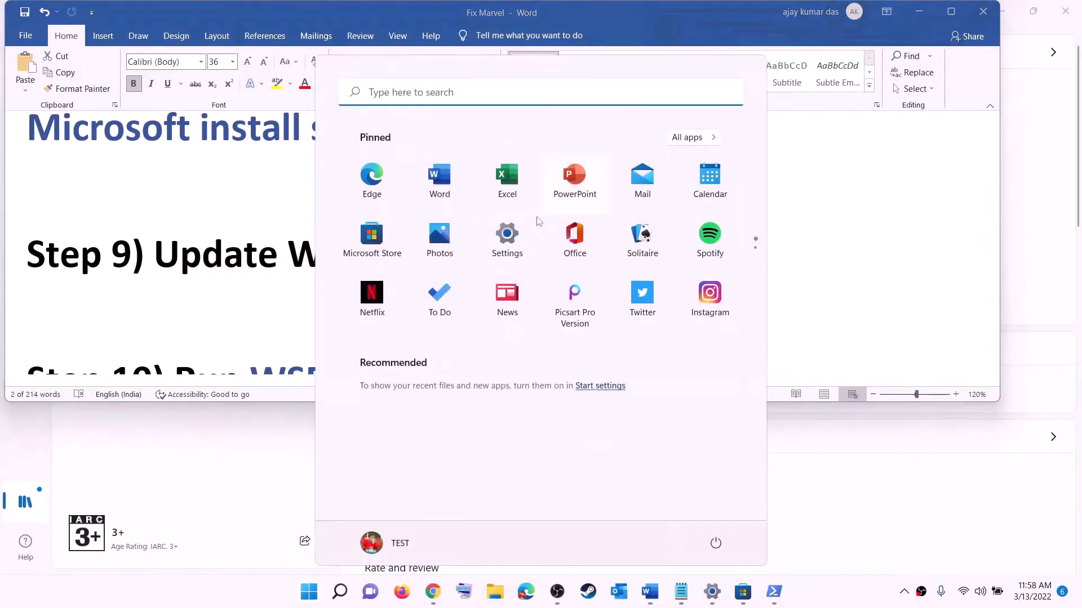
{"action": "left_click", "coordinate": [510, 256]}
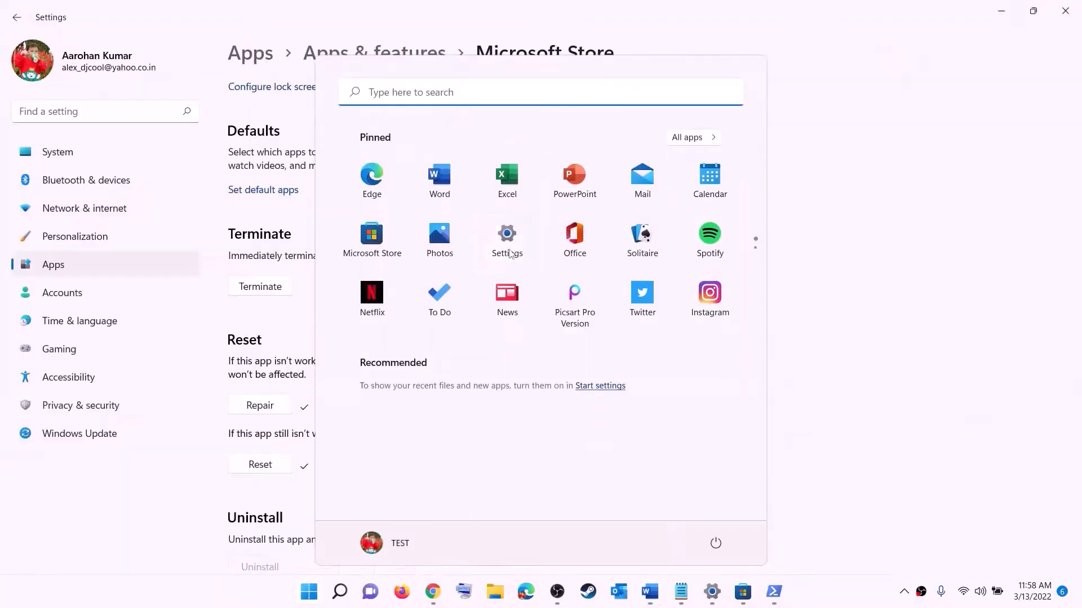
{"action": "left_click", "coordinate": [79, 432]}
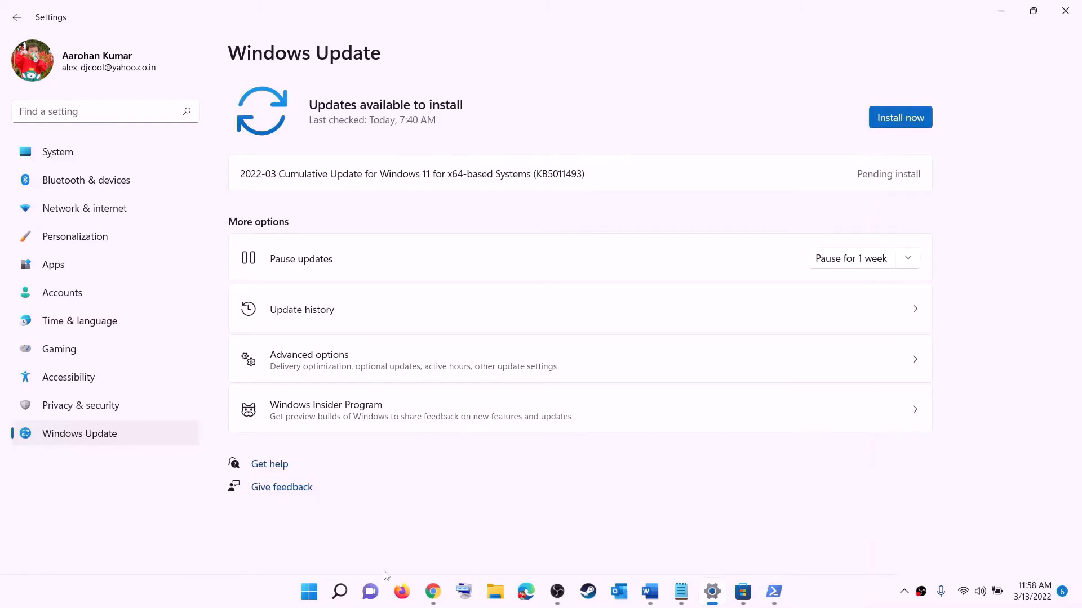
{"action": "left_click", "coordinate": [312, 593]}
{"action": "left_click", "coordinate": [715, 544]}
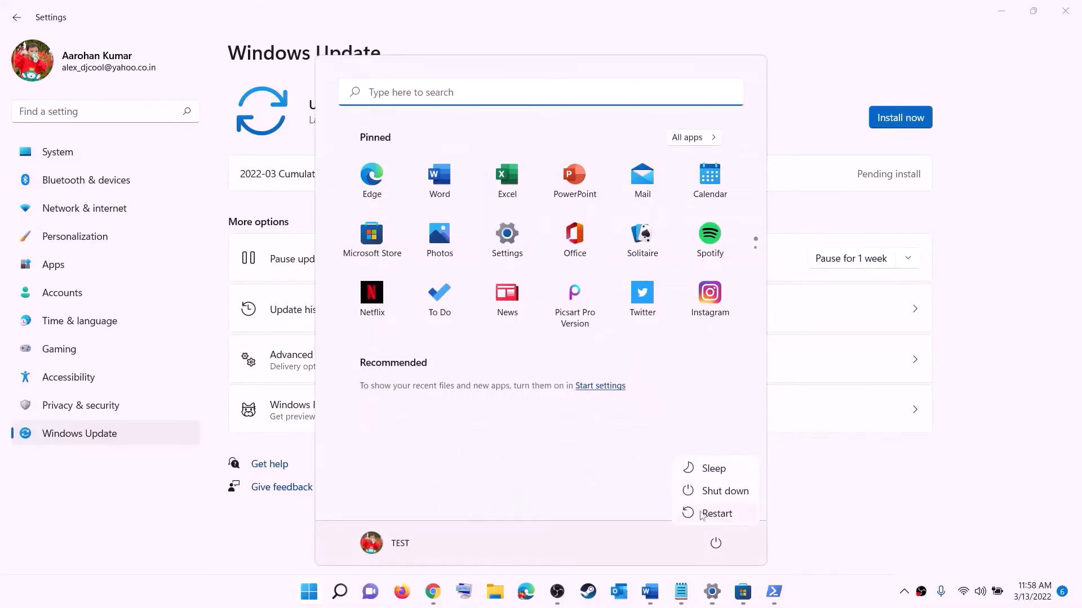
{"action": "key", "text": "Escape"}
{"action": "key", "text": "Escape"}
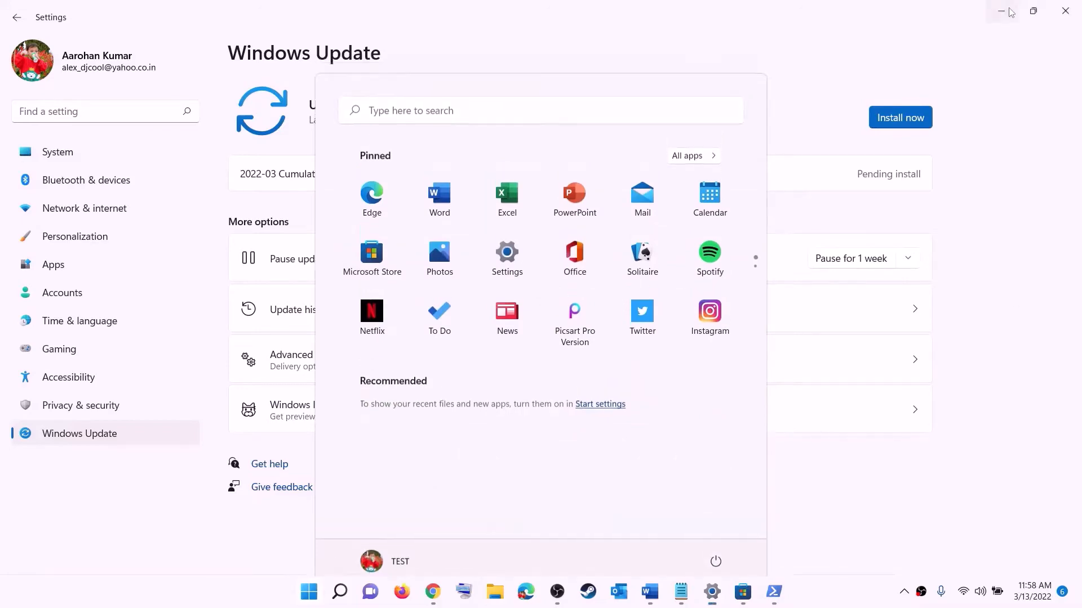
Step: Switch to the Word guide and copy the WSRESET command name from Step 10
{"action": "left_click", "coordinate": [650, 592]}
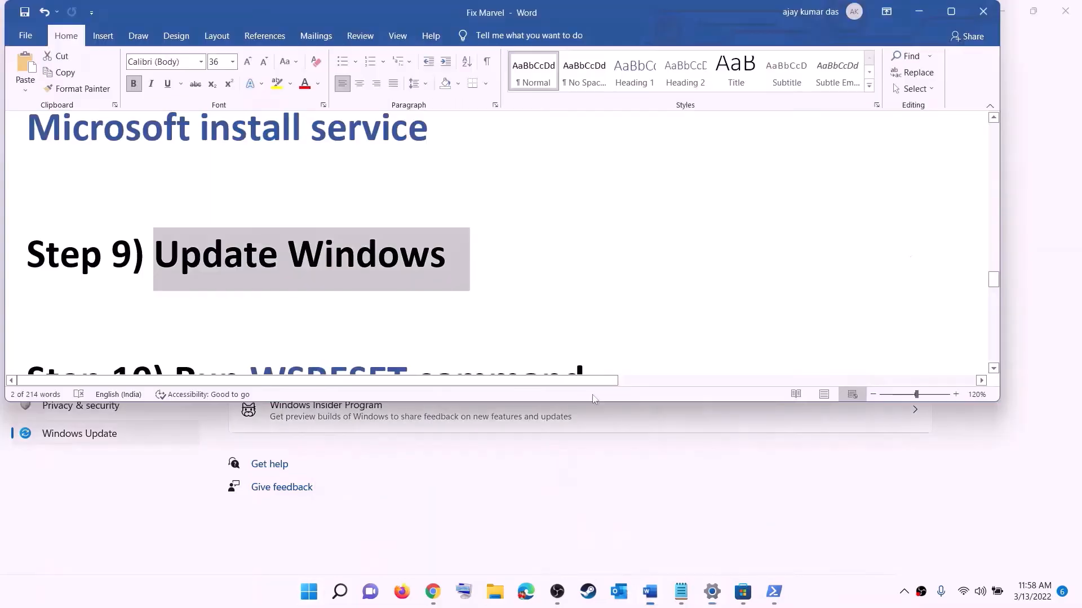
{"action": "scroll", "coordinate": [329, 265], "scroll_direction": "down", "scroll_amount": 3}
{"action": "double_click", "coordinate": [329, 266]}
{"action": "key", "text": "ctrl+c"}
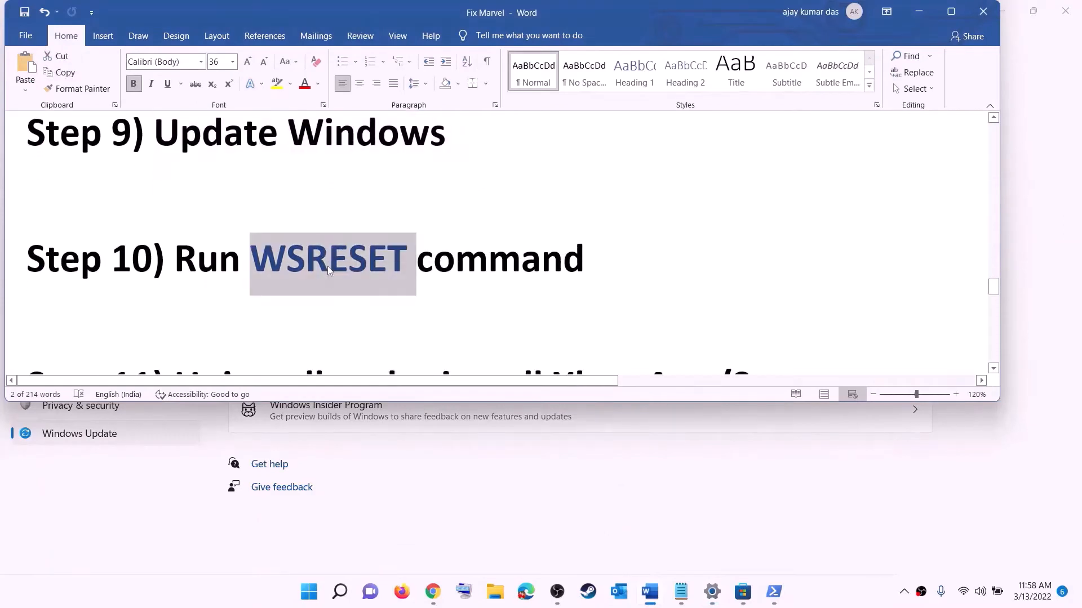
Step: Find WSRESET through Windows search, run the command, and move its console window aside while it works
{"action": "left_click", "coordinate": [307, 600]}
{"action": "key", "text": "ctrl+v"}
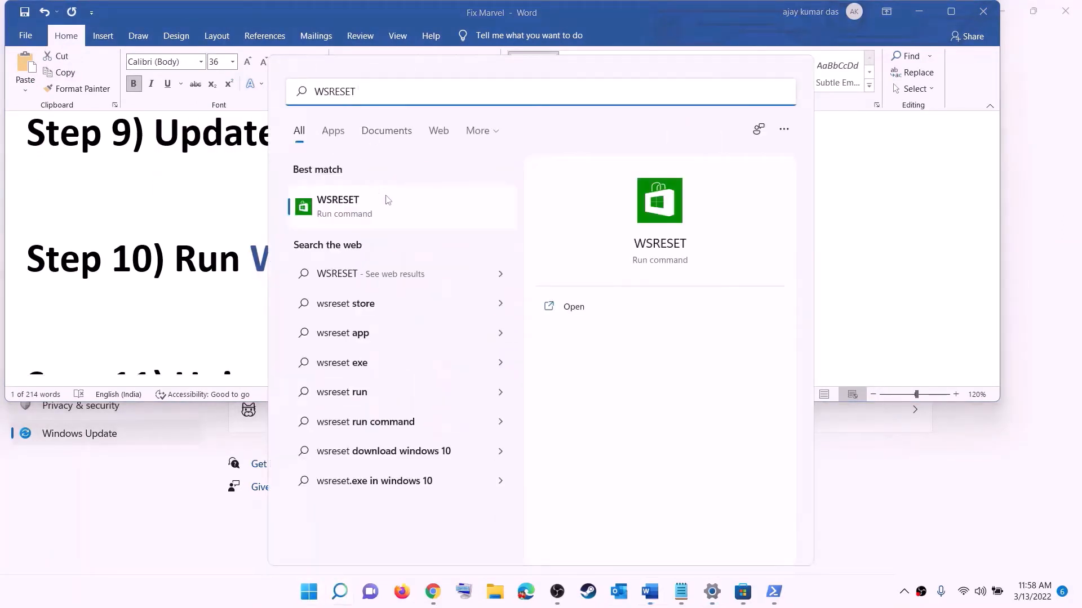
{"action": "left_click", "coordinate": [356, 215]}
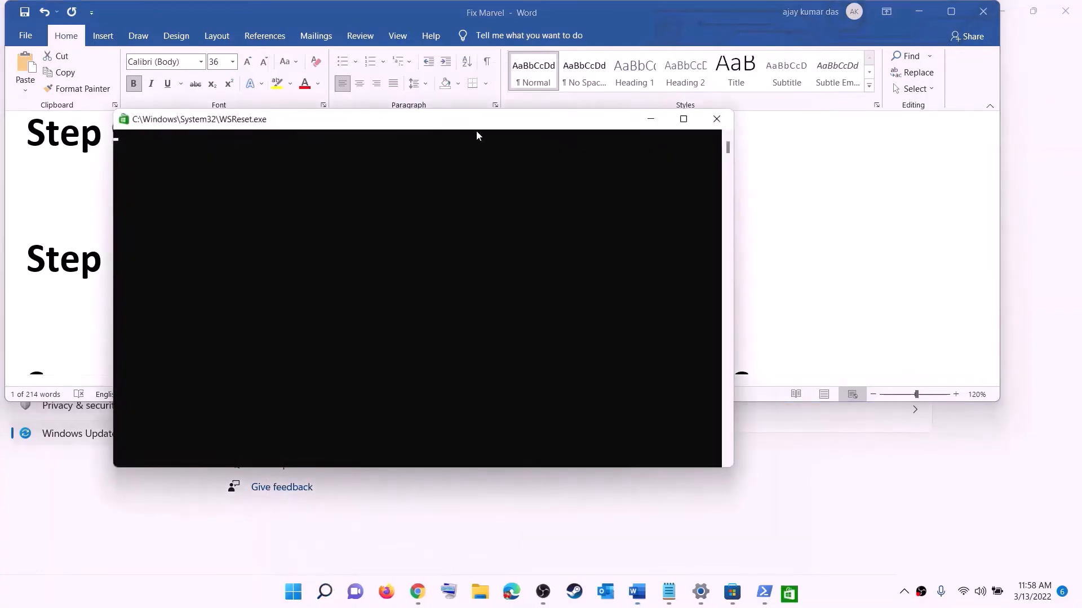
{"action": "left_click_drag", "start_coordinate": [475, 131], "coordinate": [627, 193]}
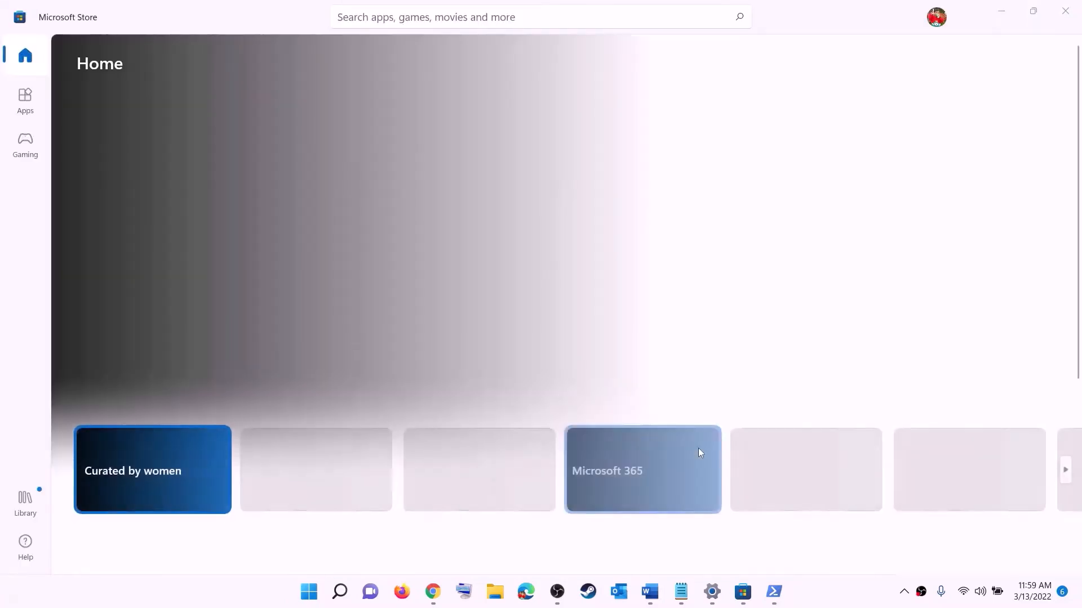
Step: Go to Step 11, Uninstall and reinstall Xbox App/Store, in the Word guide and look up the Xbox app through Windows search
{"action": "left_click", "coordinate": [649, 591]}
{"action": "scroll", "coordinate": [373, 282], "scroll_direction": "down", "scroll_amount": 3}
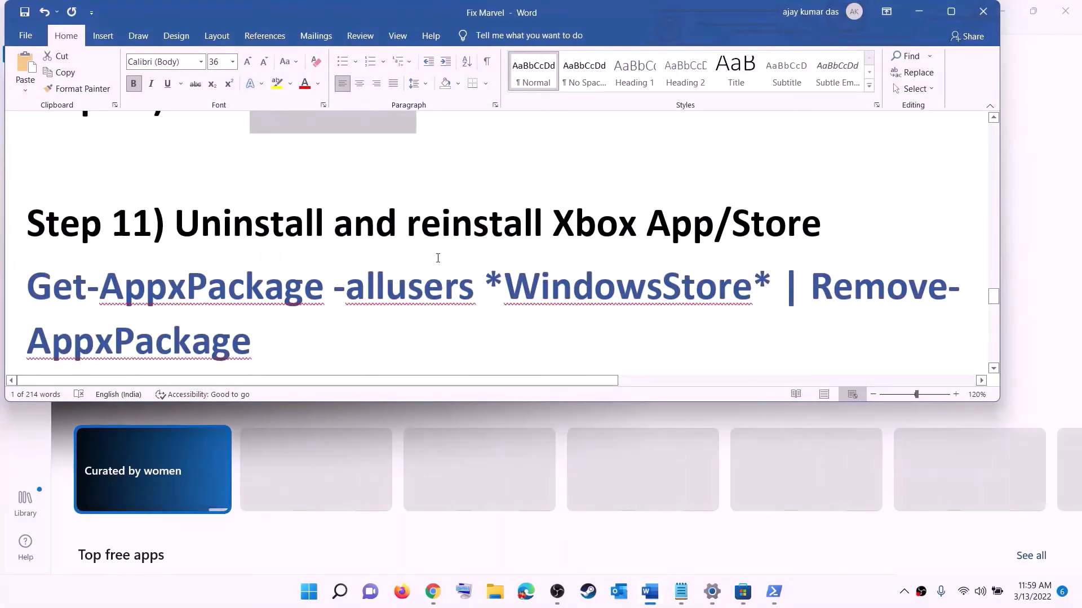
{"action": "scroll", "coordinate": [386, 277], "scroll_direction": "down", "scroll_amount": 1}
{"action": "left_click", "coordinate": [311, 602]}
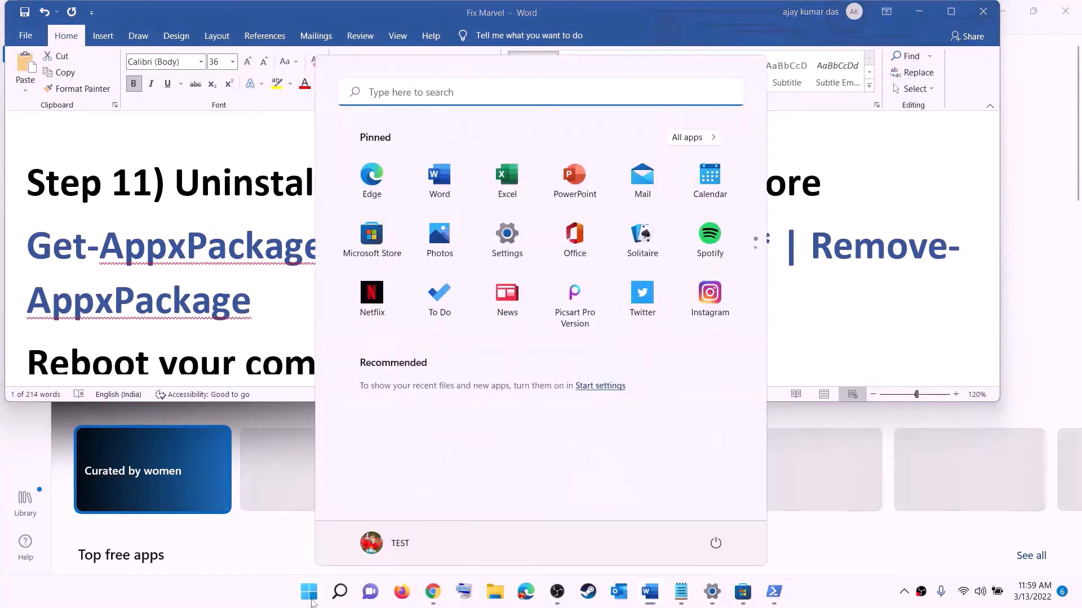
{"action": "type", "text": "xbo"}
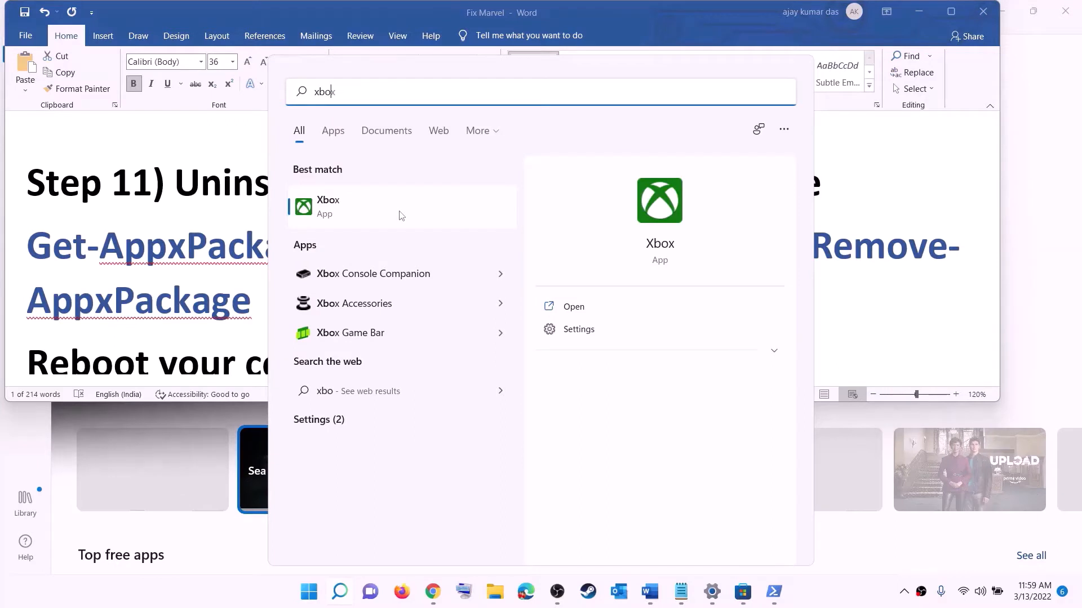
{"action": "type", "text": "x"}
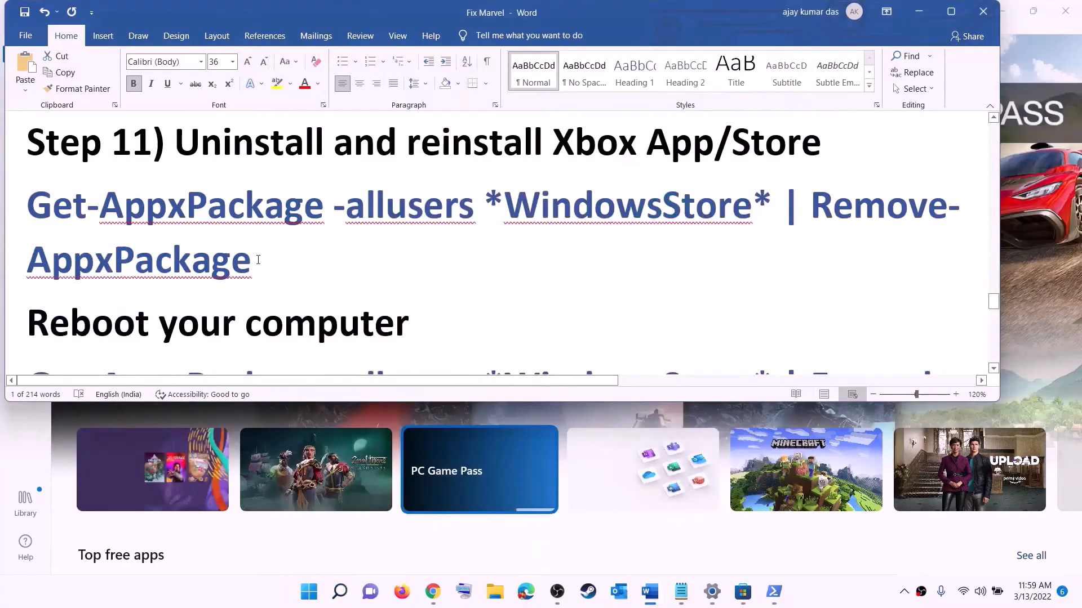
Step: Copy the WindowsStore Remove-AppxPackage command from Step 11 of the Word guide
{"action": "triple_click", "coordinate": [258, 260]}
{"action": "right_click", "coordinate": [107, 234]}
{"action": "left_click", "coordinate": [137, 258]}
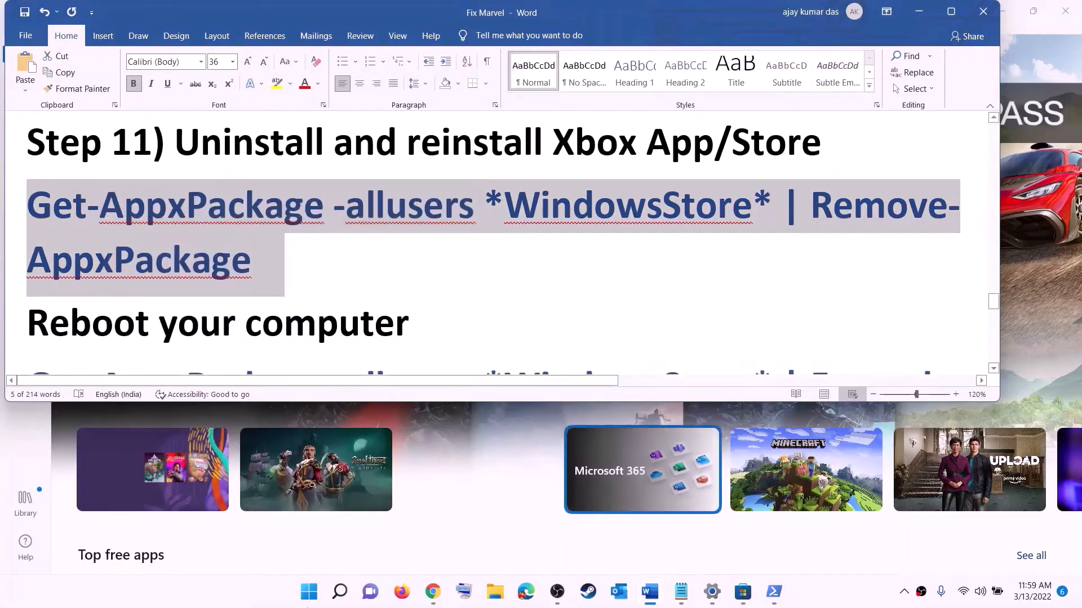
Step: Launch Windows PowerShell as administrator and run the copied command Get-AppxPackage -allusers *WindowsStore* | Remove-AppxPackage
{"action": "left_click", "coordinate": [312, 597]}
{"action": "type", "text": "powe"}
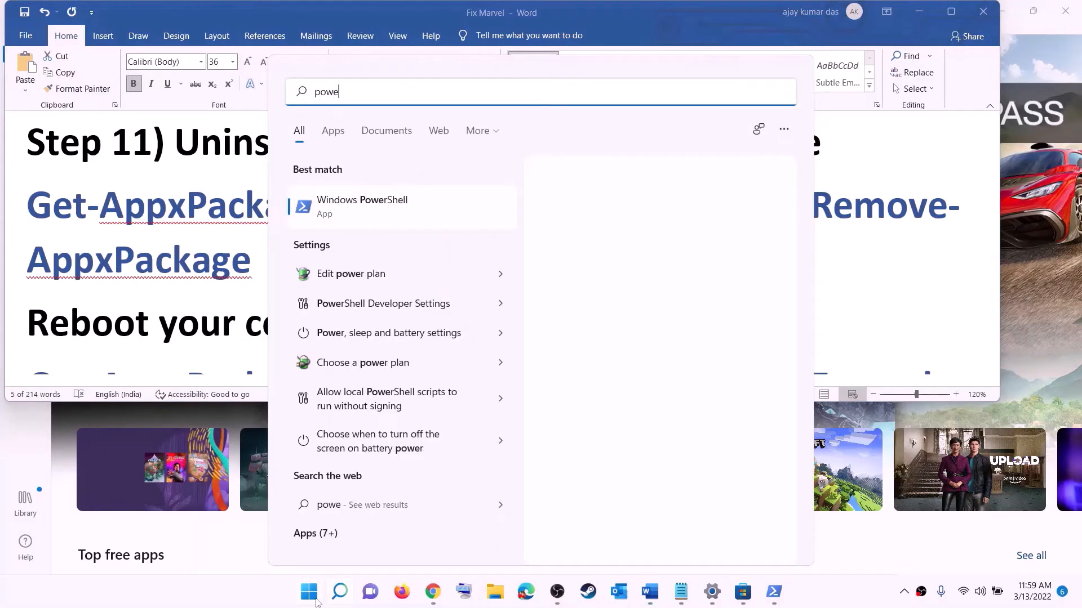
{"action": "type", "text": "rshel"}
{"action": "right_click", "coordinate": [366, 207]}
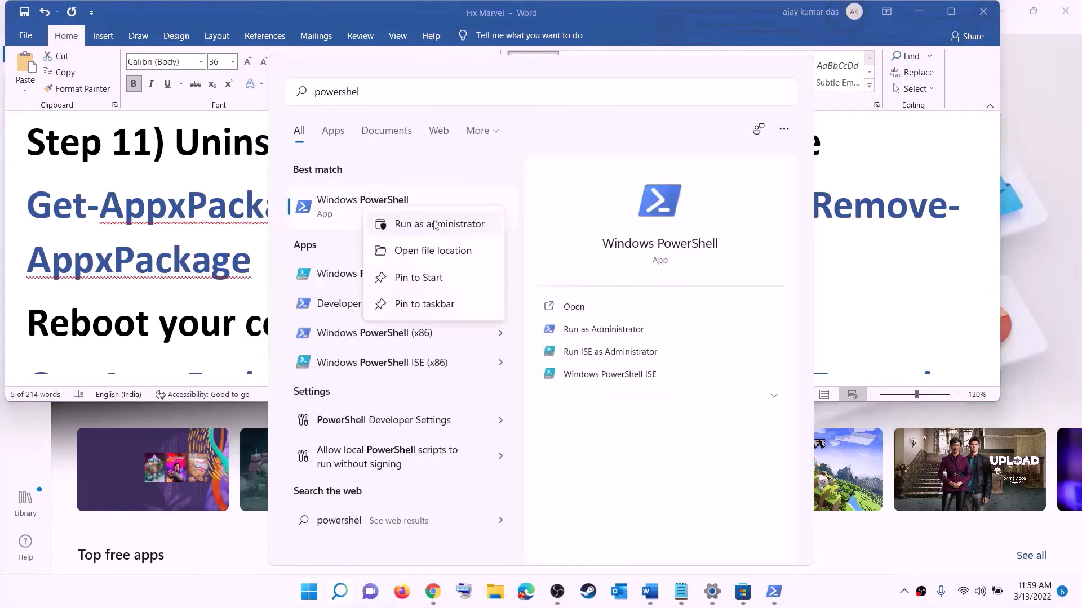
{"action": "left_click", "coordinate": [462, 225]}
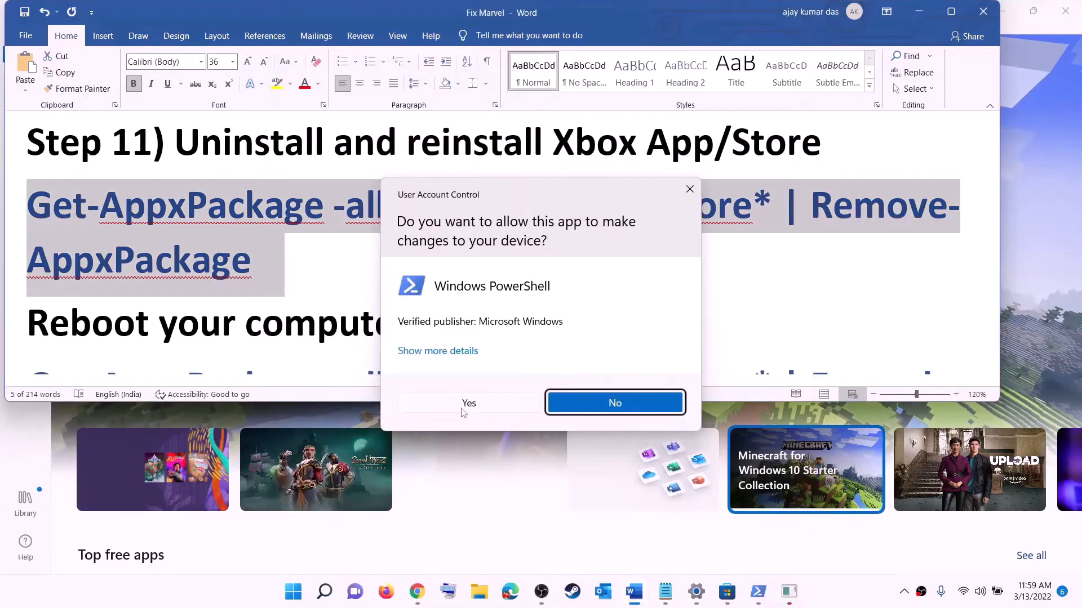
{"action": "left_click", "coordinate": [462, 411]}
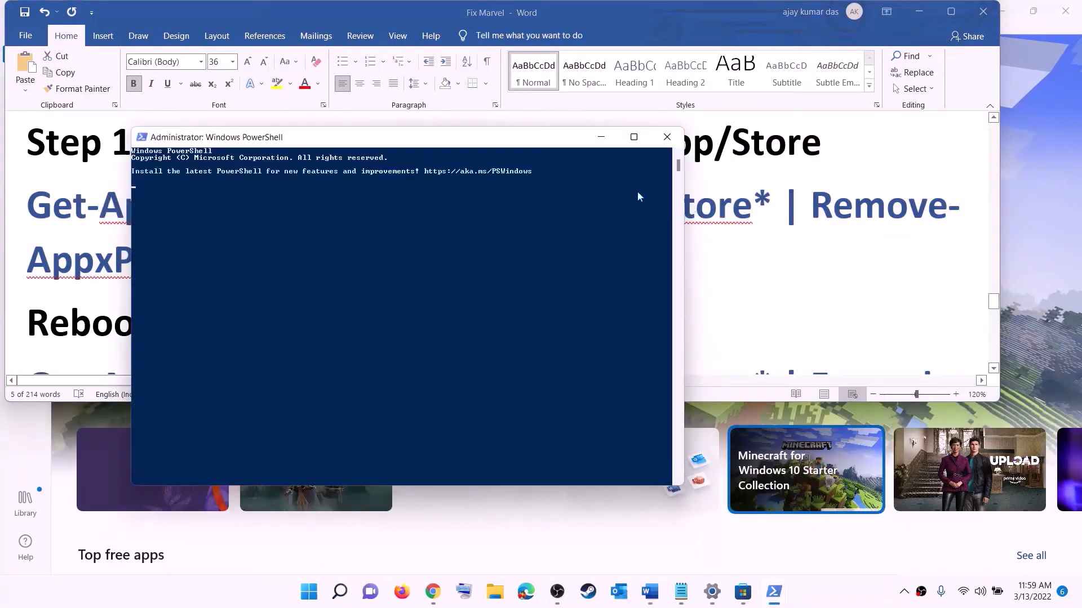
{"action": "right_click", "coordinate": [336, 206]}
{"action": "key", "text": "Return"}
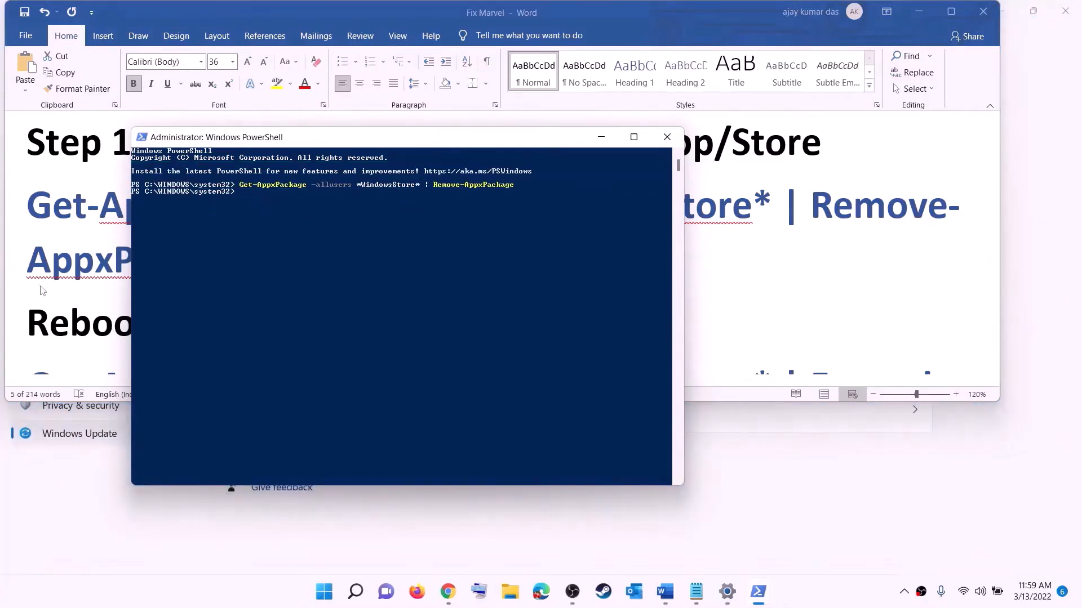
Step: Highlight the reboot instruction in the Word guide and look at the computer's power options
{"action": "left_click", "coordinate": [67, 300]}
{"action": "left_click_drag", "start_coordinate": [68, 299], "coordinate": [440, 287]}
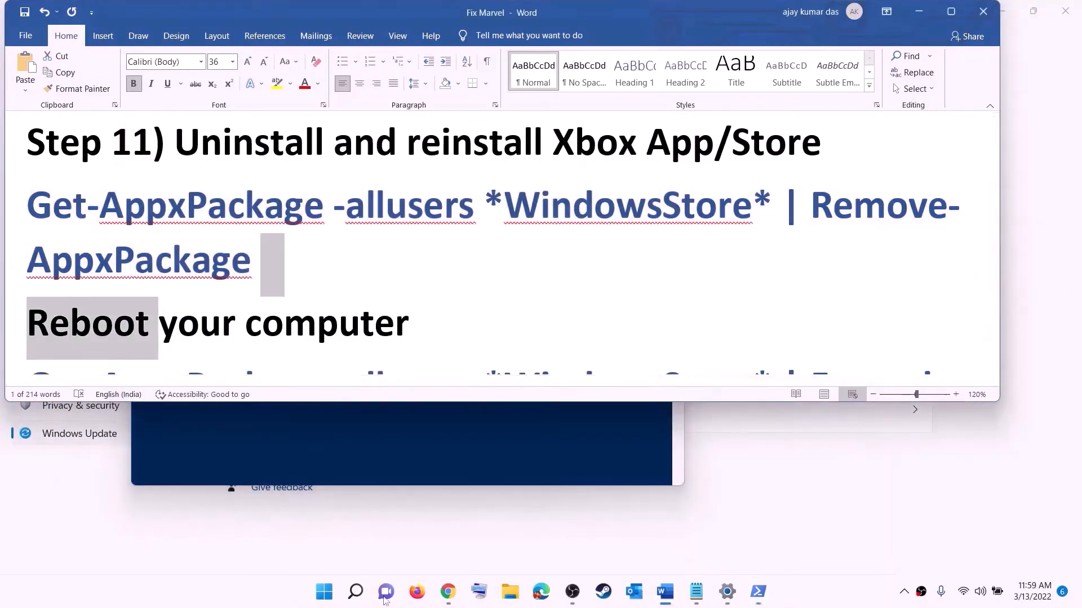
{"action": "left_click", "coordinate": [325, 598]}
{"action": "left_click", "coordinate": [717, 544]}
{"action": "left_click", "coordinate": [324, 593]}
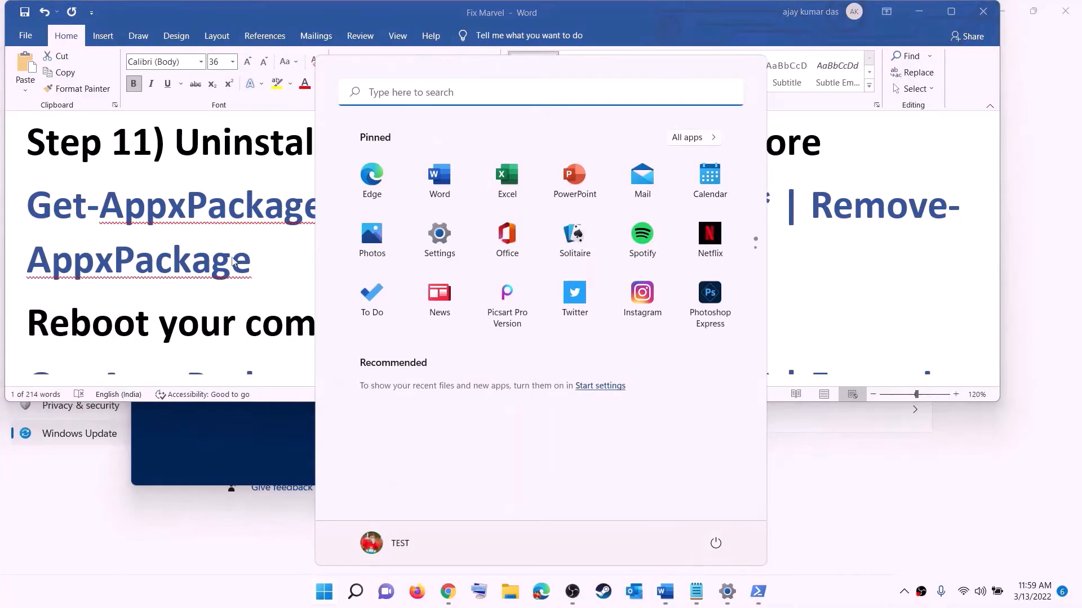
Step: Copy the WindowsStore Add-AppxPackage re-registration command below the reboot instruction in the Word guide
{"action": "scroll", "coordinate": [317, 253], "scroll_direction": "down", "scroll_amount": 2}
{"action": "scroll", "coordinate": [317, 253], "scroll_direction": "down", "scroll_amount": 1}
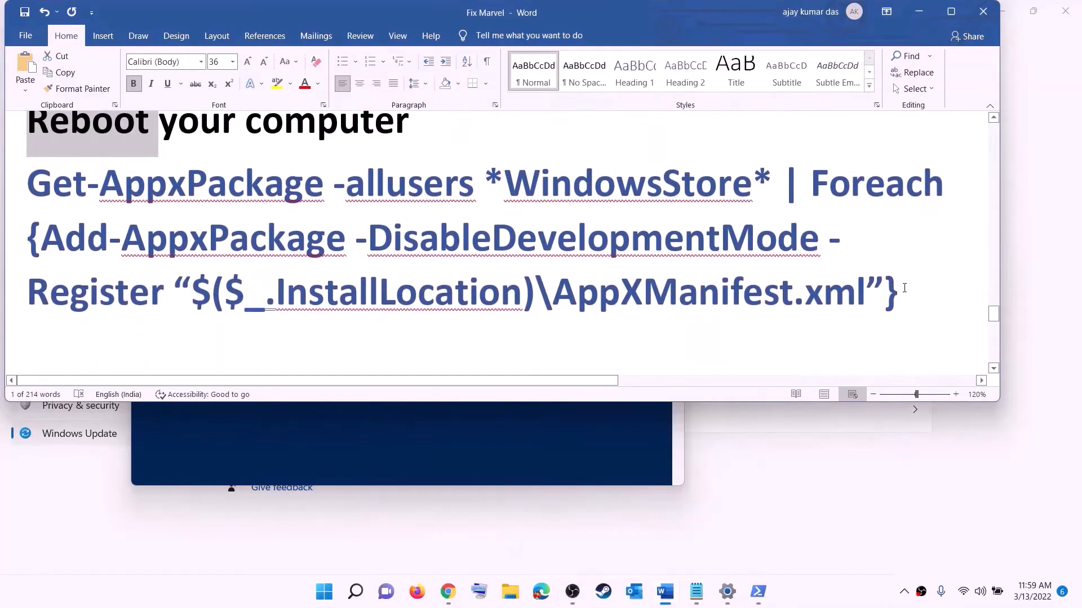
{"action": "left_click_drag", "start_coordinate": [902, 290], "coordinate": [28, 186]}
{"action": "right_click", "coordinate": [184, 218]}
{"action": "left_click", "coordinate": [222, 248]}
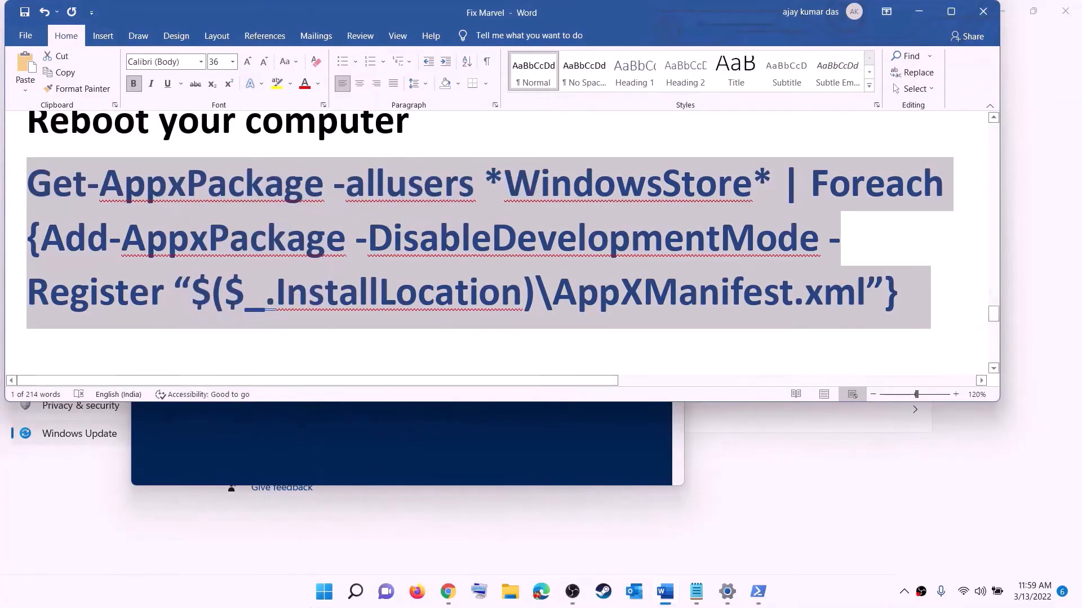
Step: Launch another Windows PowerShell window as administrator, move it aside, and run the copied WindowsStore re-registration command
{"action": "left_click", "coordinate": [325, 596]}
{"action": "type", "text": "p"}
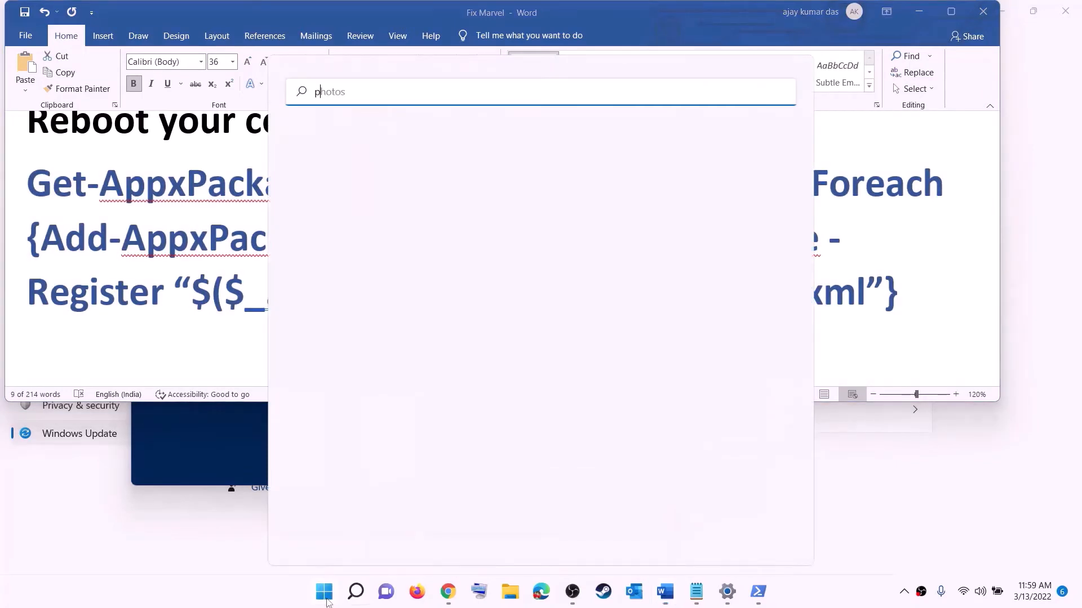
{"action": "type", "text": "owershell"}
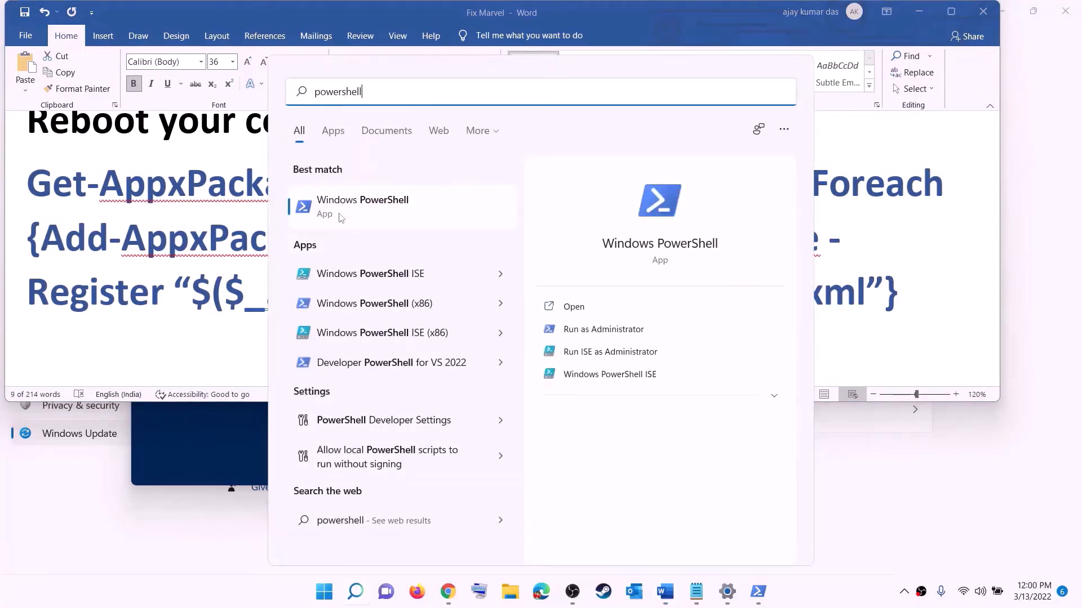
{"action": "right_click", "coordinate": [356, 221]}
{"action": "left_click", "coordinate": [440, 238]}
{"action": "left_click", "coordinate": [491, 405]}
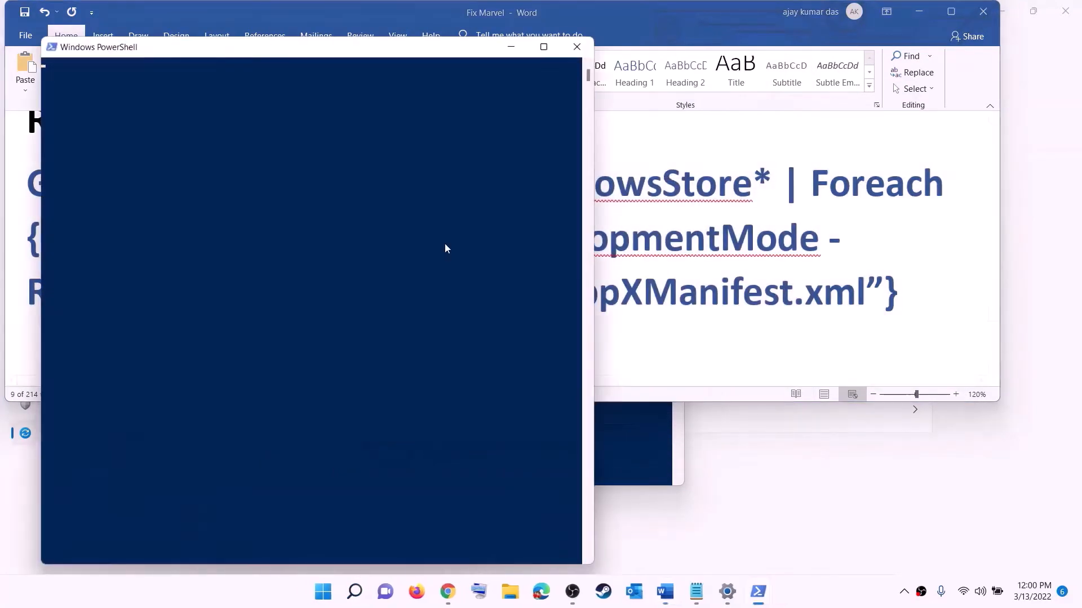
{"action": "left_click_drag", "start_coordinate": [383, 53], "coordinate": [515, 121]}
{"action": "key", "text": "ctrl+v"}
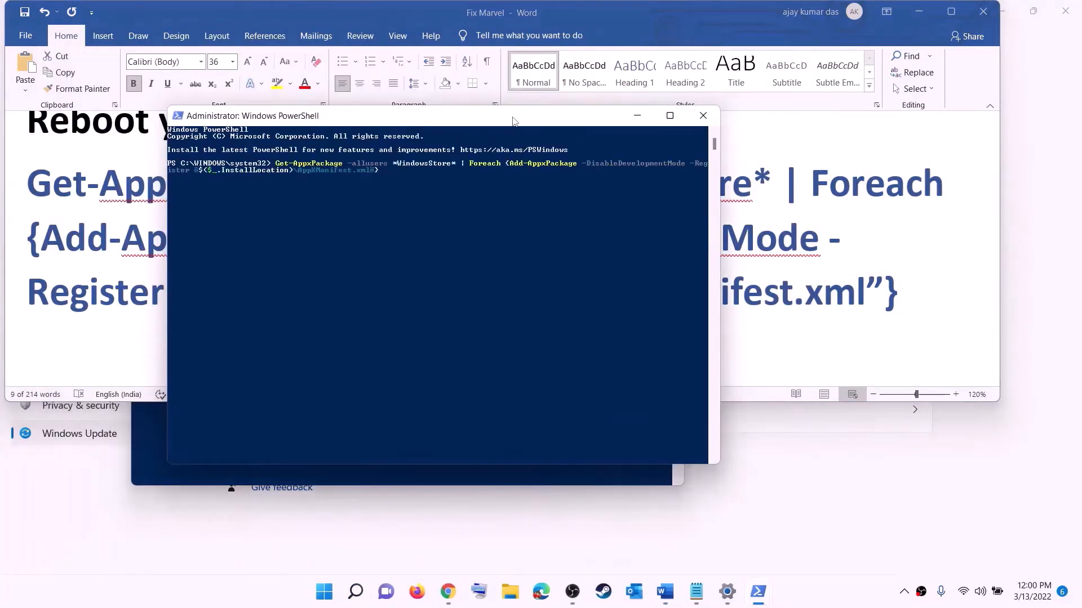
{"action": "key", "text": "Return"}
Step: Find the Microsoft Store through Windows search and launch it
{"action": "left_click", "coordinate": [334, 599]}
{"action": "type", "text": "s"}
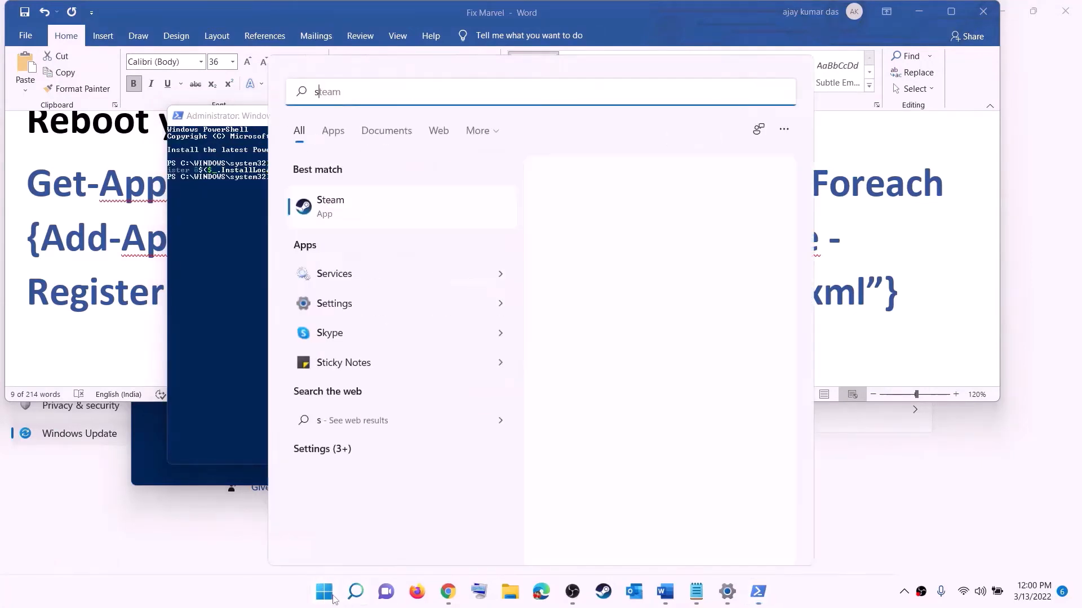
{"action": "type", "text": "tore"}
{"action": "left_click", "coordinate": [338, 197]}
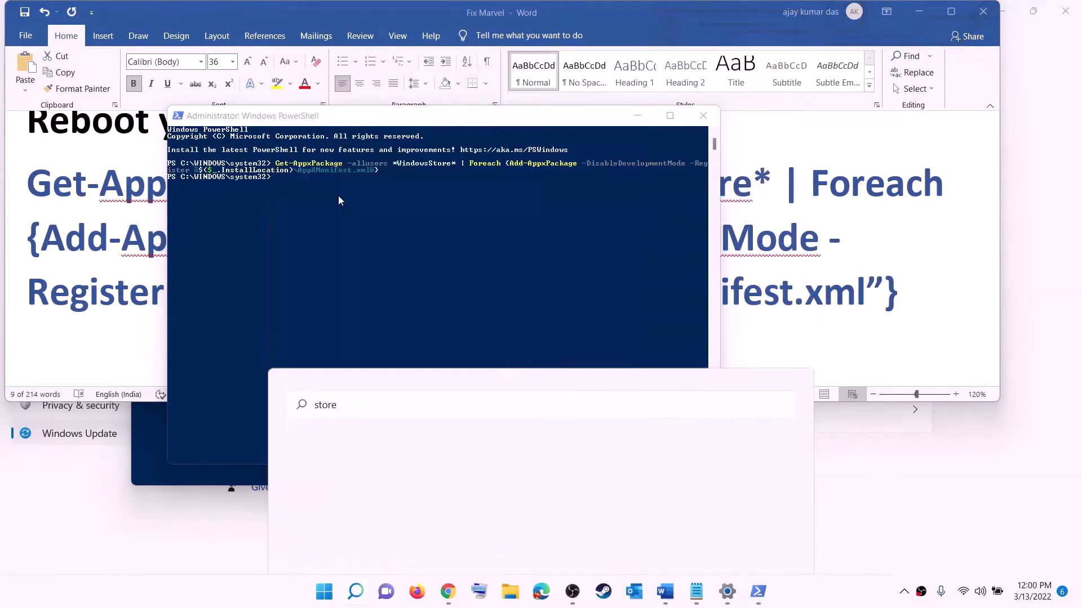
{"action": "left_click", "coordinate": [761, 11]}
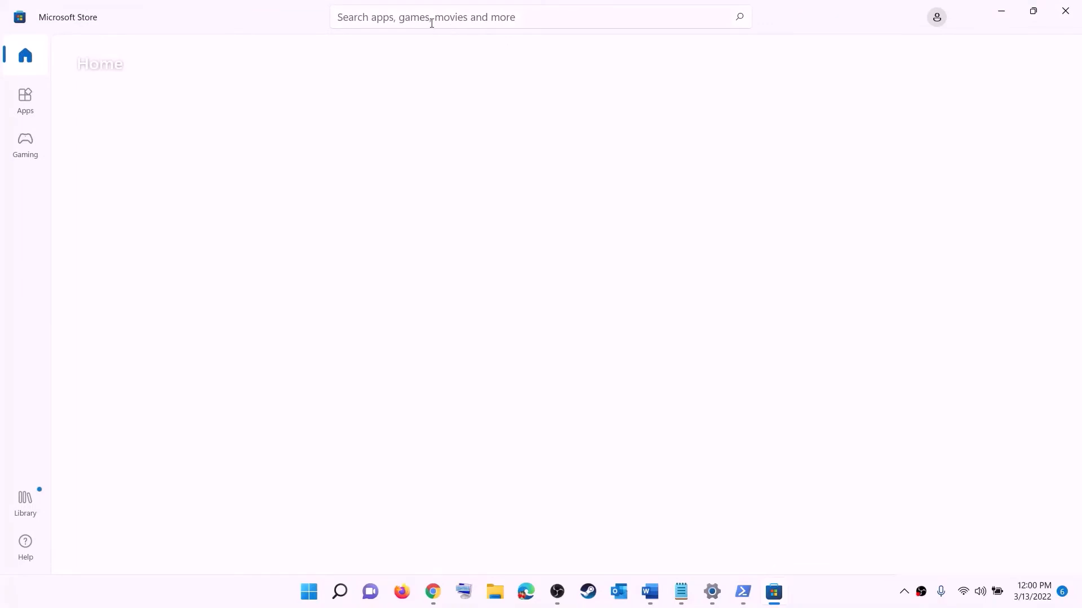
Step: Search the Microsoft Store for xbox and open the Xbox app's page
{"action": "left_click", "coordinate": [406, 17]}
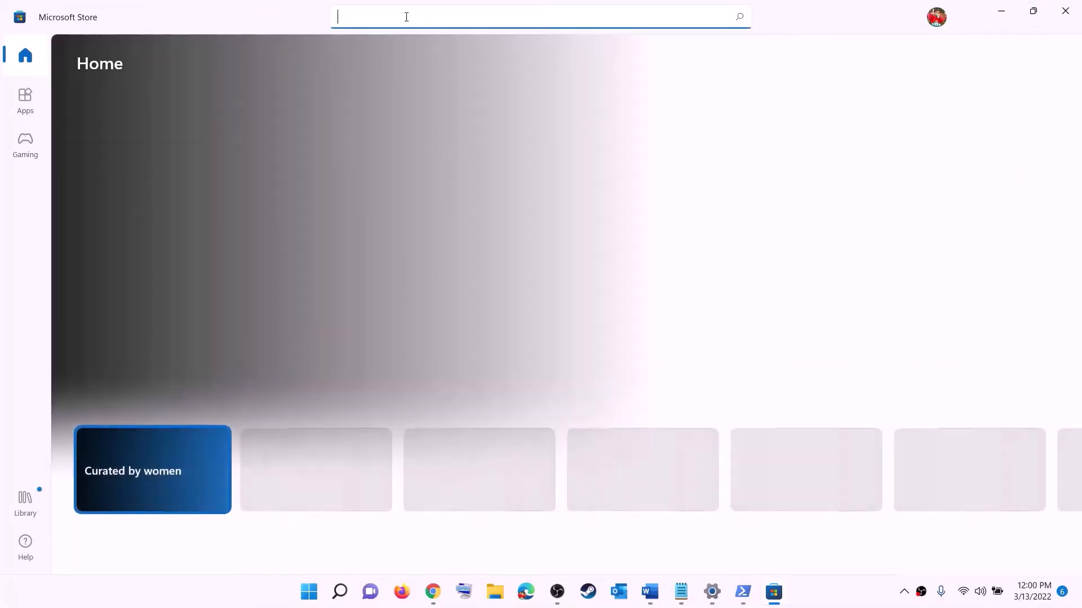
{"action": "type", "text": "xbo"}
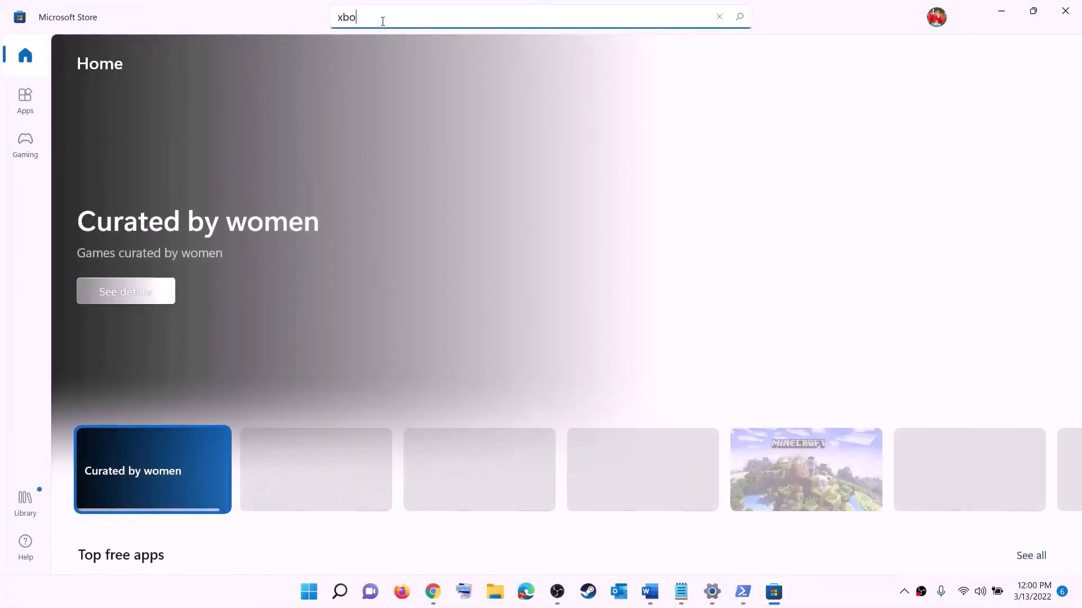
{"action": "type", "text": "x"}
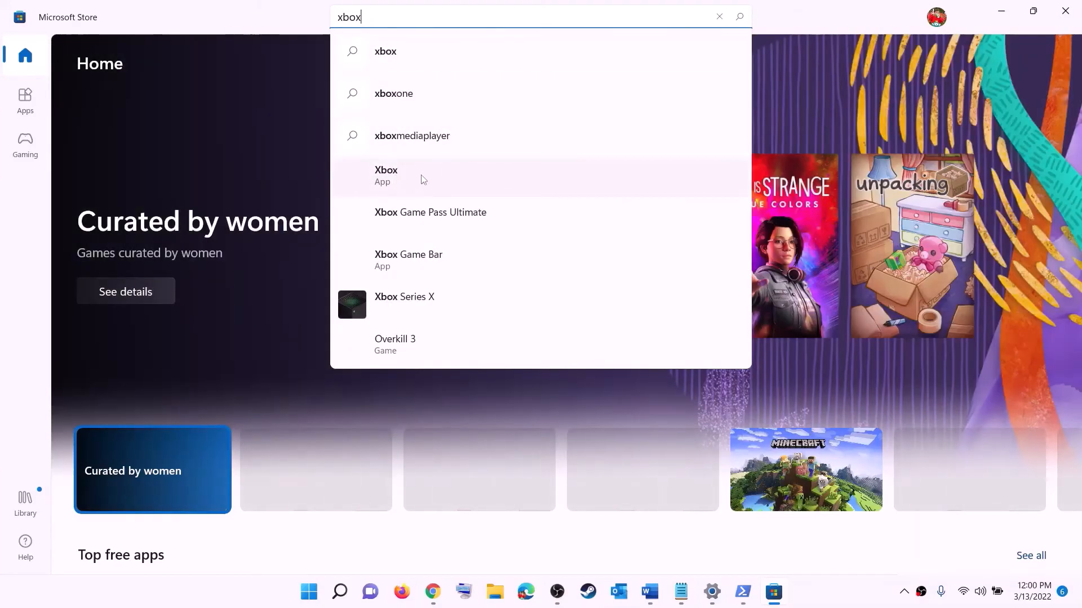
{"action": "left_click", "coordinate": [407, 179]}
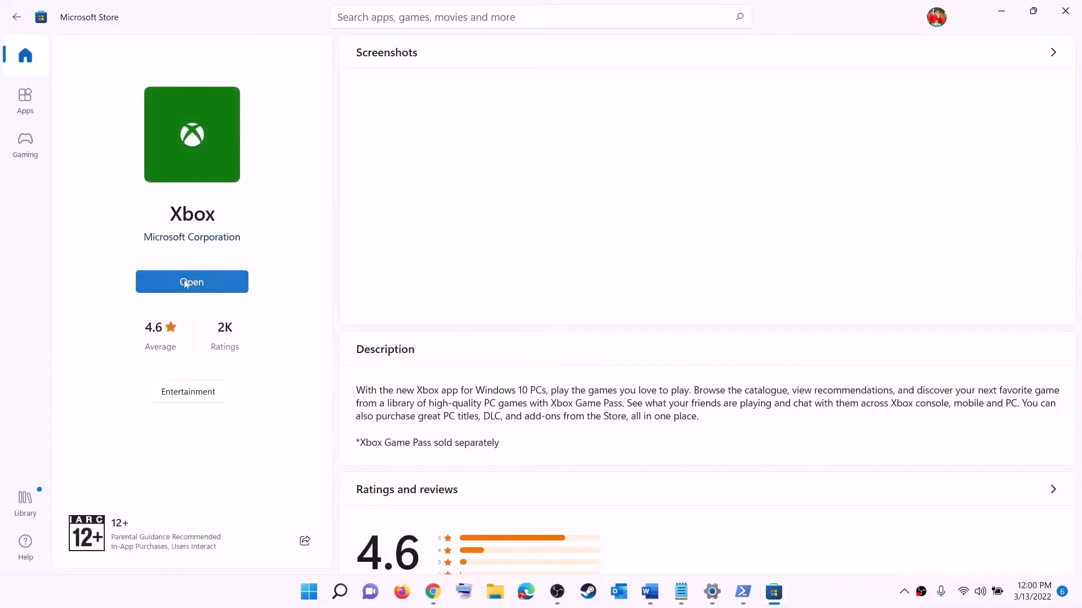
Step: Go to Step 12 in the Word guide and highlight its advice on installing to the C drive or a different drive
{"action": "left_click", "coordinate": [650, 592]}
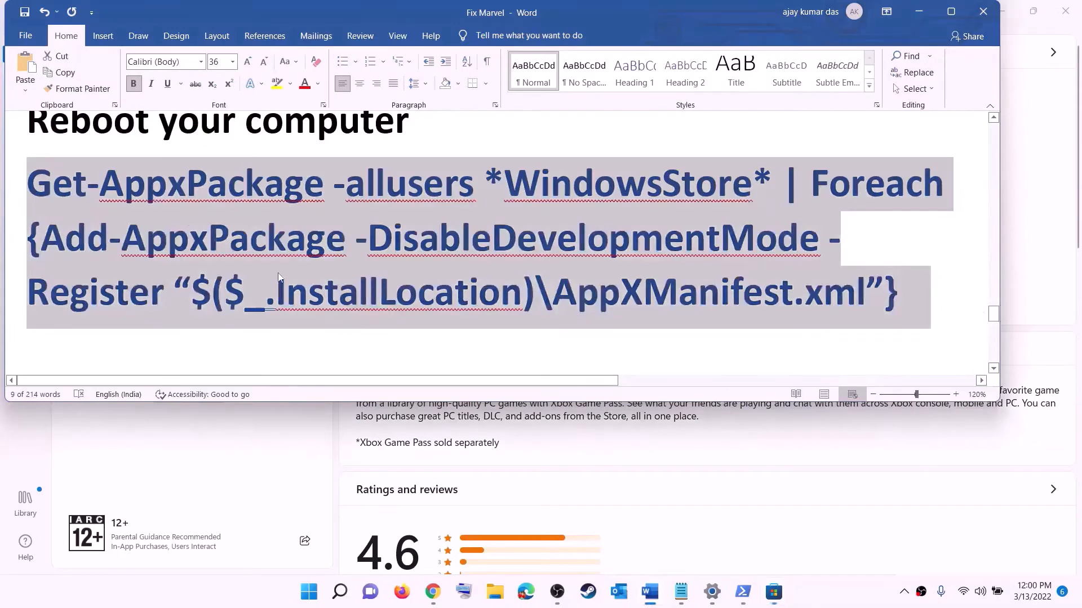
{"action": "scroll", "coordinate": [278, 276], "scroll_direction": "down", "scroll_amount": 4}
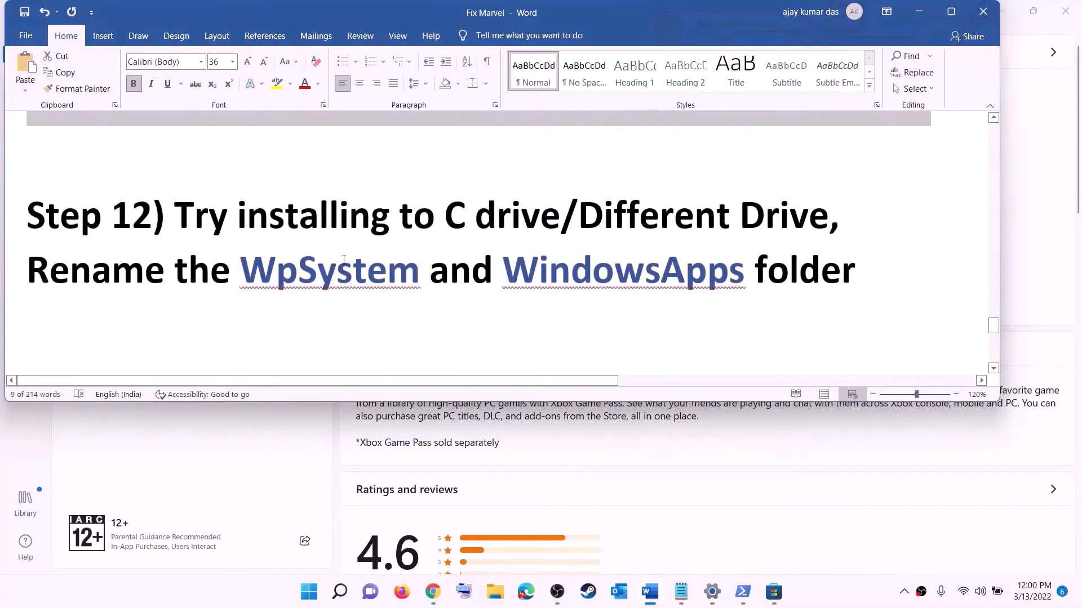
{"action": "left_click_drag", "start_coordinate": [154, 220], "coordinate": [740, 219]}
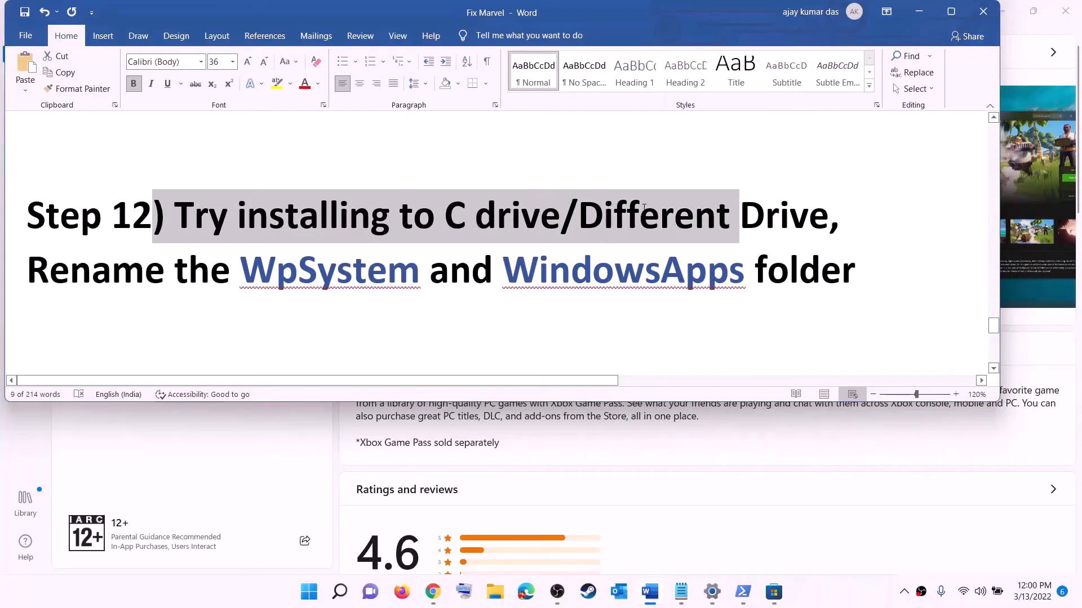
{"action": "left_click", "coordinate": [475, 228]}
{"action": "double_click", "coordinate": [456, 218]}
{"action": "left_click_drag", "start_coordinate": [580, 217], "coordinate": [808, 217]}
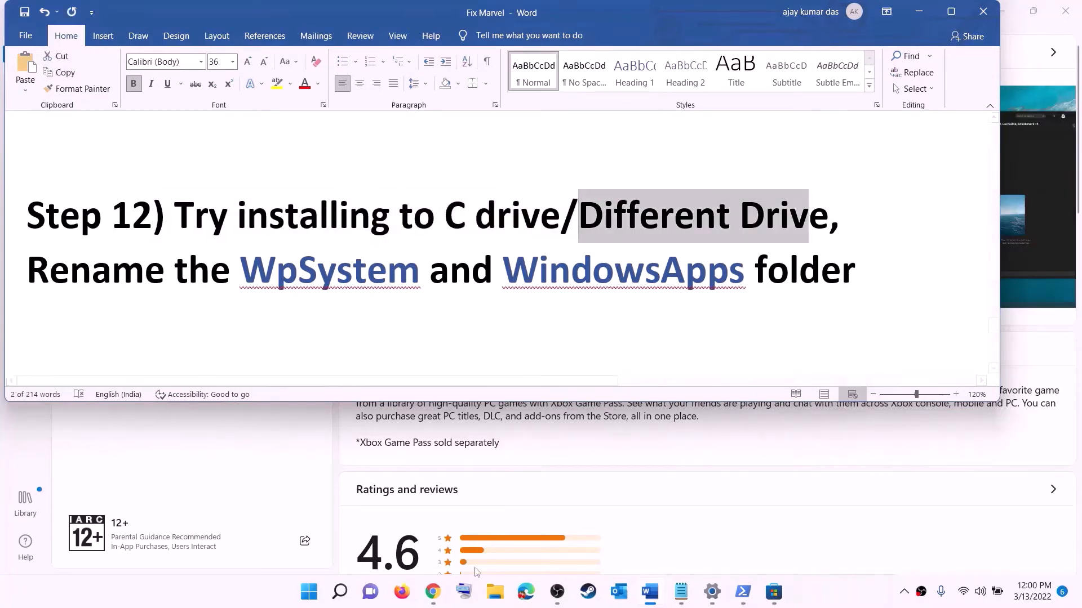
Step: Open the Where new content is saved page from the advanced storage settings in Windows Settings
{"action": "left_click", "coordinate": [309, 593]}
{"action": "left_click", "coordinate": [515, 242]}
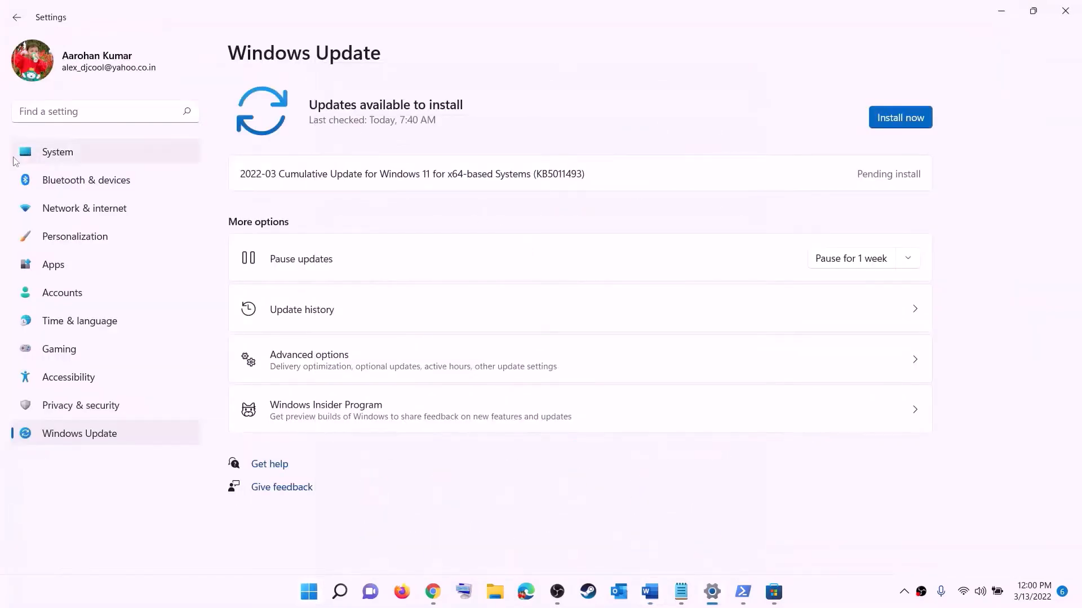
{"action": "left_click", "coordinate": [63, 152]}
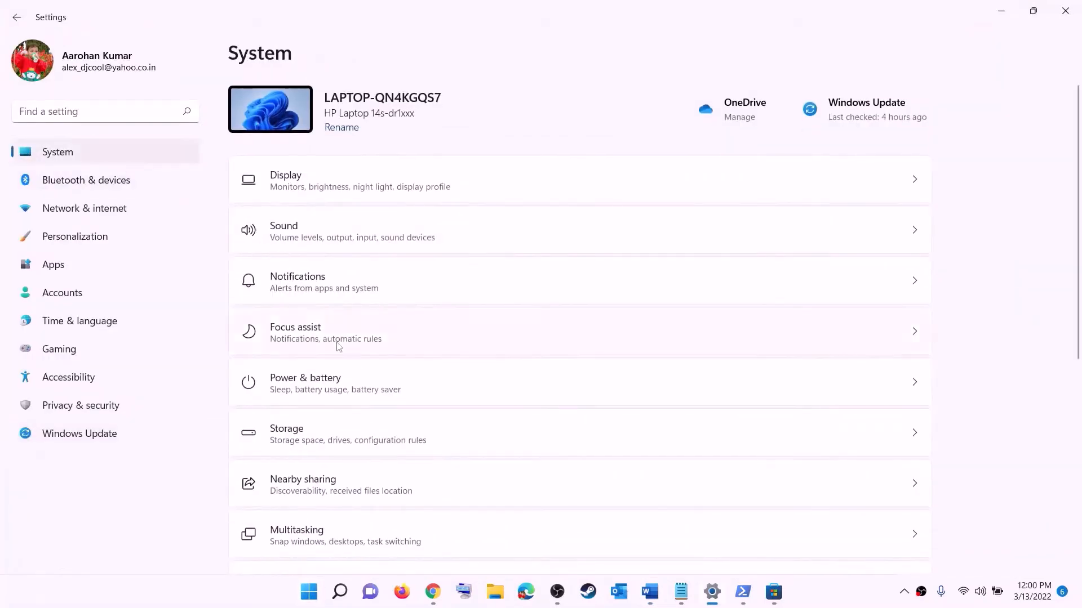
{"action": "scroll", "coordinate": [245, 285], "scroll_direction": "down", "scroll_amount": 3}
{"action": "left_click", "coordinate": [289, 299]}
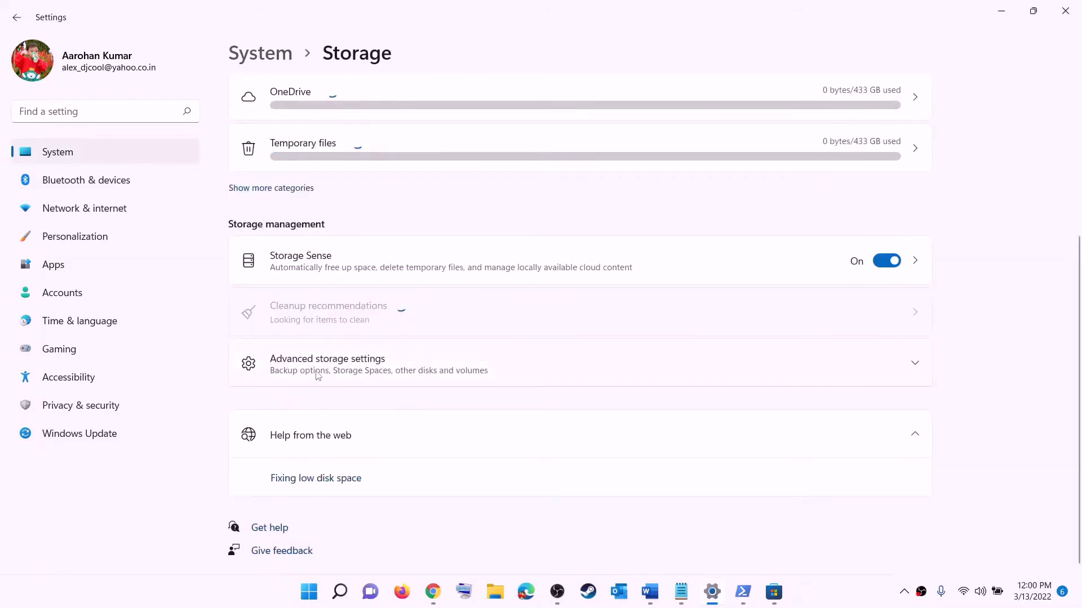
{"action": "left_click", "coordinate": [344, 371]}
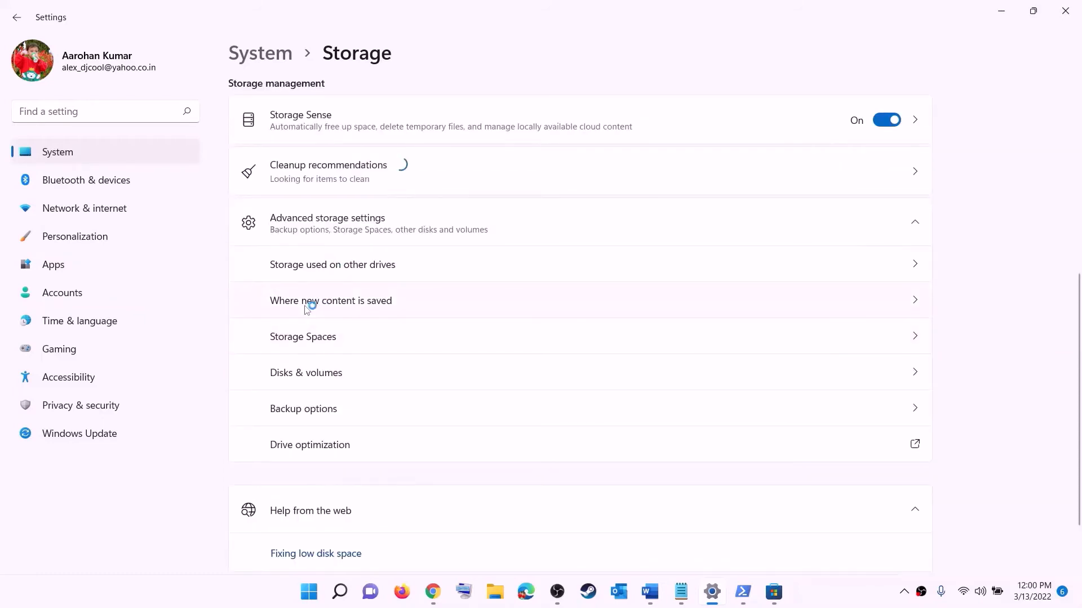
{"action": "left_click", "coordinate": [350, 302]}
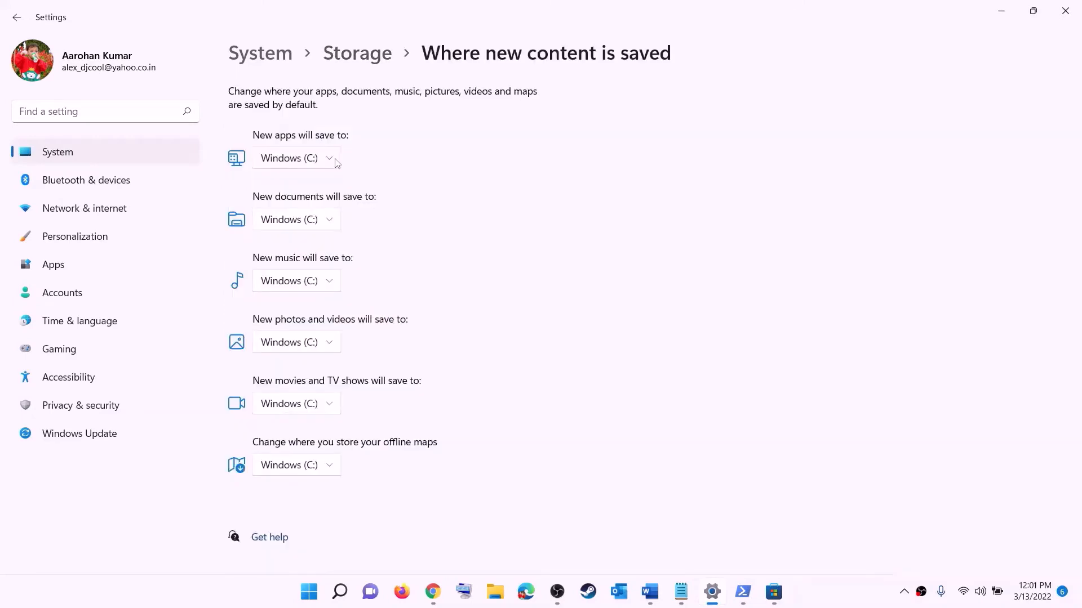
Step: Review the drive choices for saving new apps and close Settings
{"action": "left_click", "coordinate": [332, 160]}
{"action": "left_click", "coordinate": [331, 172]}
{"action": "left_click", "coordinate": [332, 163]}
{"action": "left_click", "coordinate": [357, 172]}
{"action": "left_click", "coordinate": [332, 164]}
{"action": "left_click", "coordinate": [287, 161]}
{"action": "left_click", "coordinate": [1061, 14]}
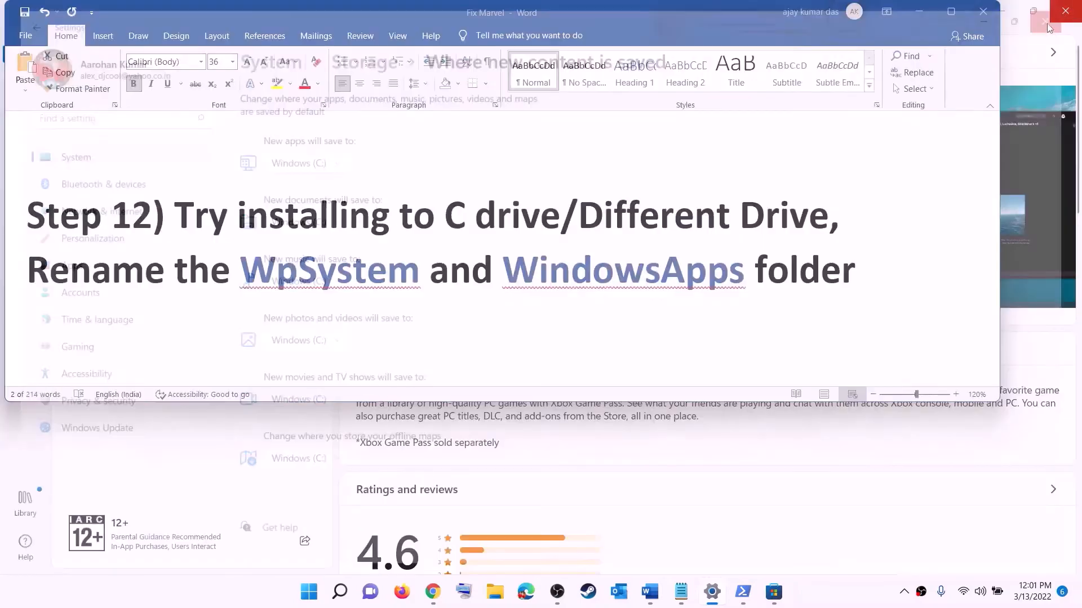
Step: Highlight the Step 12 advice in the Word guide on renaming the WpSystem and WindowsApps folders
{"action": "left_click_drag", "start_coordinate": [37, 264], "coordinate": [644, 276]}
{"action": "left_click_drag", "start_coordinate": [731, 286], "coordinate": [856, 276]}
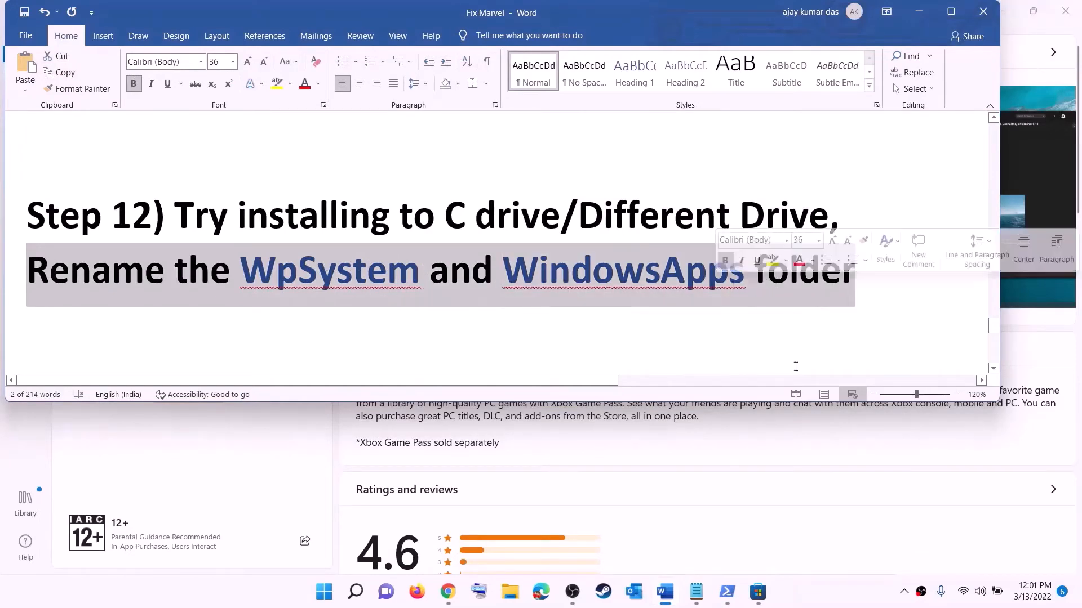
{"action": "left_click", "coordinate": [868, 276]}
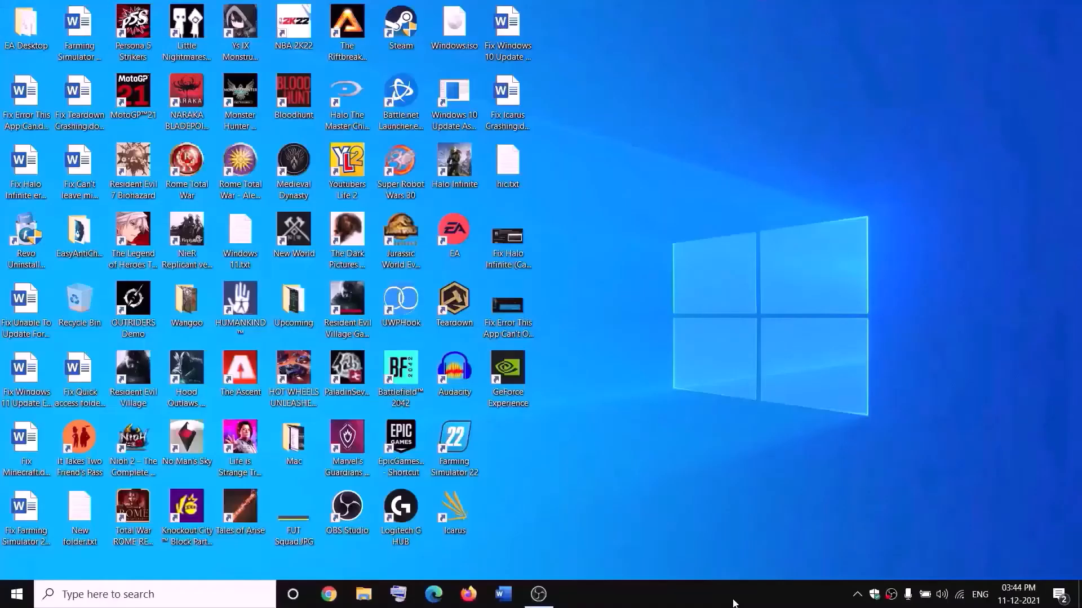
Step: Open the New Volume (D:) drive in File Explorer and locate the WpSystem folder
{"action": "left_click", "coordinate": [371, 589]}
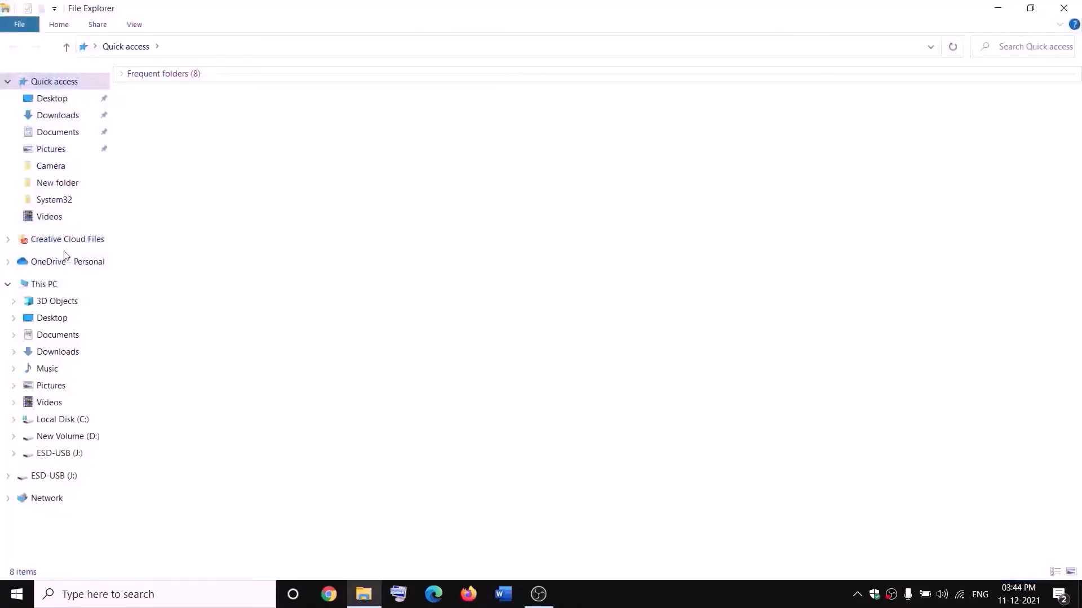
{"action": "left_click", "coordinate": [56, 292]}
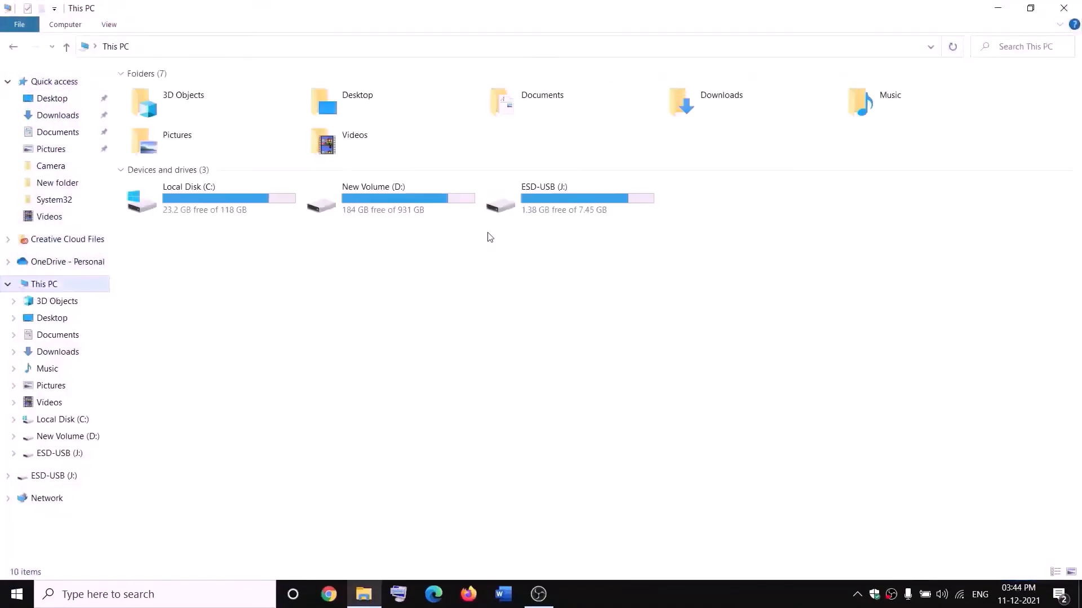
{"action": "double_click", "coordinate": [403, 213]}
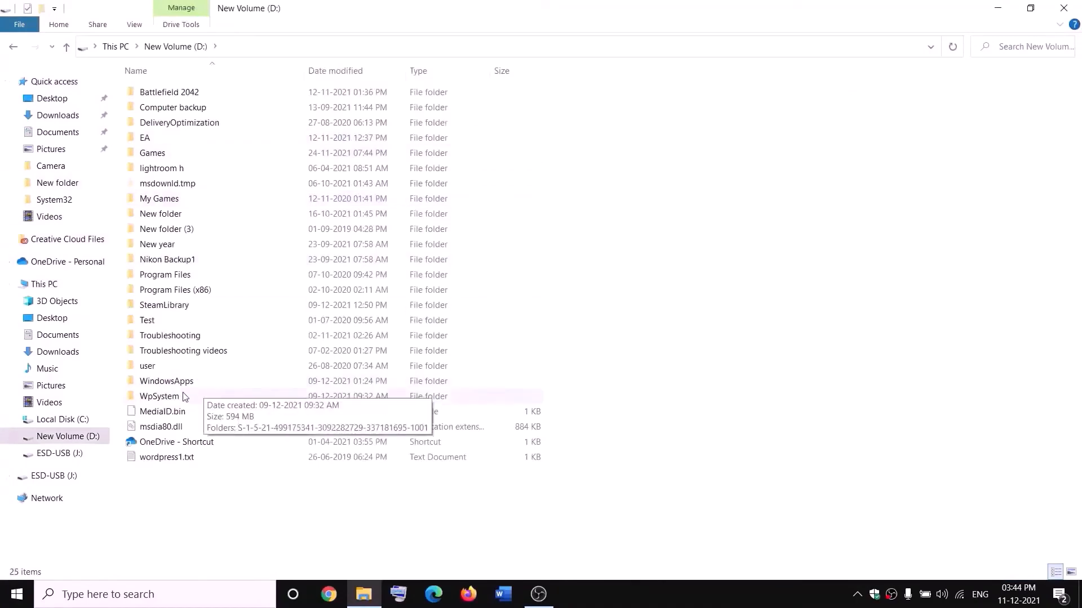
{"action": "left_click", "coordinate": [235, 399]}
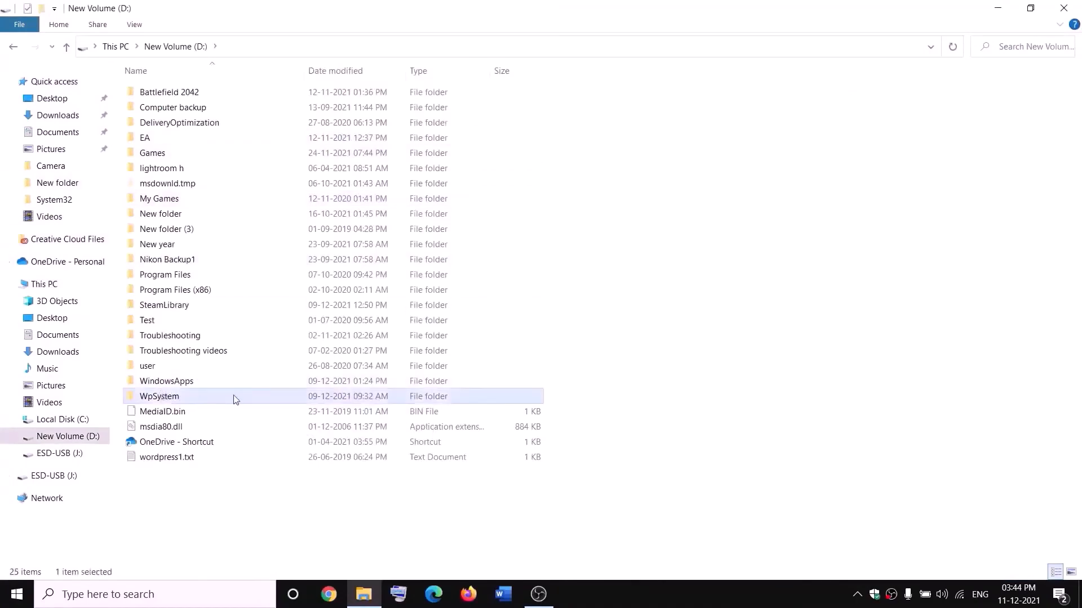
{"action": "right_click", "coordinate": [176, 400]}
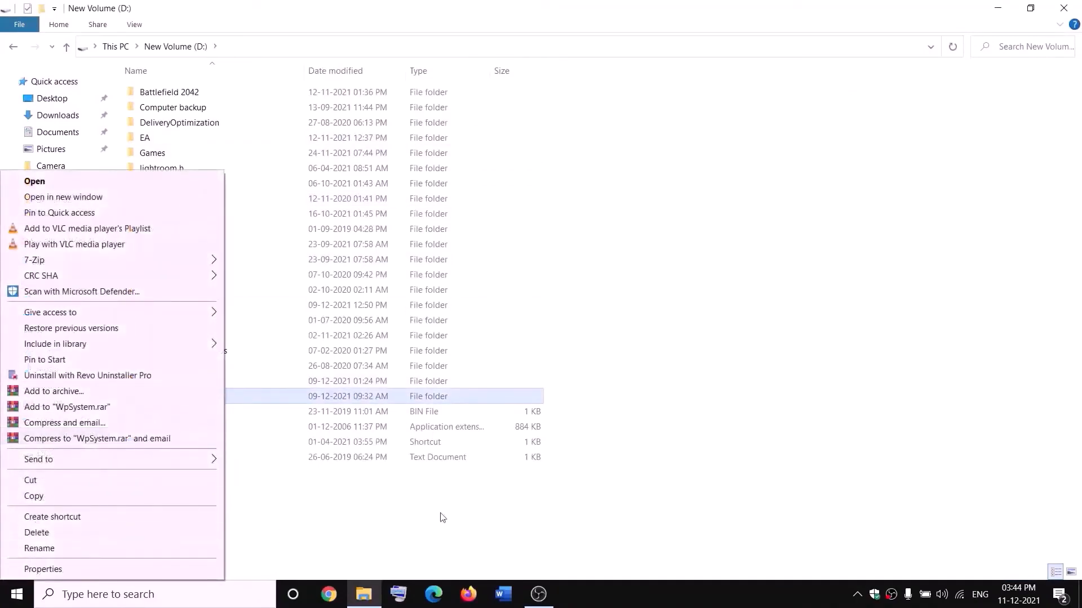
{"action": "left_click", "coordinate": [344, 516]}
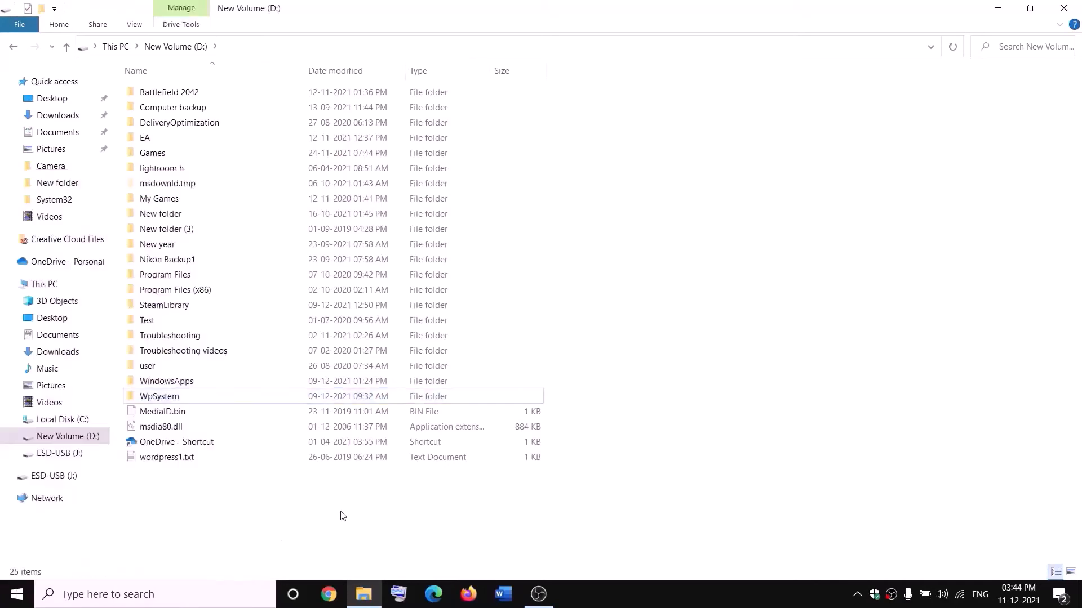
Step: Open the advanced security settings from the WpSystem folder's properties
{"action": "right_click", "coordinate": [158, 399]}
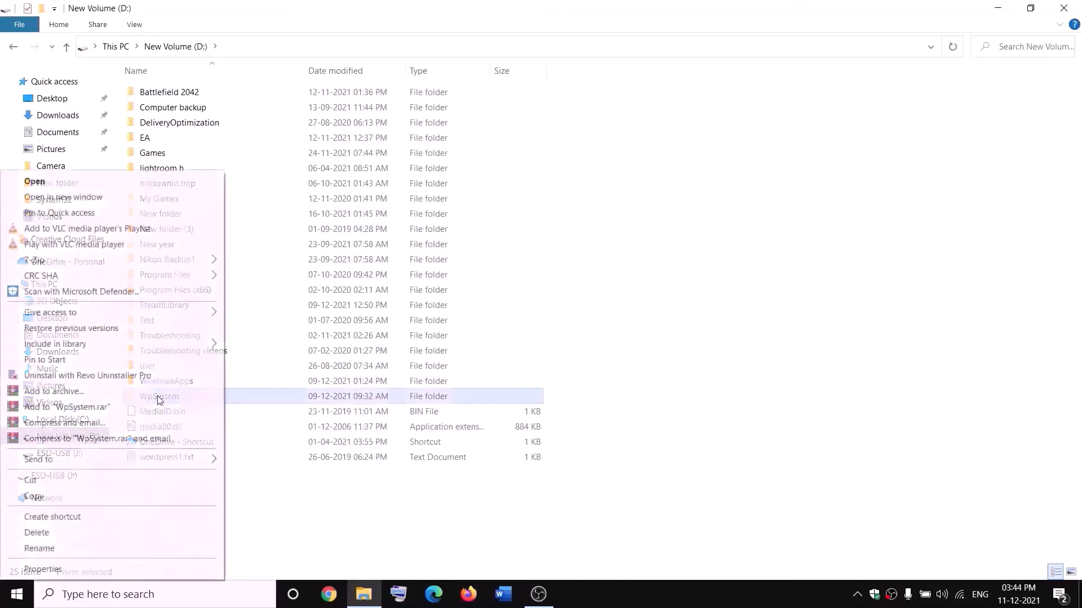
{"action": "left_click", "coordinate": [56, 568]}
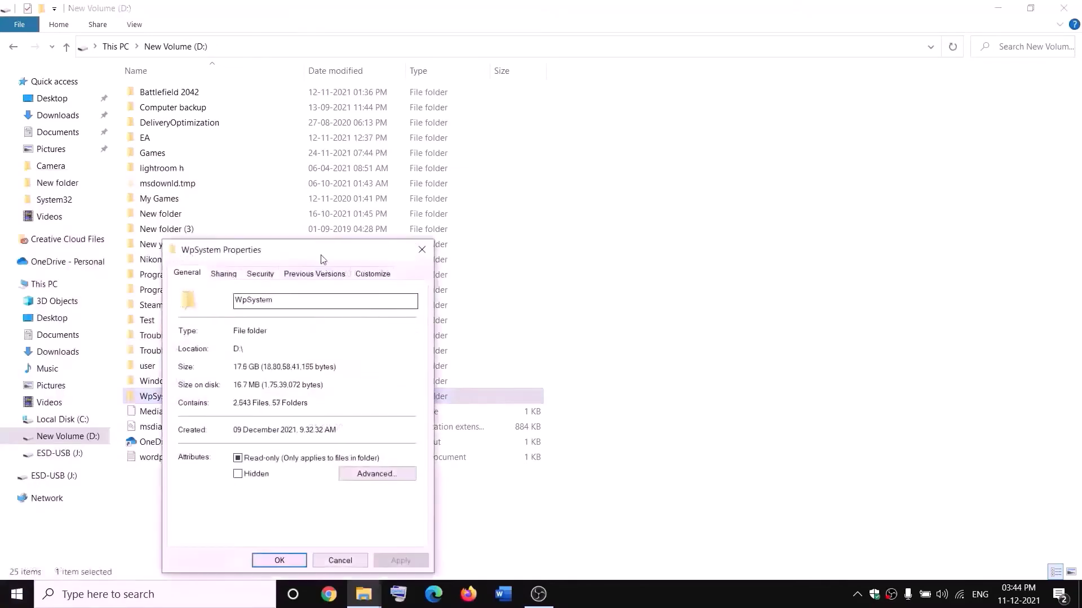
{"action": "left_click_drag", "start_coordinate": [322, 254], "coordinate": [463, 157]}
{"action": "left_click", "coordinate": [402, 181]}
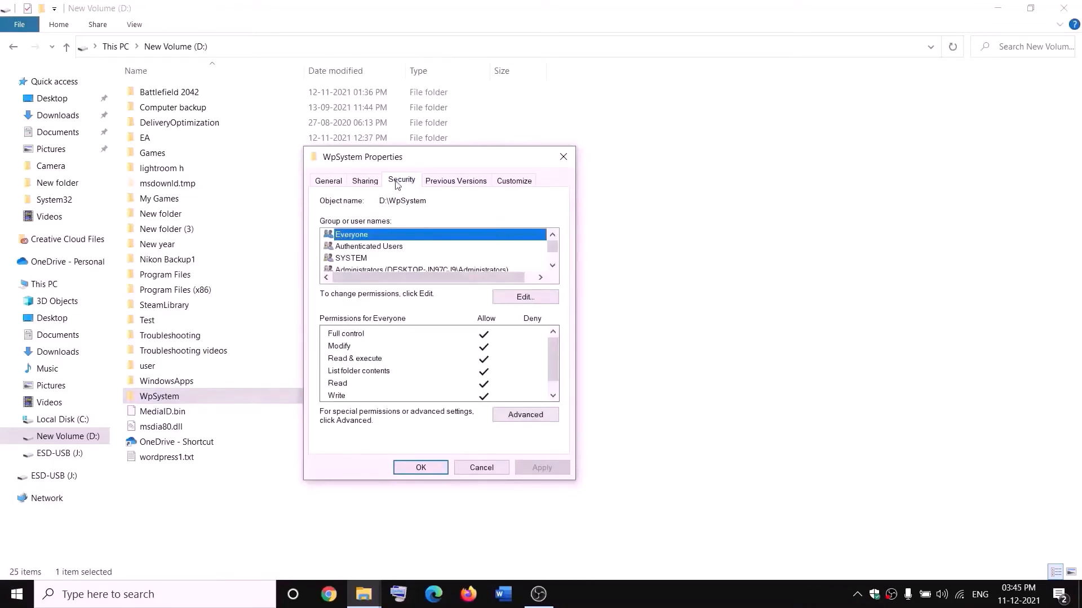
{"action": "left_click", "coordinate": [519, 417]}
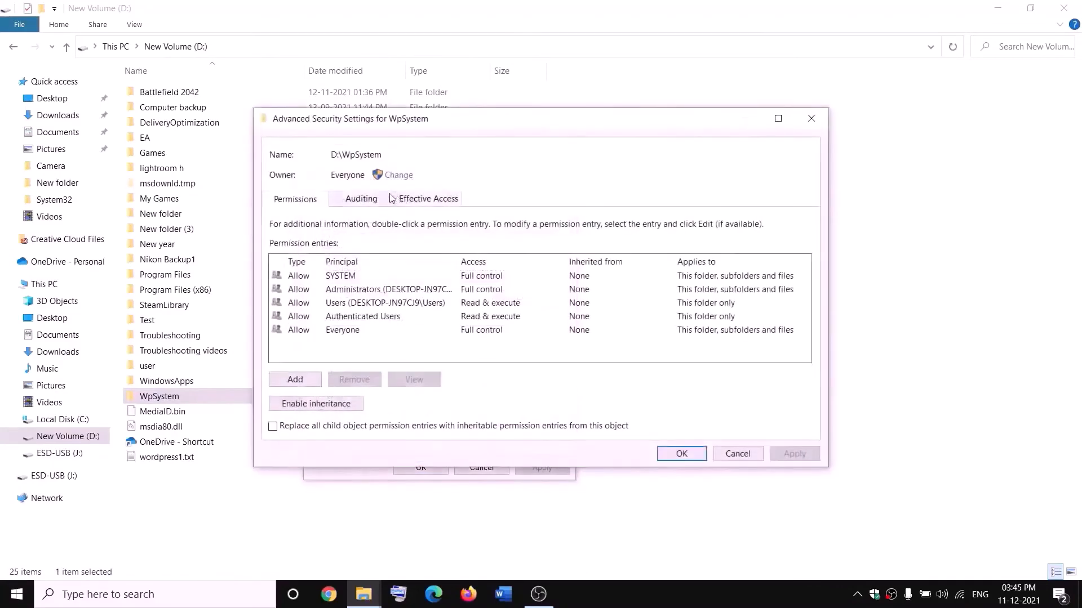
Step: Choose Everyone as the owner of the WpSystem folder, checking the entered name before accepting it
{"action": "left_click", "coordinate": [399, 176]}
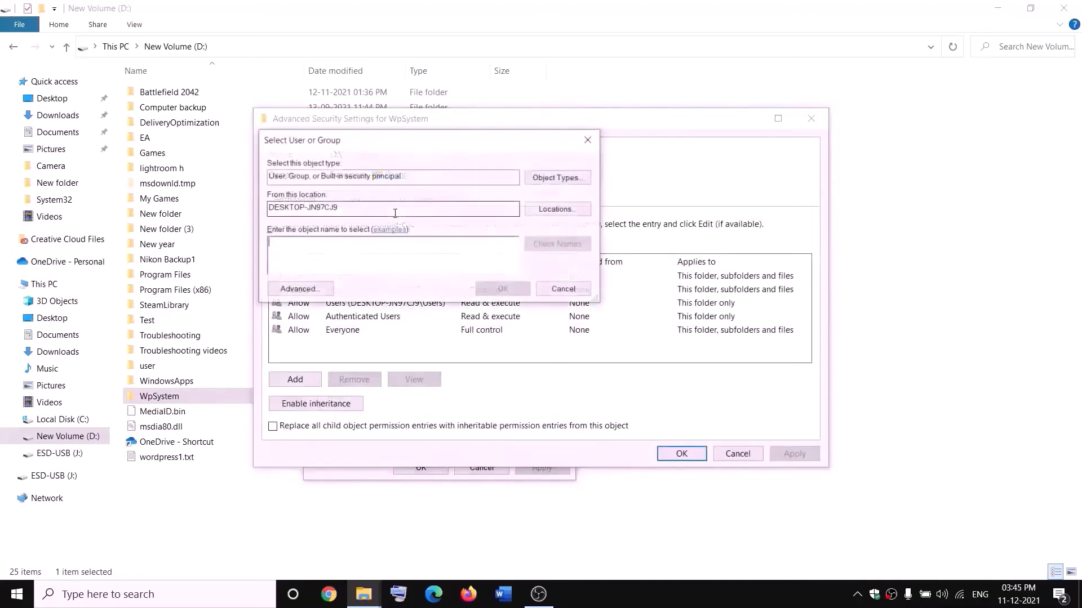
{"action": "type", "text": "w"}
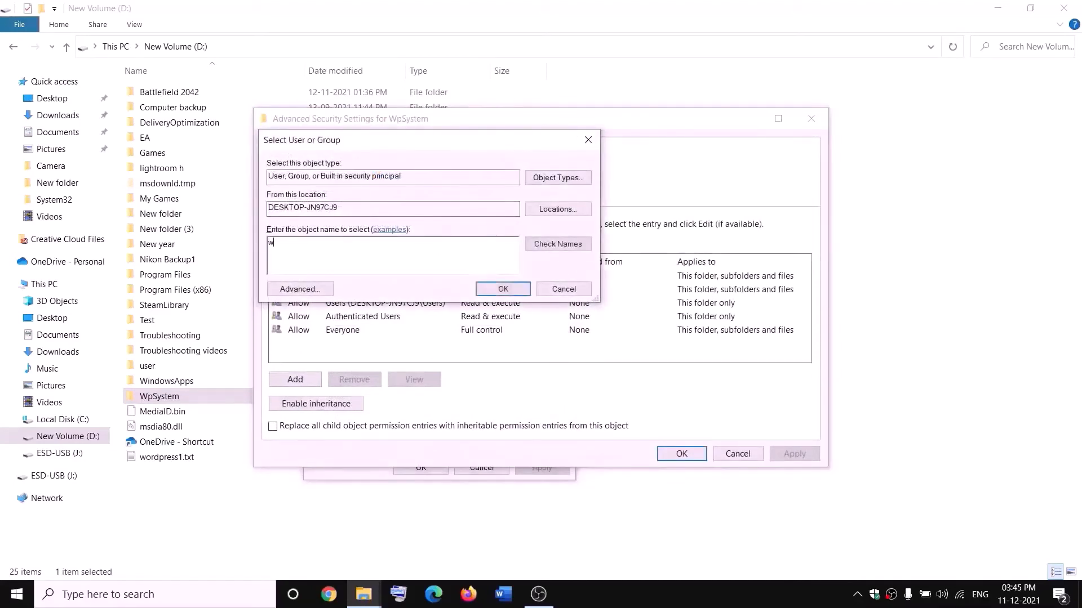
{"action": "key", "text": "BackSpace"}
{"action": "type", "text": "e"}
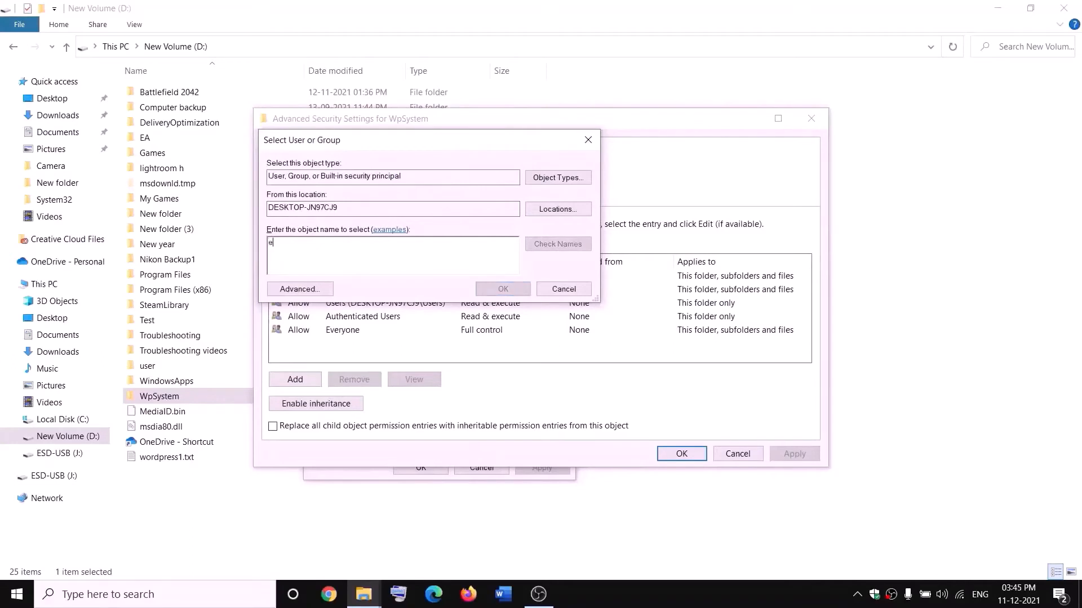
{"action": "type", "text": "veryone"}
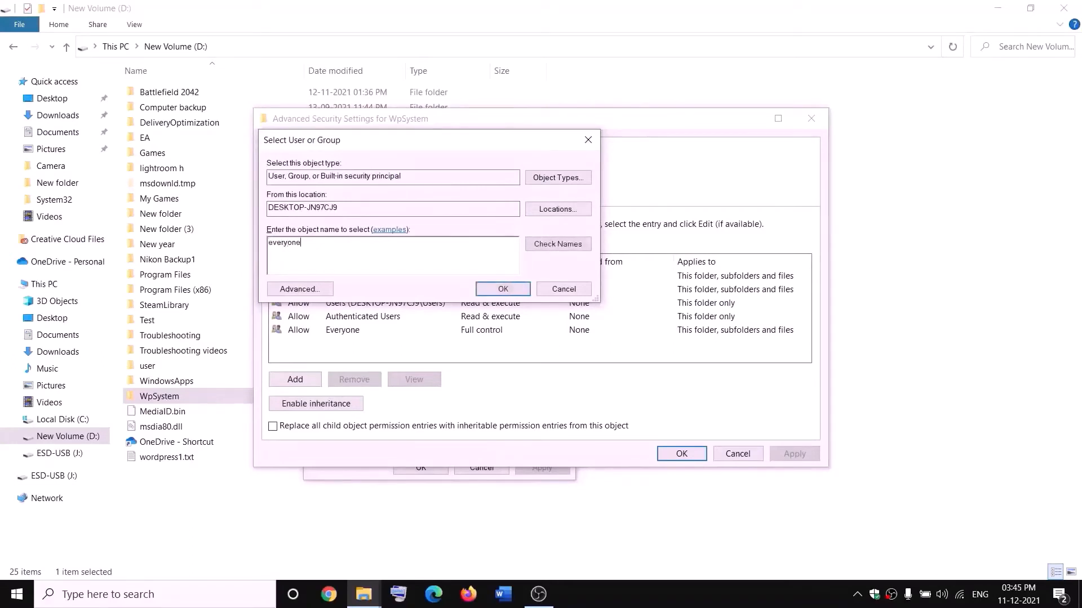
{"action": "left_click_drag", "start_coordinate": [321, 241], "coordinate": [267, 242]}
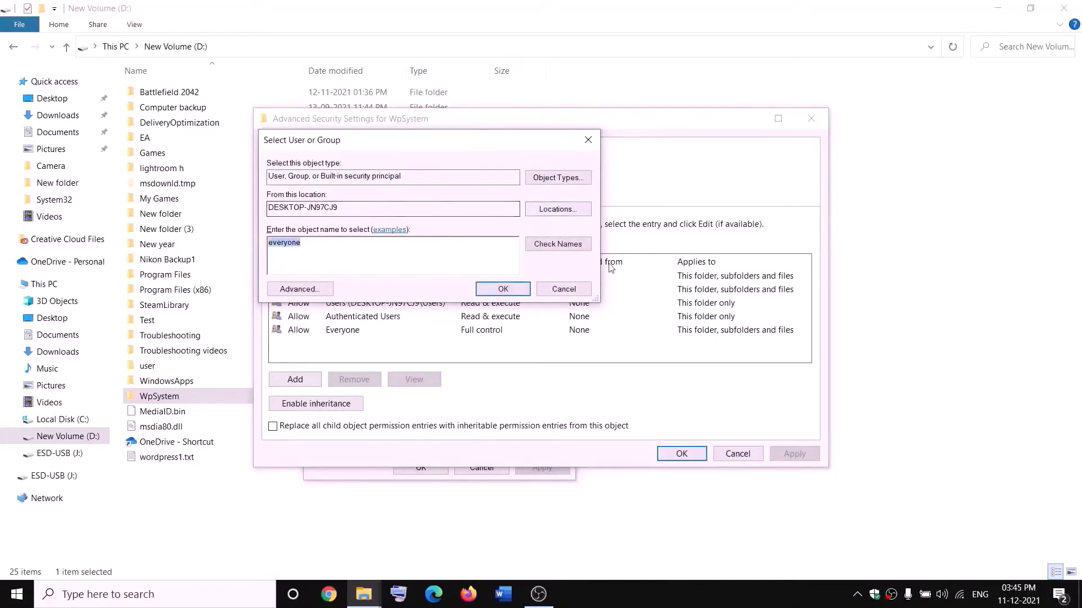
{"action": "left_click", "coordinate": [563, 248]}
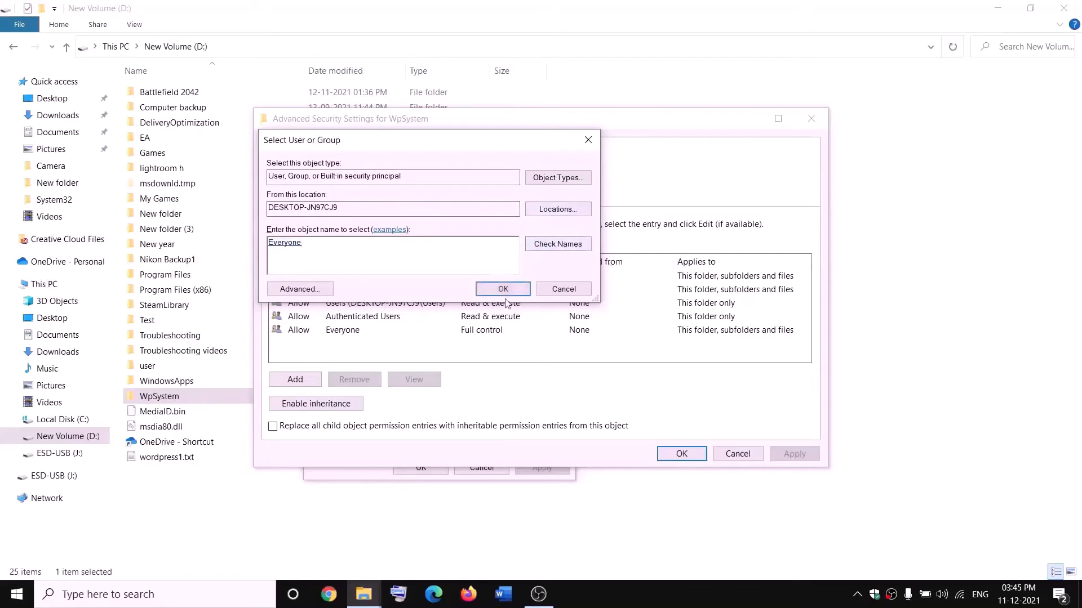
{"action": "left_click", "coordinate": [503, 289]}
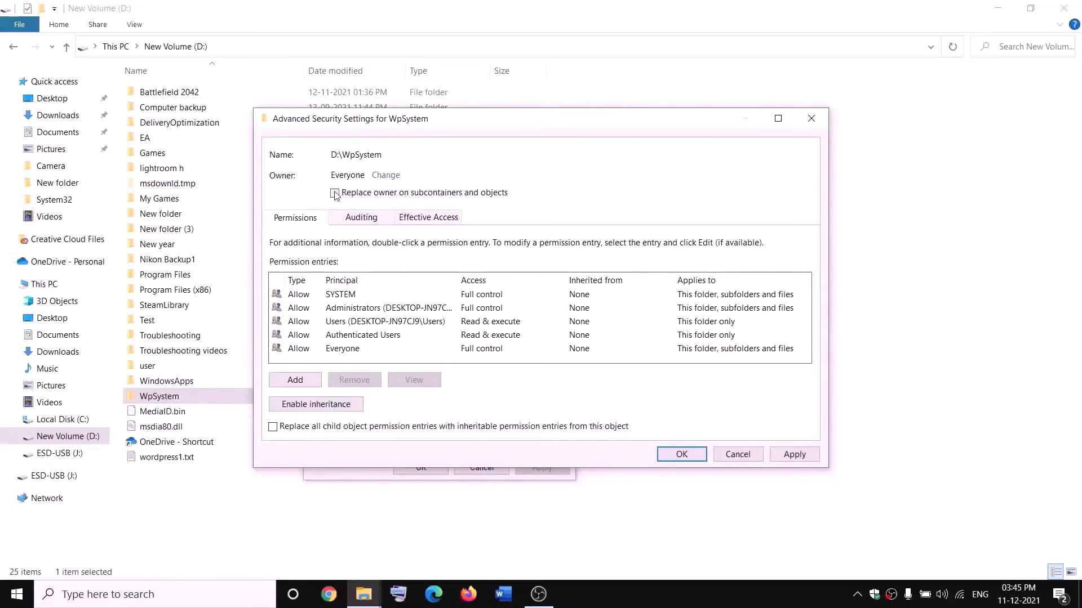
Step: Apply the ownership change to WpSystem, including its subcontainers and objects, and close the folder's properties
{"action": "left_click", "coordinate": [796, 453]}
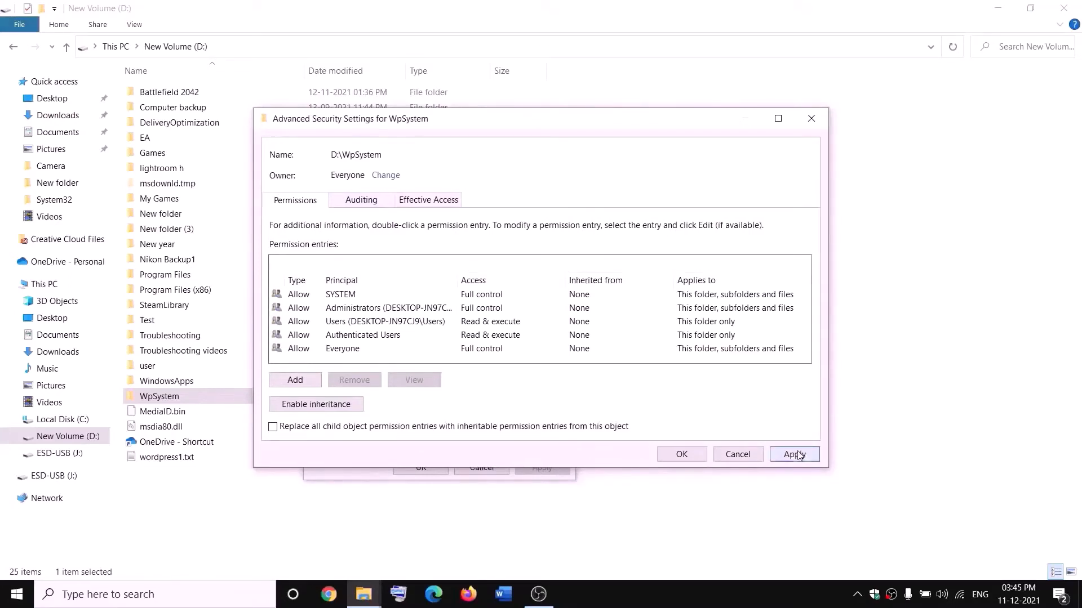
{"action": "left_click", "coordinate": [681, 455]}
{"action": "left_click", "coordinate": [652, 355]}
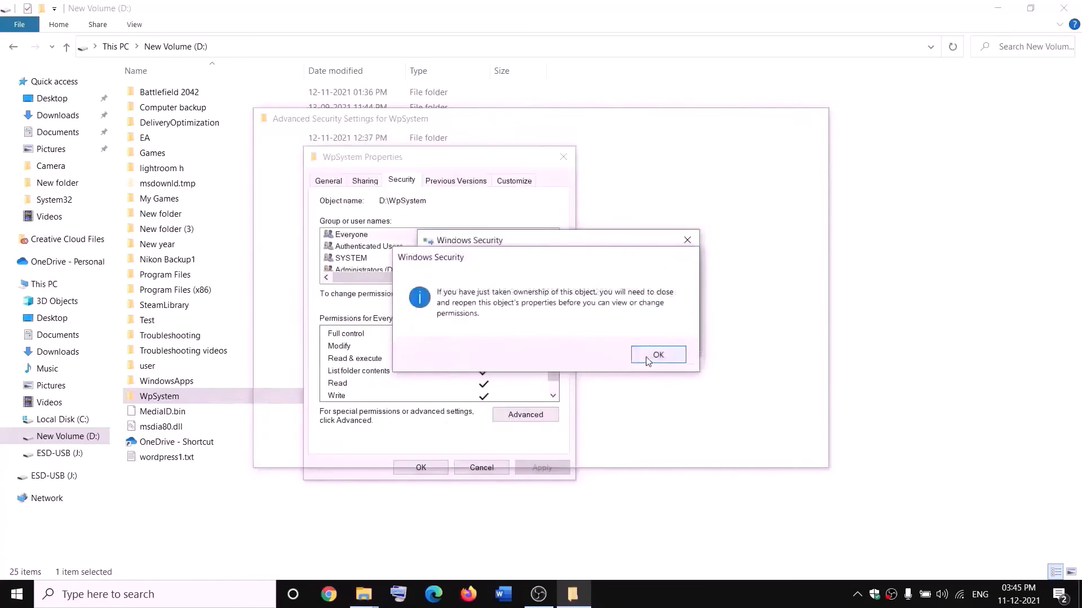
{"action": "left_click", "coordinate": [424, 469]}
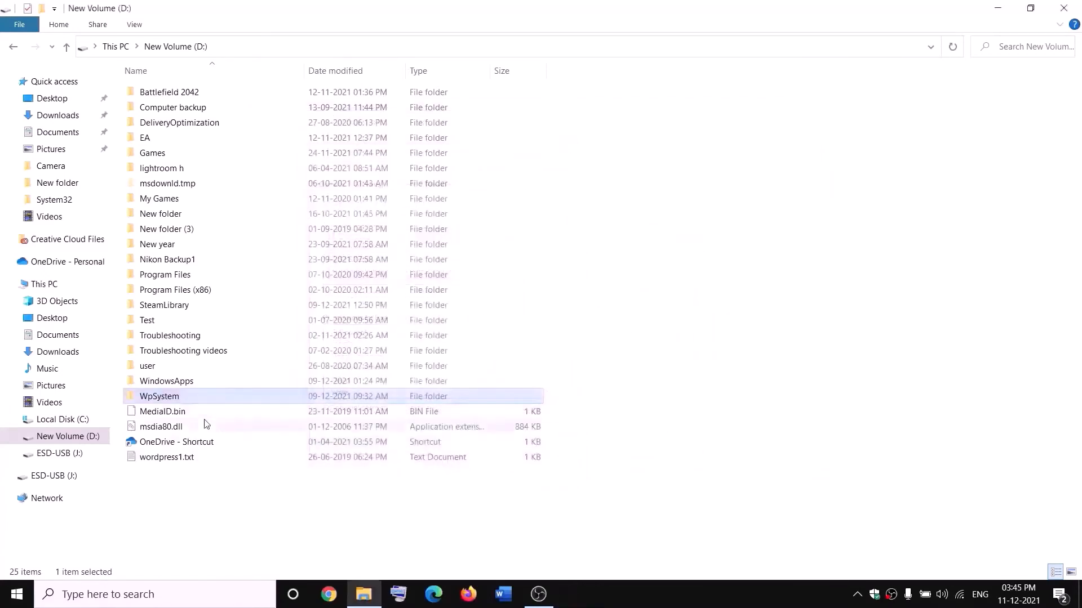
Step: Reopen the WpSystem folder's properties and return to its advanced security settings
{"action": "right_click", "coordinate": [162, 400]}
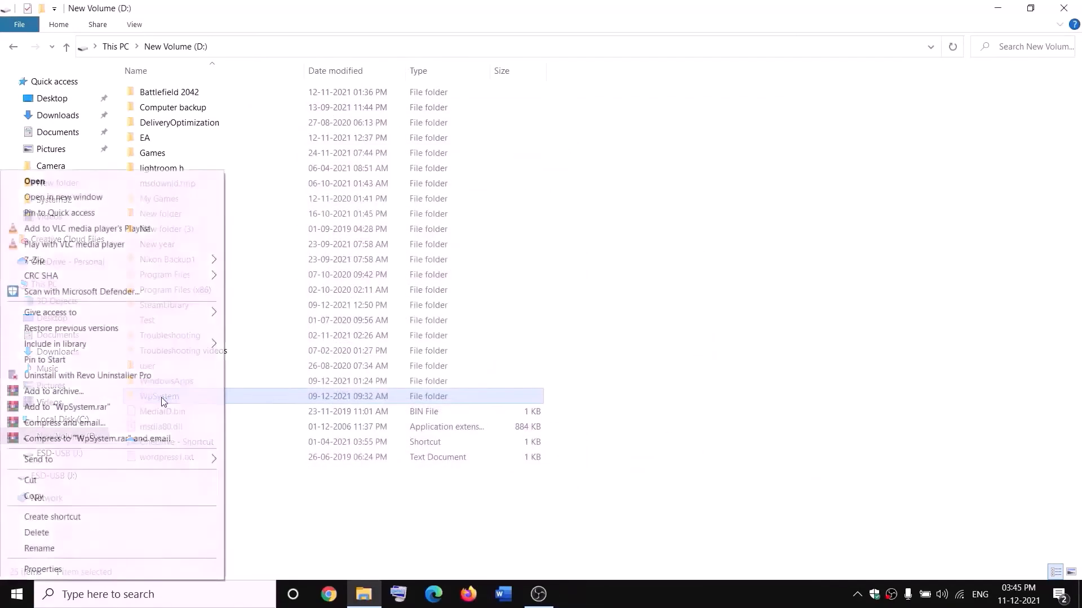
{"action": "left_click", "coordinate": [63, 568]}
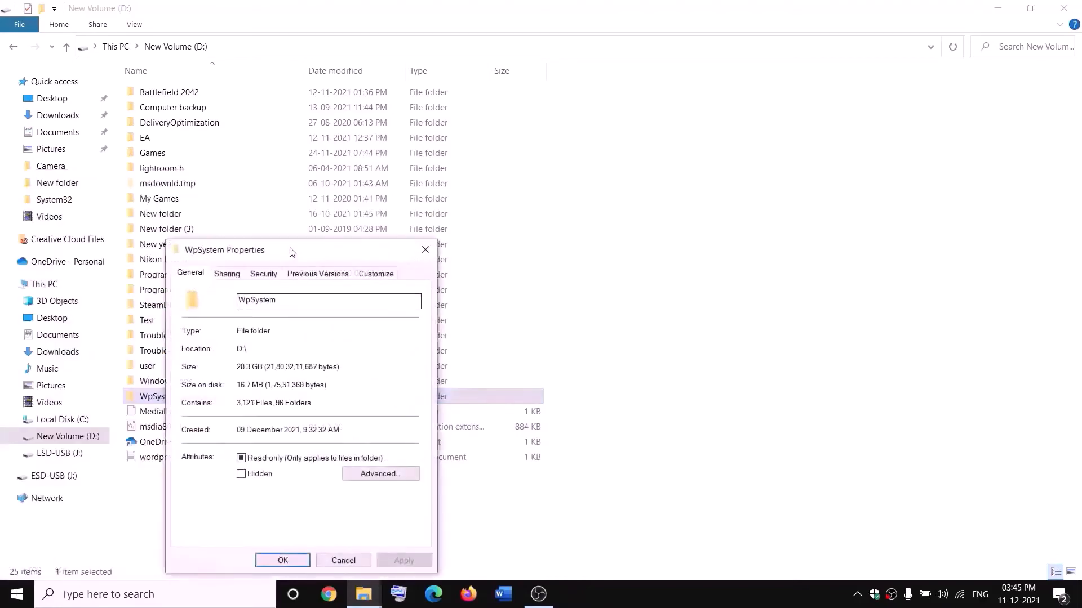
{"action": "left_click_drag", "start_coordinate": [290, 249], "coordinate": [383, 186]}
{"action": "left_click", "coordinate": [397, 205]}
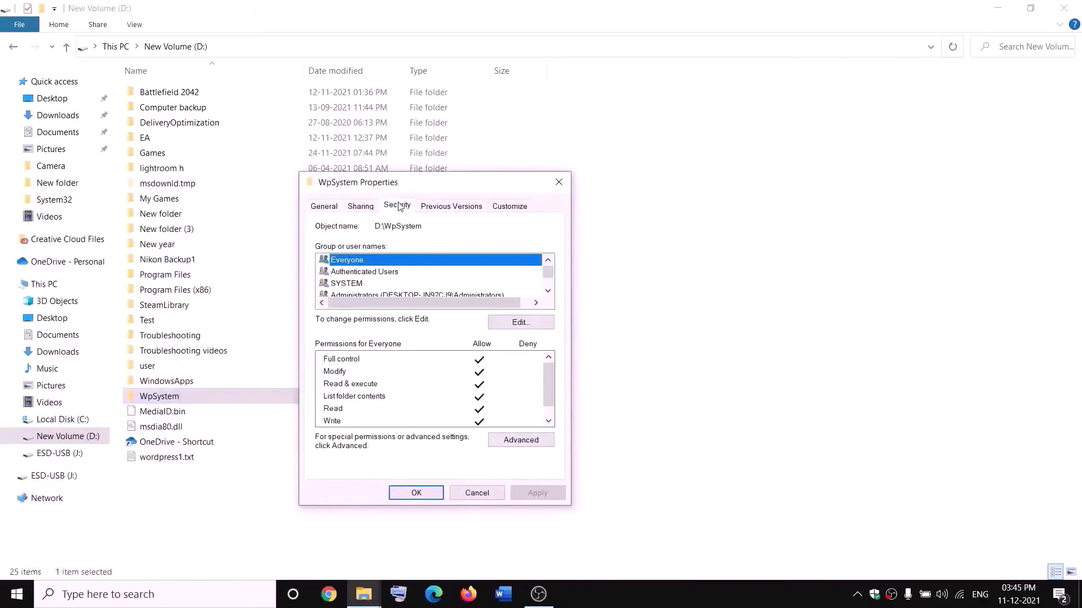
{"action": "left_click", "coordinate": [519, 440]}
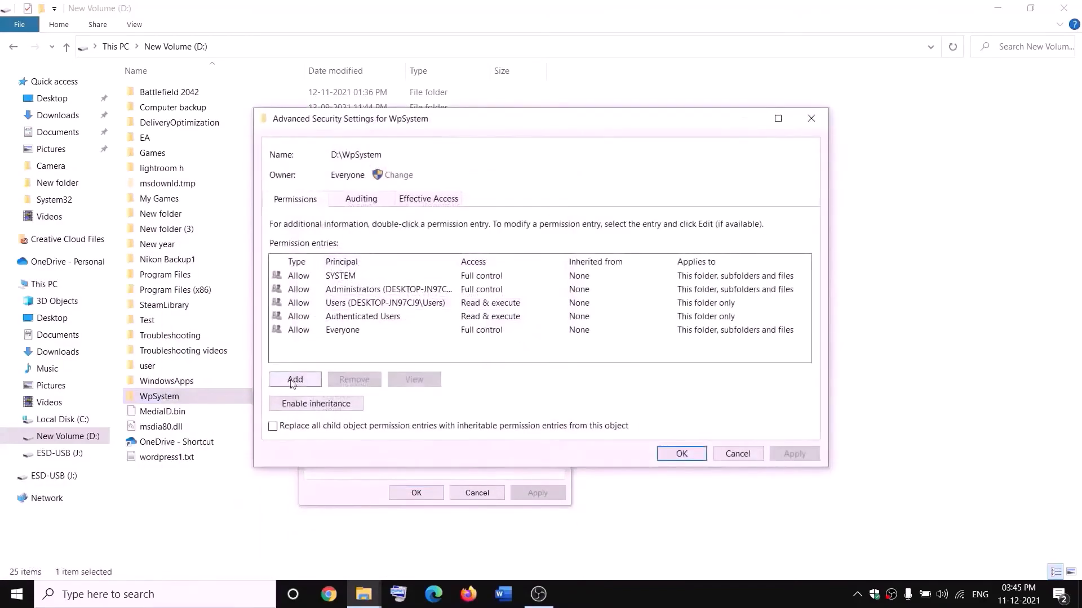
Step: Add a permission entry for WpSystem with Everyone as the principal, checking the entered name
{"action": "left_click", "coordinate": [294, 380]}
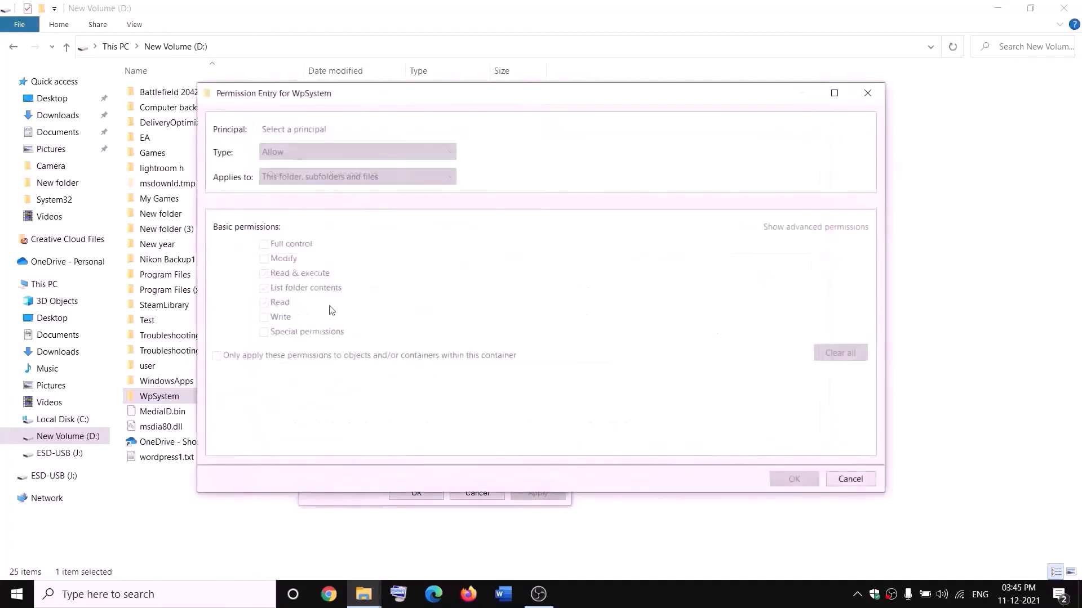
{"action": "left_click", "coordinate": [294, 130]}
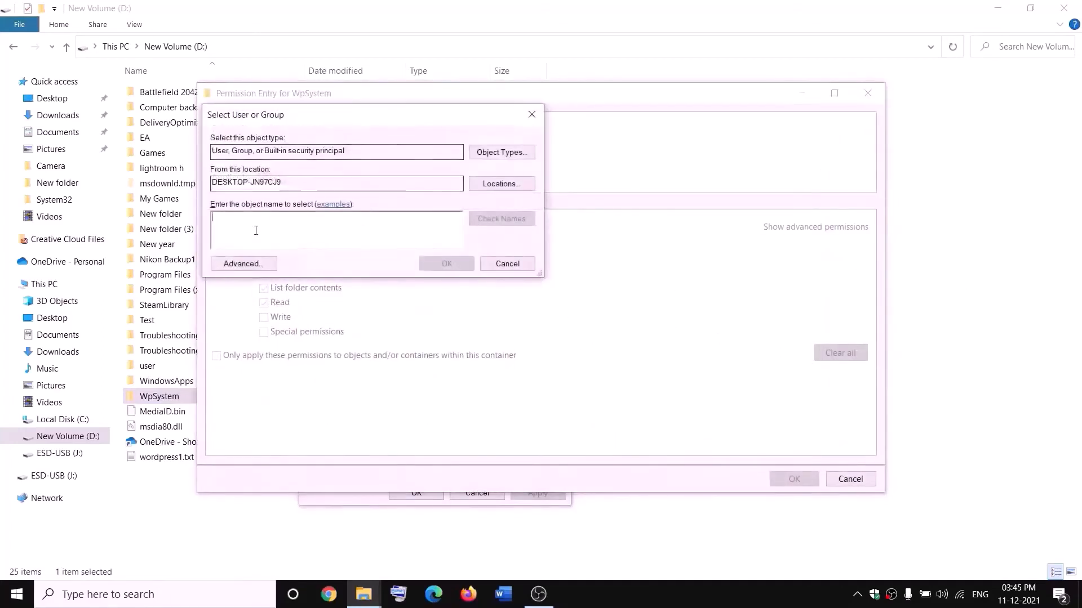
{"action": "type", "text": "everyone"}
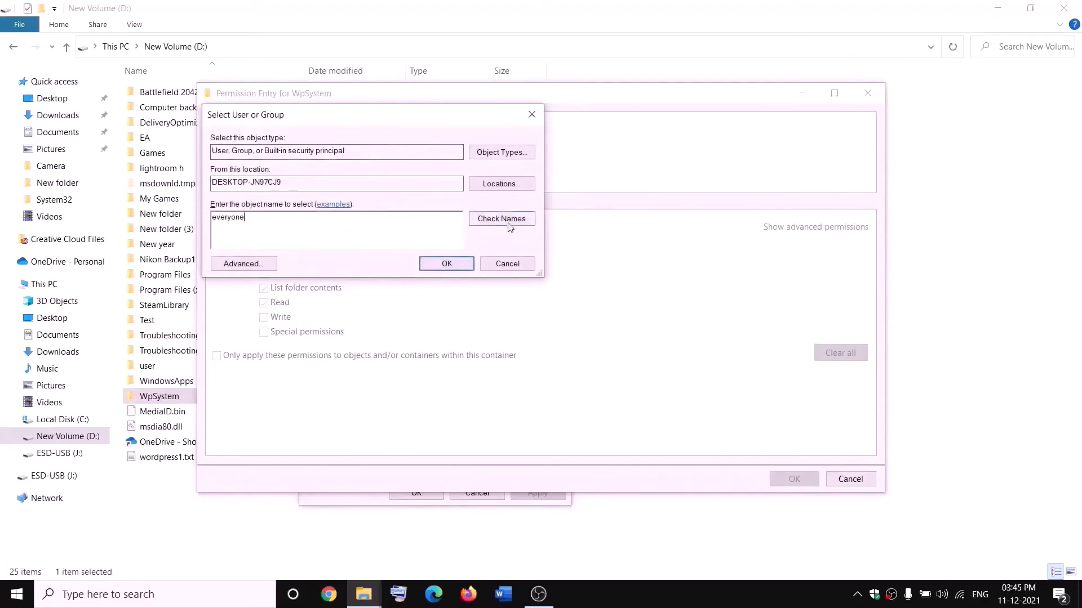
{"action": "left_click", "coordinate": [486, 219]}
{"action": "left_click", "coordinate": [446, 264]}
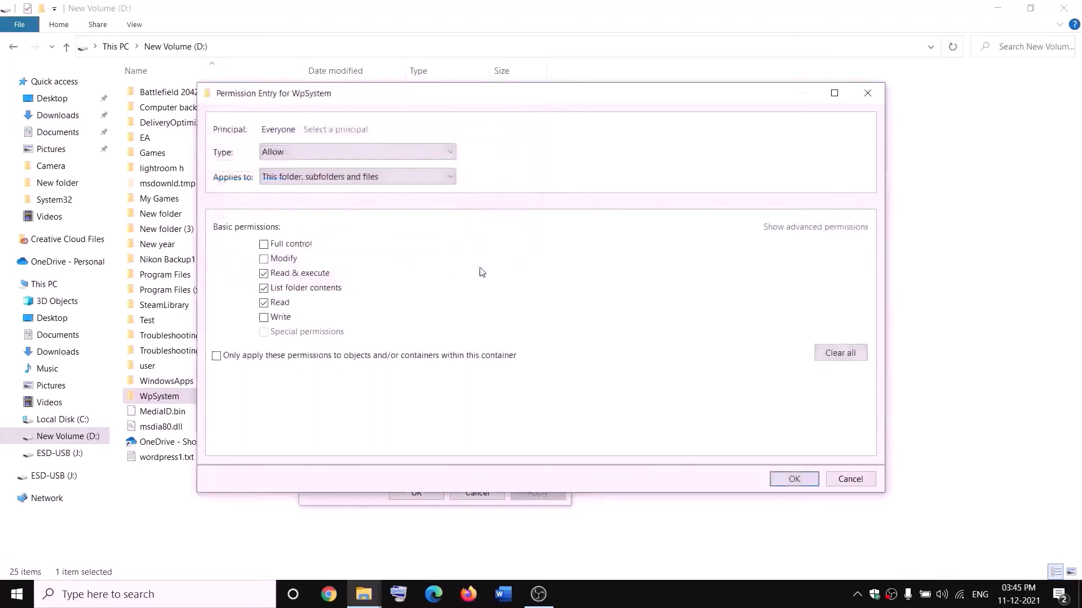
Step: Grant Everyone full control of the WpSystem folder, apply the permissions and close its properties
{"action": "left_click", "coordinate": [265, 245]}
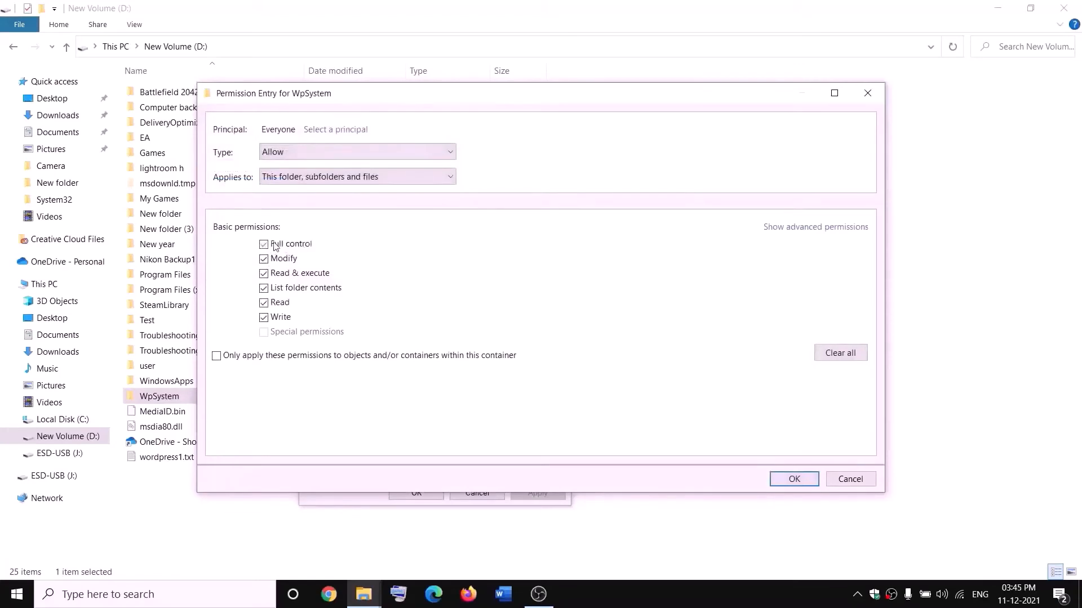
{"action": "left_click", "coordinate": [794, 479]}
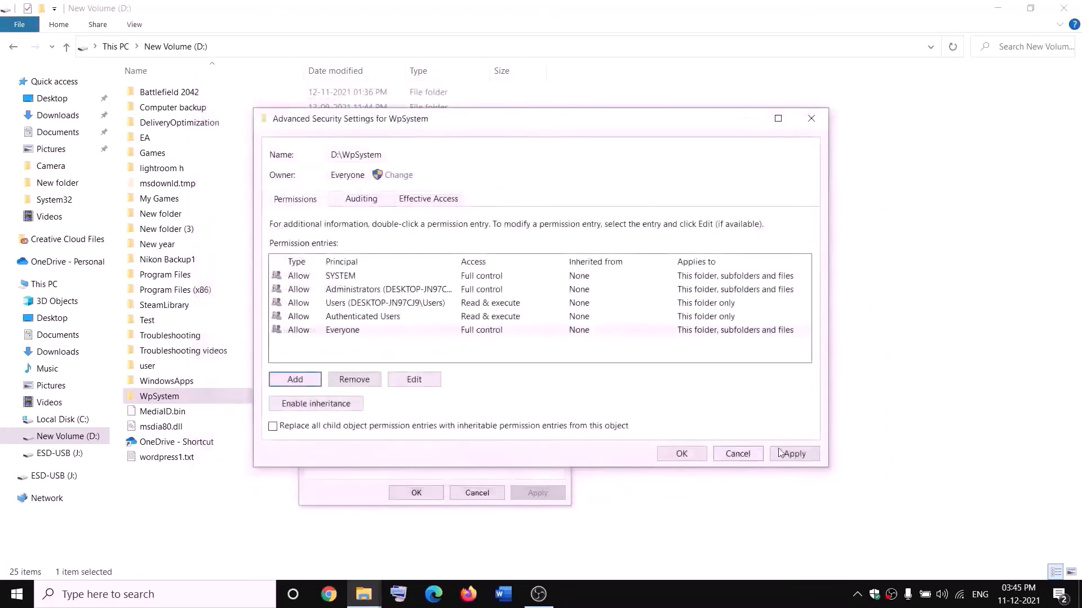
{"action": "left_click", "coordinate": [793, 453]}
{"action": "left_click", "coordinate": [681, 454]}
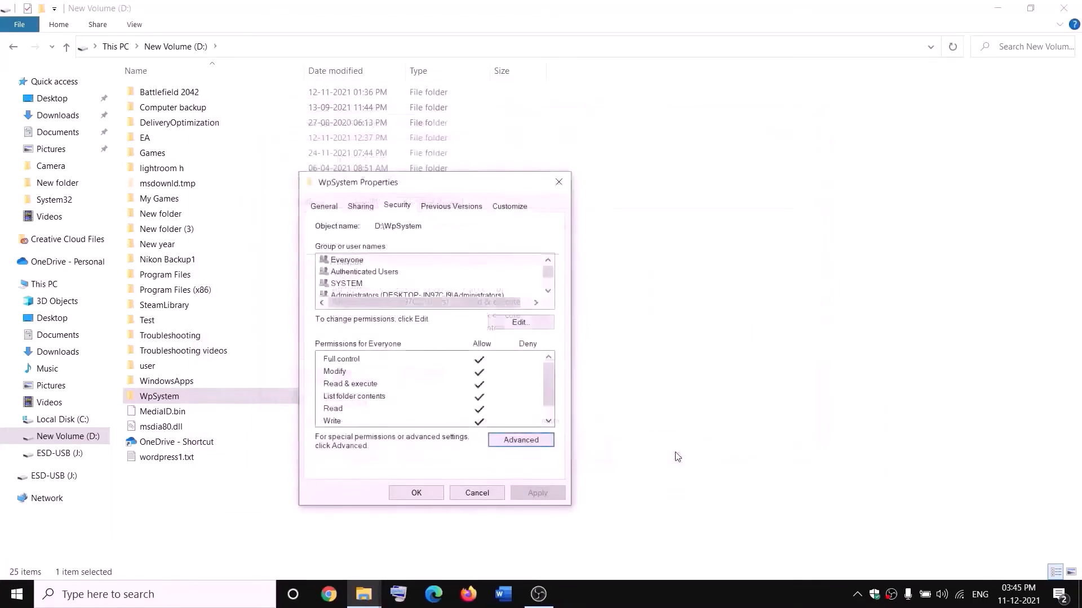
{"action": "left_click", "coordinate": [436, 494]}
{"action": "left_click", "coordinate": [430, 495]}
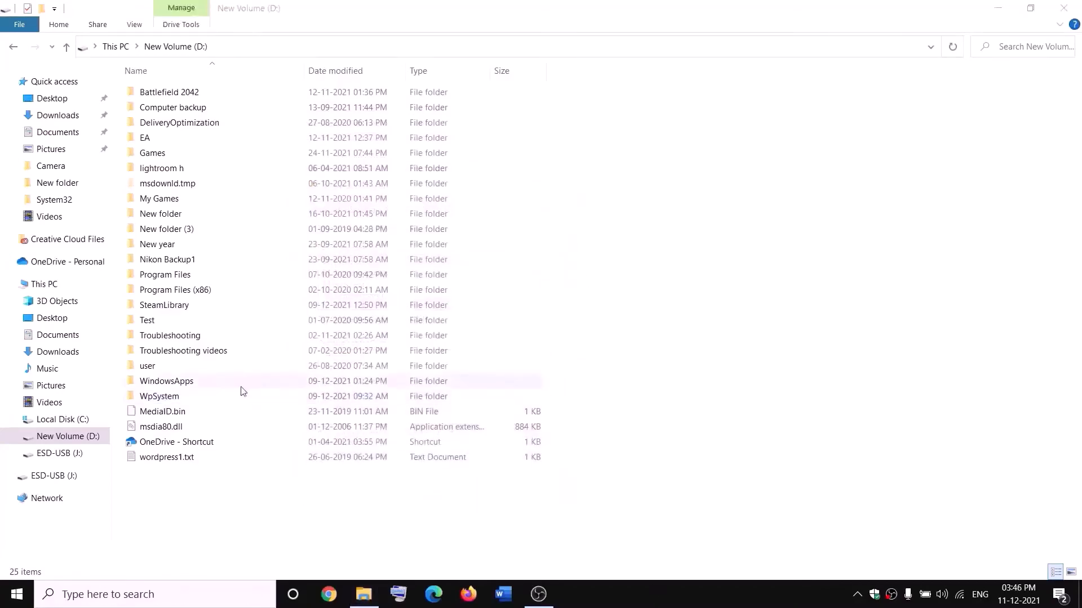
Step: Rename the WpSystem folder on the D: drive as WpSystem.old
{"action": "right_click", "coordinate": [159, 401]}
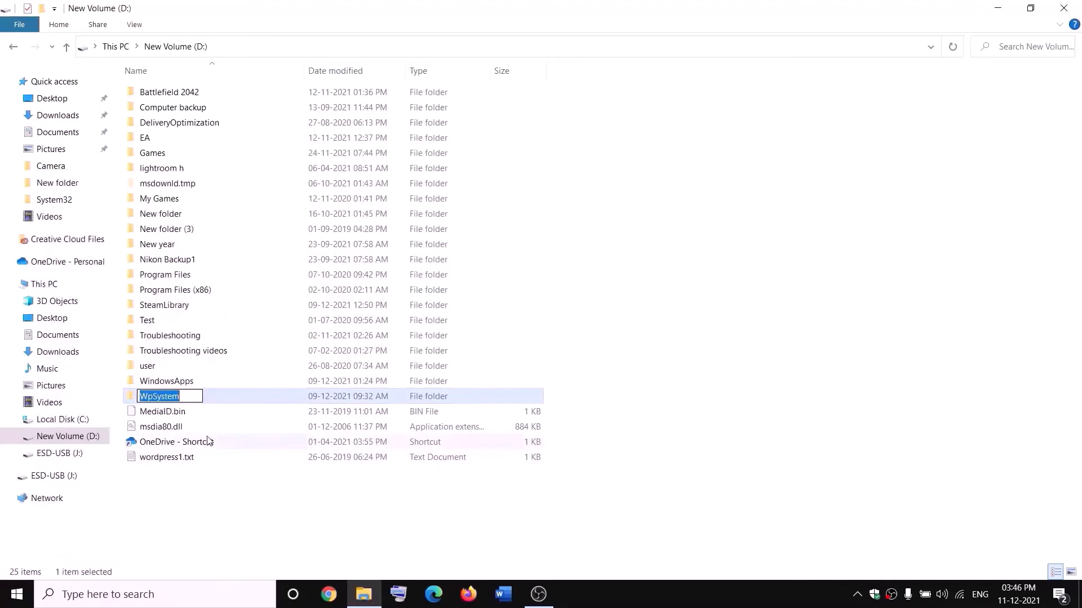
{"action": "key", "text": "End"}
{"action": "type", "text": ".ol"}
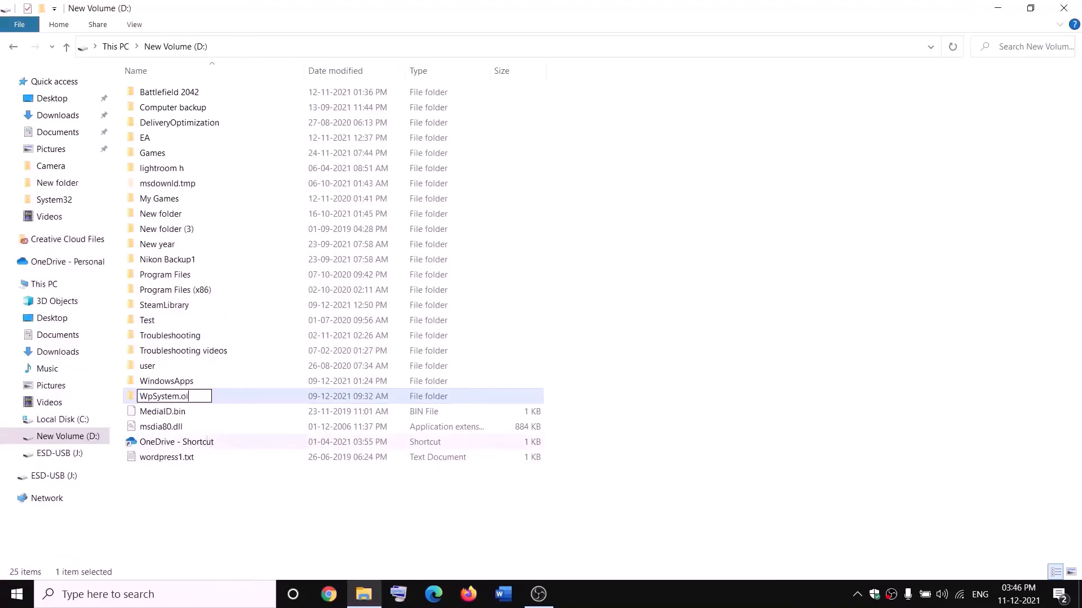
{"action": "type", "text": "d"}
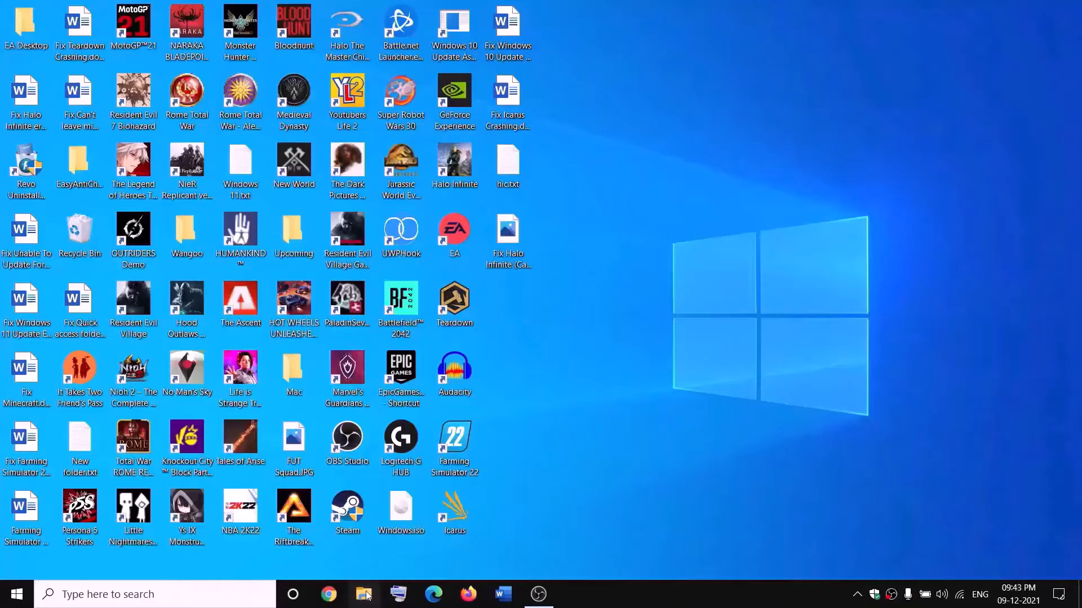
Step: Open the New Volume (D:) drive in File Explorer
{"action": "left_click", "coordinate": [363, 594]}
{"action": "left_click", "coordinate": [8, 284]}
{"action": "left_click", "coordinate": [22, 284]}
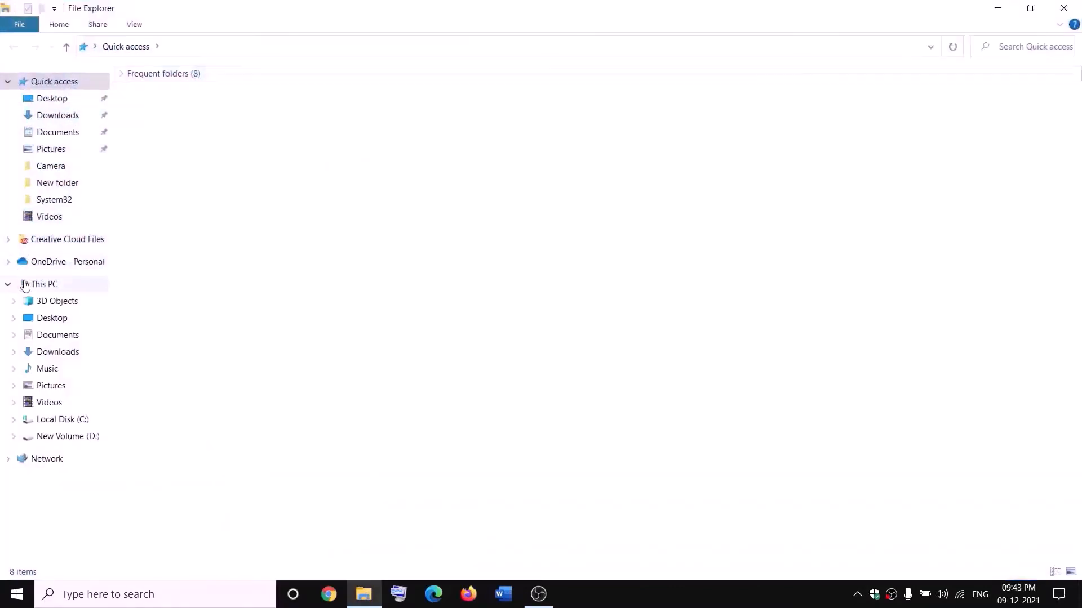
{"action": "double_click", "coordinate": [387, 202]}
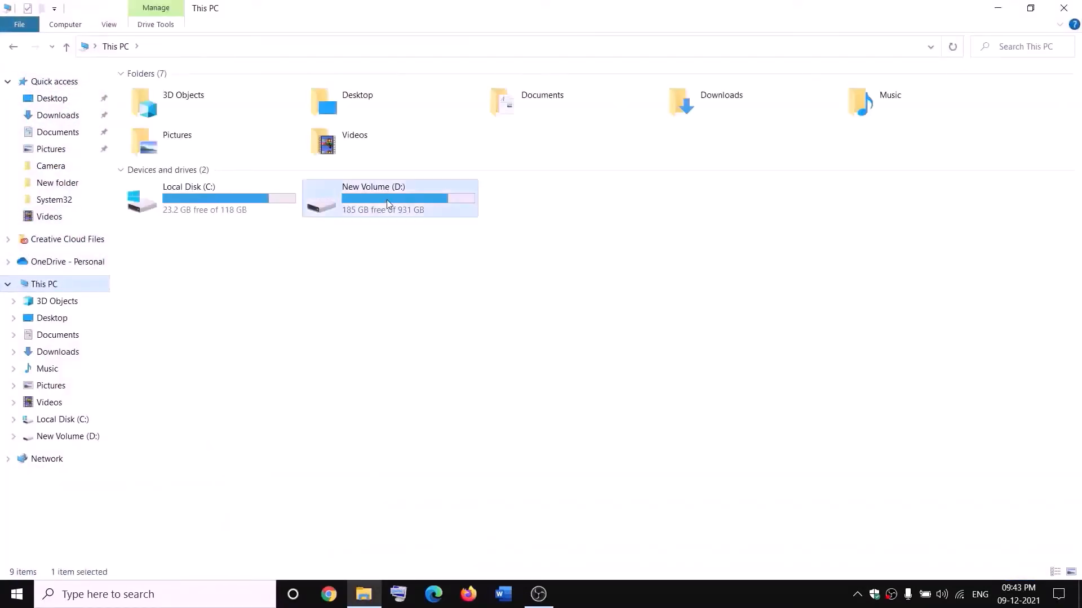
Step: Open the WindowsApps folder's properties and bring up its advanced security settings
{"action": "left_click", "coordinate": [191, 382]}
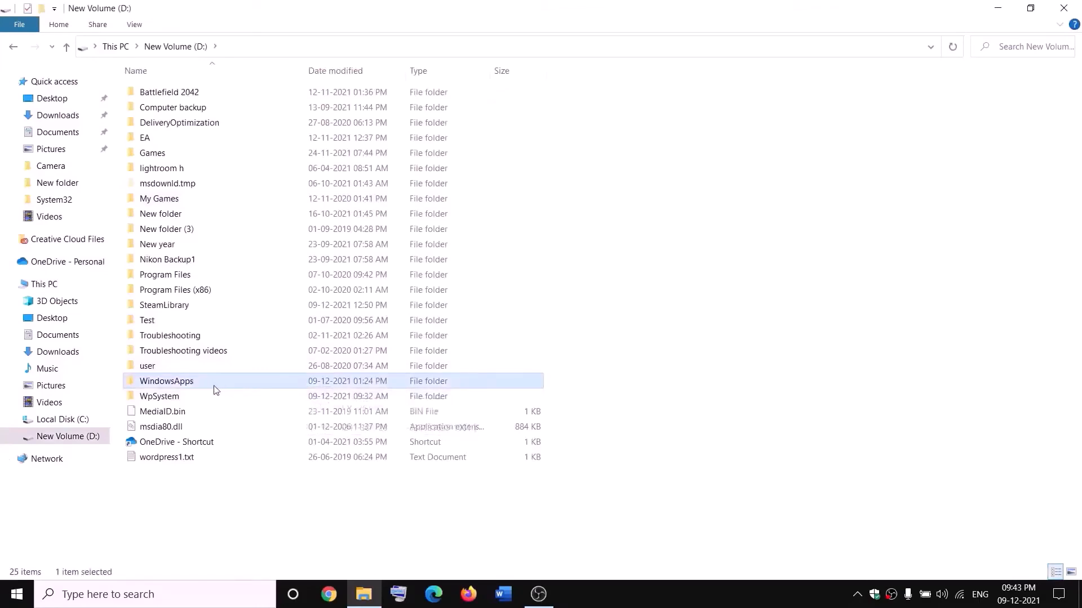
{"action": "right_click", "coordinate": [205, 389]}
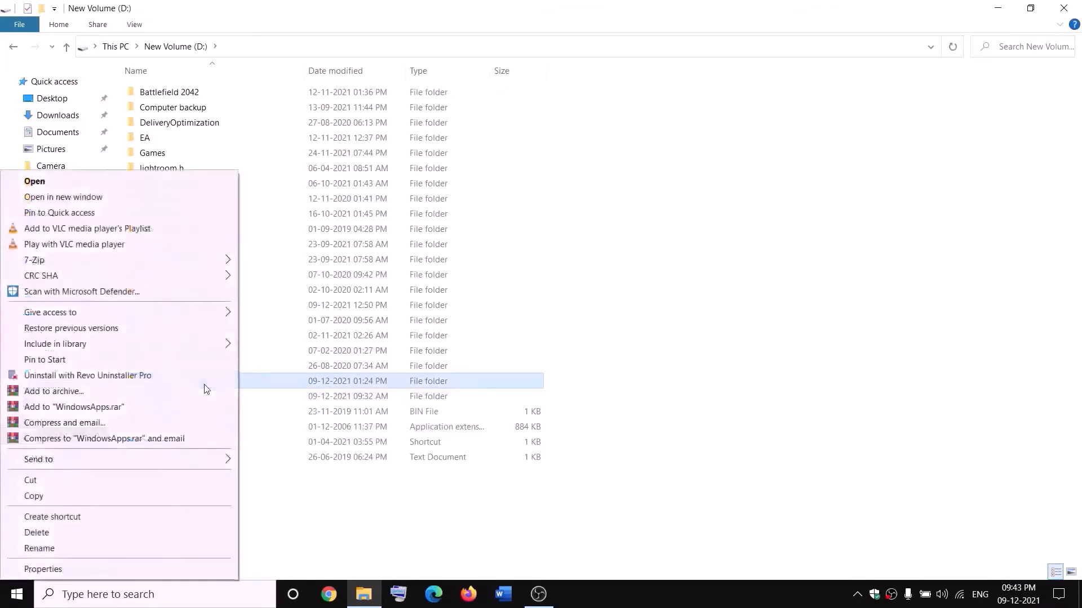
{"action": "left_click", "coordinate": [54, 573]}
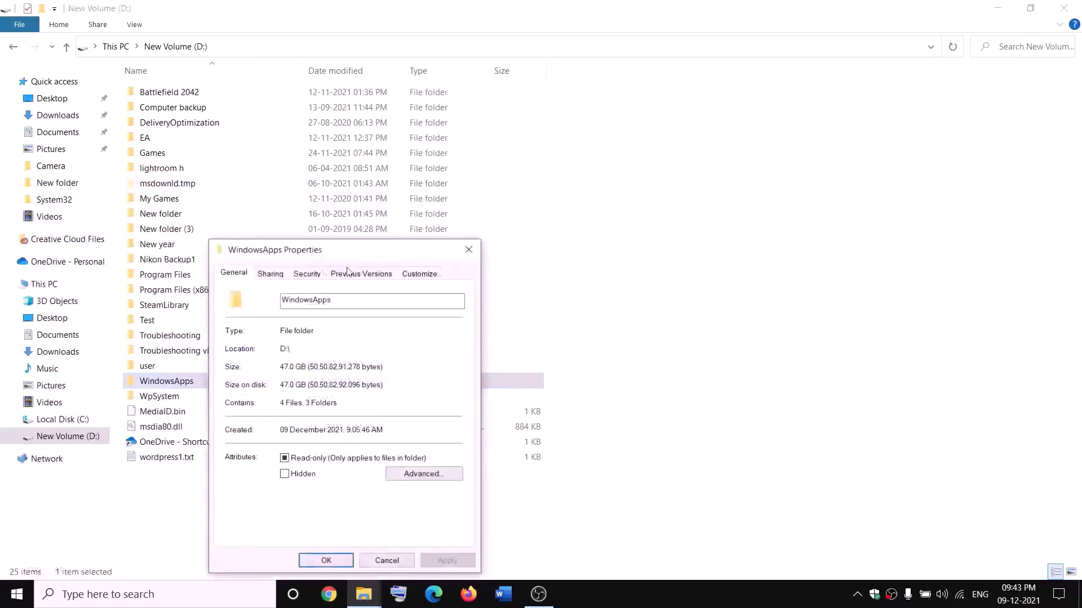
{"action": "left_click", "coordinate": [307, 274]}
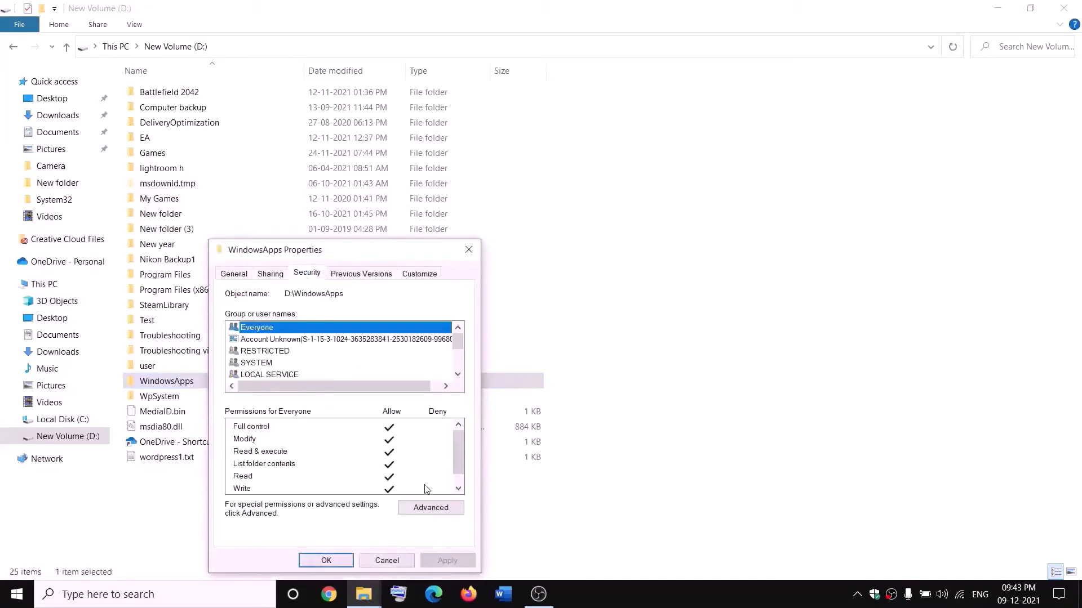
{"action": "left_click", "coordinate": [430, 507]}
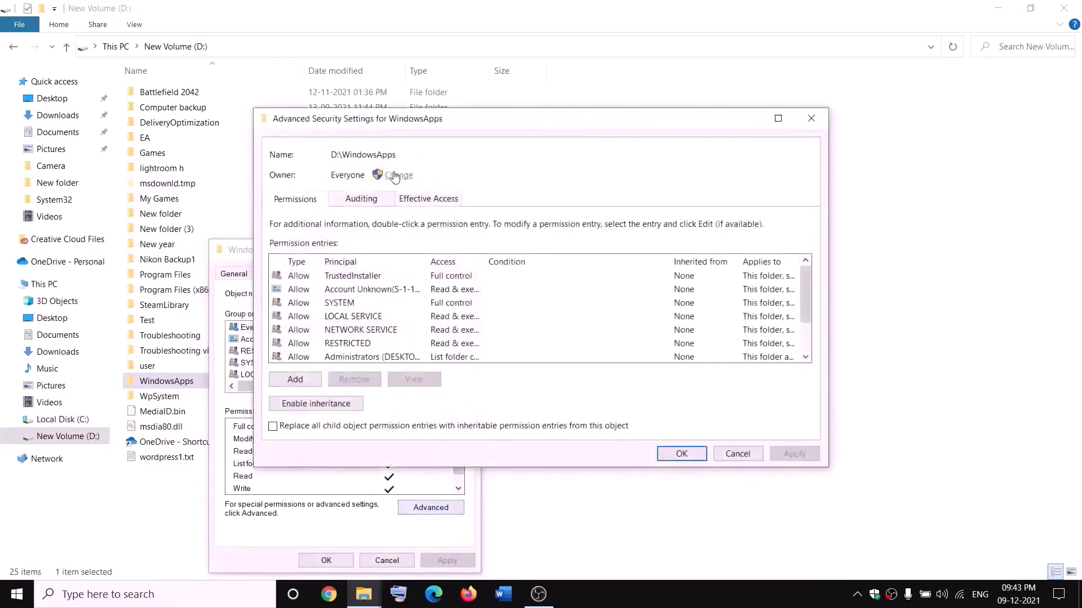
Step: Set Everyone as the owner of the WindowsApps folder, checking the entered name
{"action": "left_click", "coordinate": [399, 176]}
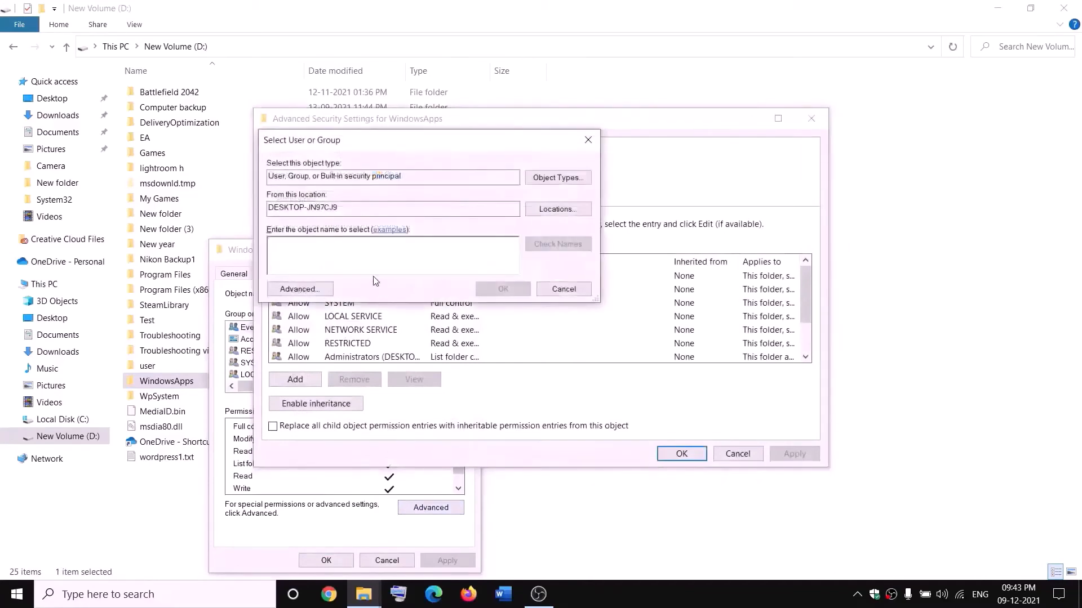
{"action": "type", "text": "everyone"}
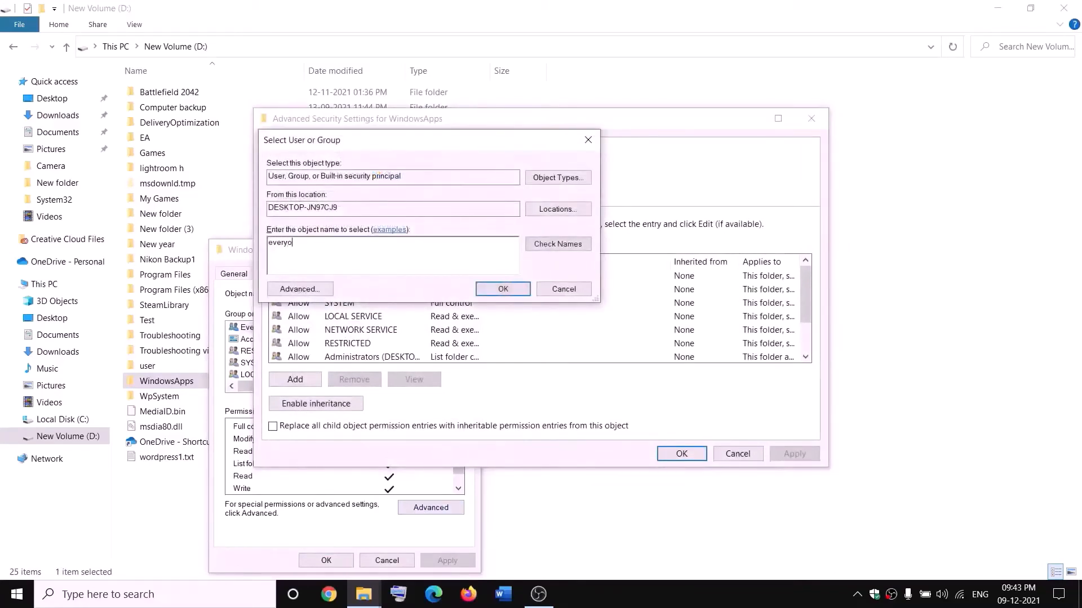
{"action": "left_click", "coordinate": [569, 248]}
{"action": "left_click", "coordinate": [503, 290]}
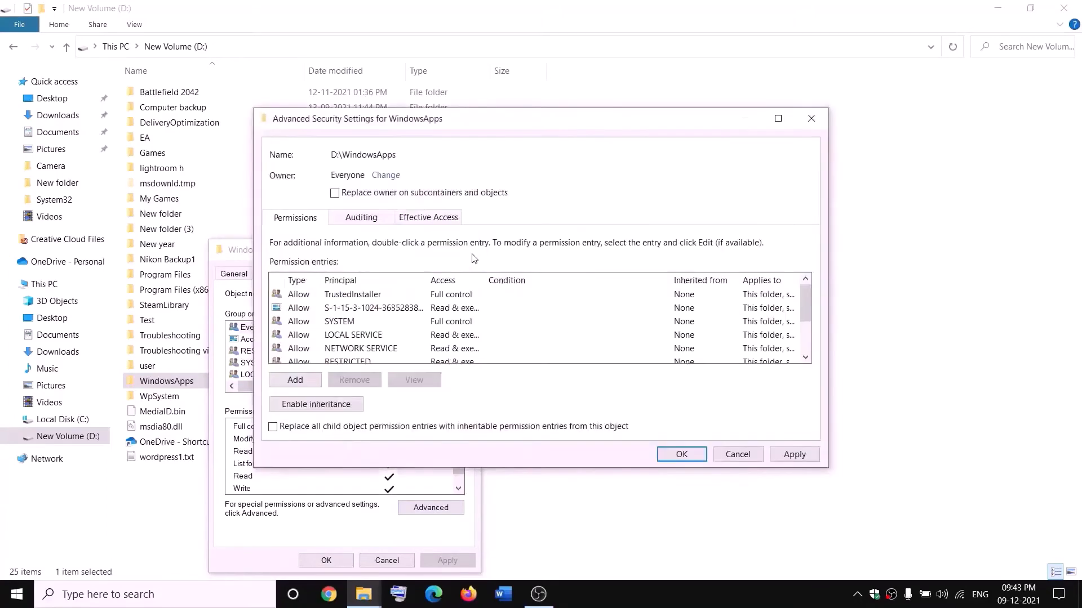
Step: Apply the WindowsApps ownership to its subcontainers and objects as well, and close the folder's properties
{"action": "left_click", "coordinate": [335, 194]}
{"action": "left_click", "coordinate": [795, 455]}
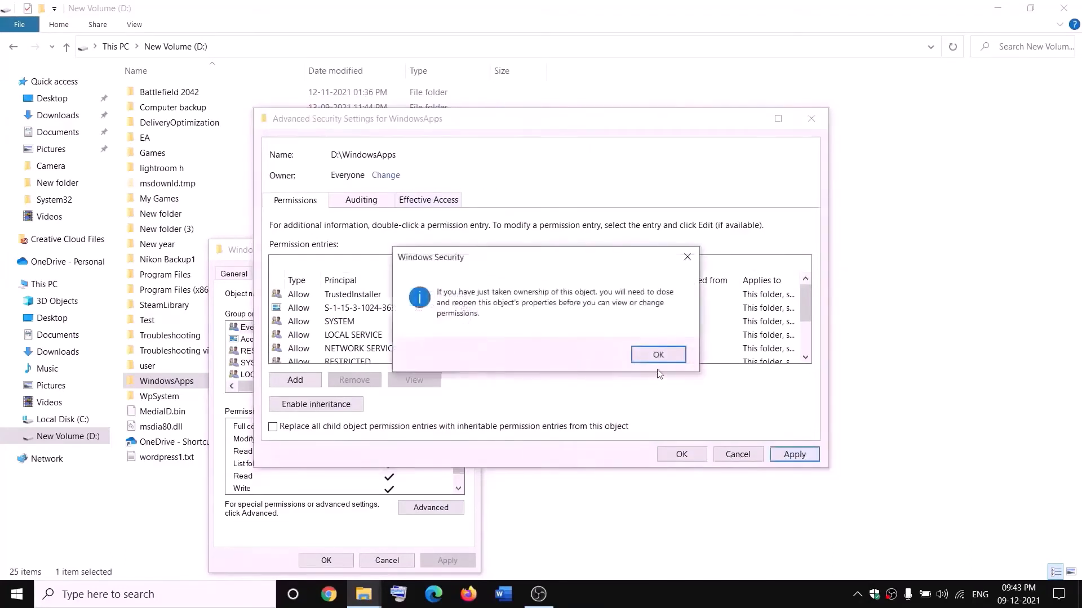
{"action": "left_click", "coordinate": [658, 356]}
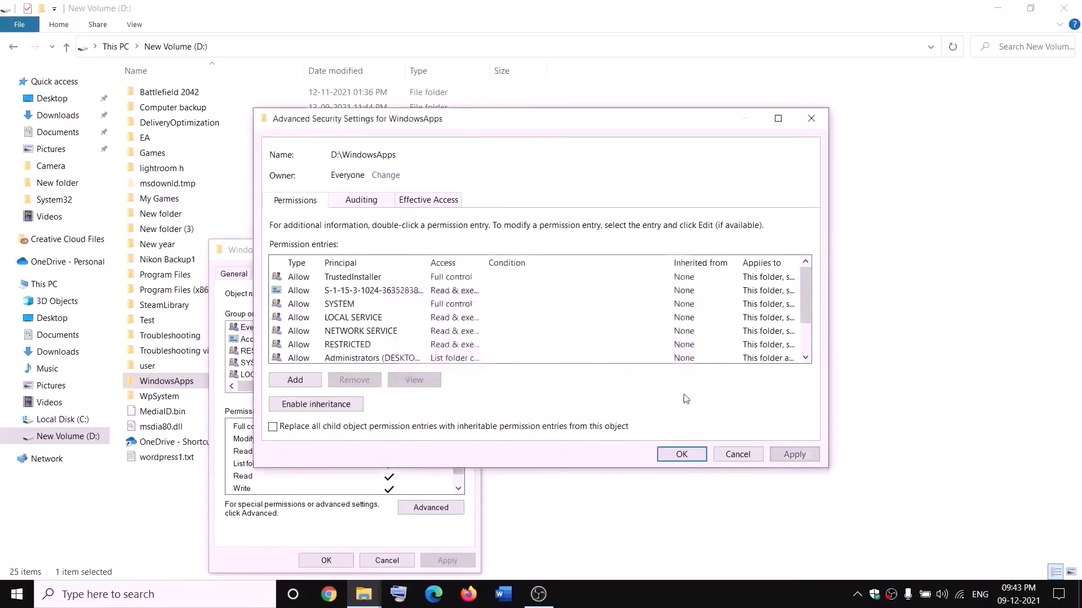
{"action": "left_click", "coordinate": [682, 454]}
{"action": "left_click", "coordinate": [336, 562]}
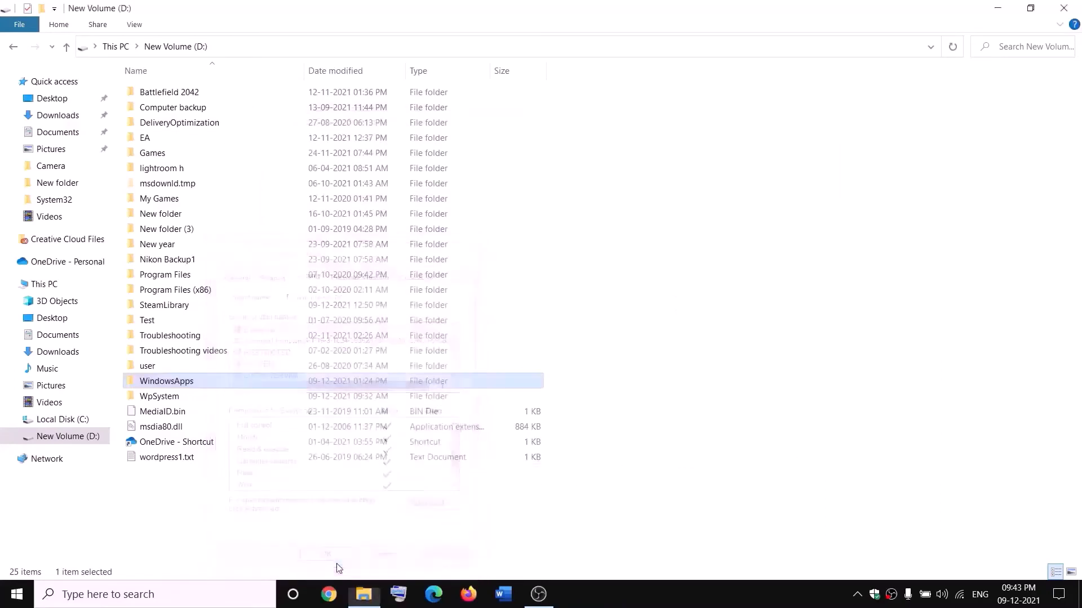
Step: Reopen the WindowsApps folder's properties and return to its advanced security settings
{"action": "right_click", "coordinate": [205, 386]}
{"action": "left_click", "coordinate": [41, 569]}
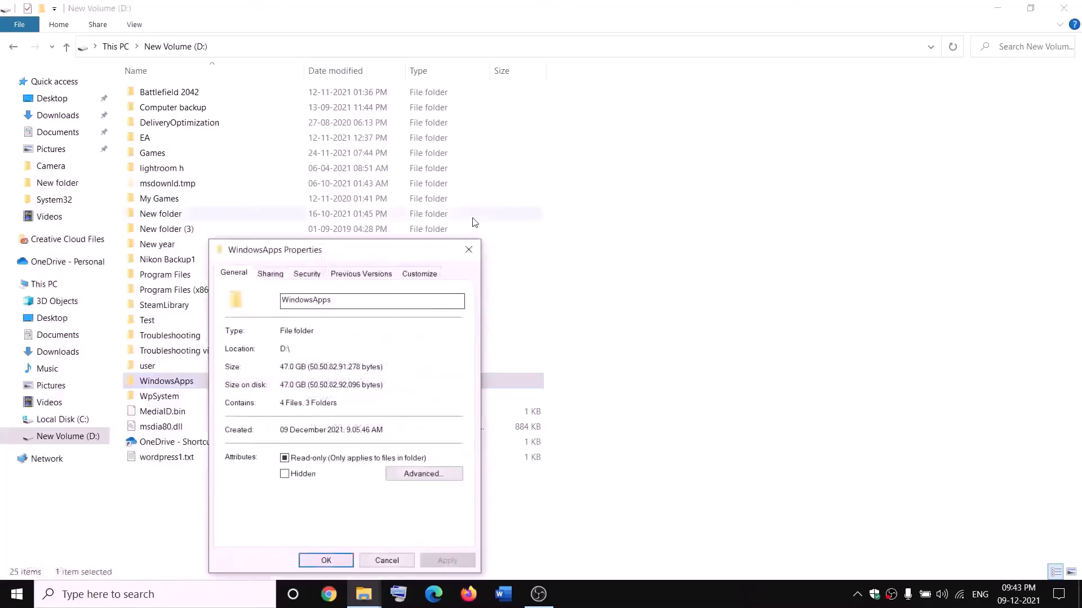
{"action": "left_click", "coordinate": [316, 275]}
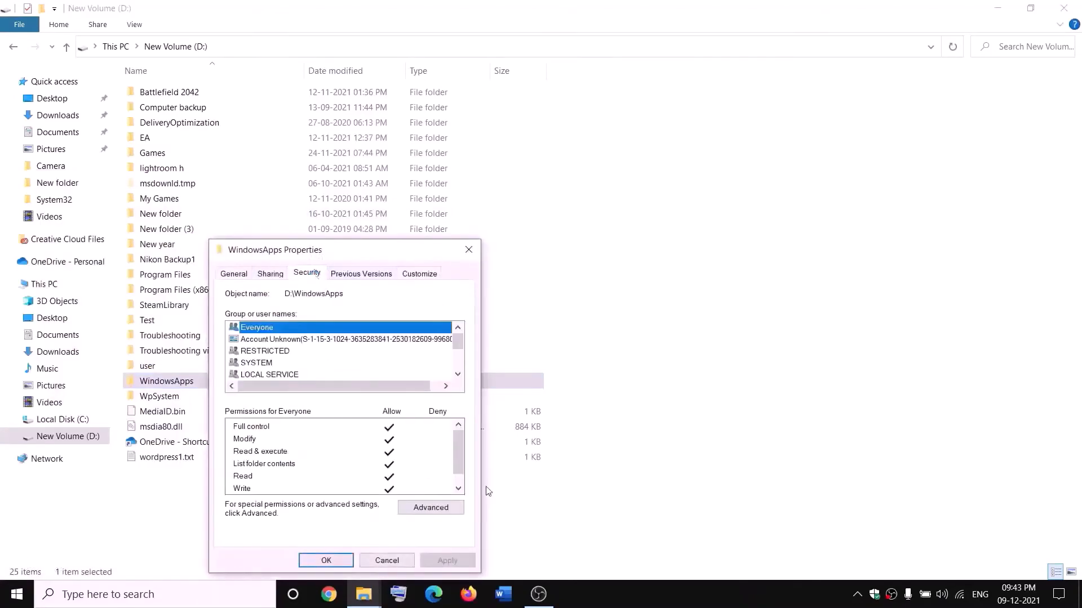
{"action": "left_click", "coordinate": [458, 504]}
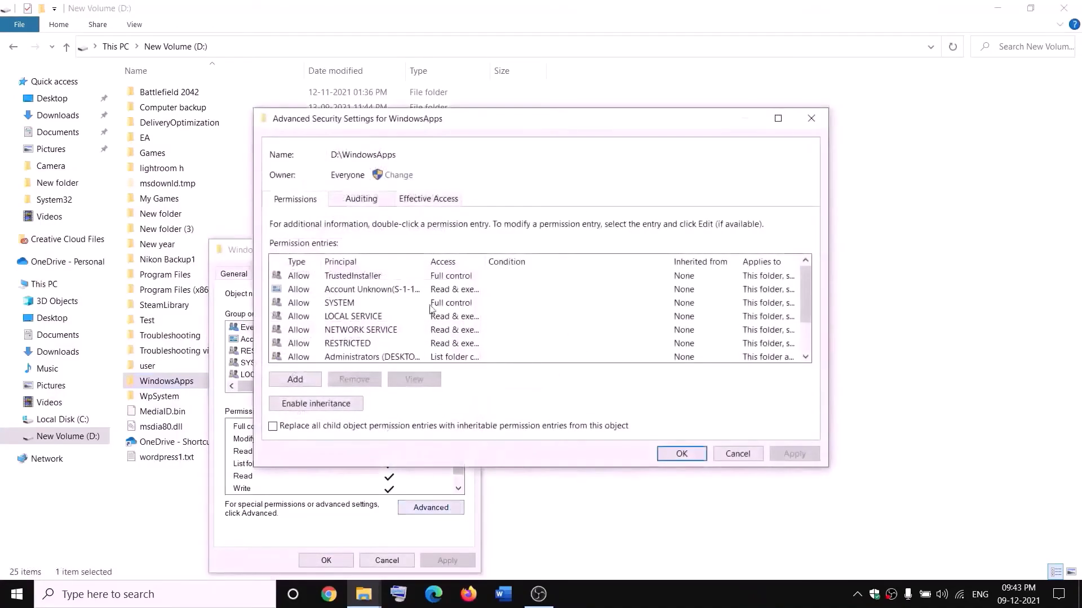
Step: Add a permission entry for WindowsApps with Everyone as the principal, checking the entered name
{"action": "left_click", "coordinate": [298, 382]}
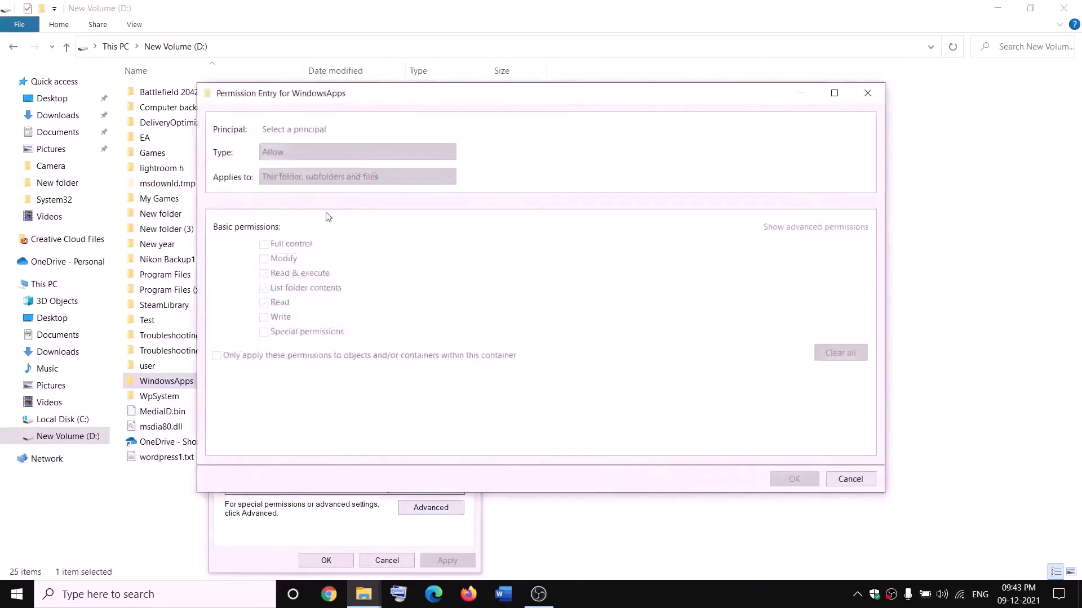
{"action": "left_click", "coordinate": [288, 130]}
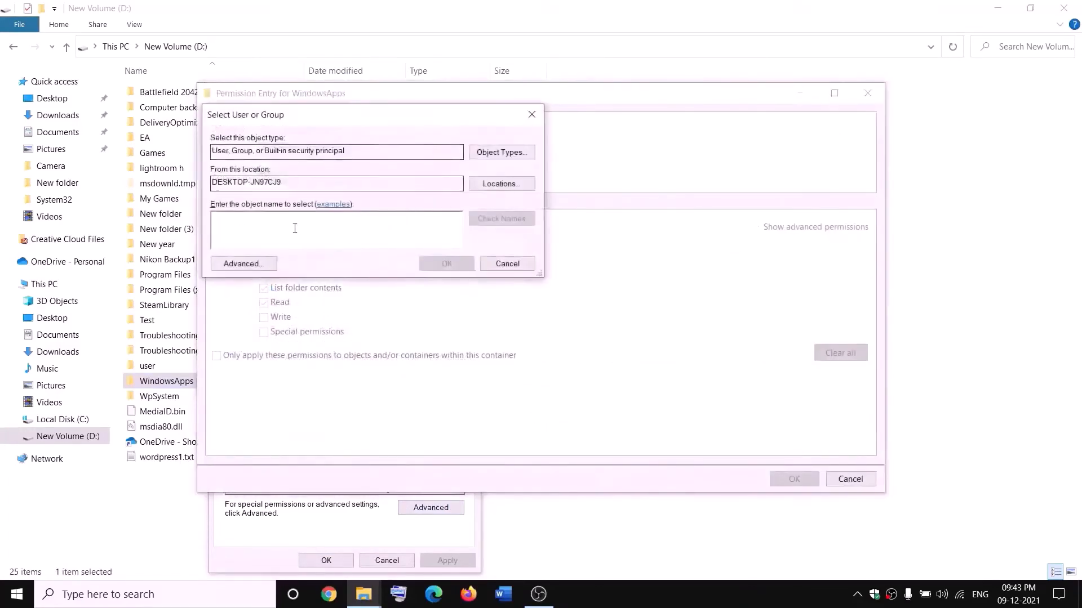
{"action": "type", "text": "everyo"}
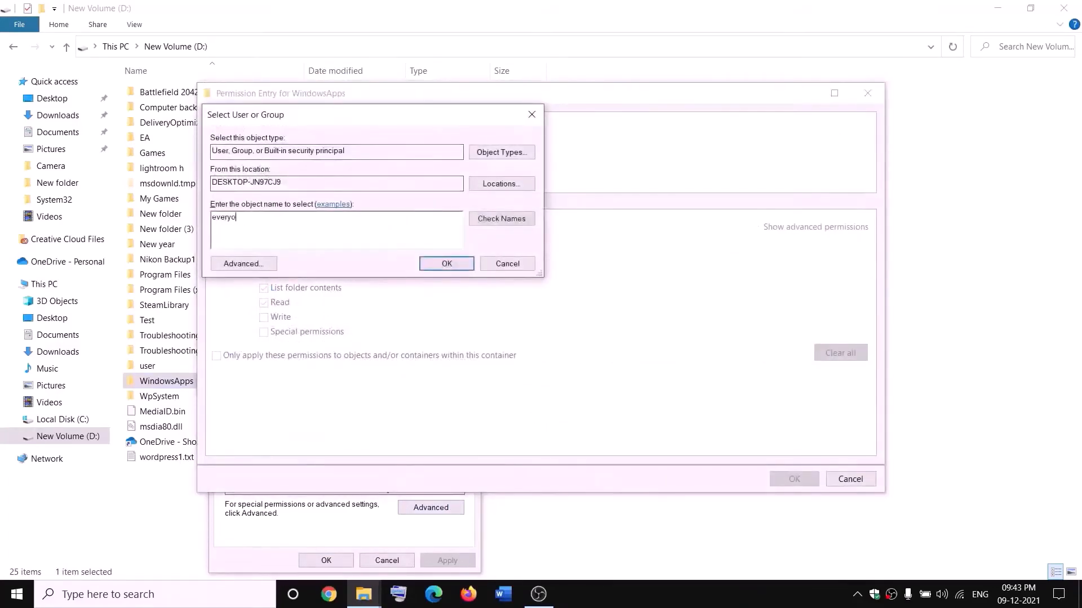
{"action": "type", "text": "ne"}
{"action": "left_click", "coordinate": [504, 219]}
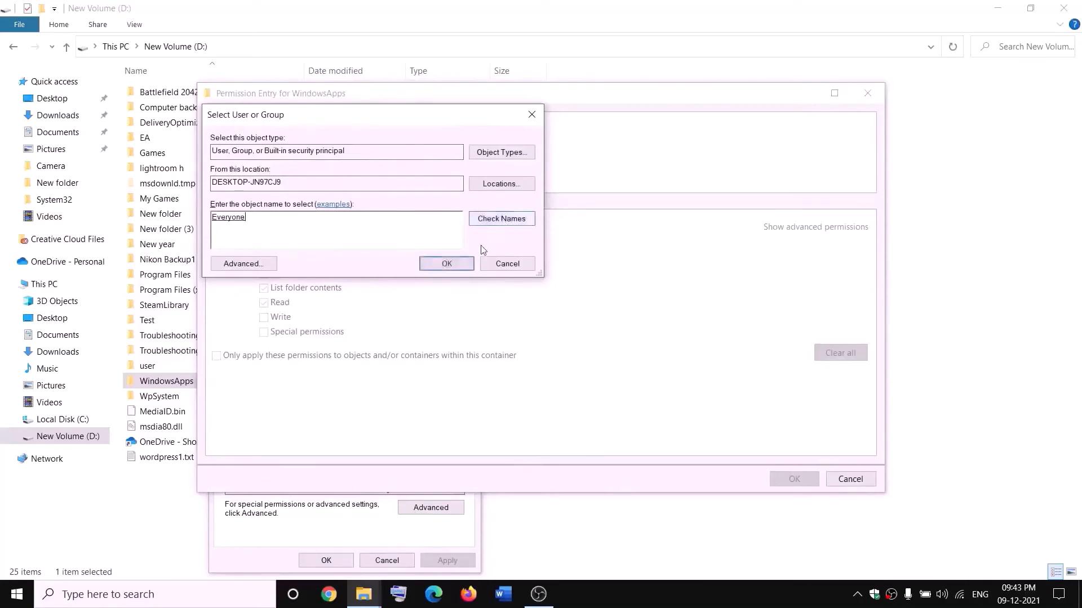
{"action": "left_click", "coordinate": [447, 263]}
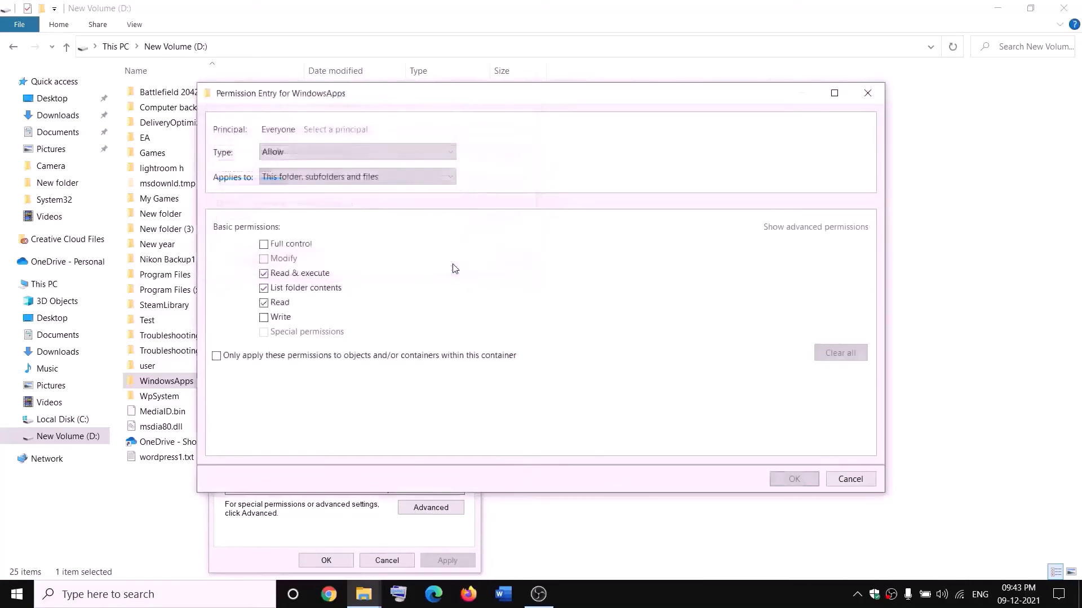
Step: Grant Everyone full control of the WindowsApps folder, apply the permissions and close its properties
{"action": "left_click", "coordinate": [265, 246]}
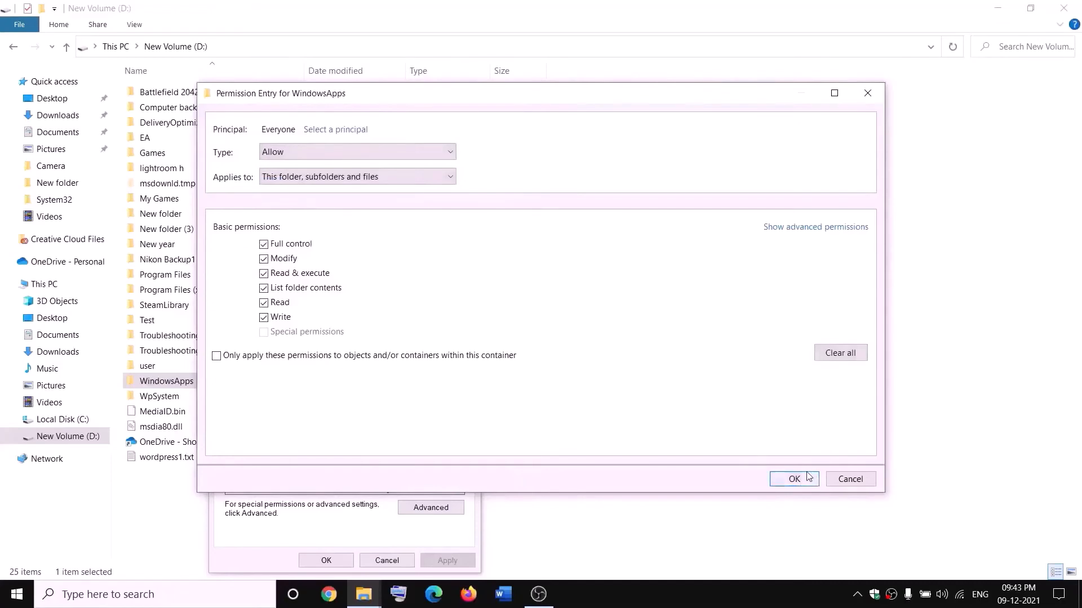
{"action": "left_click", "coordinate": [808, 477]}
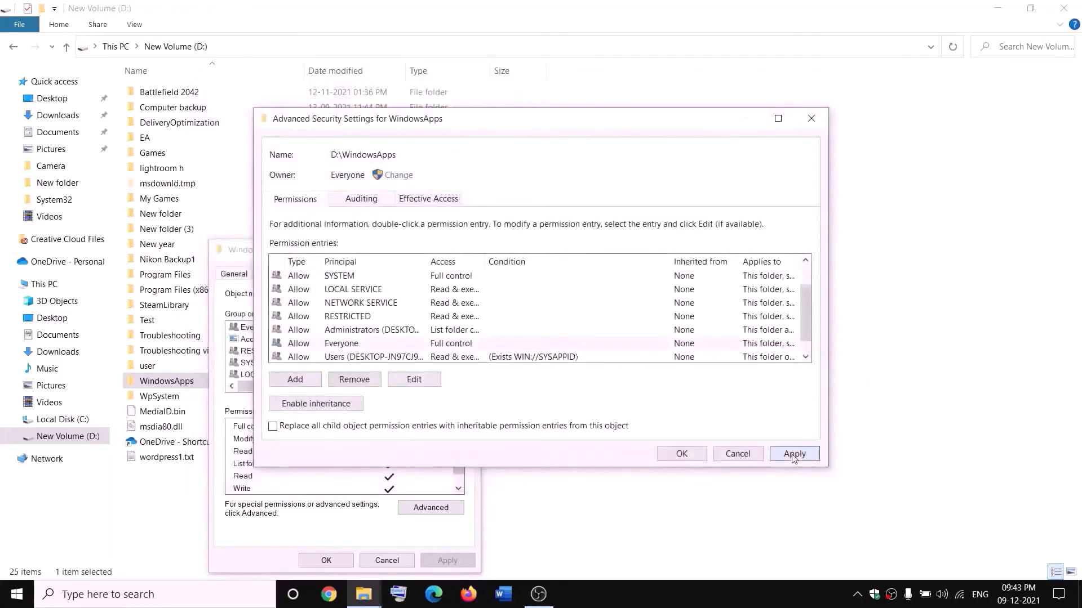
{"action": "left_click", "coordinate": [794, 455]}
{"action": "left_click", "coordinate": [681, 456]}
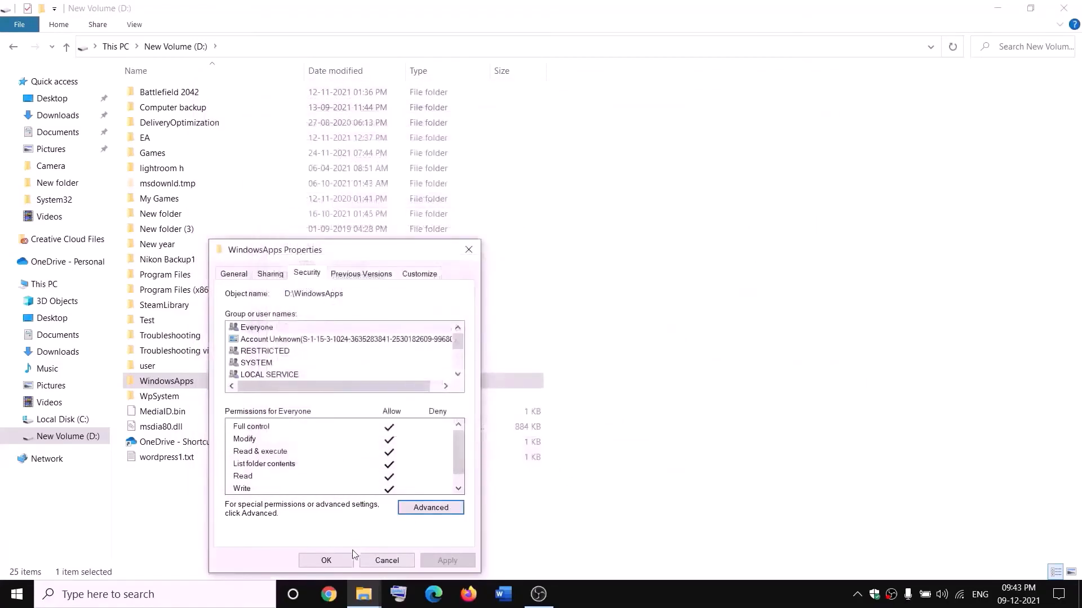
{"action": "left_click", "coordinate": [328, 561]}
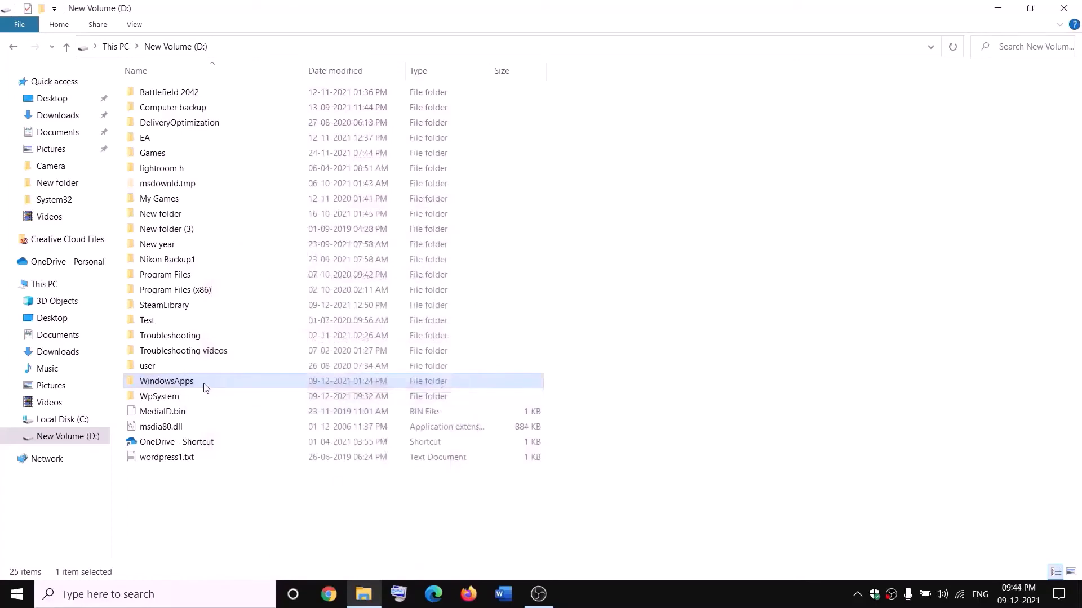
Step: Rename the WindowsApps folder on the D: drive as WindowsApps.old
{"action": "right_click", "coordinate": [205, 388]}
{"action": "left_click", "coordinate": [35, 549]}
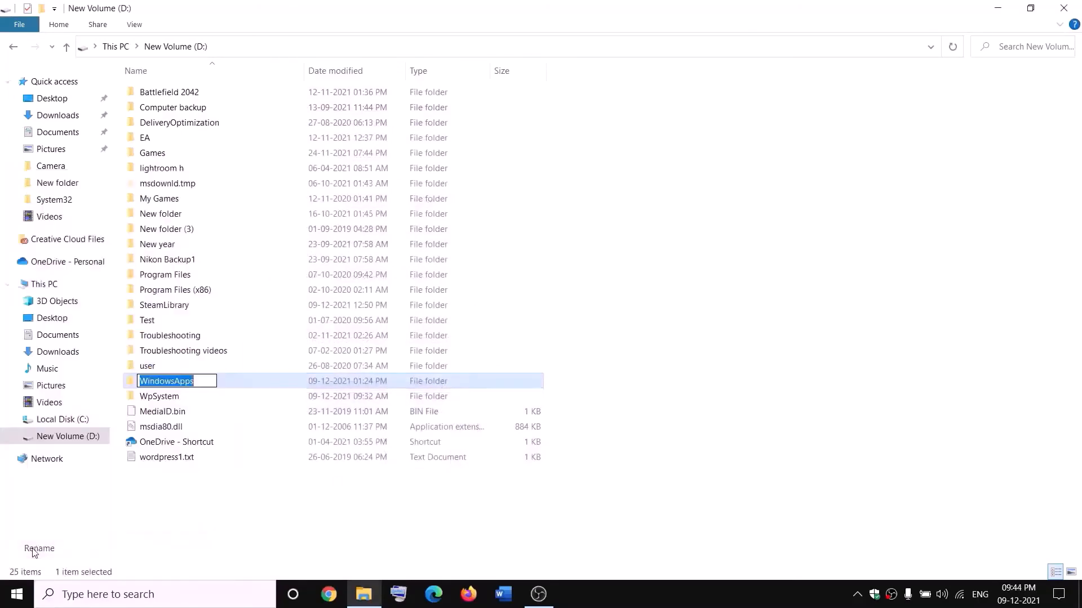
{"action": "left_click", "coordinate": [203, 379]}
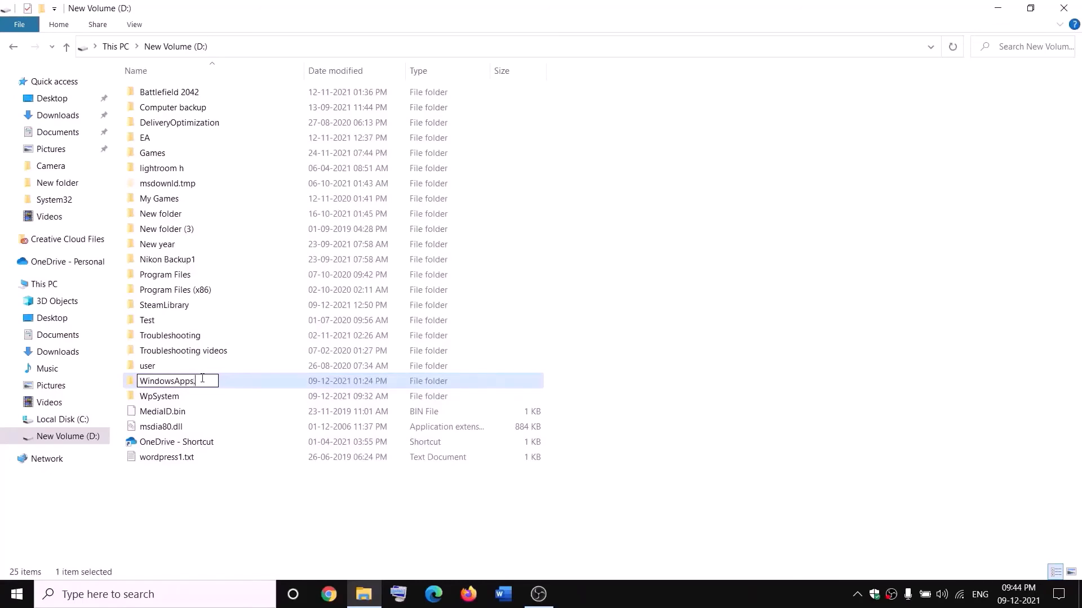
{"action": "type", "text": ".old"}
{"action": "left_click", "coordinate": [247, 491]}
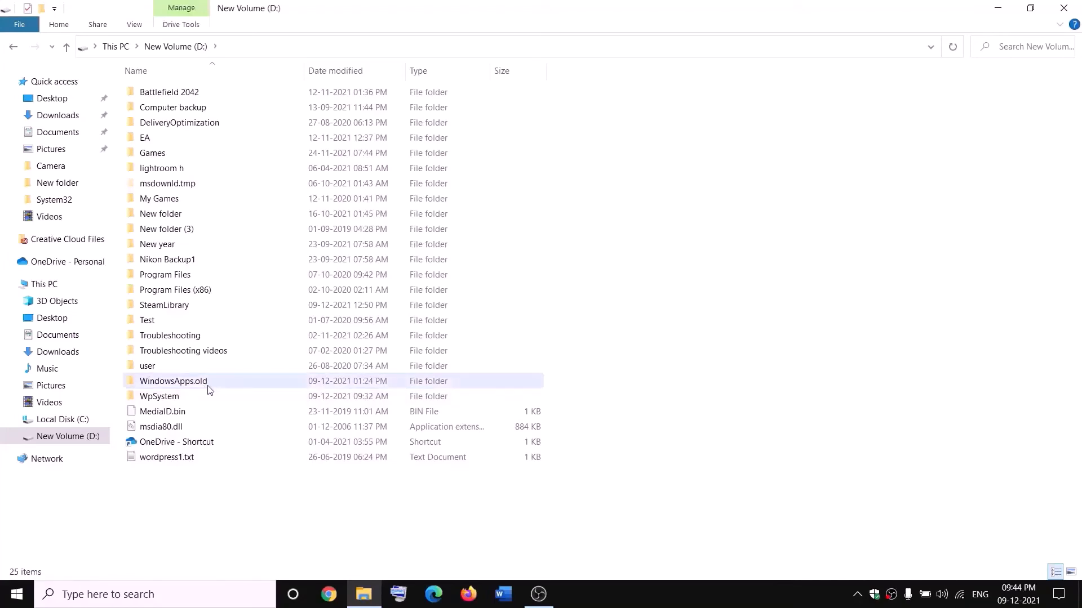
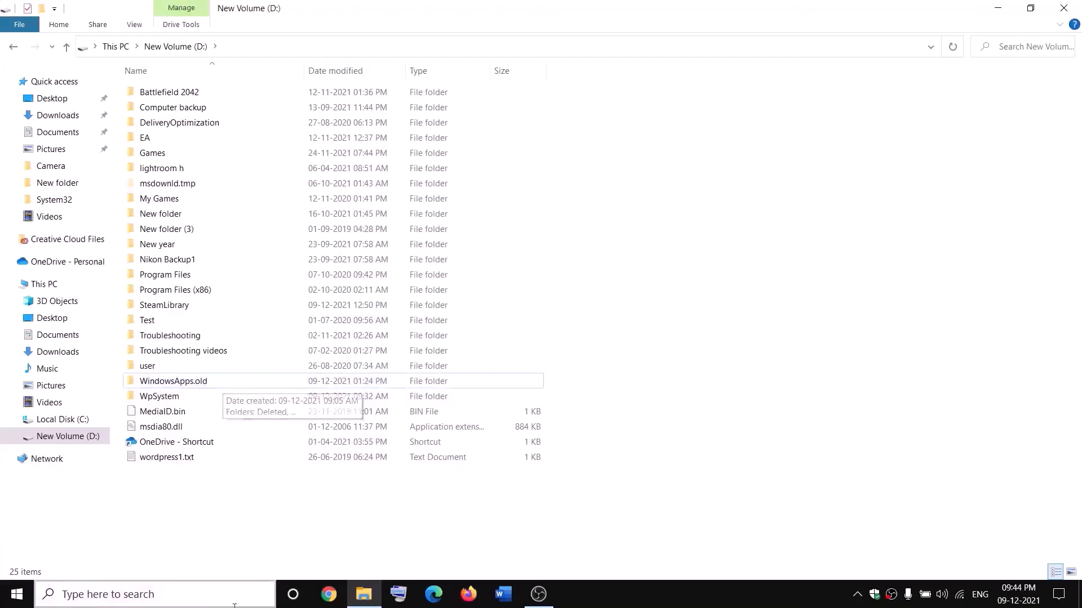
Step: End the Gaming Services background process in Task Manager and close Task Manager
{"action": "right_click", "coordinate": [16, 594]}
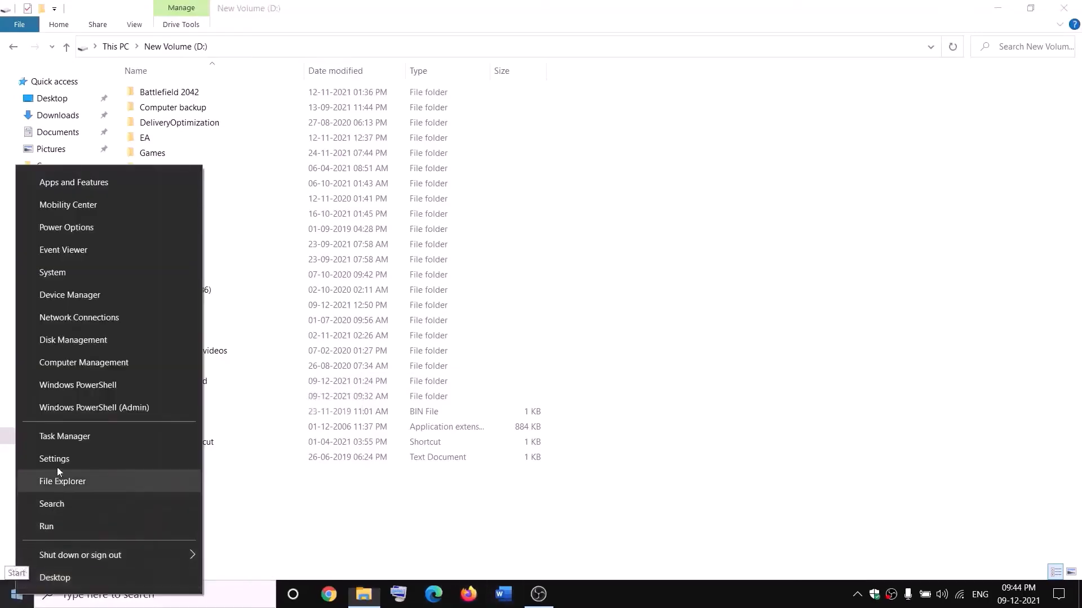
{"action": "left_click", "coordinate": [58, 441]}
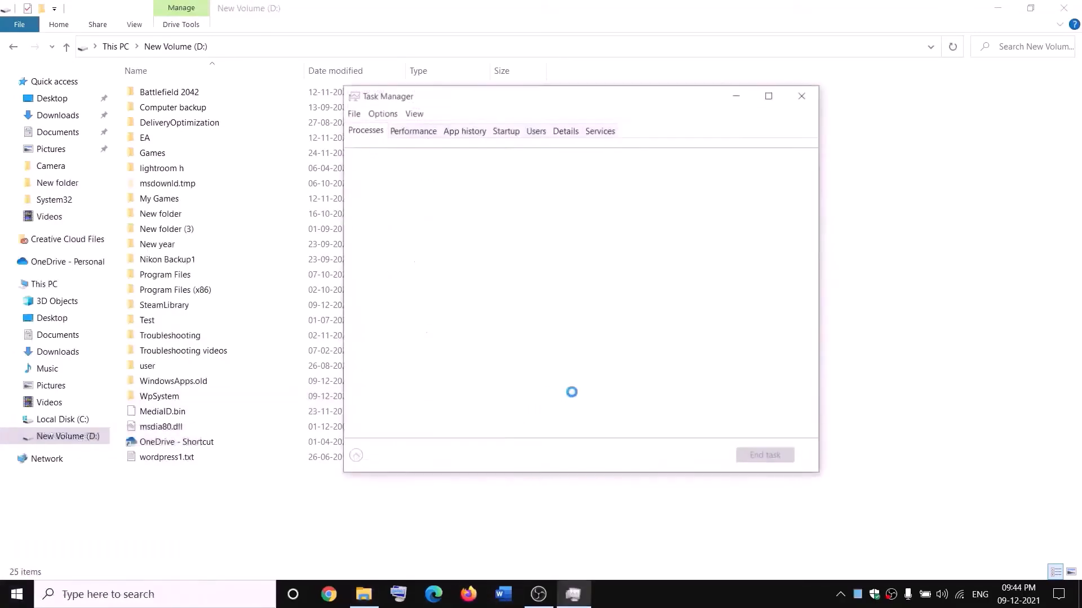
{"action": "scroll", "coordinate": [493, 318], "scroll_direction": "down", "scroll_amount": 3}
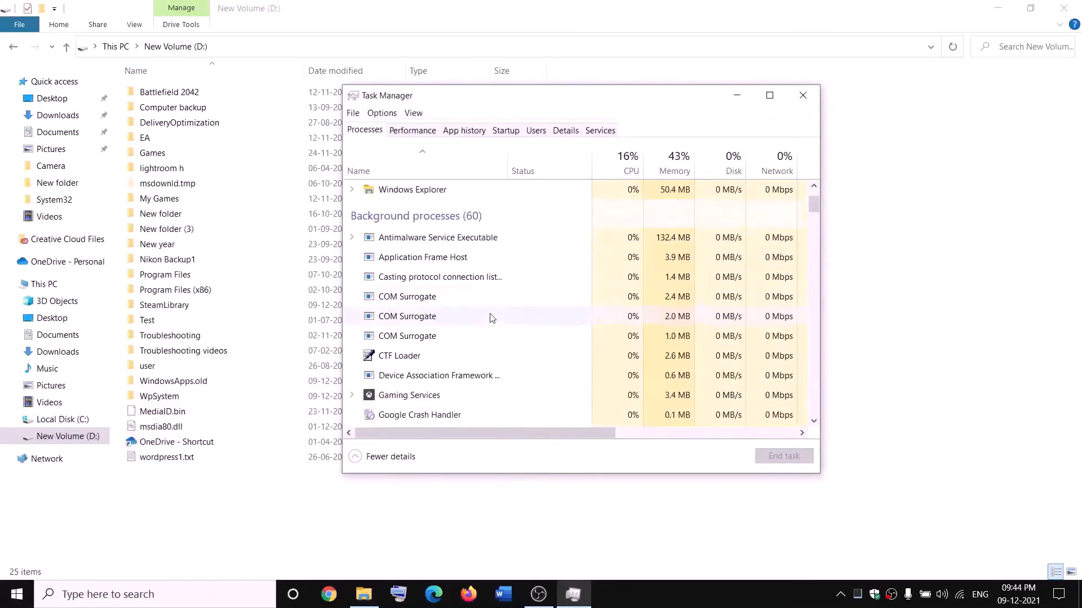
{"action": "right_click", "coordinate": [392, 383]}
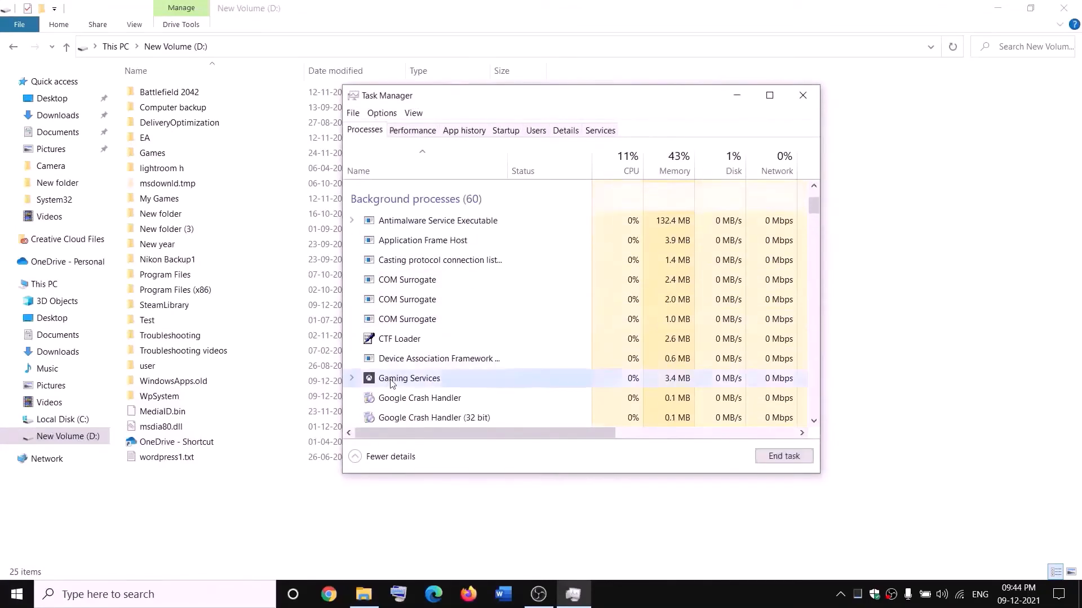
{"action": "left_click", "coordinate": [433, 419]}
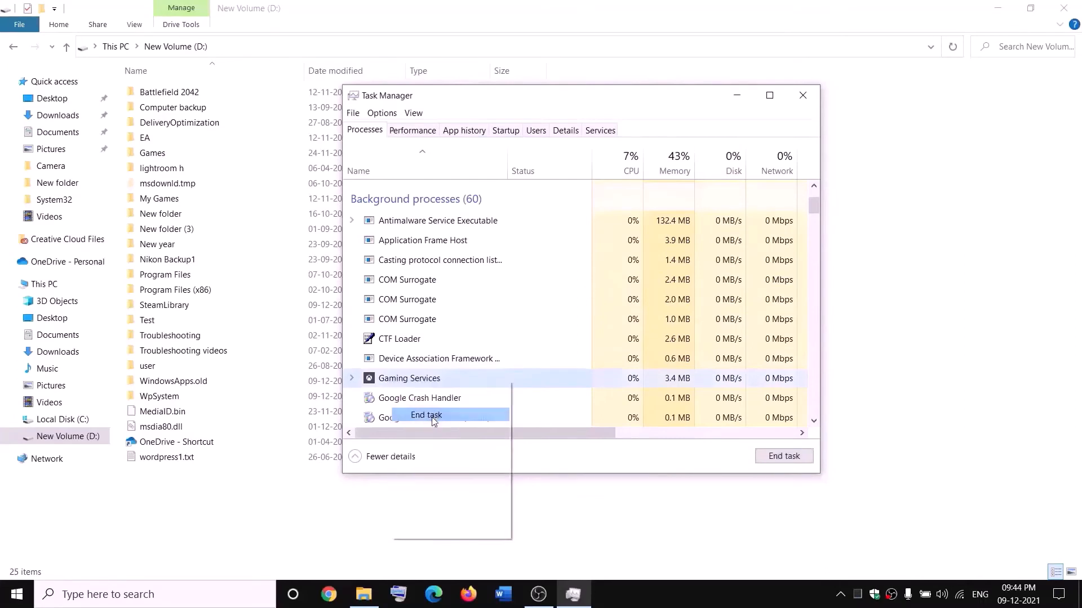
{"action": "left_click", "coordinate": [805, 95]}
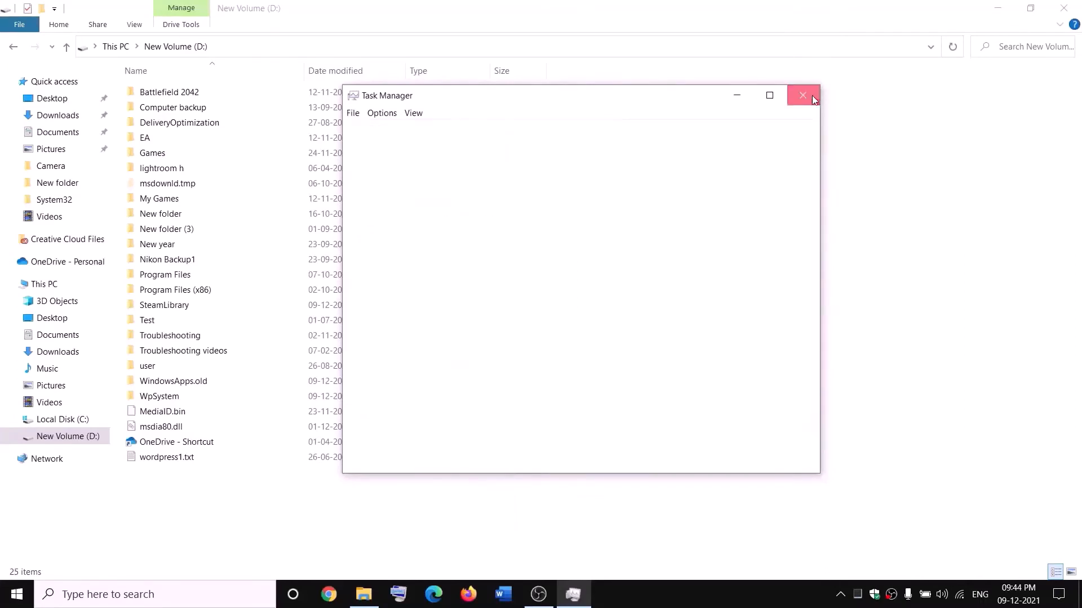
Step: Open the Services console, find the Gaming Services entries and start the one that logs on as Local Service
{"action": "left_click", "coordinate": [237, 596]}
{"action": "type", "text": "servi"}
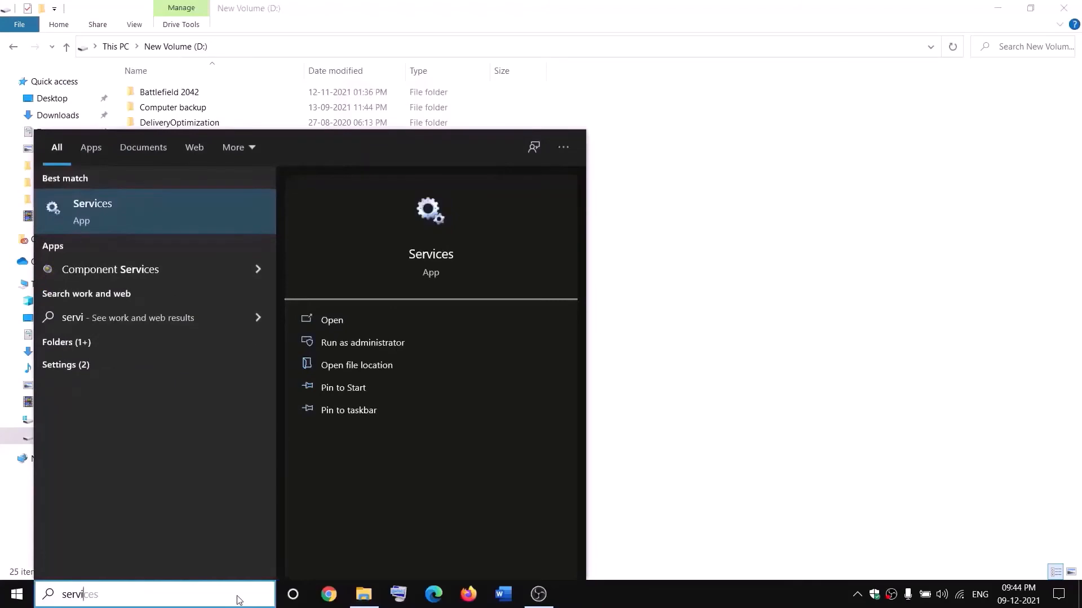
{"action": "key", "text": "Return"}
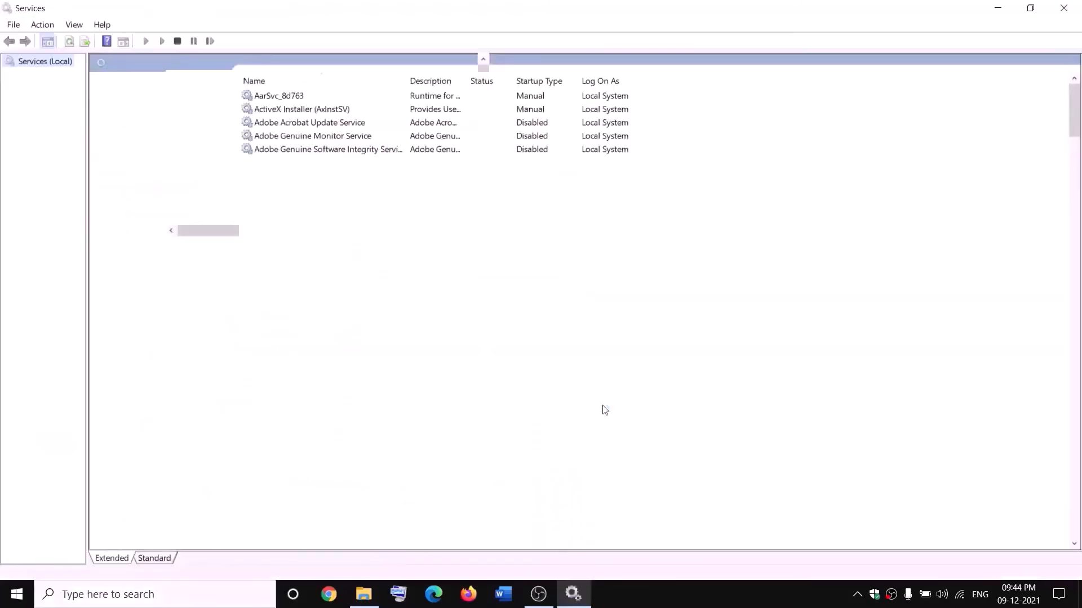
{"action": "left_click", "coordinate": [465, 302]}
{"action": "key", "text": "g"}
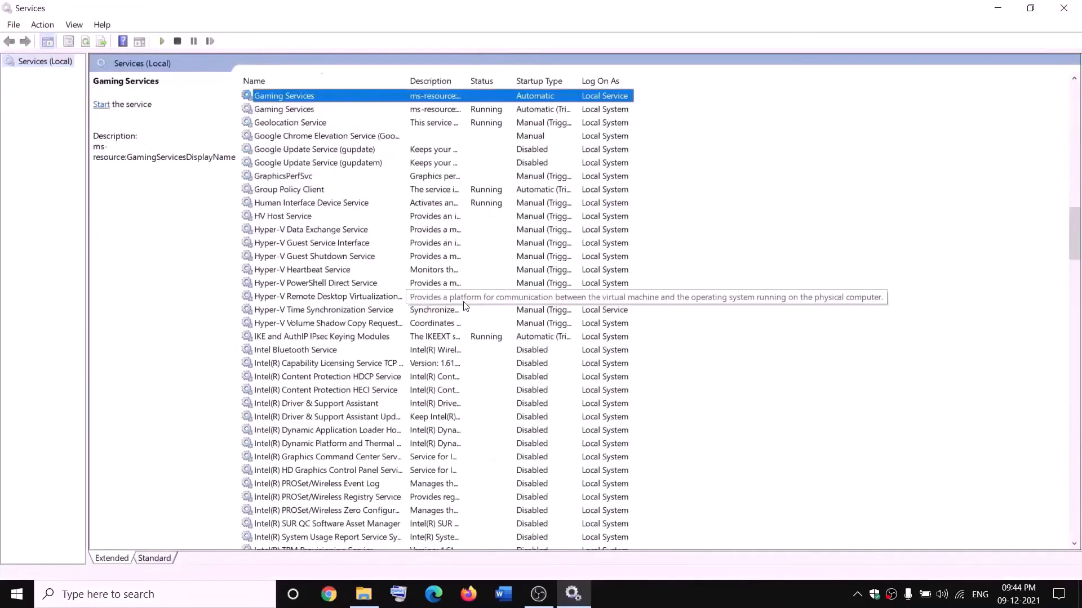
{"action": "left_click", "coordinate": [478, 151]}
{"action": "right_click", "coordinate": [450, 96]}
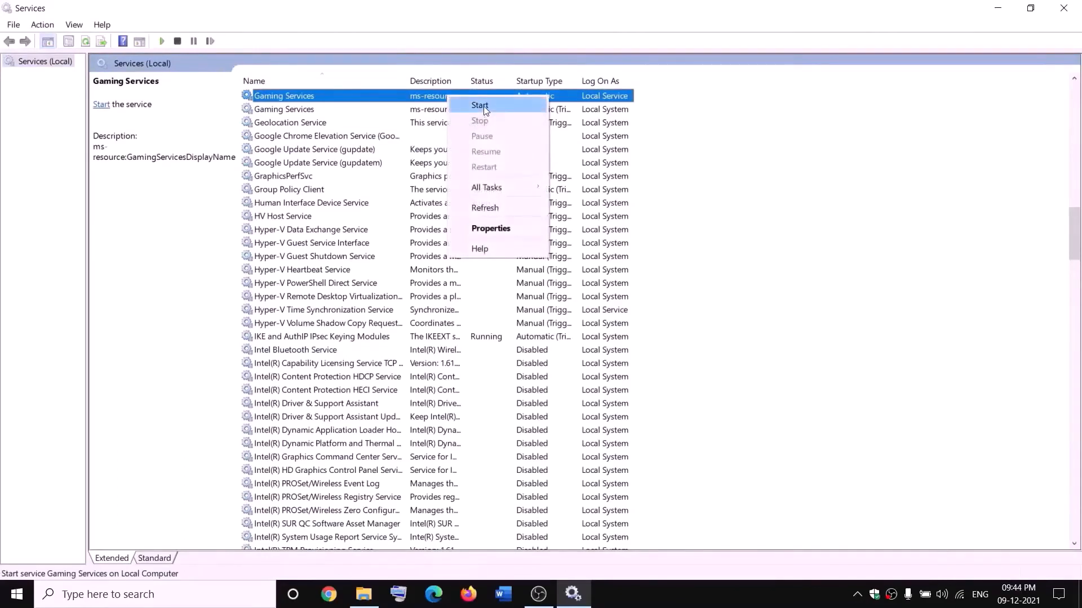
{"action": "left_click", "coordinate": [484, 106]}
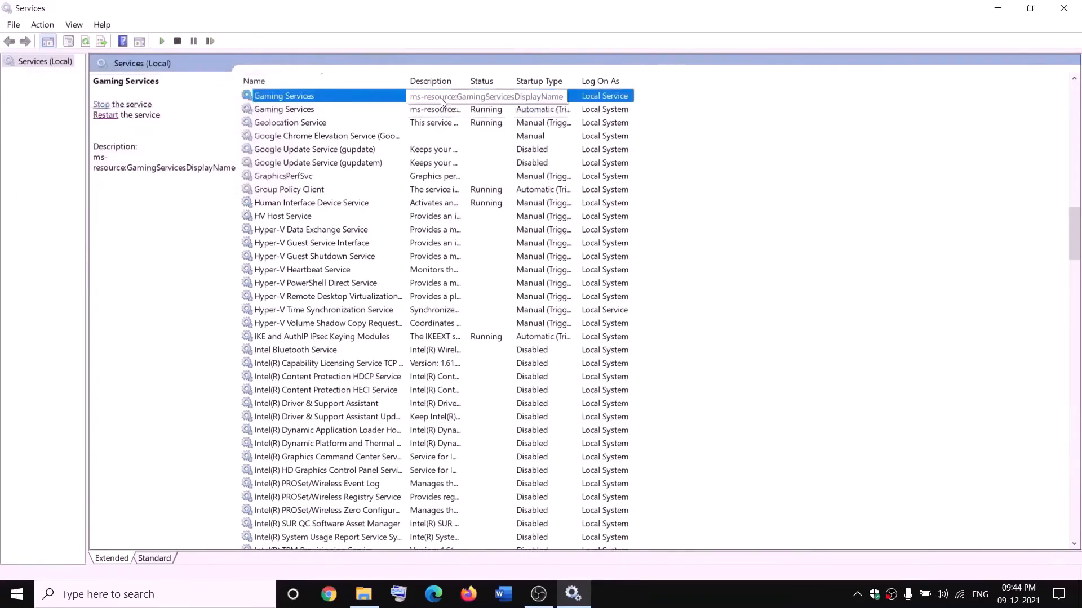
Step: Stop both Gaming Services entries
{"action": "right_click", "coordinate": [440, 99]}
{"action": "left_click", "coordinate": [473, 124]}
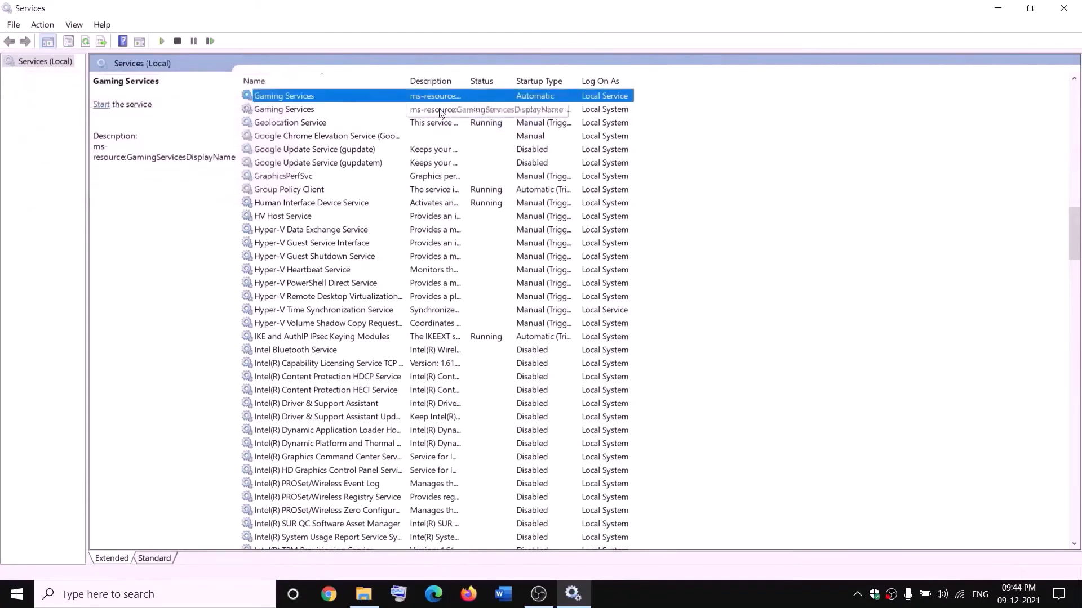
{"action": "left_click", "coordinate": [441, 111]}
{"action": "right_click", "coordinate": [440, 111]}
{"action": "left_click", "coordinate": [492, 135]}
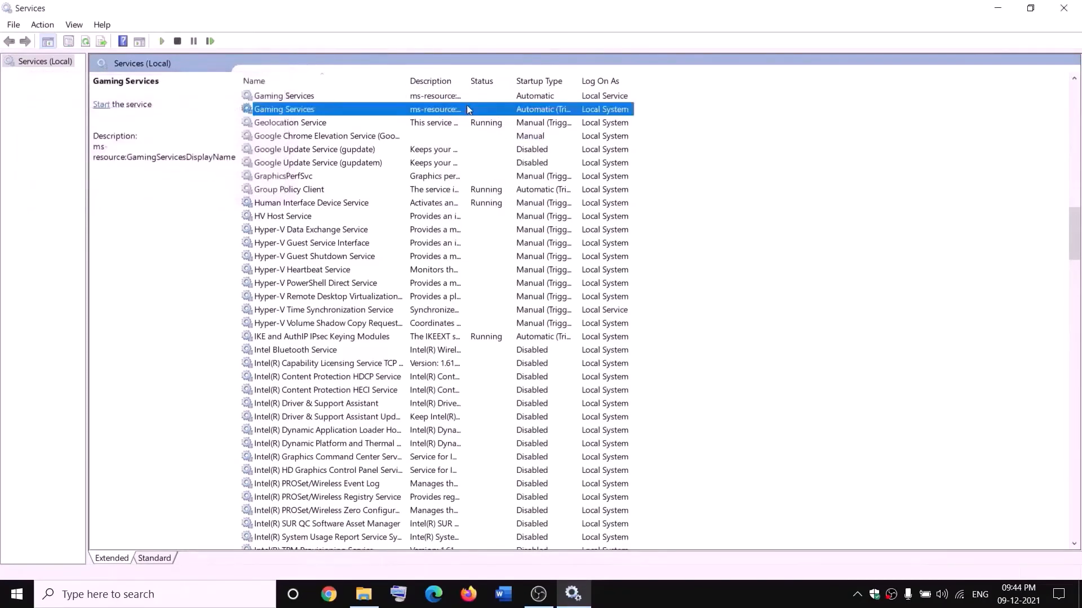
Step: Check the folders on the D: drive, return to the Services console and start both Gaming Services entries
{"action": "left_click", "coordinate": [364, 594]}
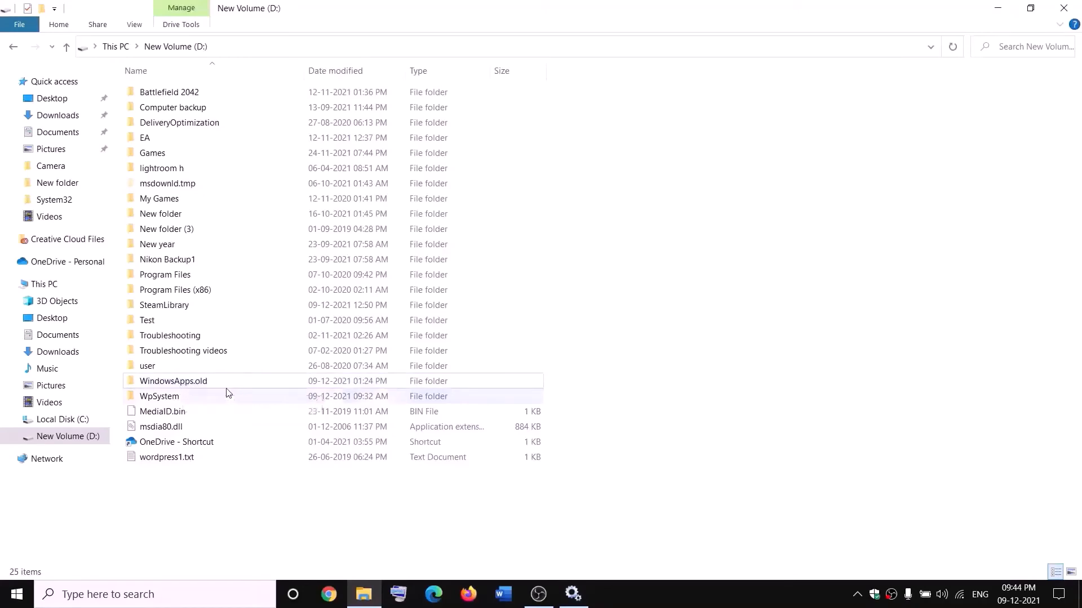
{"action": "key", "text": "alt+Tab"}
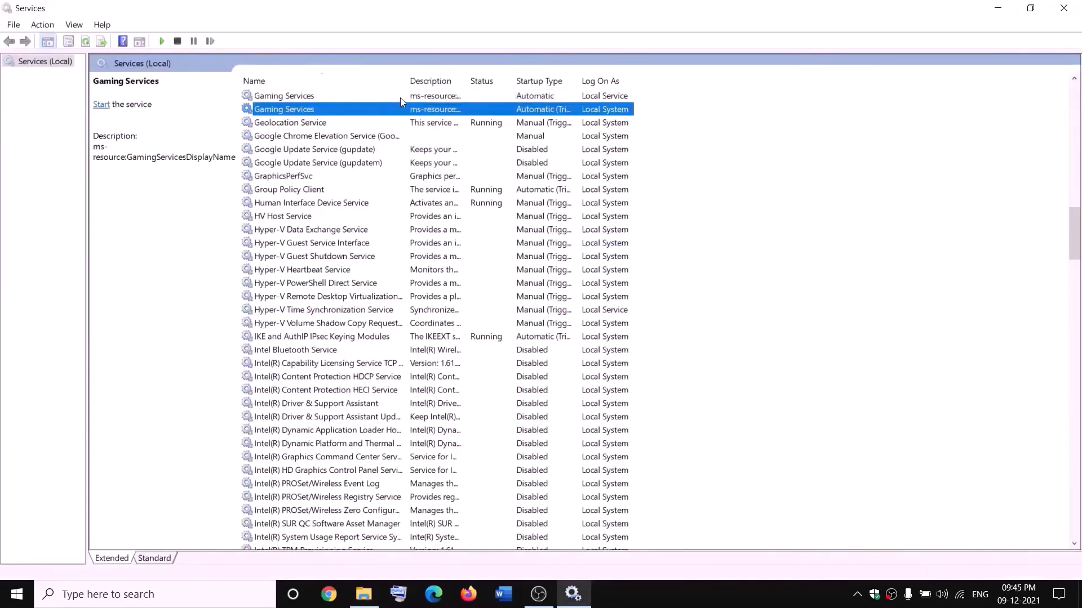
{"action": "right_click", "coordinate": [400, 97]}
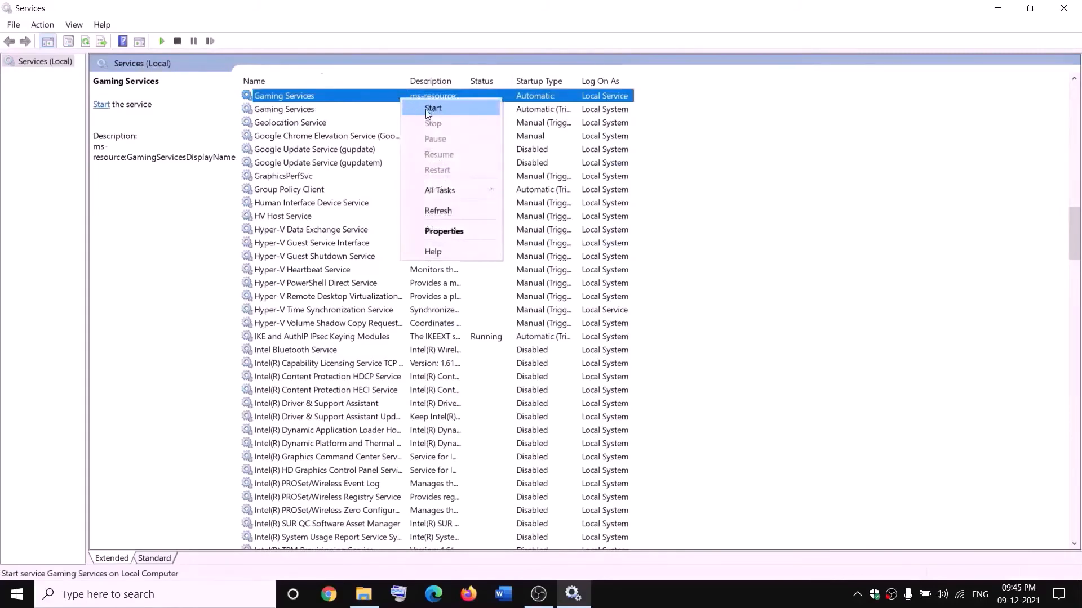
{"action": "left_click", "coordinate": [426, 109]}
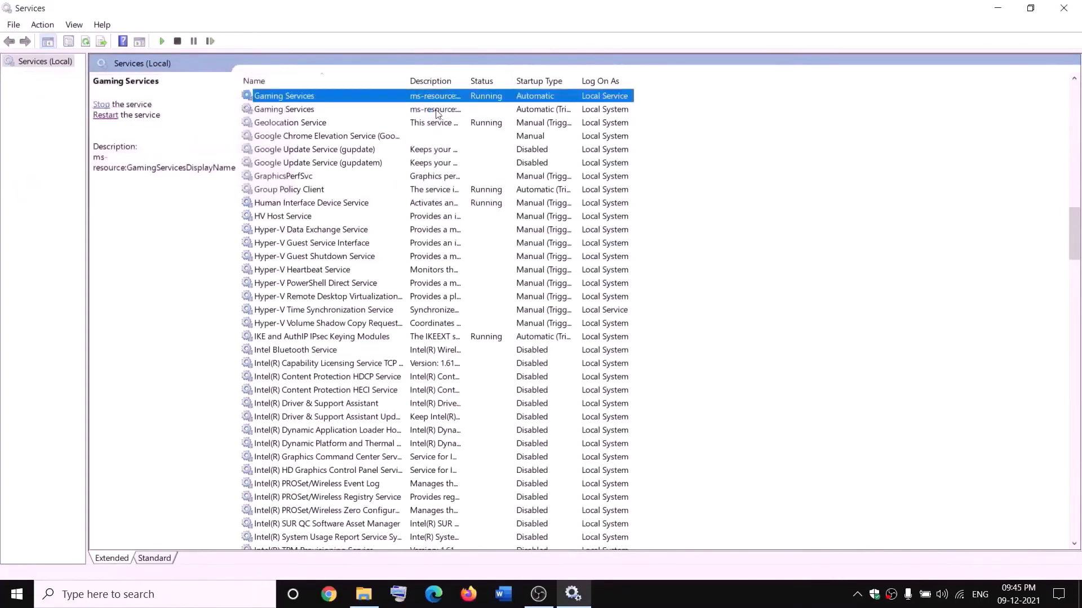
{"action": "right_click", "coordinate": [437, 114]}
{"action": "left_click", "coordinate": [463, 121]}
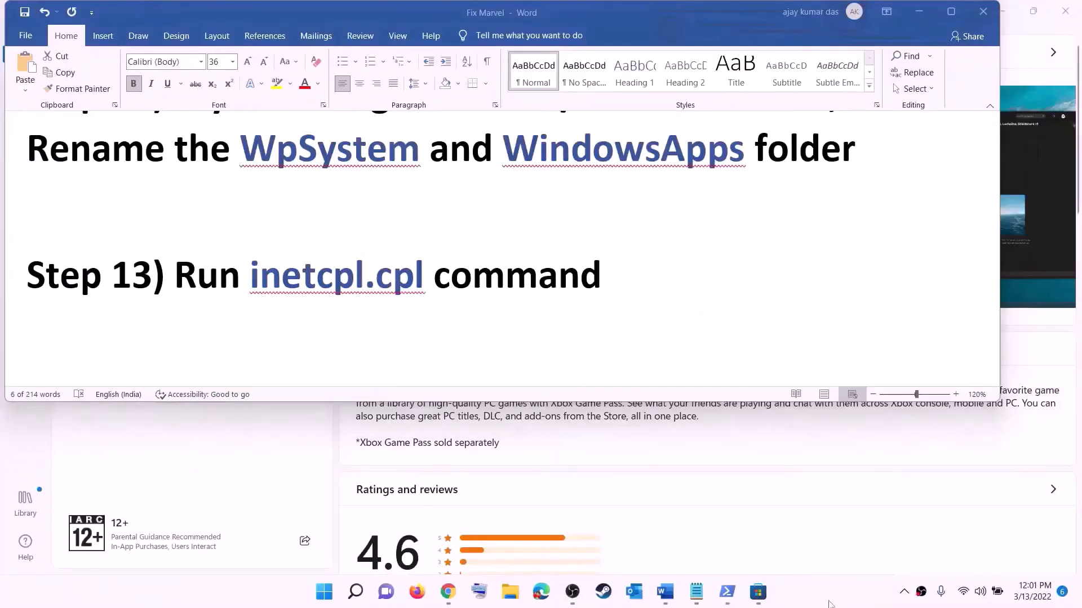
Step: Copy the inetcpl.cpl command from Step 13 of the Word document and run it through Windows search
{"action": "left_click_drag", "start_coordinate": [268, 277], "coordinate": [401, 266]}
{"action": "key", "text": "ctrl+c"}
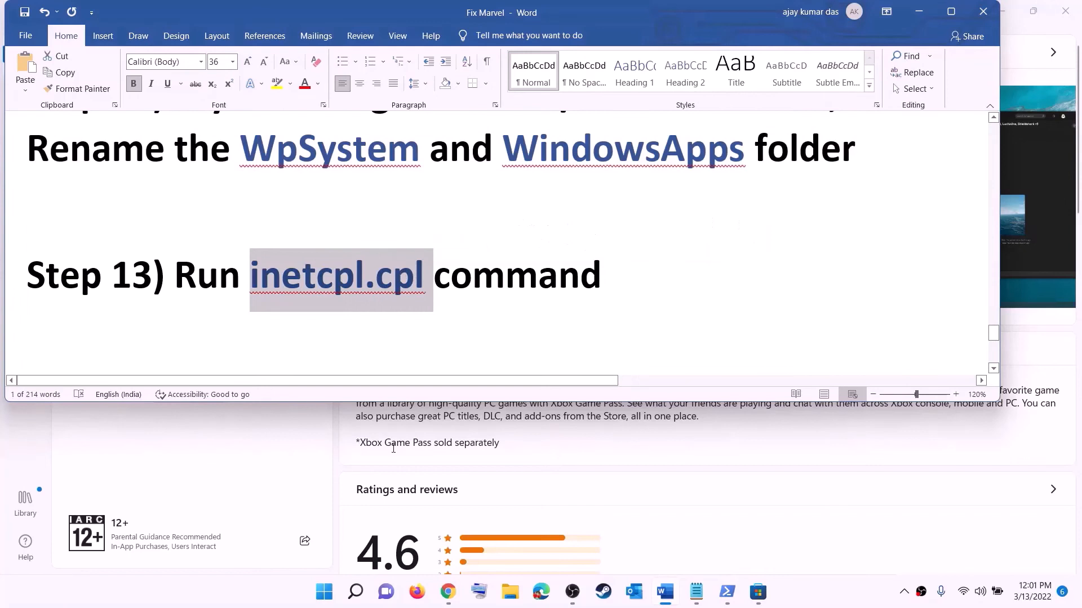
{"action": "left_click", "coordinate": [338, 594]}
{"action": "key", "text": "ctrl+v"}
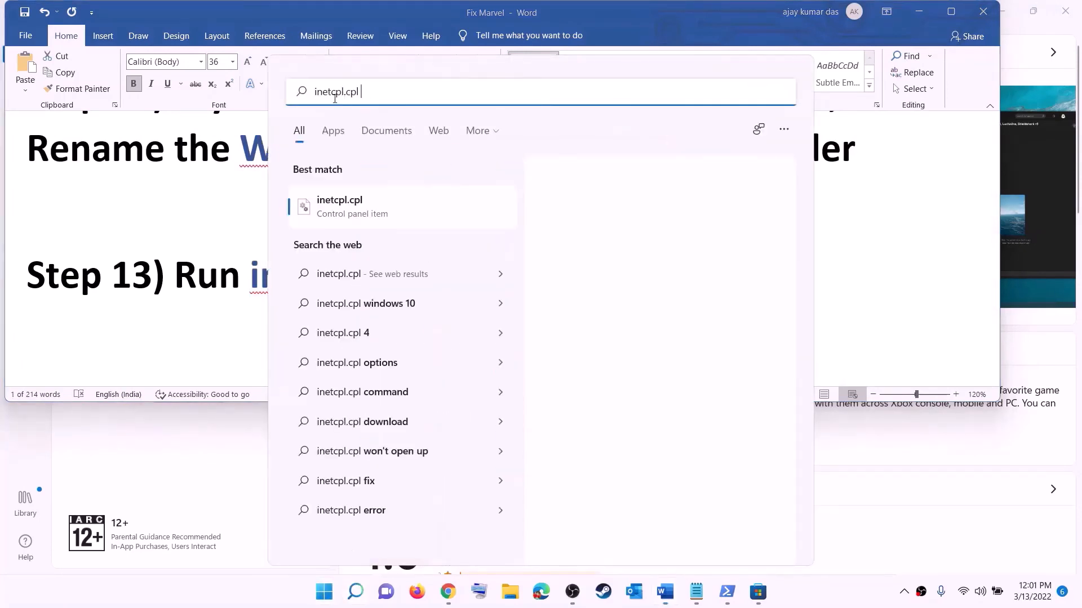
{"action": "left_click", "coordinate": [372, 208]}
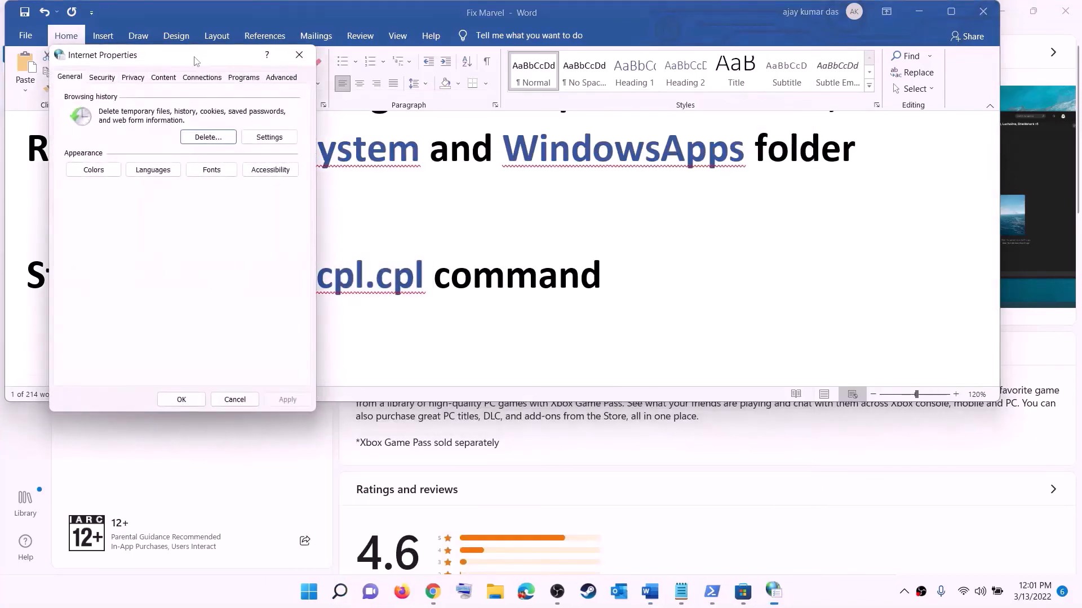
Step: Review the TLS options in the advanced settings of Internet Properties and accept the dialog
{"action": "left_click_drag", "start_coordinate": [195, 61], "coordinate": [691, 110]}
{"action": "left_click", "coordinate": [786, 130]}
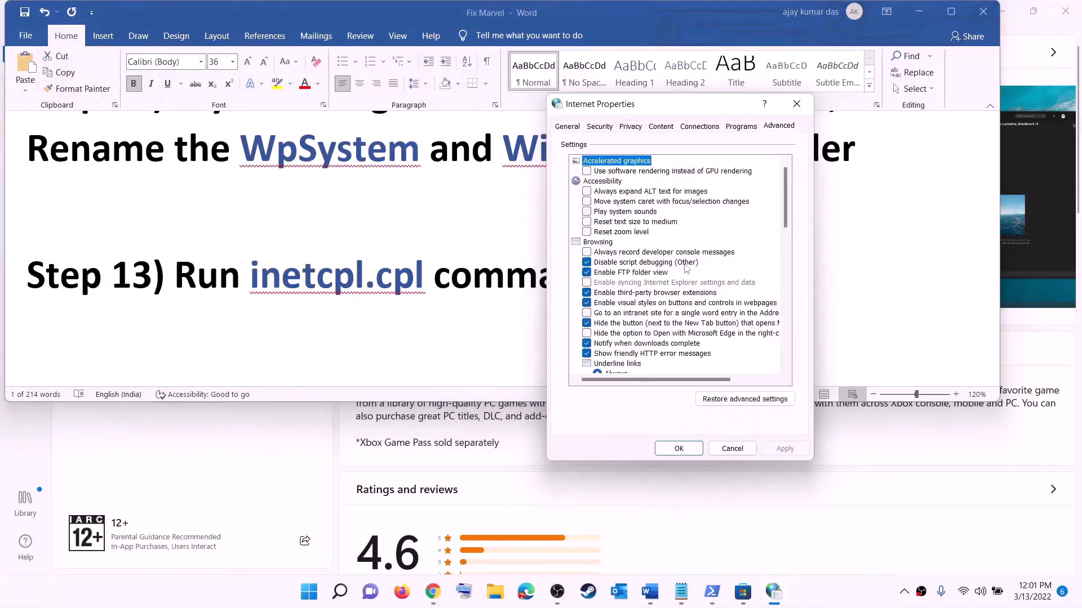
{"action": "scroll", "coordinate": [686, 267], "scroll_direction": "down", "scroll_amount": 15}
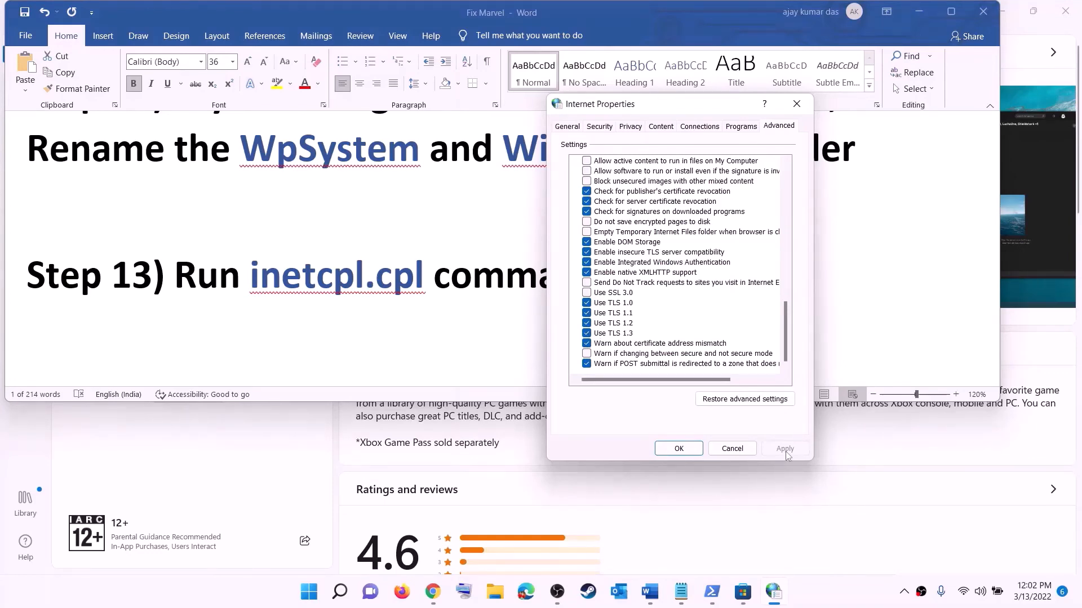
{"action": "left_click", "coordinate": [678, 449]}
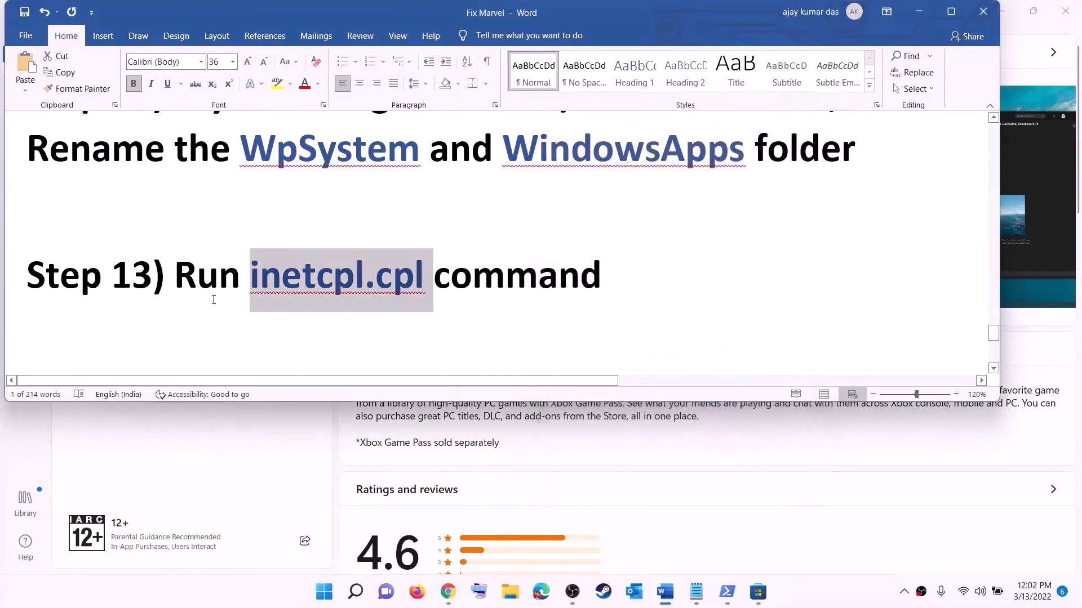
Step: Read the Word instructions on updating Windows with the media creation tool, including the Windows 10 and Windows 11 download links
{"action": "scroll", "coordinate": [231, 286], "scroll_direction": "down", "scroll_amount": 5}
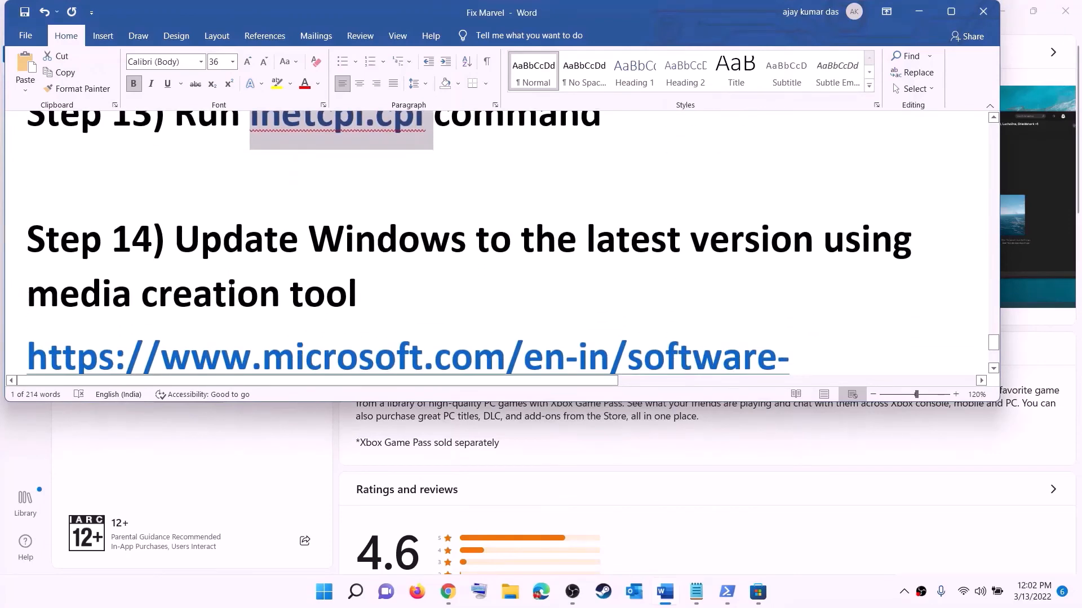
{"action": "left_click_drag", "start_coordinate": [186, 204], "coordinate": [423, 241]}
{"action": "scroll", "coordinate": [434, 241], "scroll_direction": "down", "scroll_amount": 2}
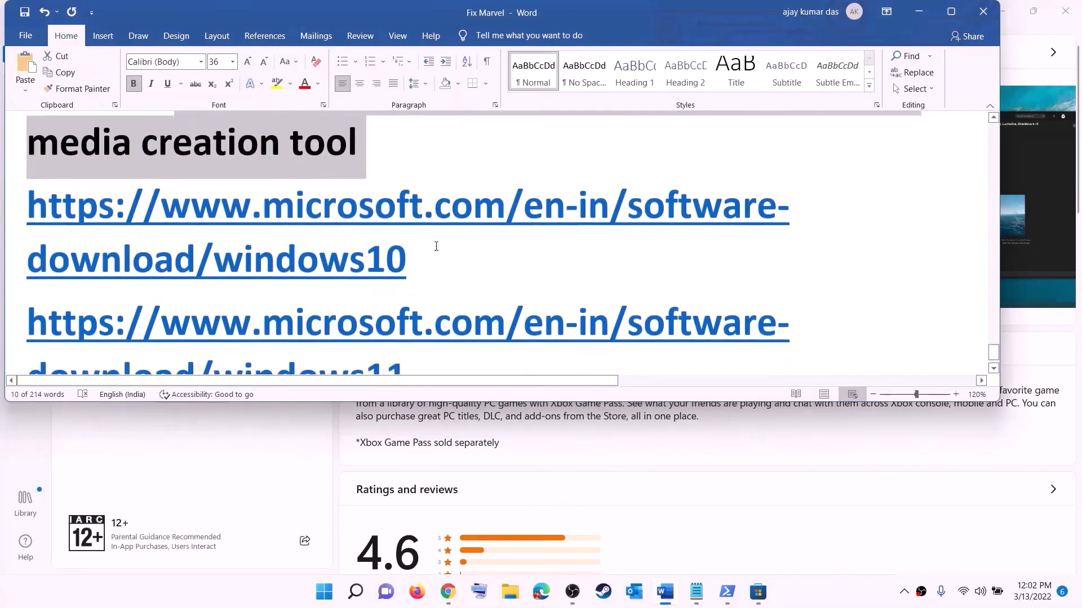
{"action": "left_click", "coordinate": [806, 607]}
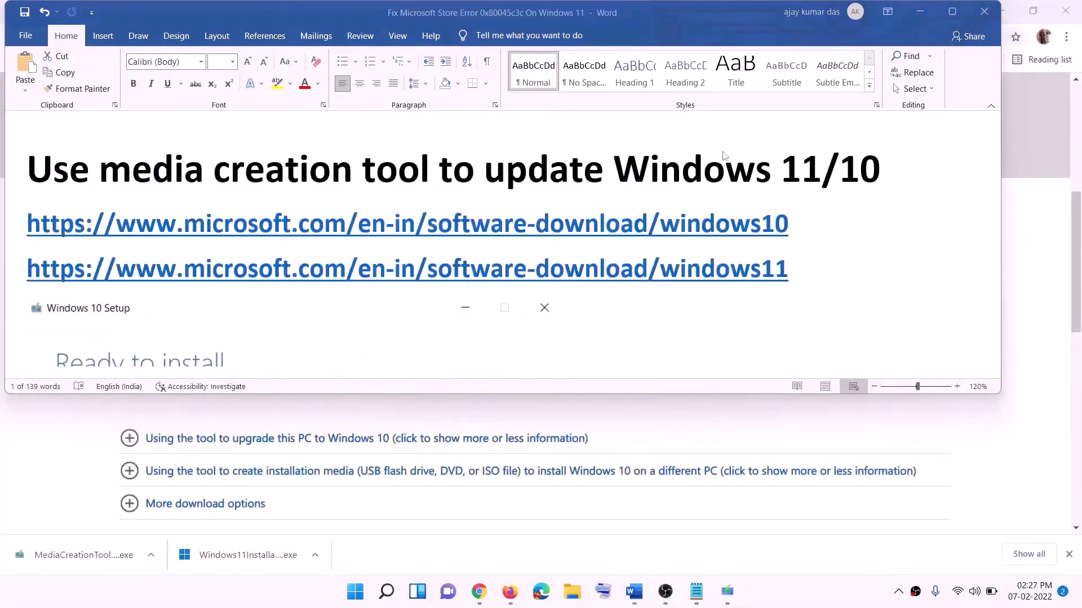
{"action": "triple_click", "coordinate": [796, 242]}
{"action": "triple_click", "coordinate": [782, 223]}
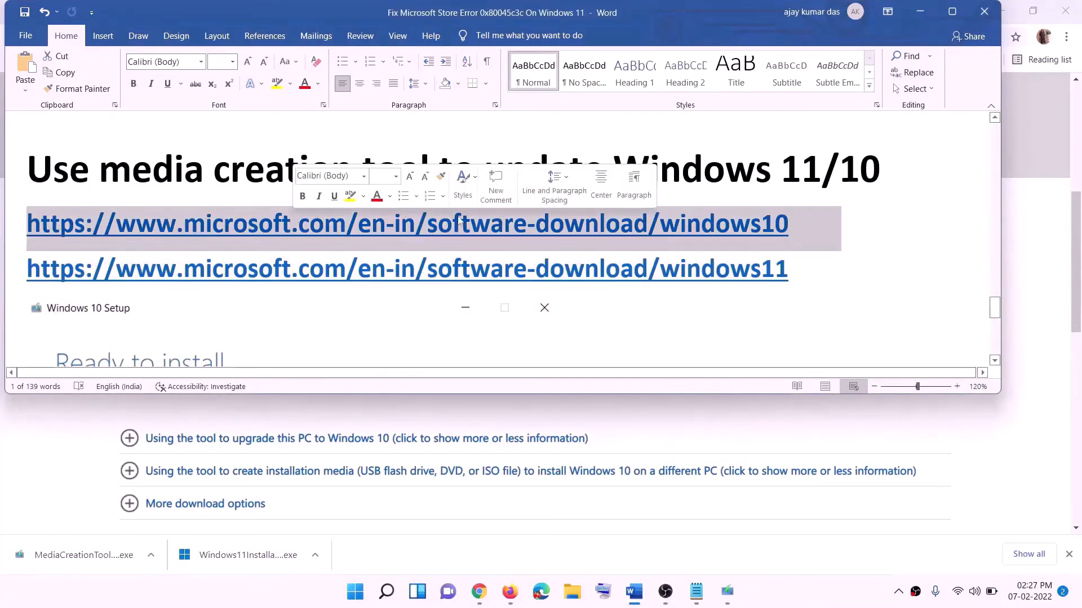
{"action": "triple_click", "coordinate": [804, 270]}
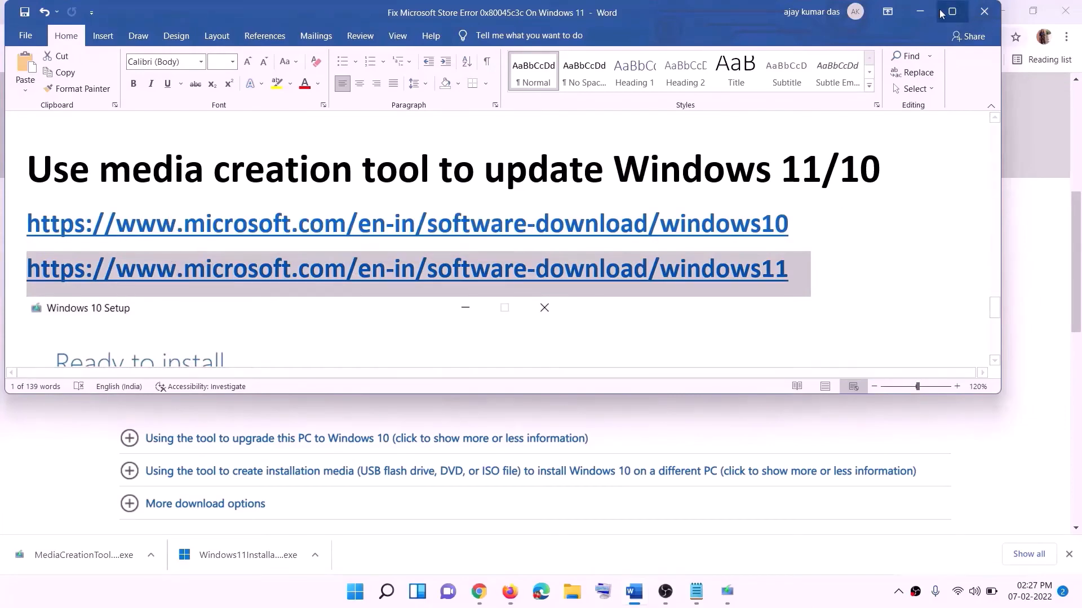
Step: Minimize Word and examine the media creation tool section of Microsoft's Download Windows 10 page in the browser
{"action": "left_click", "coordinate": [920, 11]}
{"action": "scroll", "coordinate": [457, 281], "scroll_direction": "up", "scroll_amount": 6}
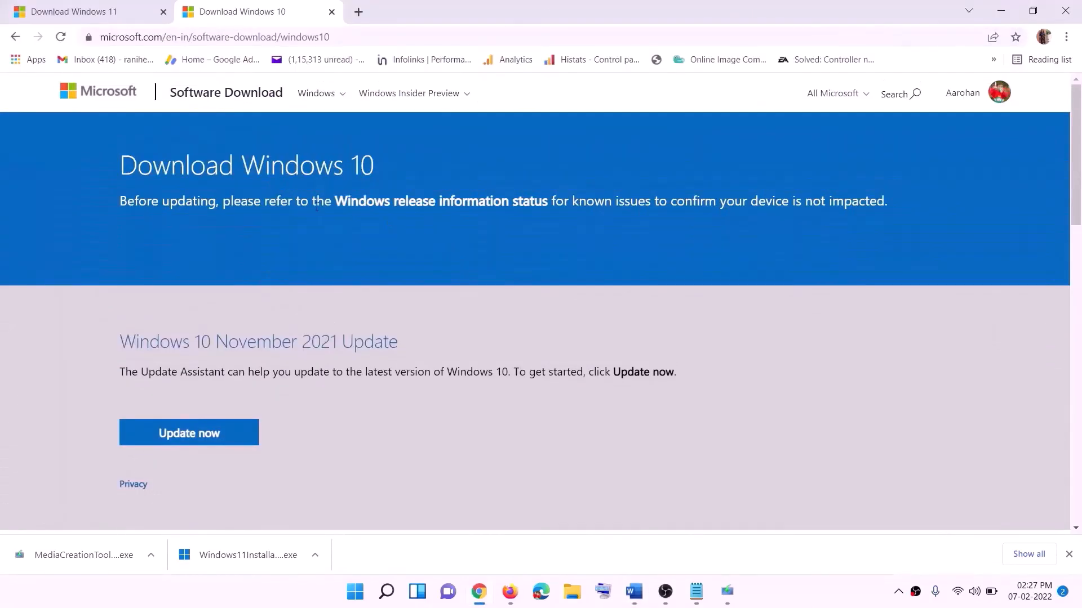
{"action": "scroll", "coordinate": [378, 235], "scroll_direction": "down", "scroll_amount": 5}
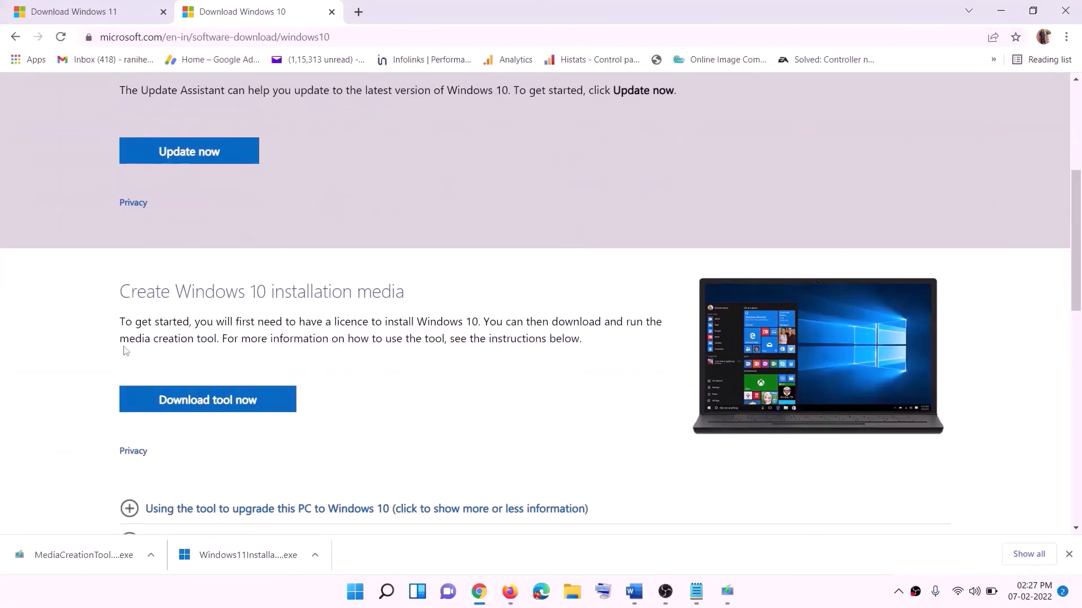
{"action": "left_click_drag", "start_coordinate": [129, 338], "coordinate": [241, 338]}
{"action": "scroll", "coordinate": [241, 338], "scroll_direction": "down", "scroll_amount": 3}
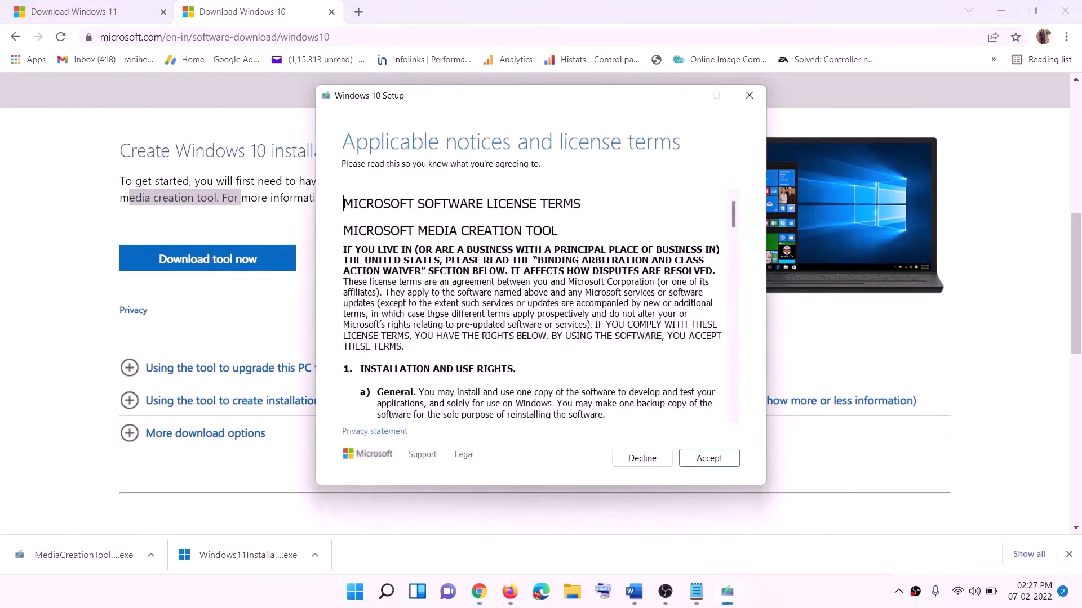
Step: Accept the Windows 10 Setup license terms and start the download with the option Upgrade this PC now
{"action": "left_click", "coordinate": [705, 460]}
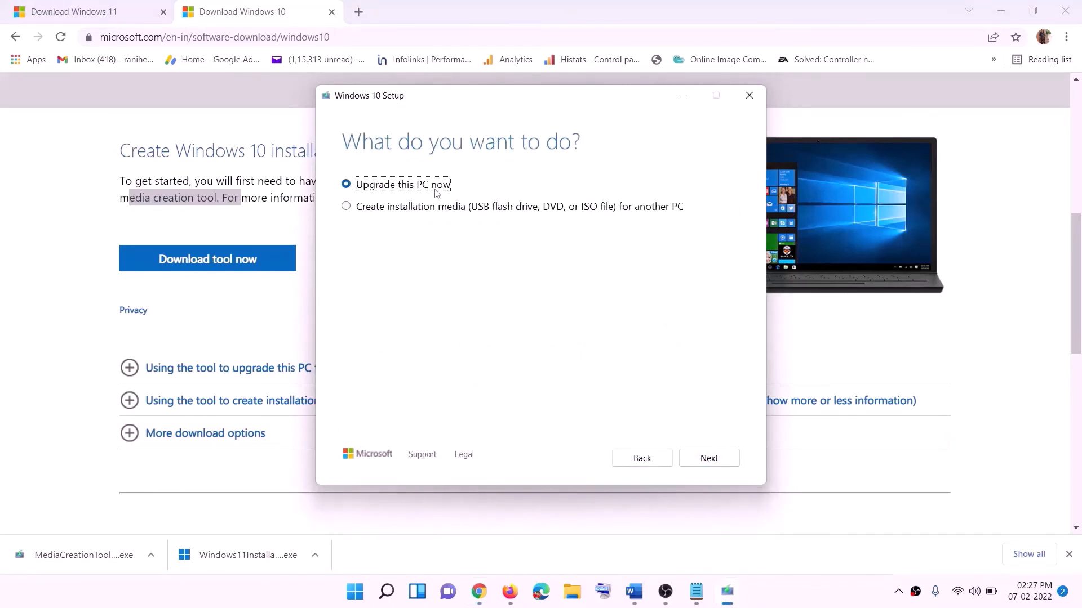
{"action": "left_click", "coordinate": [708, 459]}
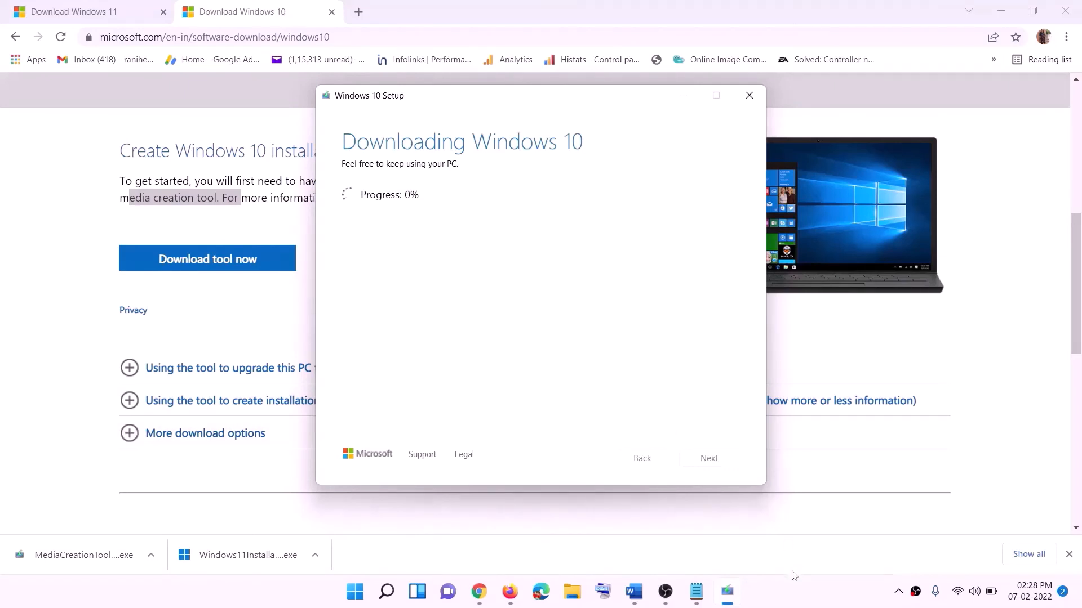
{"action": "left_click", "coordinate": [799, 604]}
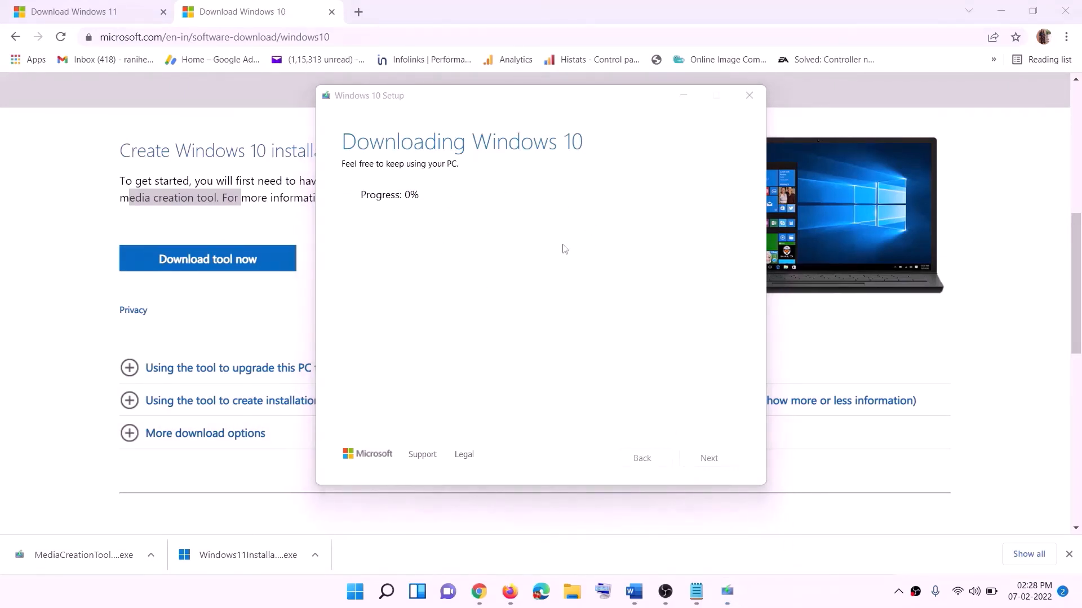
Step: Switch to the Word document, maximize it and read the Windows 10 Setup summary showing what is installed and kept
{"action": "left_click", "coordinate": [641, 602]}
{"action": "scroll", "coordinate": [79, 271], "scroll_direction": "down", "scroll_amount": 1}
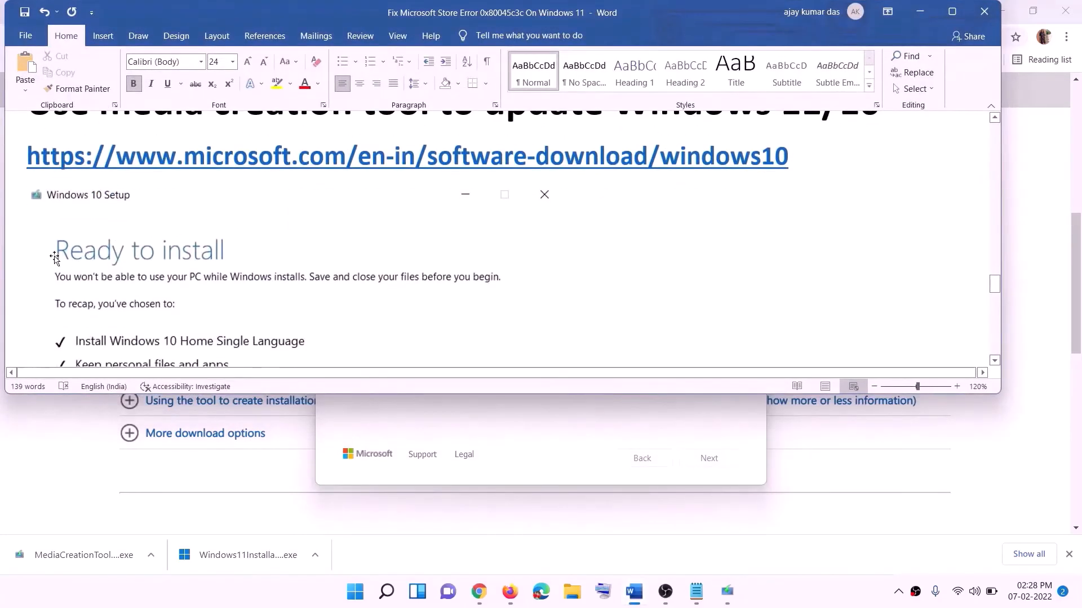
{"action": "left_click", "coordinate": [952, 12]}
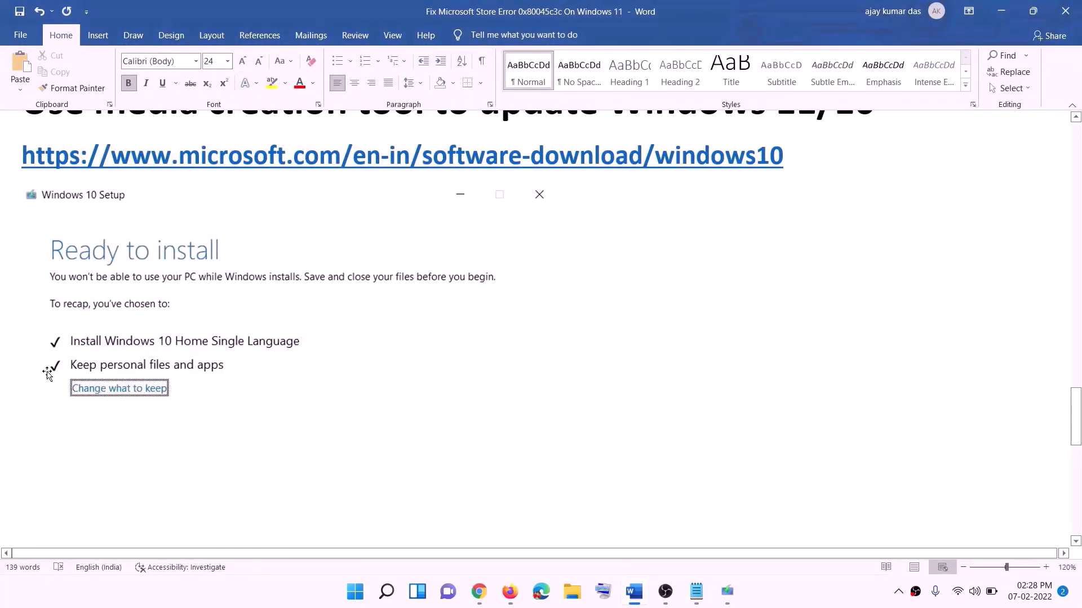
{"action": "scroll", "coordinate": [556, 393], "scroll_direction": "down", "scroll_amount": 3}
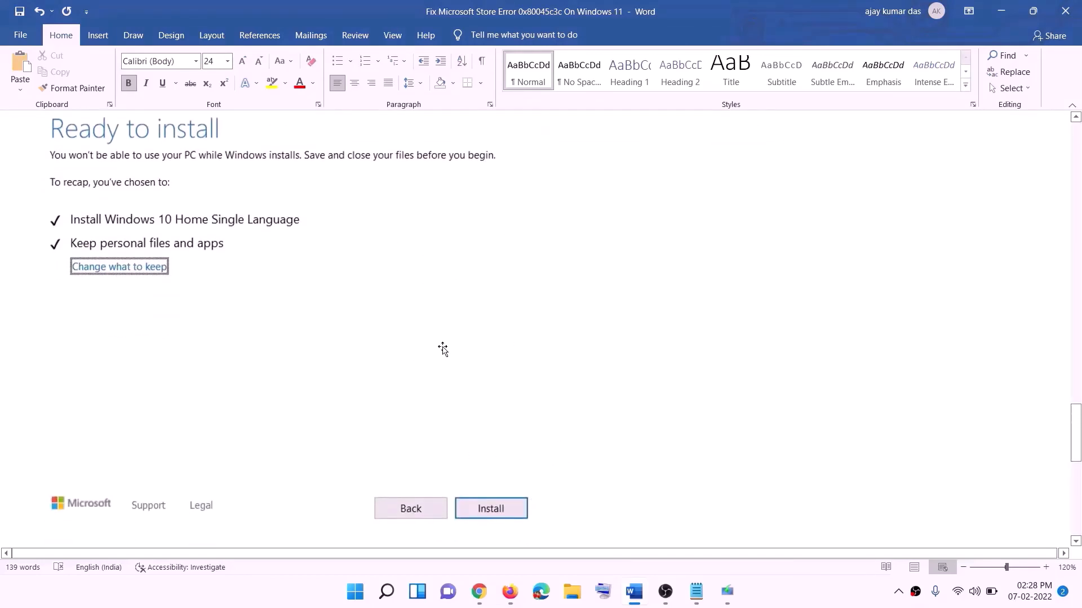
{"action": "scroll", "coordinate": [443, 349], "scroll_direction": "up", "scroll_amount": 1}
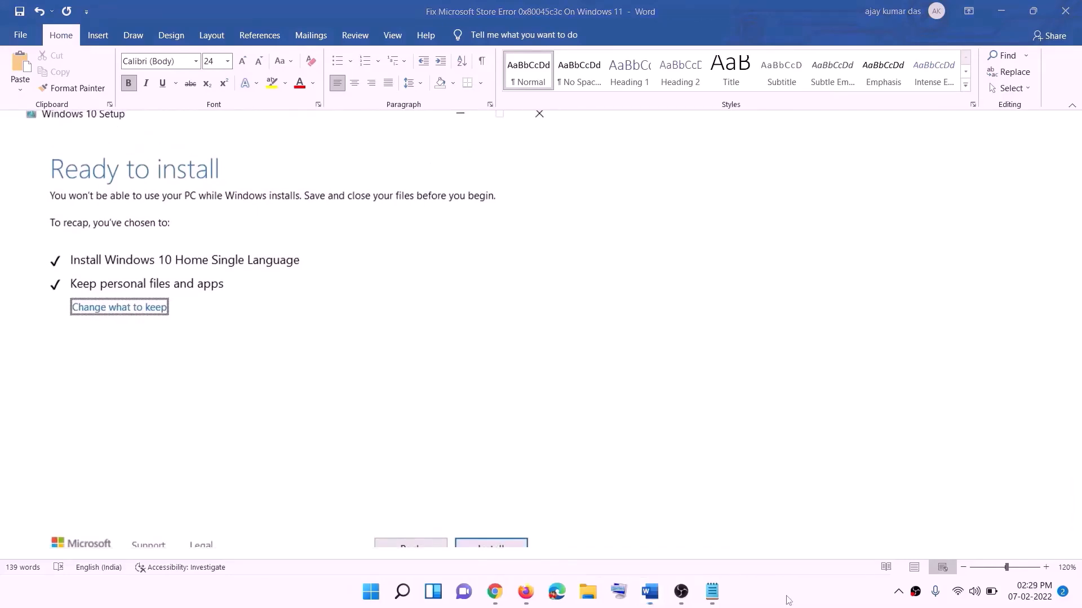
Step: Switch to the browser, download the Windows 11 media creation tool from Microsoft's Download Windows 11 page and run it
{"action": "left_click", "coordinate": [498, 595]}
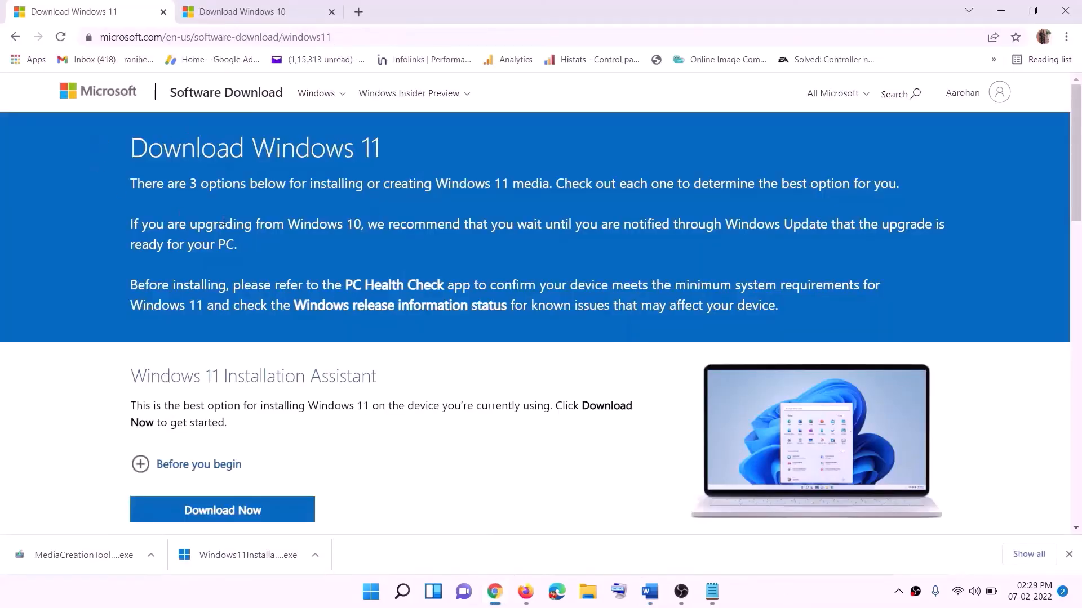
{"action": "scroll", "coordinate": [220, 394], "scroll_direction": "down", "scroll_amount": 5}
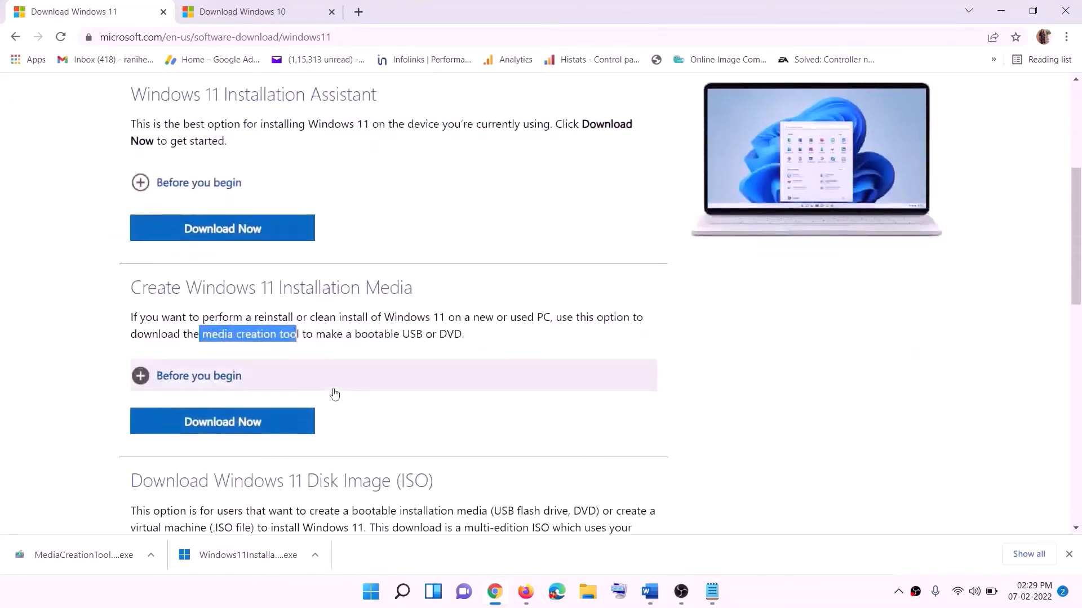
{"action": "left_click_drag", "start_coordinate": [202, 334], "coordinate": [312, 334]}
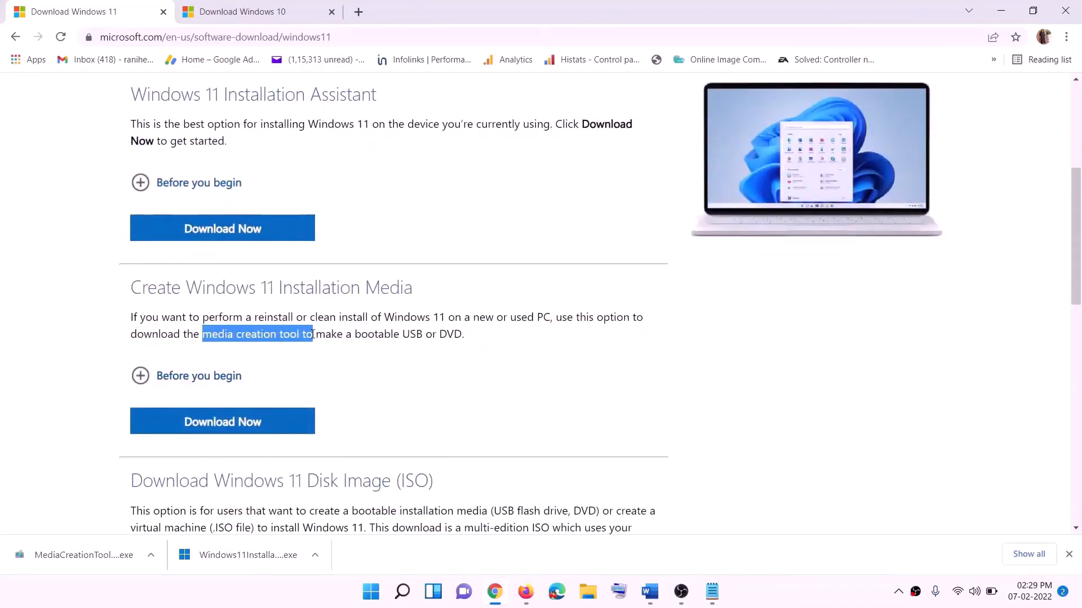
{"action": "left_click", "coordinate": [214, 429]}
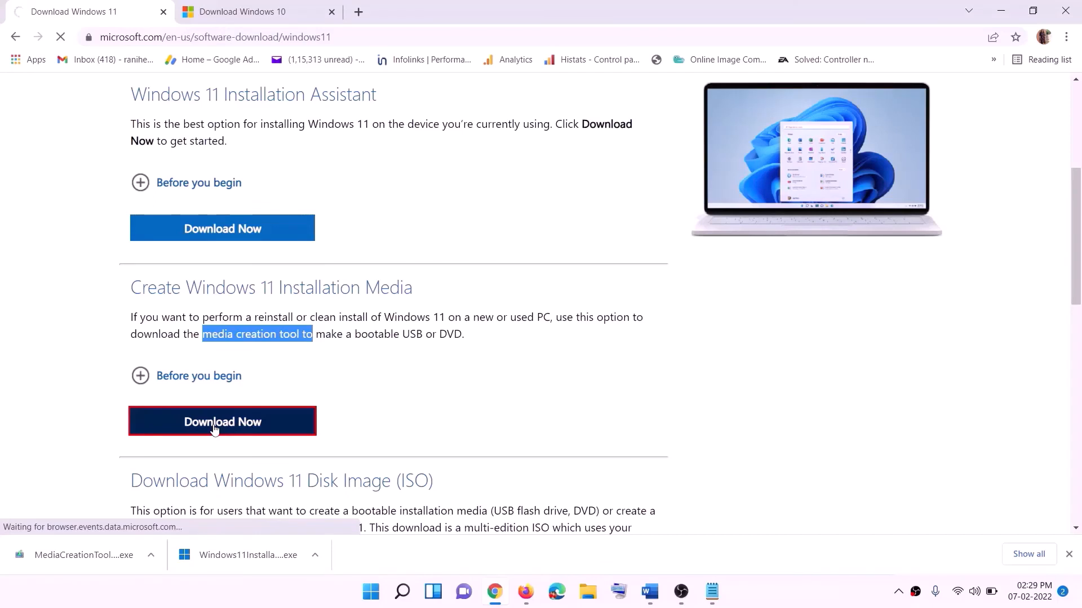
{"action": "left_click", "coordinate": [34, 555]}
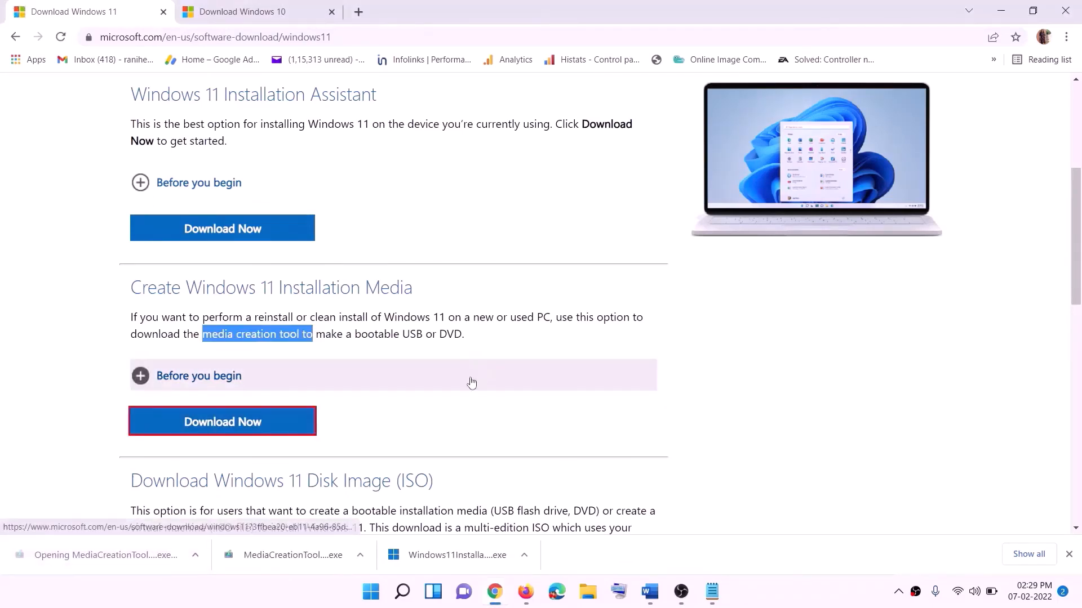
{"action": "left_click", "coordinate": [478, 416]}
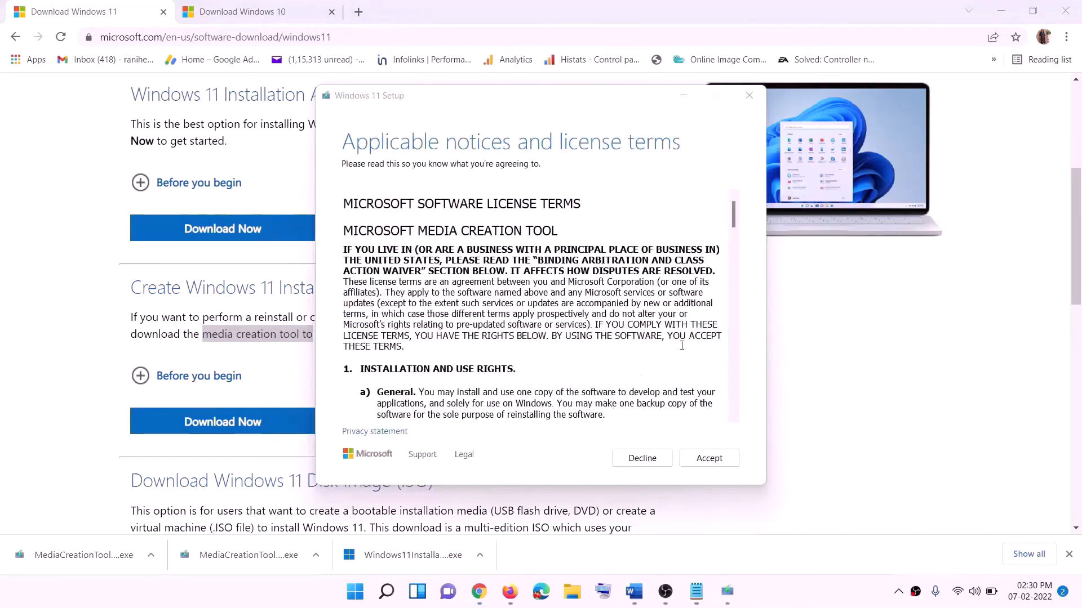
Step: Accept the Windows 11 Setup license terms, keep the recommended language and edition, and choose ISO file as the media
{"action": "left_click", "coordinate": [709, 458]}
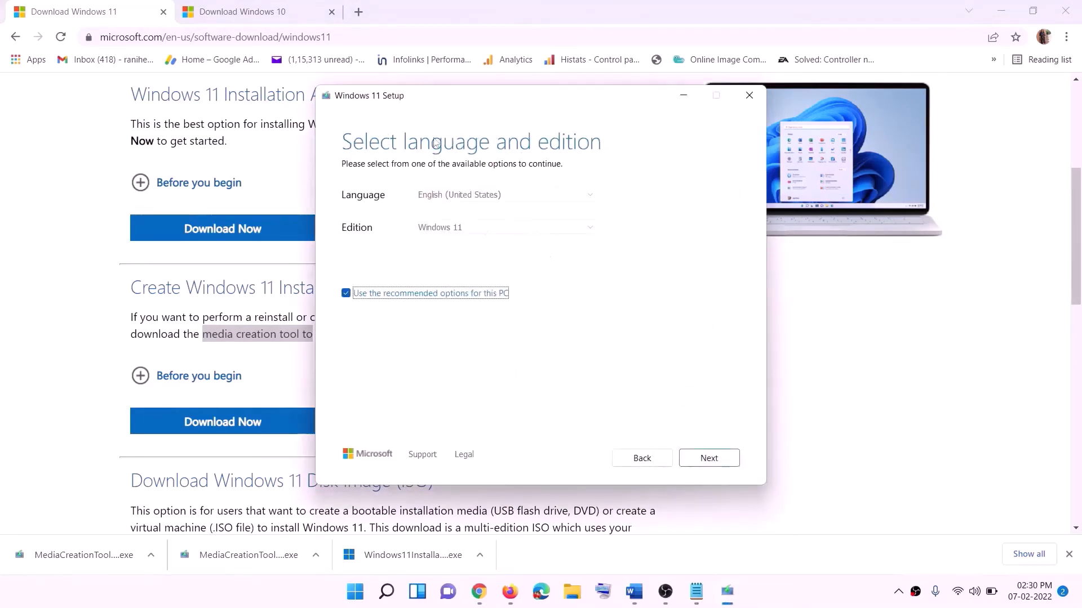
{"action": "left_click", "coordinate": [701, 457]}
{"action": "left_click", "coordinate": [372, 245]}
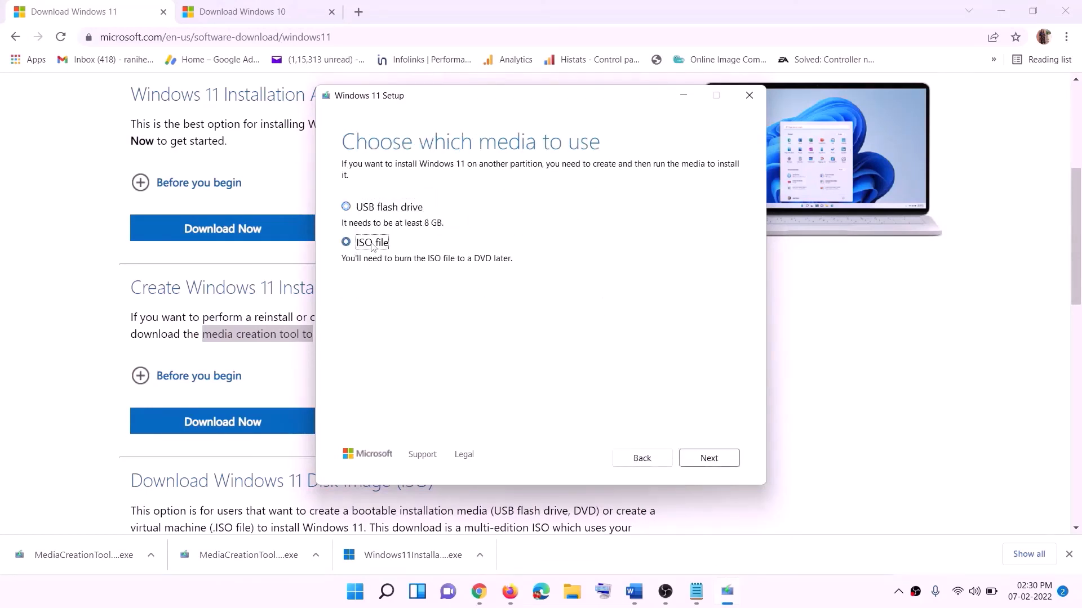
{"action": "left_click", "coordinate": [708, 456]}
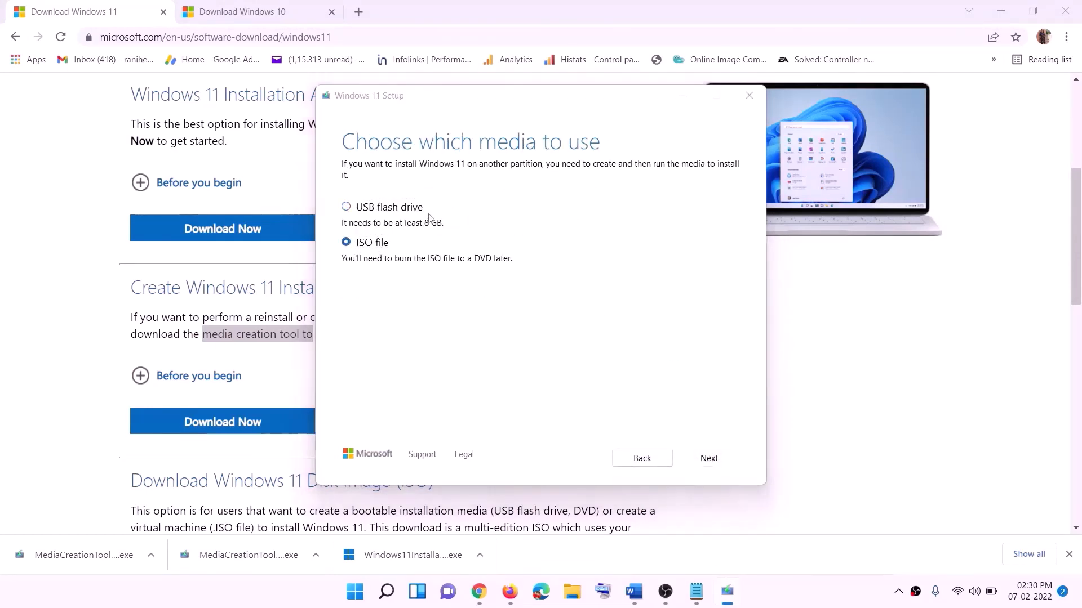
Step: Save the Windows 11 ISO file to the Desktop under the name Windows
{"action": "scroll", "coordinate": [384, 287], "scroll_direction": "up", "scroll_amount": 2}
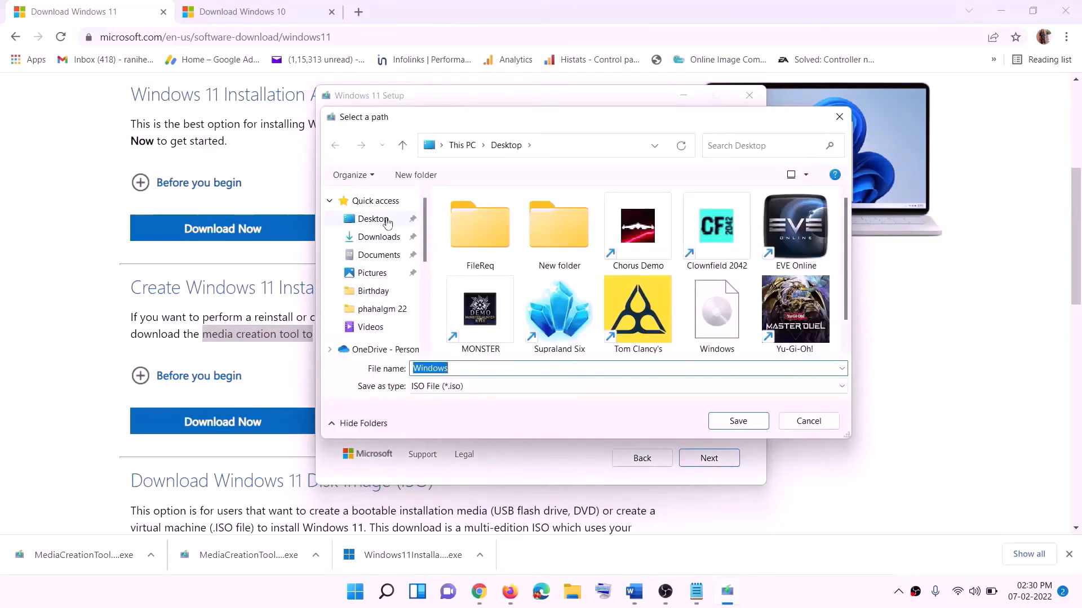
{"action": "left_click", "coordinate": [370, 220]}
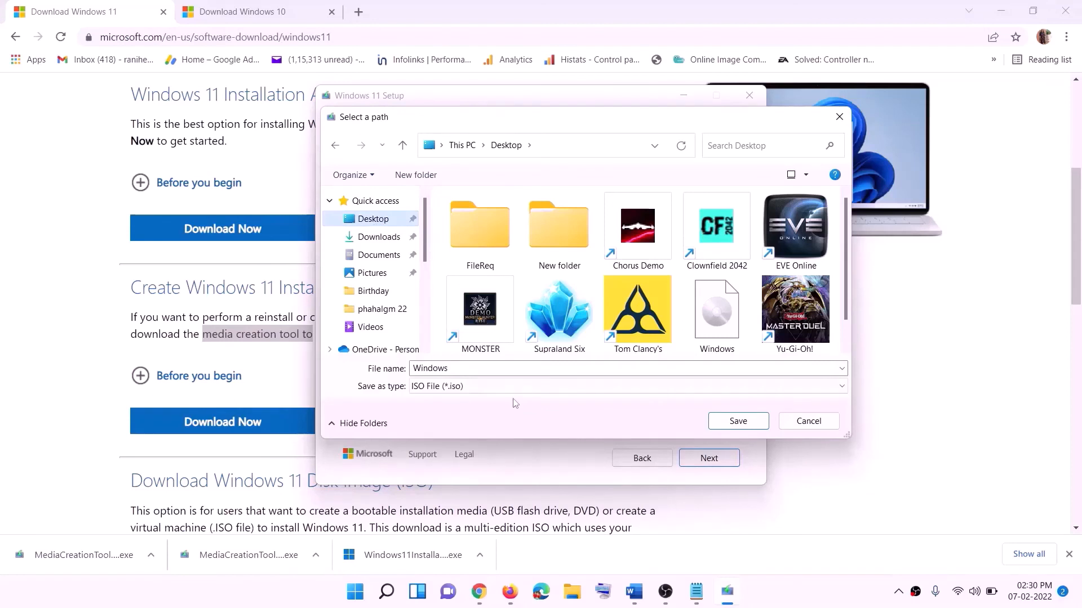
{"action": "left_click", "coordinate": [739, 423]}
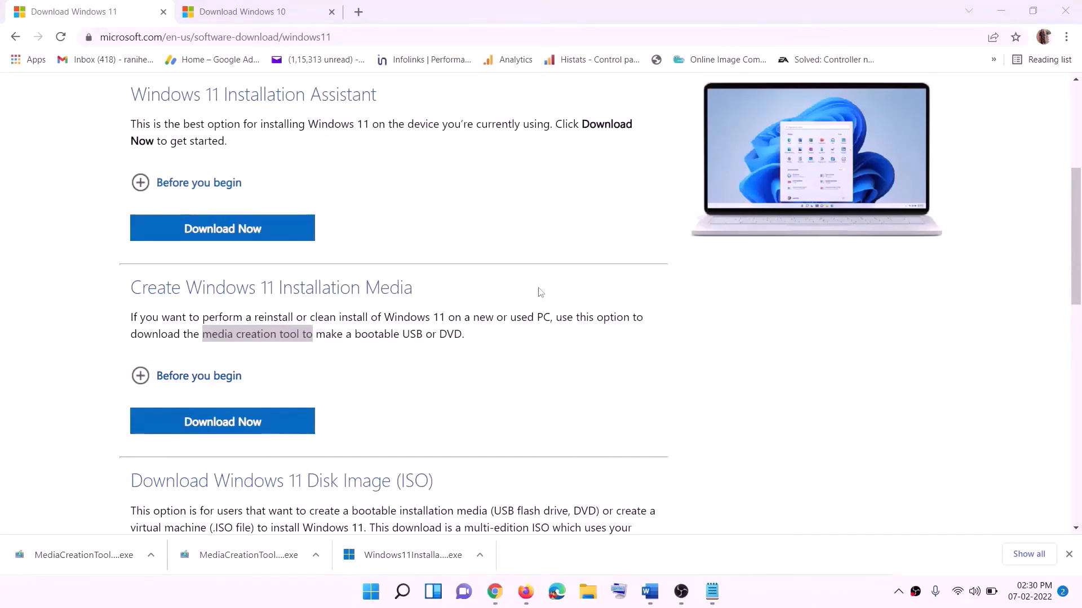
Step: Show the desktop, move the Windows disc image to a new spot among the icons and mount it
{"action": "key", "text": "super+d"}
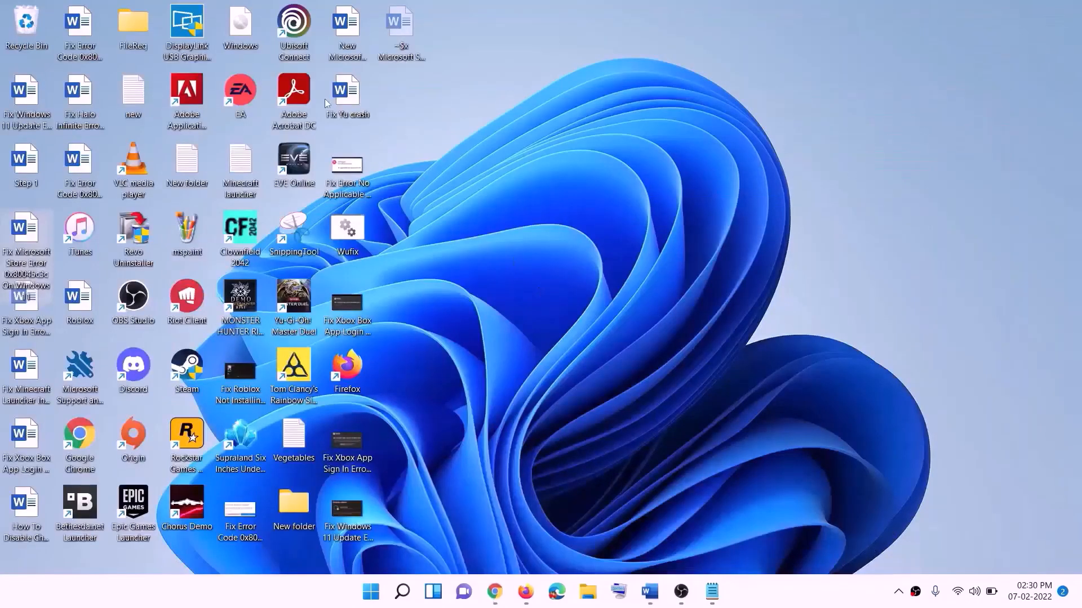
{"action": "left_click_drag", "start_coordinate": [251, 29], "coordinate": [434, 397]}
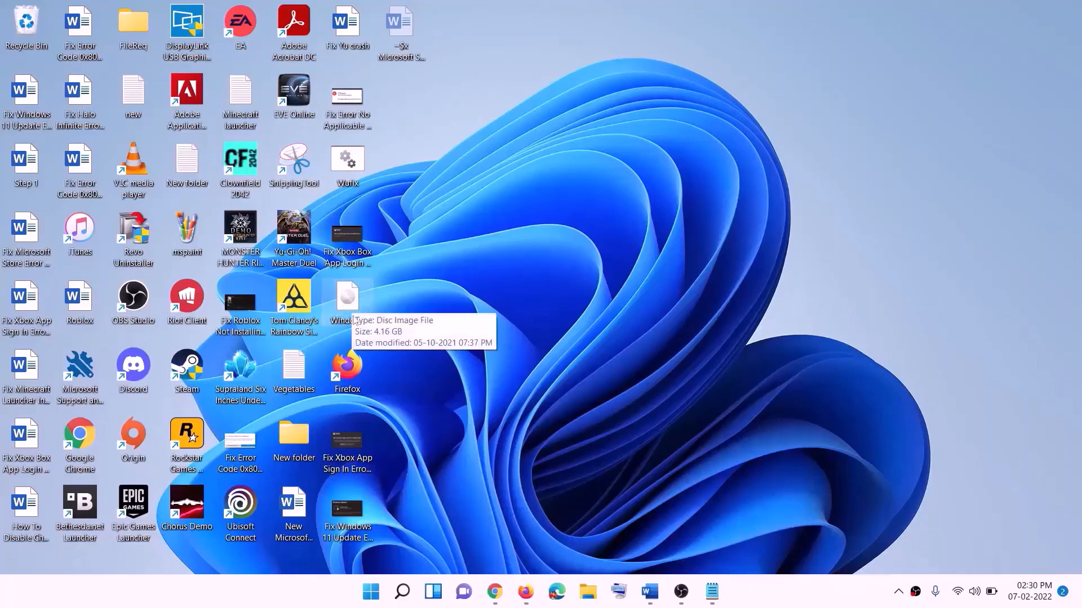
{"action": "double_click", "coordinate": [356, 302]}
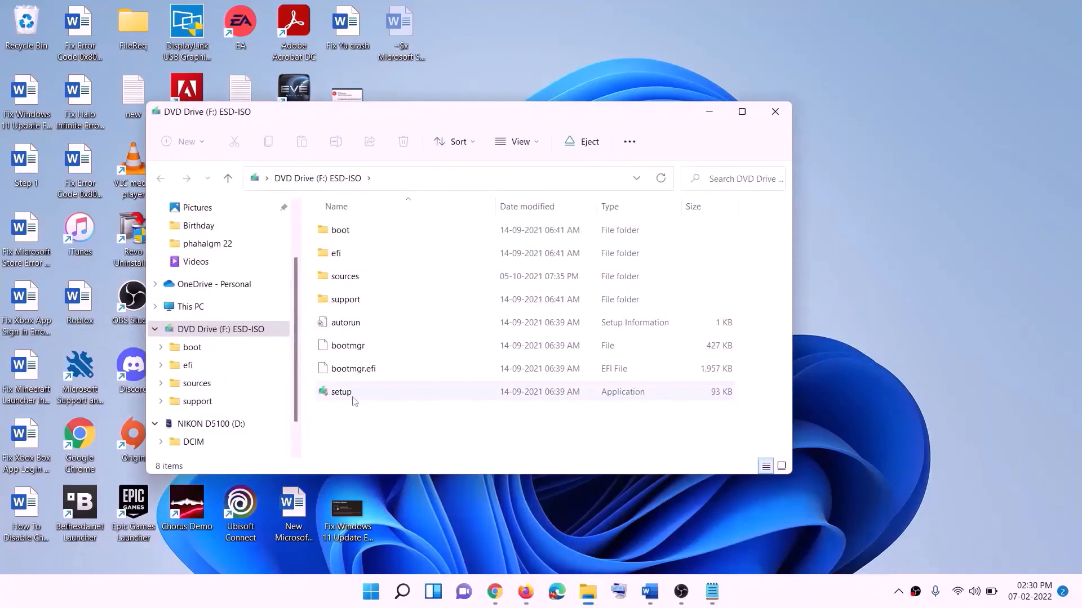
Step: Run setup from the mounted ESD-ISO drive, allow it to make changes and proceed past the Install Windows 11 page
{"action": "left_click", "coordinate": [343, 396]}
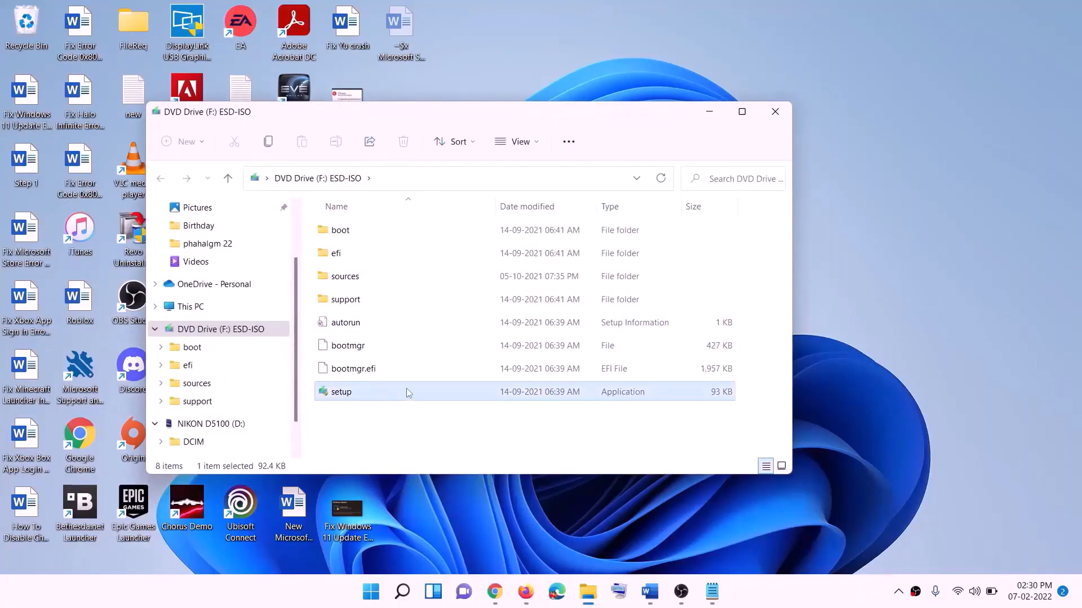
{"action": "double_click", "coordinate": [371, 392]}
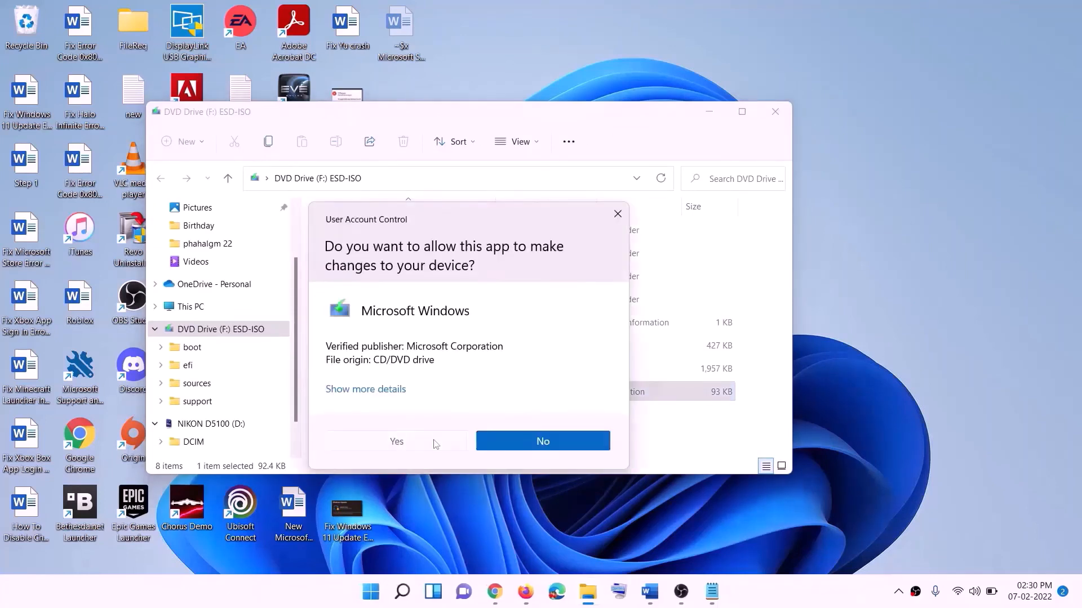
{"action": "left_click", "coordinate": [435, 442]}
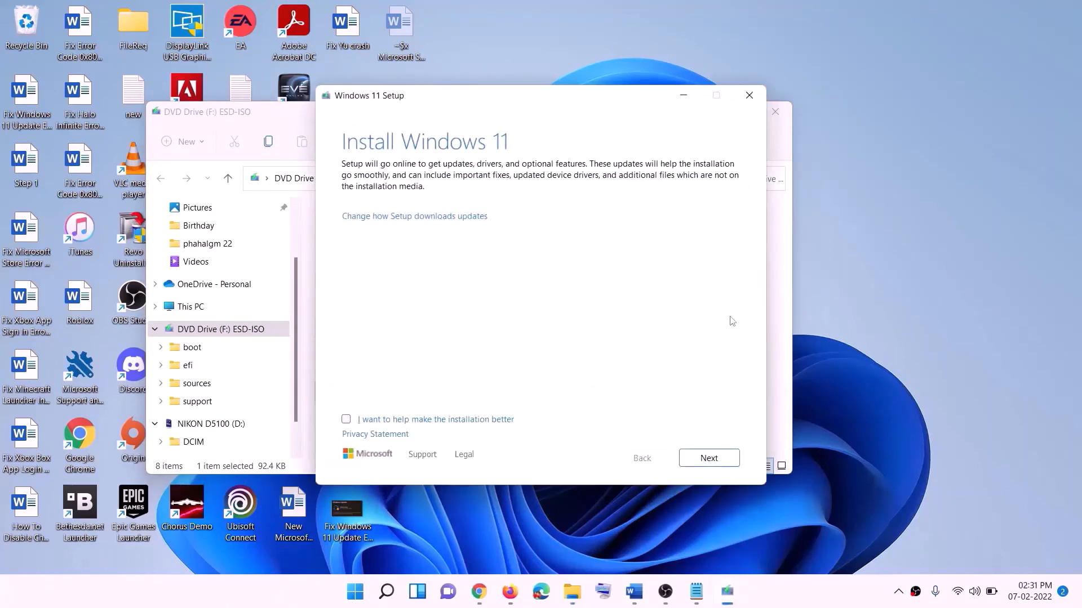
{"action": "left_click", "coordinate": [712, 458]}
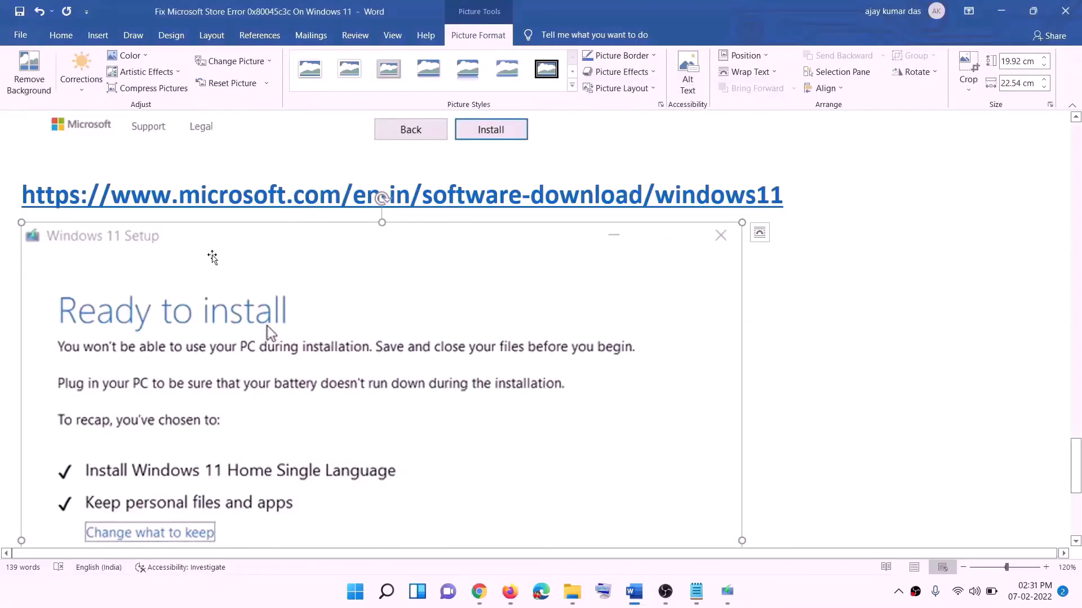
Step: Read the Windows 11 Setup summary picture in the Word document, including the option to keep personal files and apps
{"action": "scroll", "coordinate": [299, 206], "scroll_direction": "down", "scroll_amount": 2}
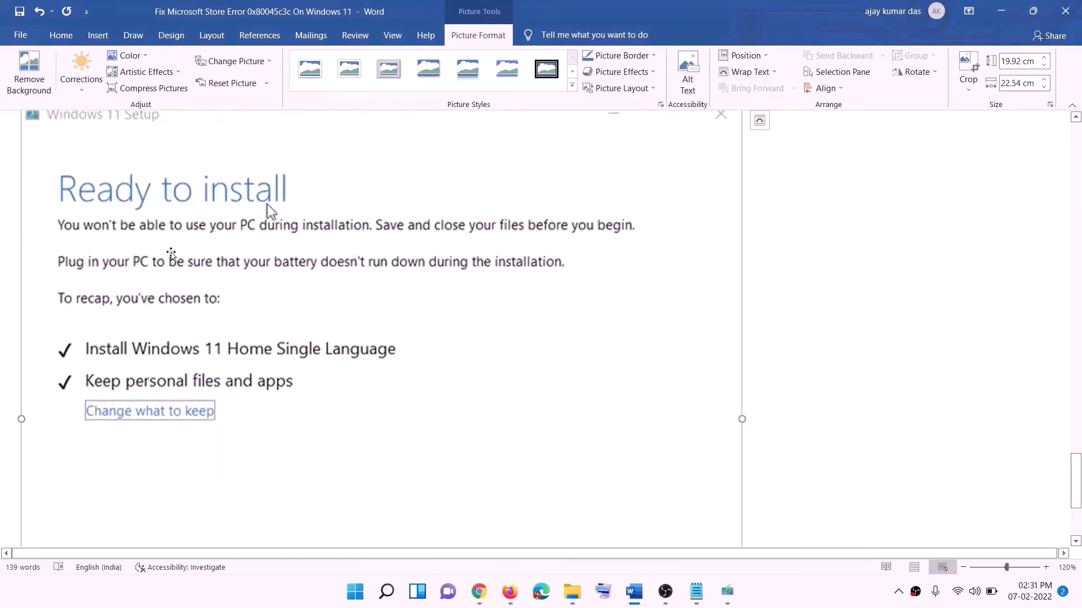
{"action": "scroll", "coordinate": [299, 206], "scroll_direction": "down", "scroll_amount": 1}
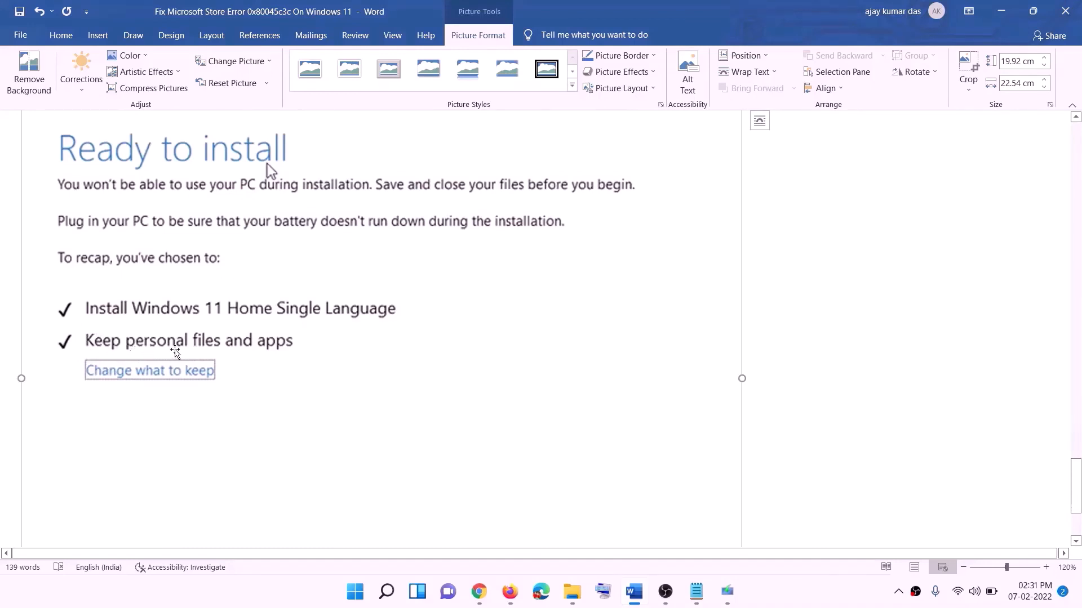
{"action": "scroll", "coordinate": [395, 350], "scroll_direction": "down", "scroll_amount": 2}
{"action": "scroll", "coordinate": [416, 353], "scroll_direction": "down", "scroll_amount": 1}
{"action": "scroll", "coordinate": [572, 394], "scroll_direction": "up", "scroll_amount": 7}
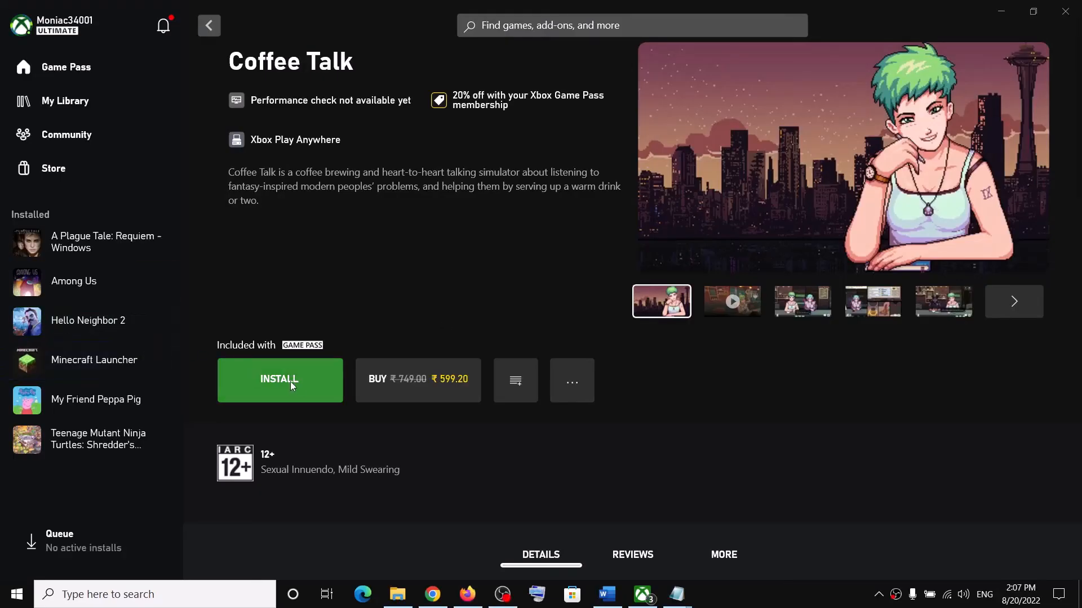
Step: Install Coffee Talk from its Xbox app page to drive F: with the default install options
{"action": "left_click", "coordinate": [289, 381]}
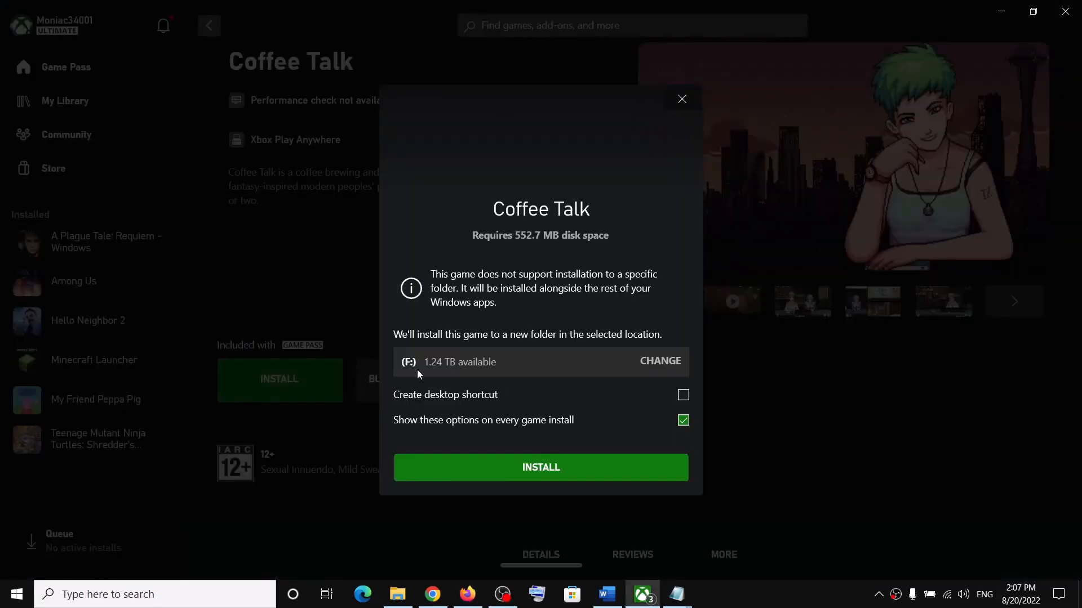
{"action": "left_click", "coordinate": [540, 475]}
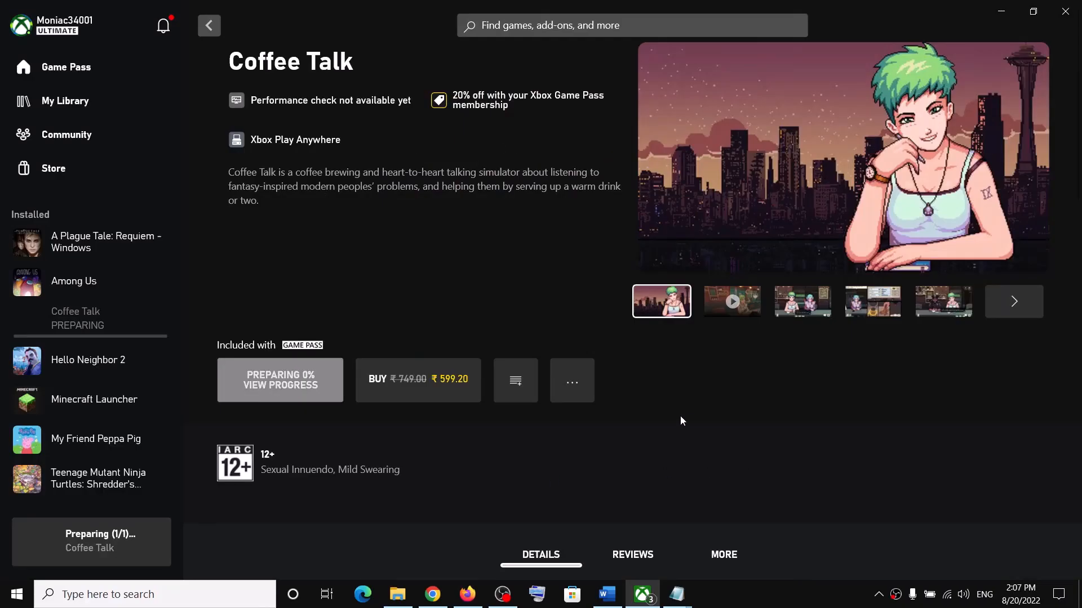